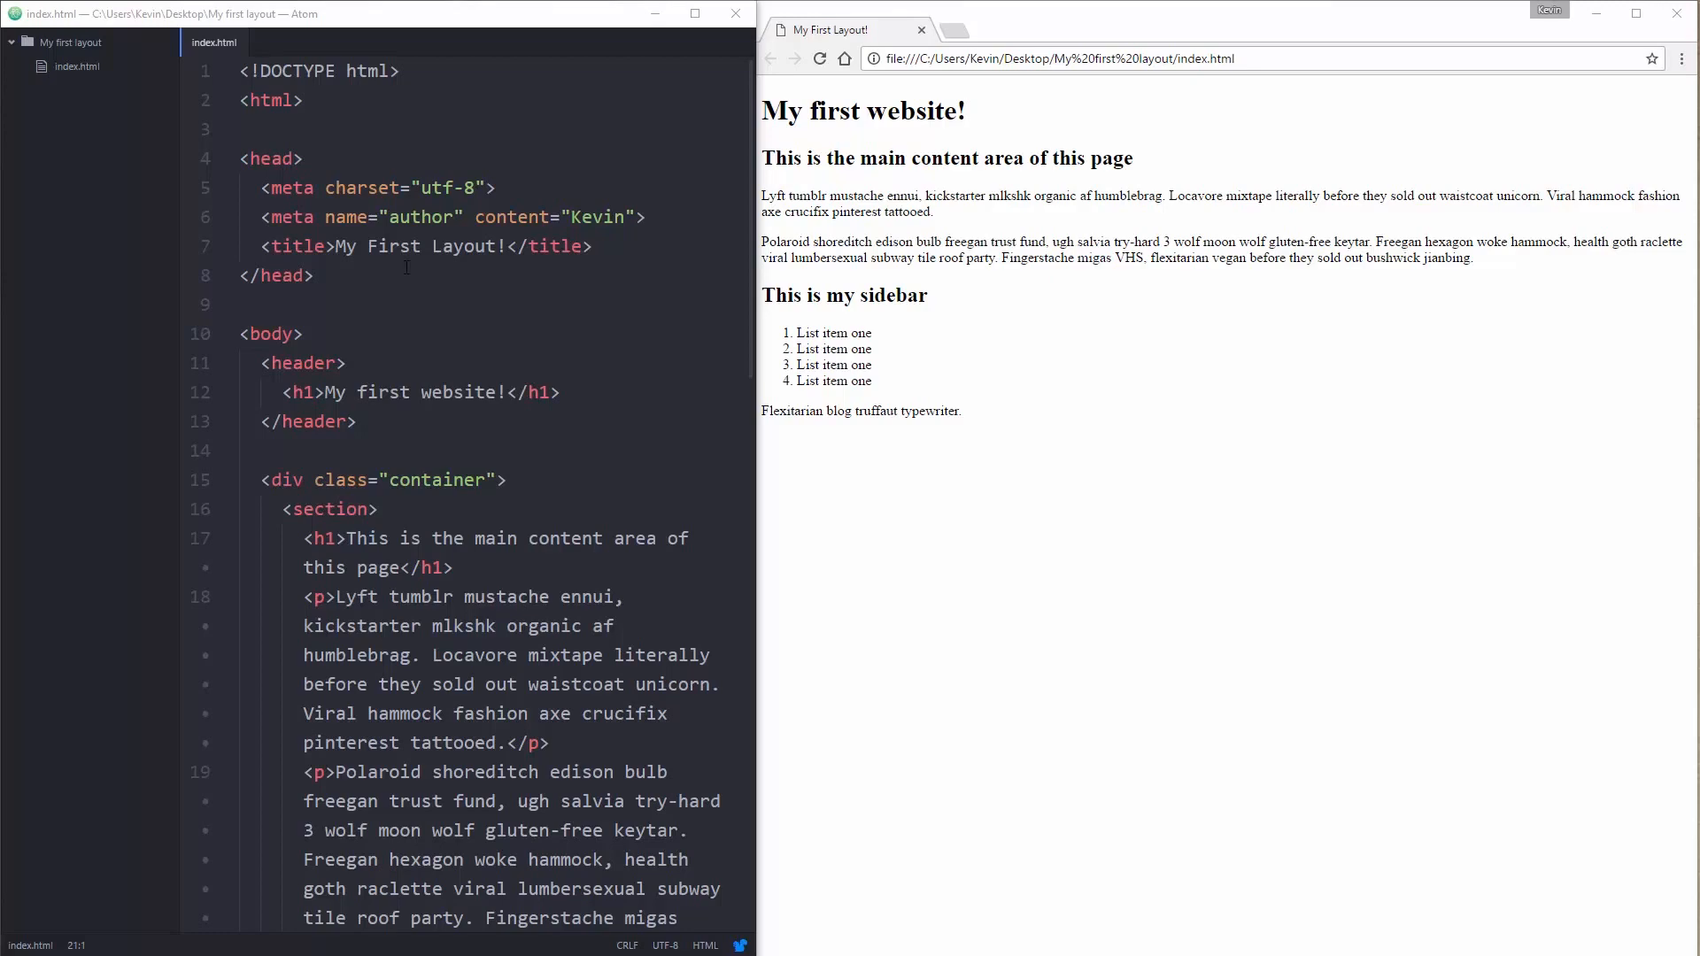
Step: Start a new file and, while saving it, create a css folder in the project
key(ctrl+n)
key(ctrl+s)
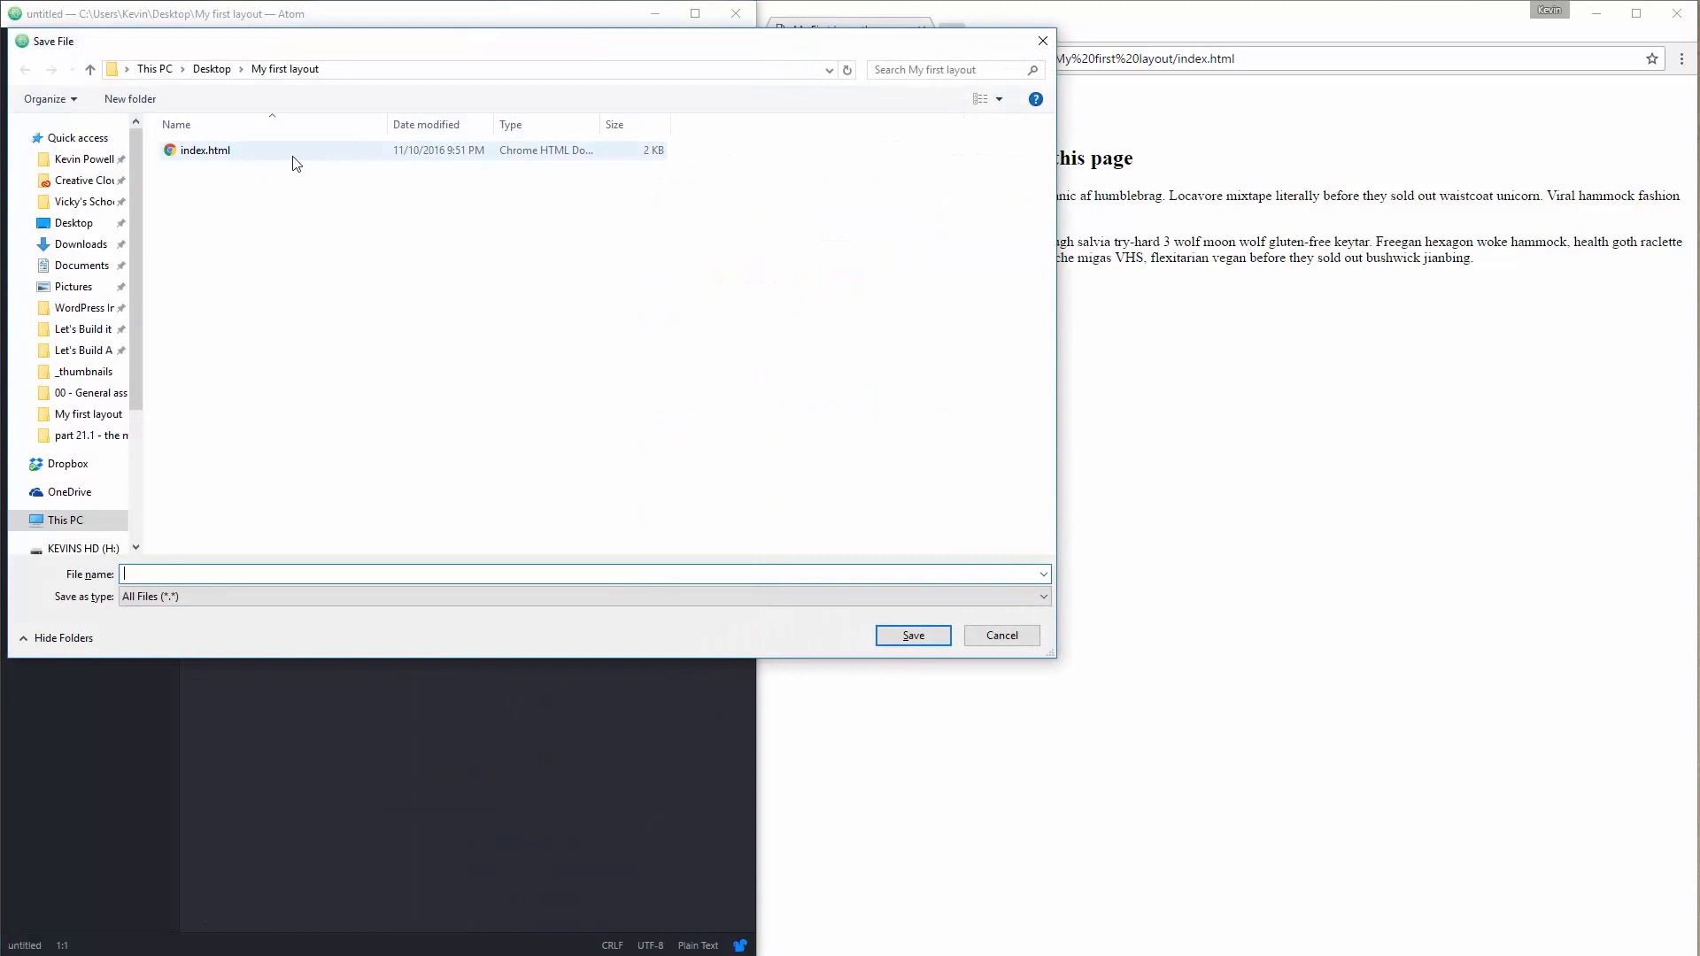
right_click(243, 343)
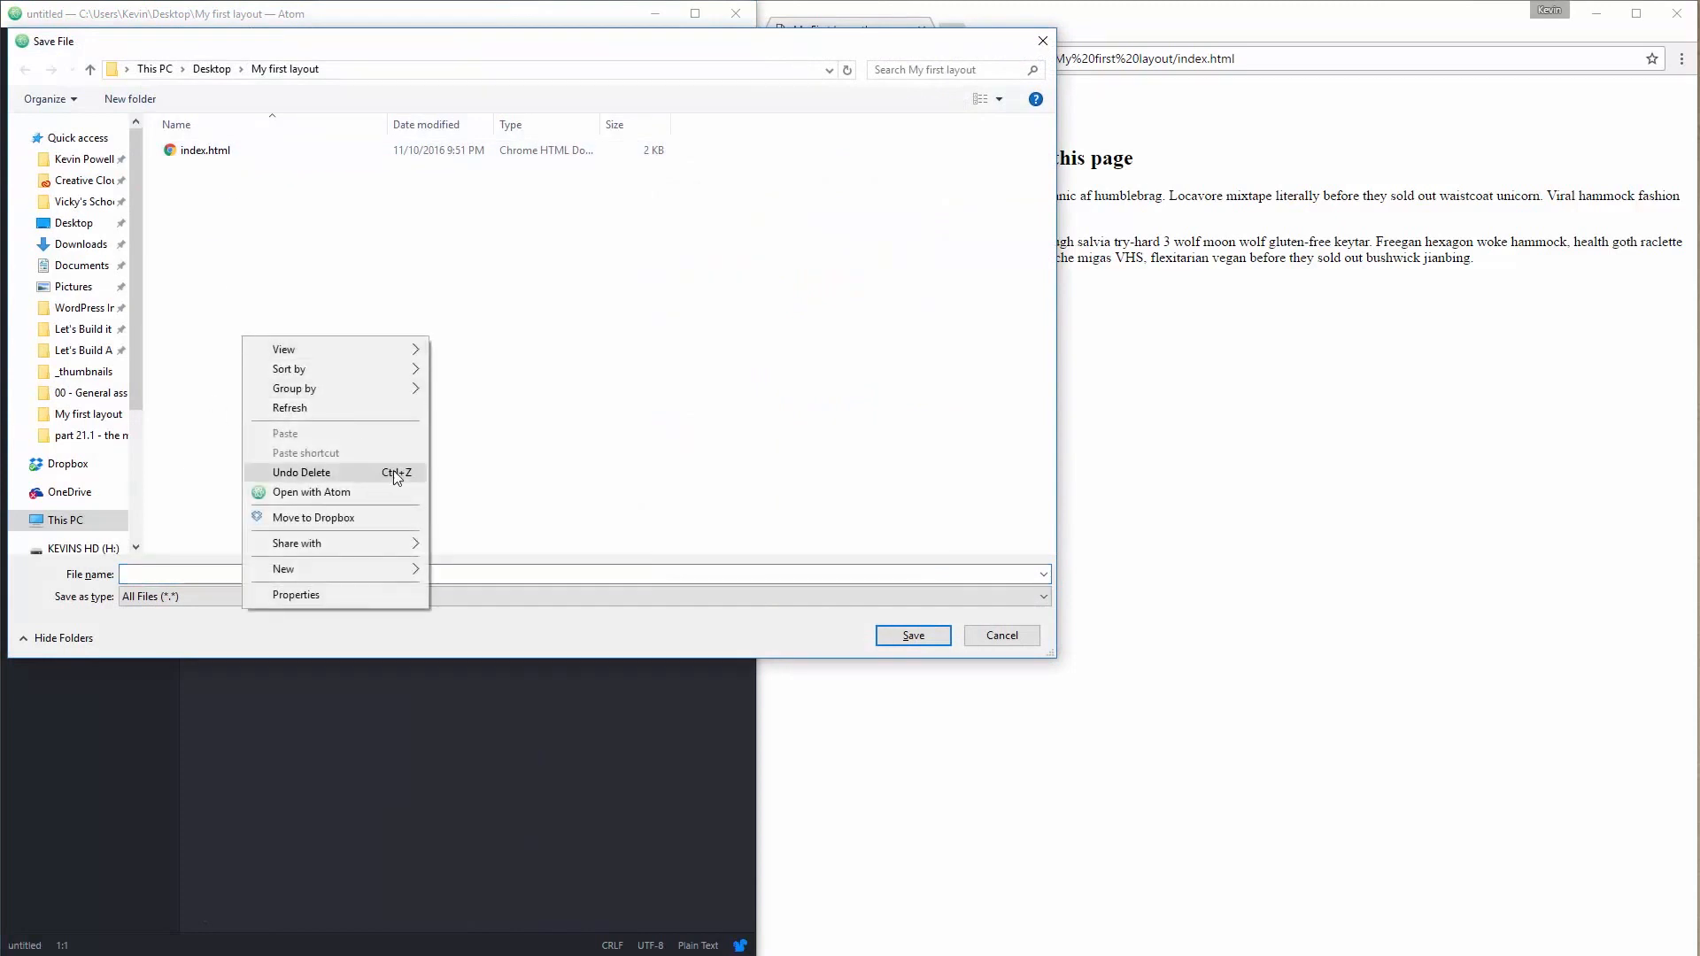
click(362, 570)
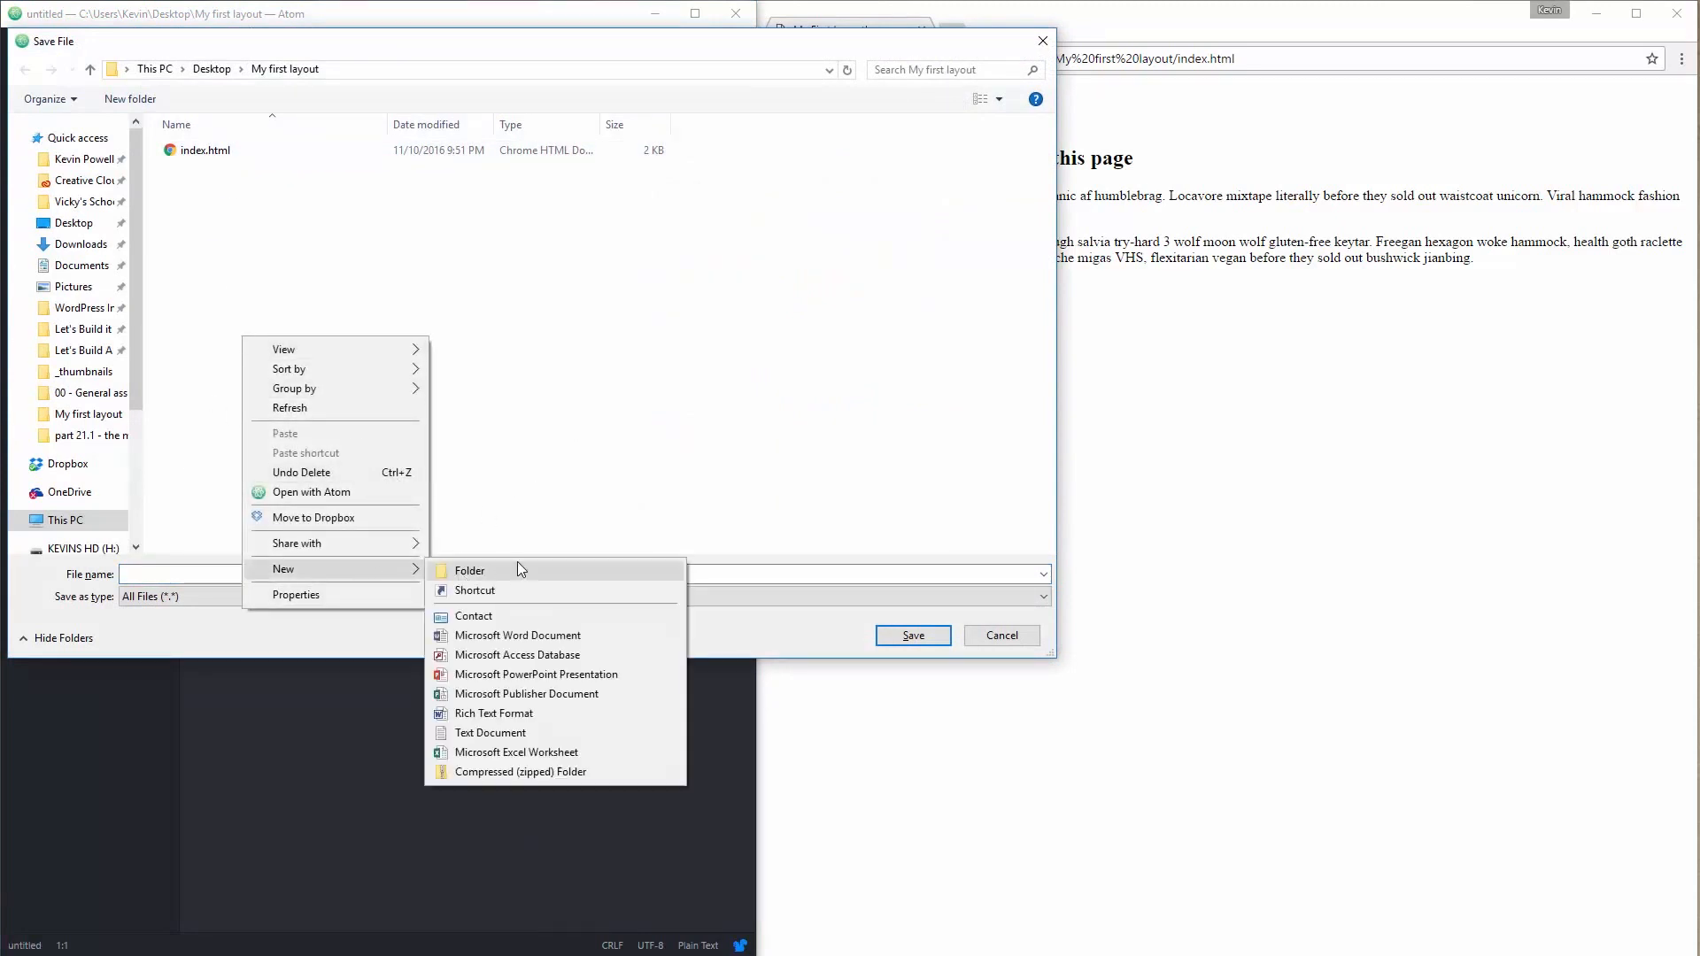
click(517, 561)
text(css)
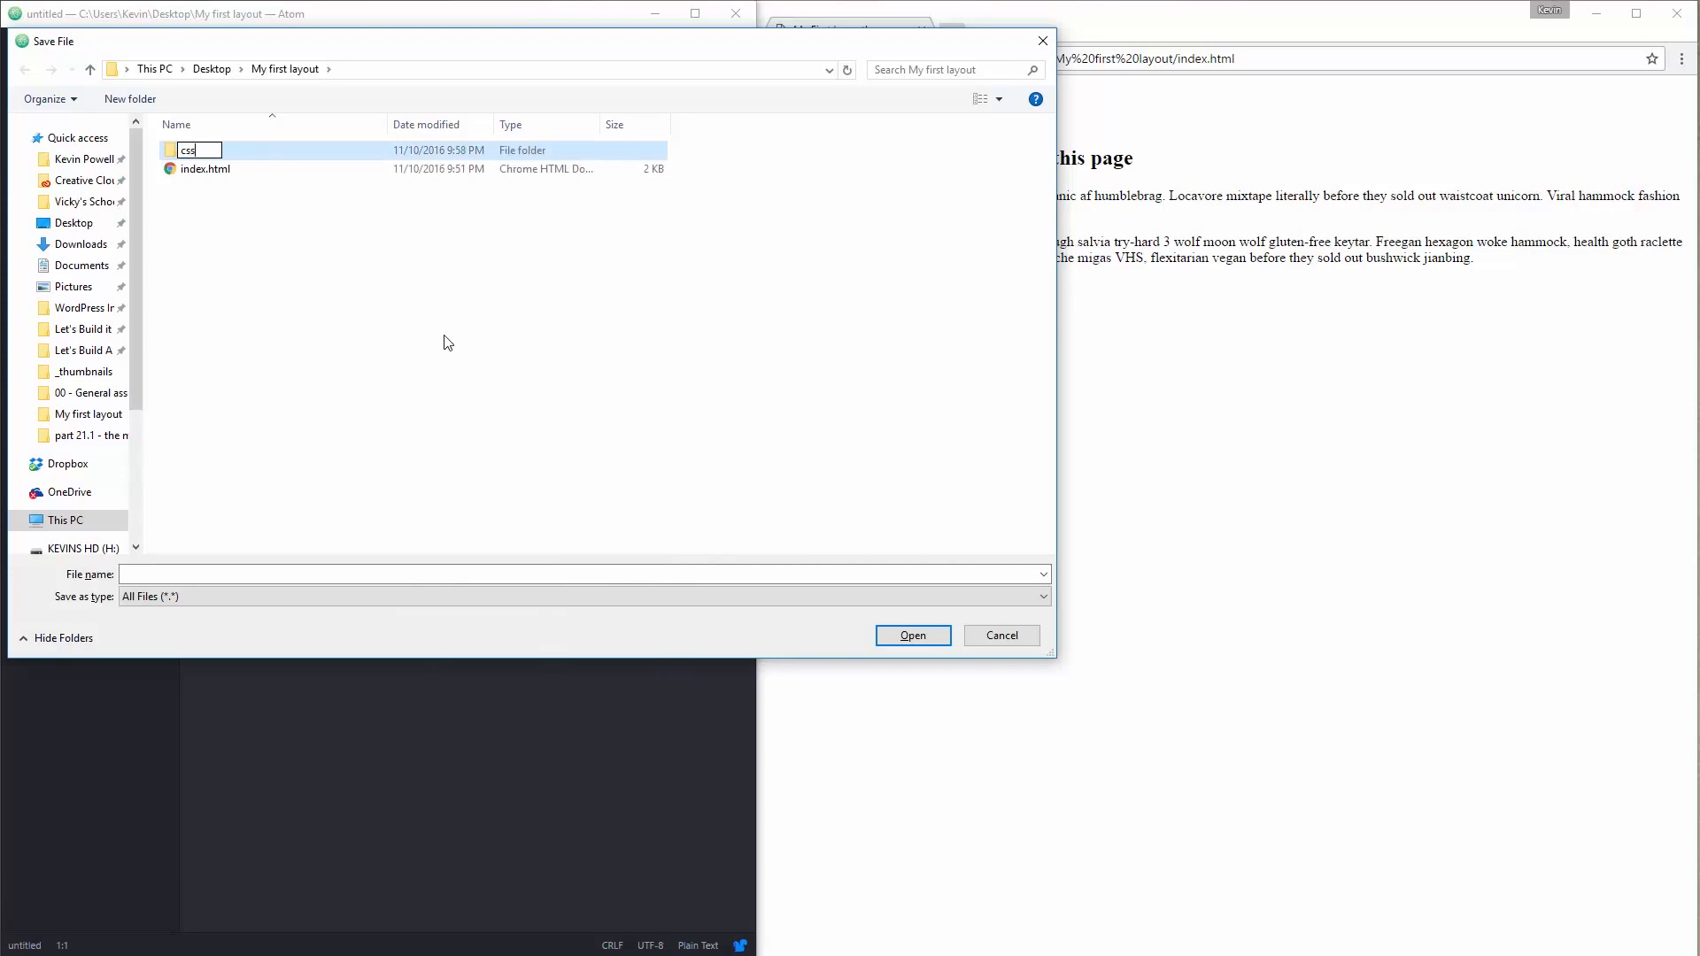
click(250, 262)
Step: Save the new file as styles.css inside the css folder
double_click(187, 150)
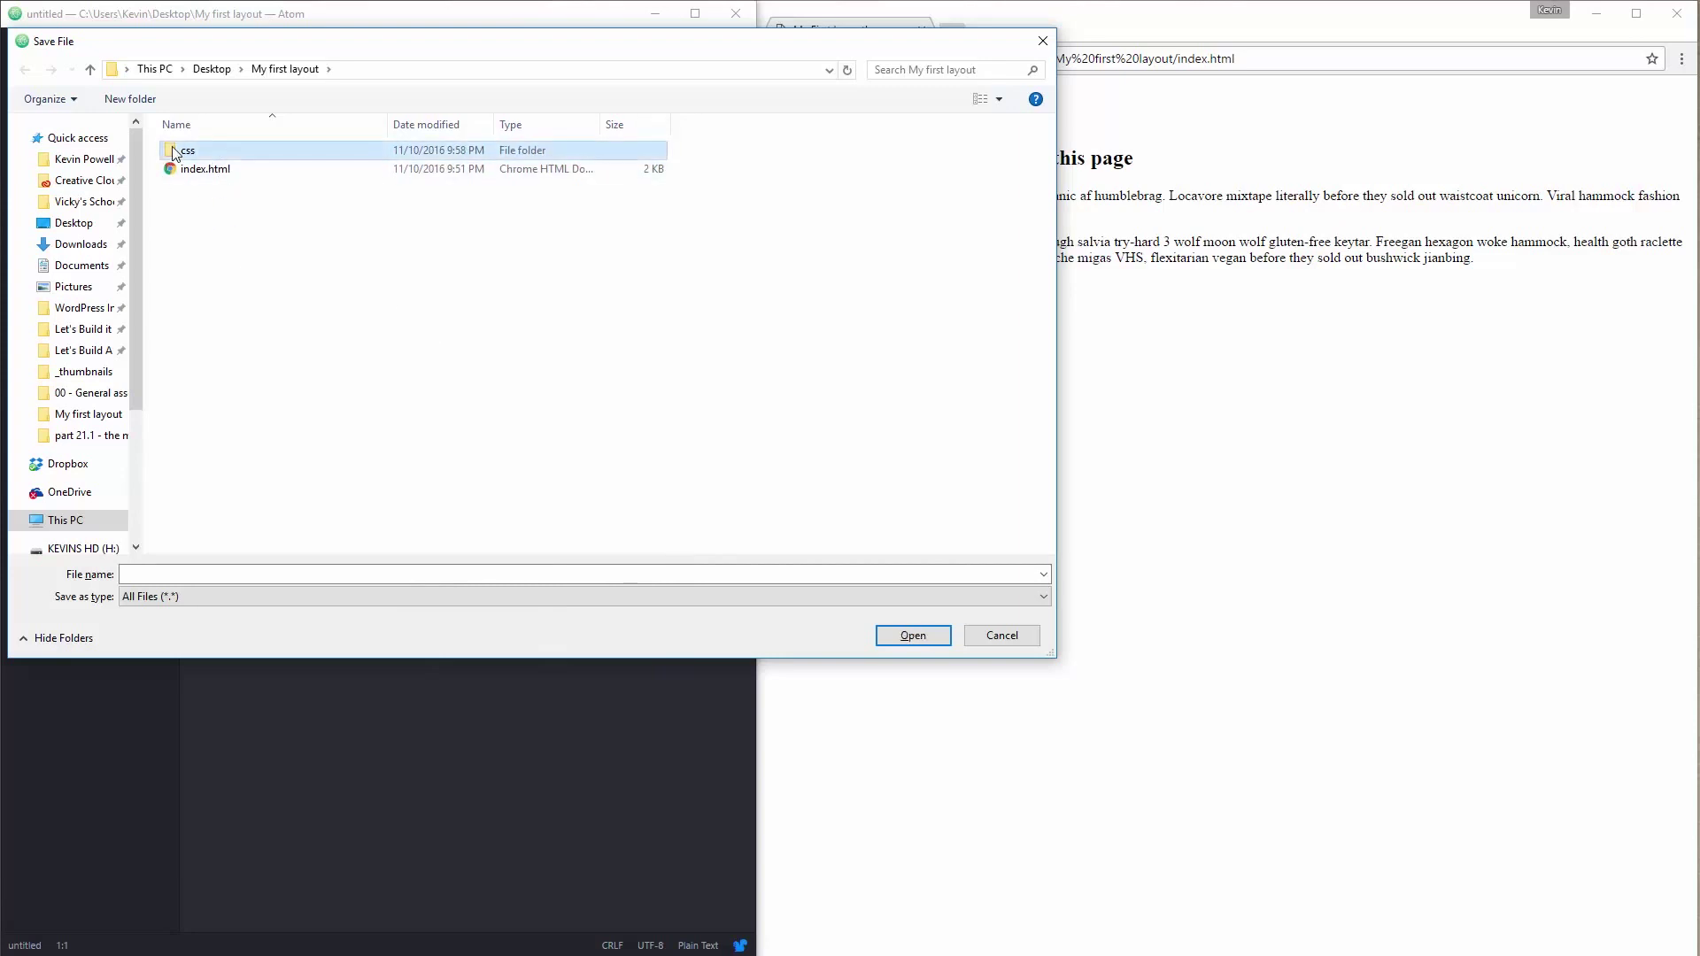
click(157, 575)
text(styles.)
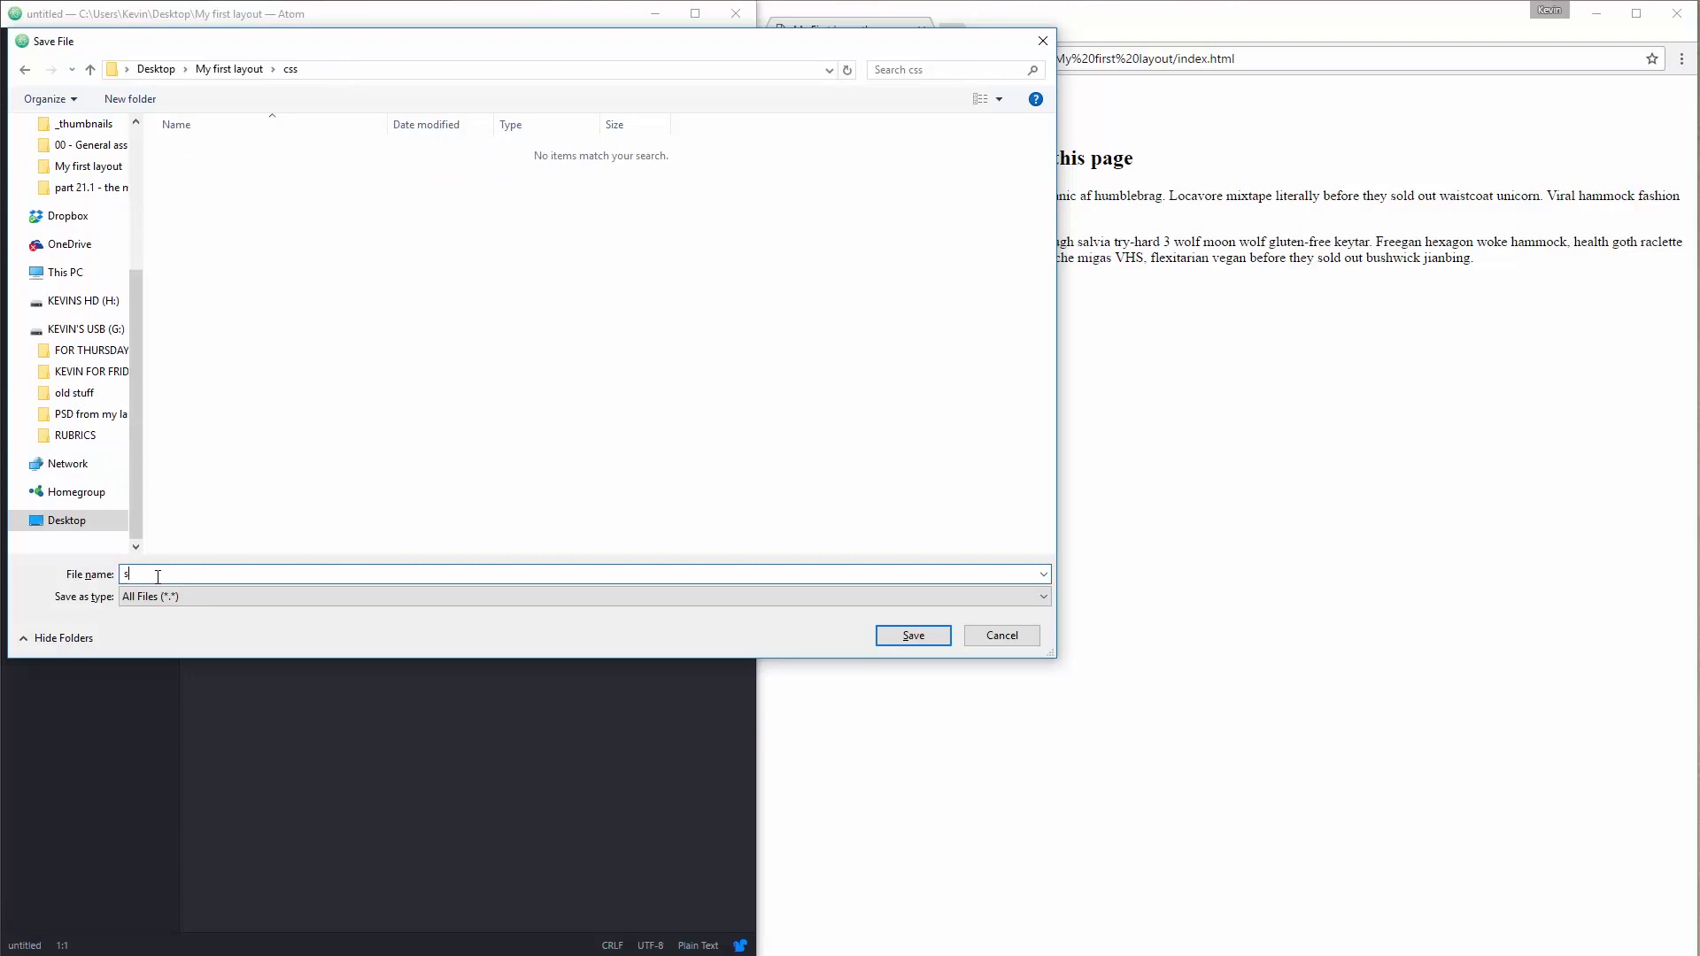
text(css)
key(Return)
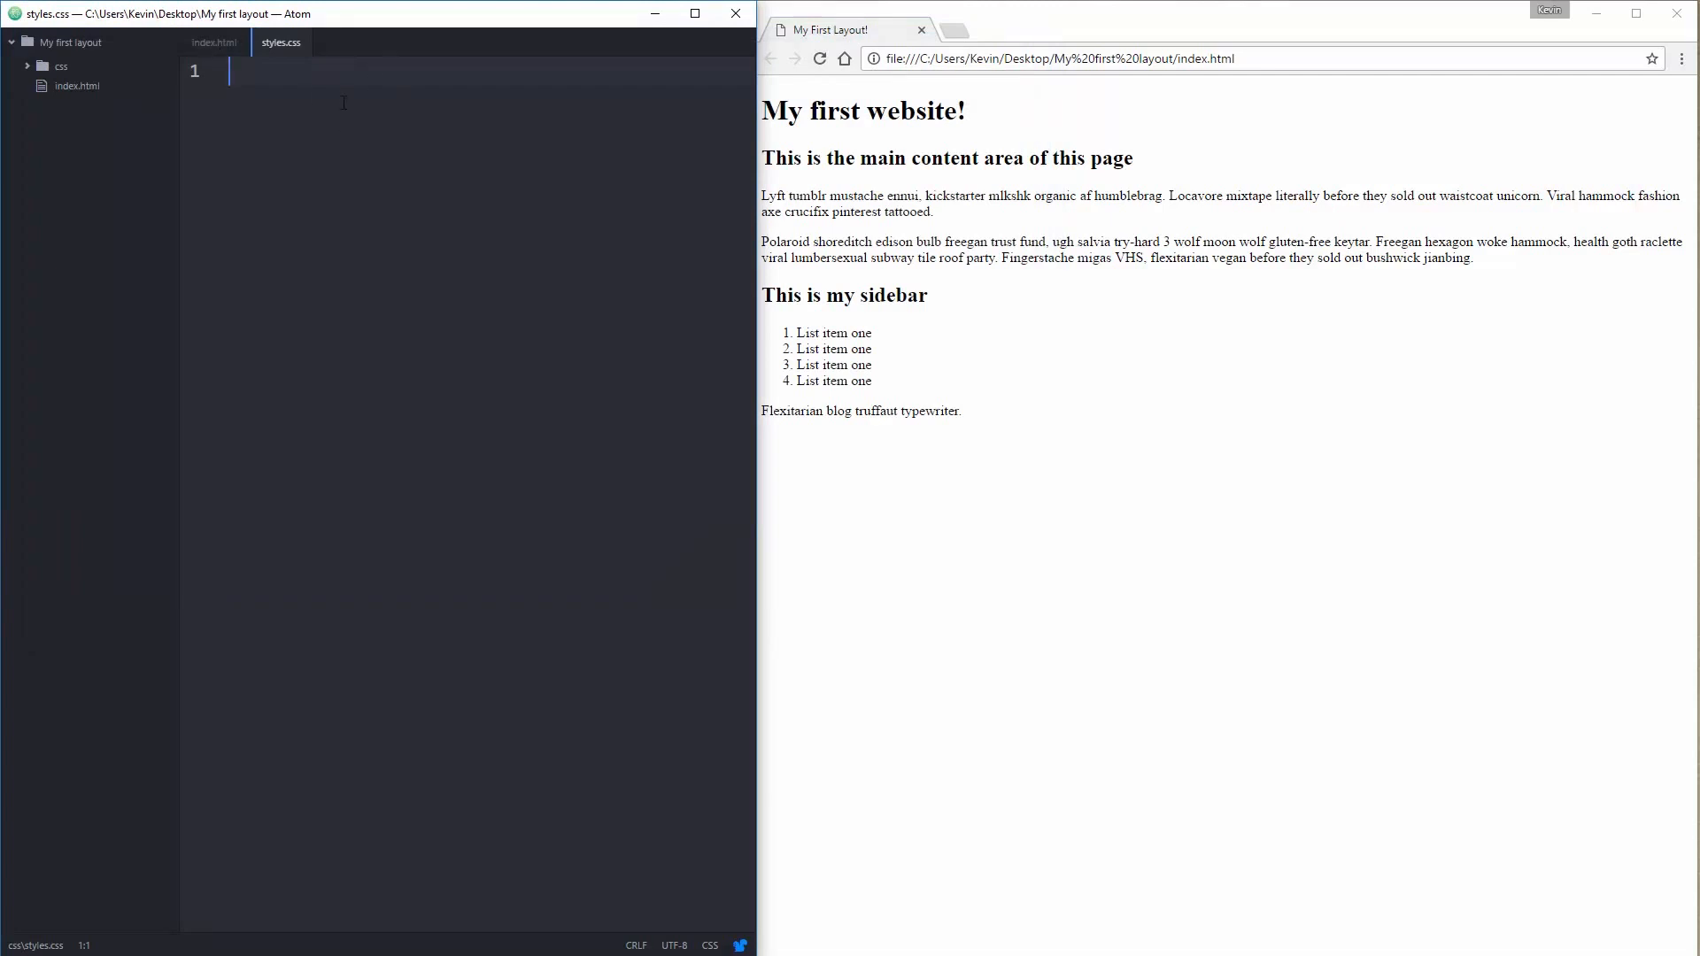
Step: Add a <link rel="stylesheet" href="css/styles.css"> element to index.html's head
click(211, 43)
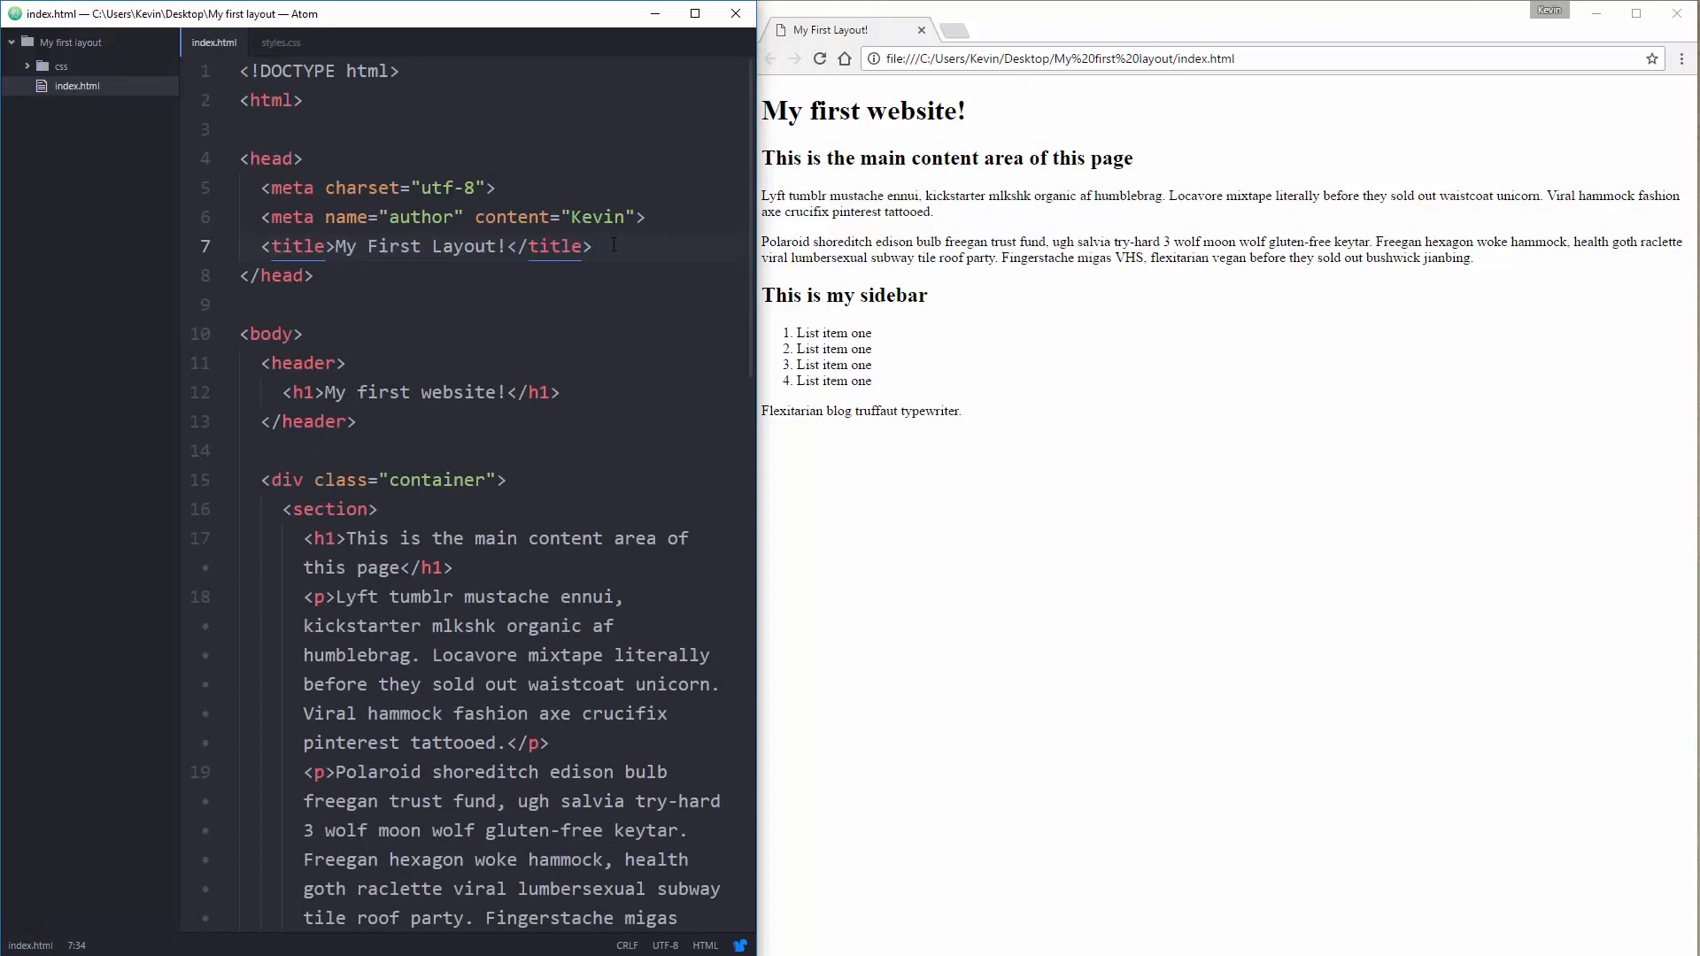
key(Return)
key(Return)
key(Up)
key(Tab)
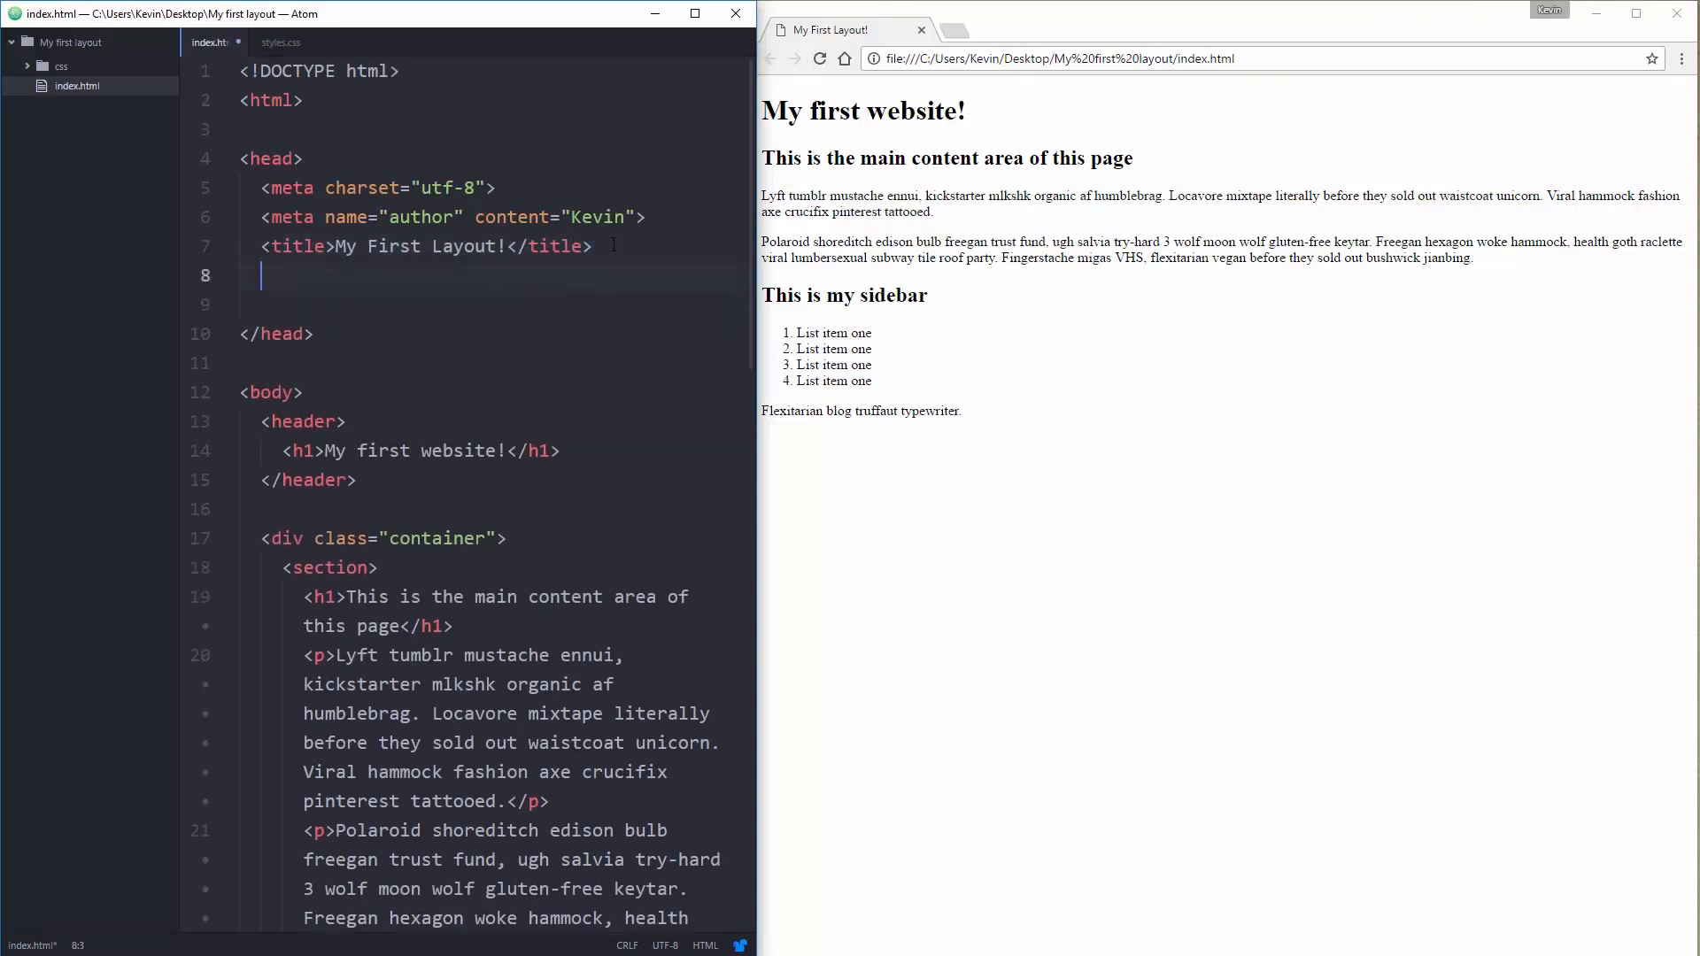
key(Delete)
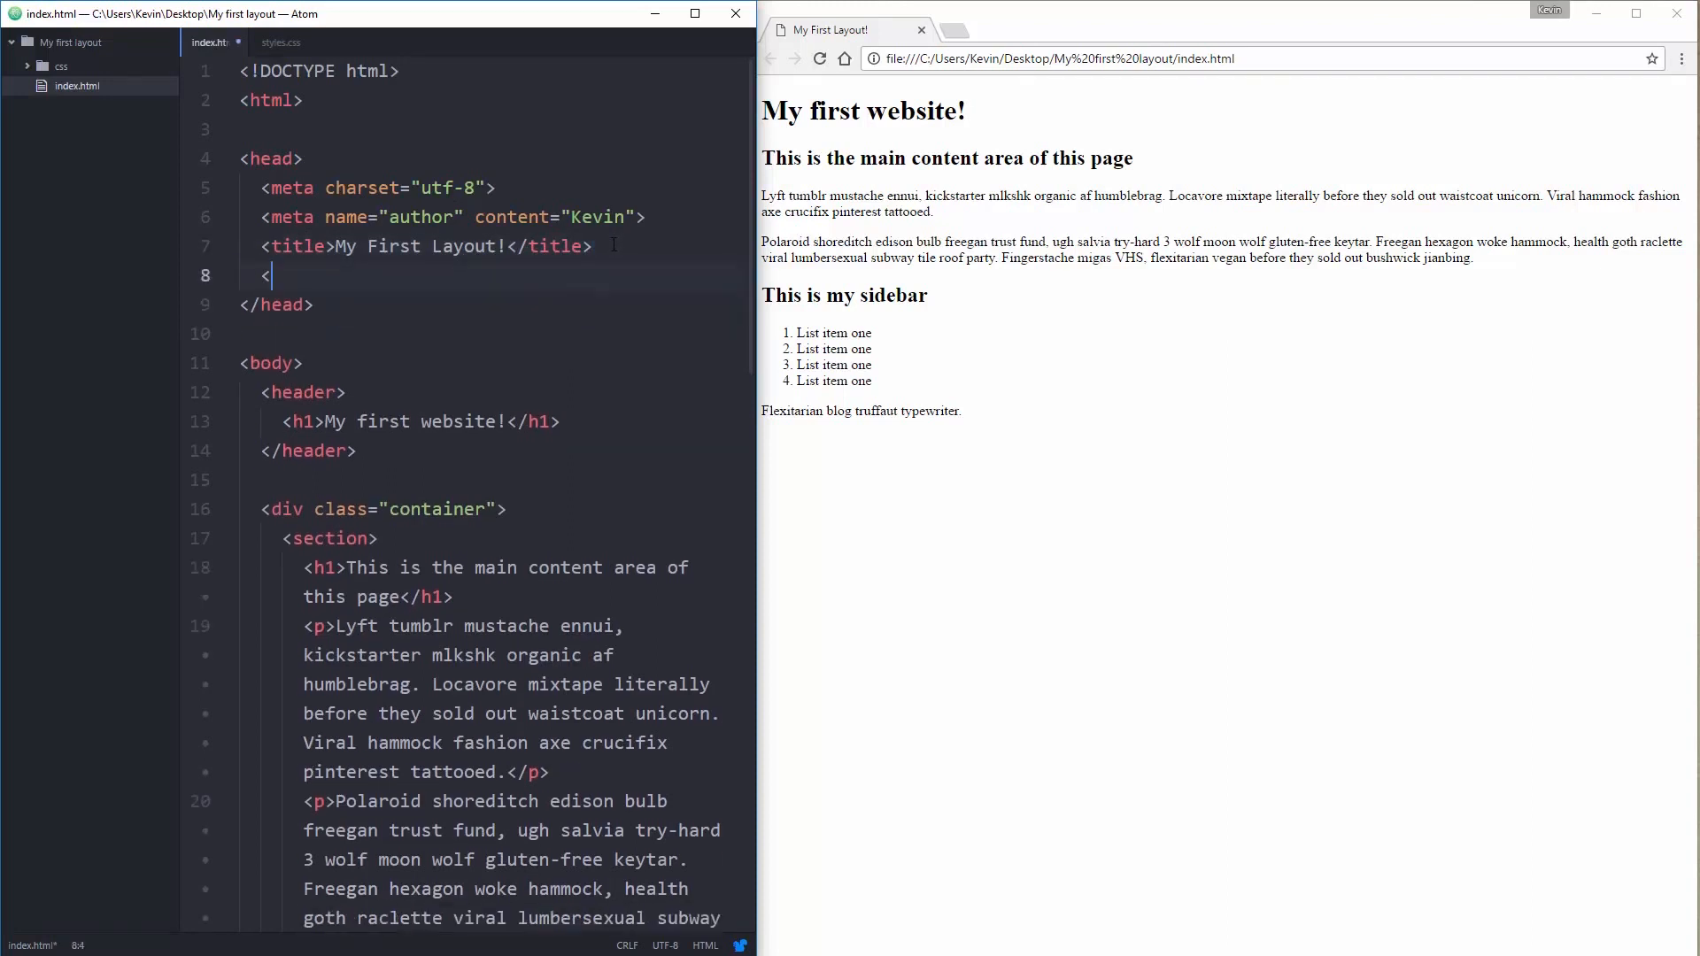
text(<link h)
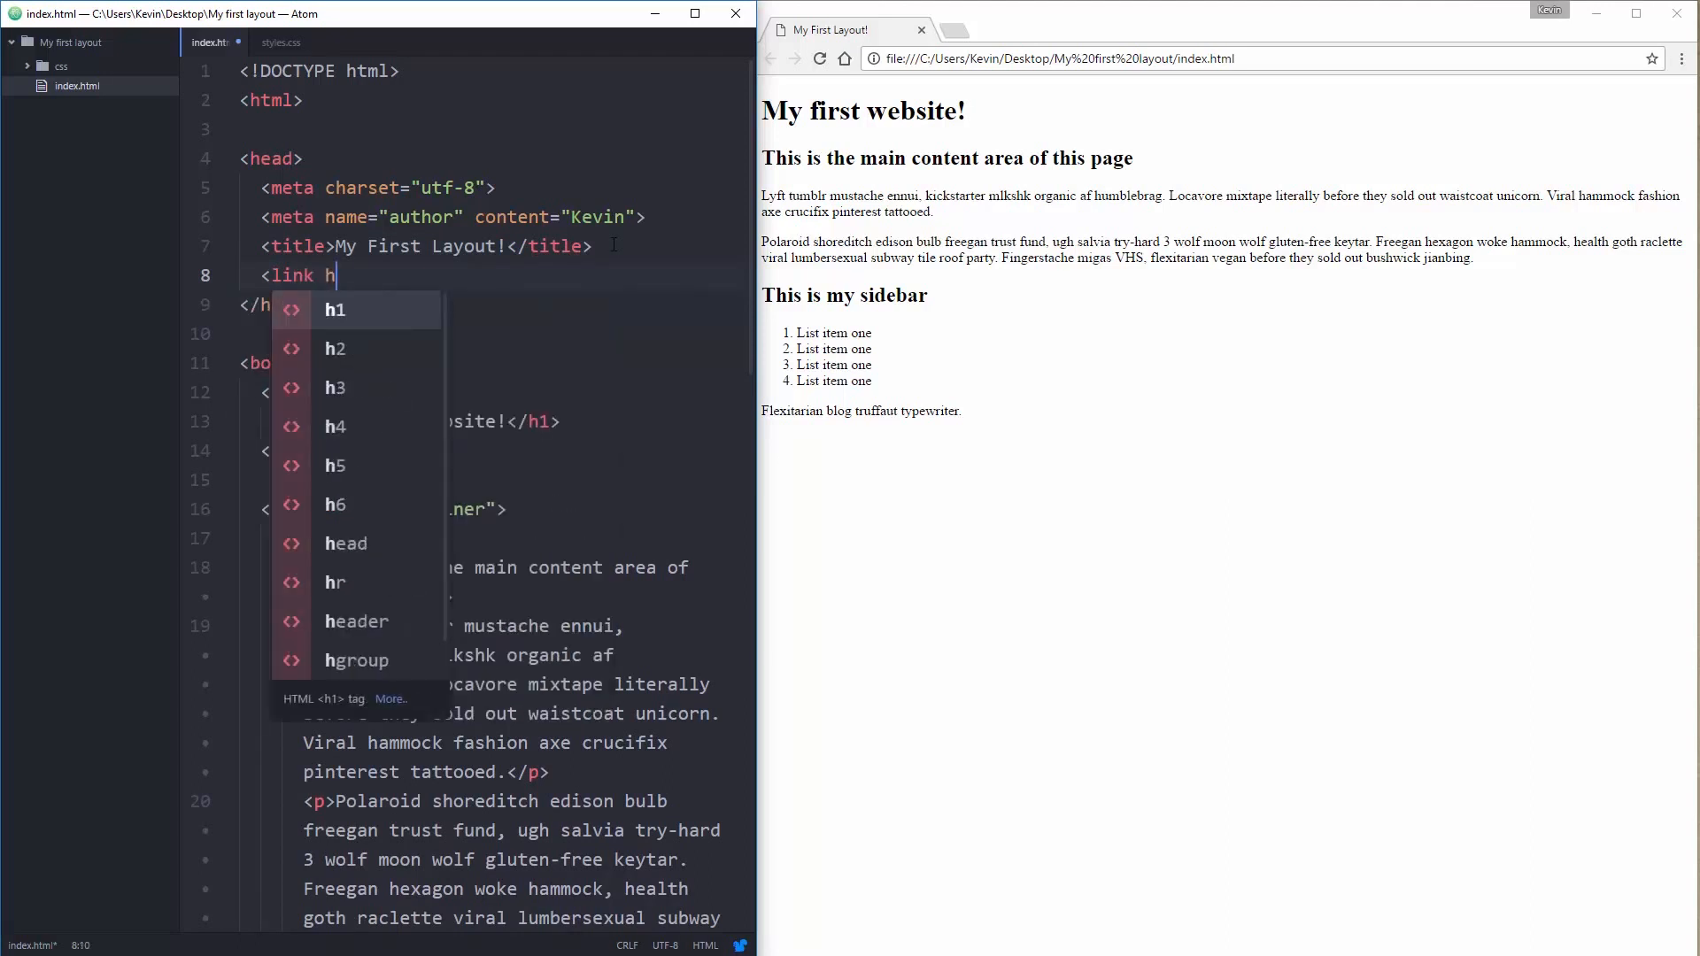
text(ref="" )
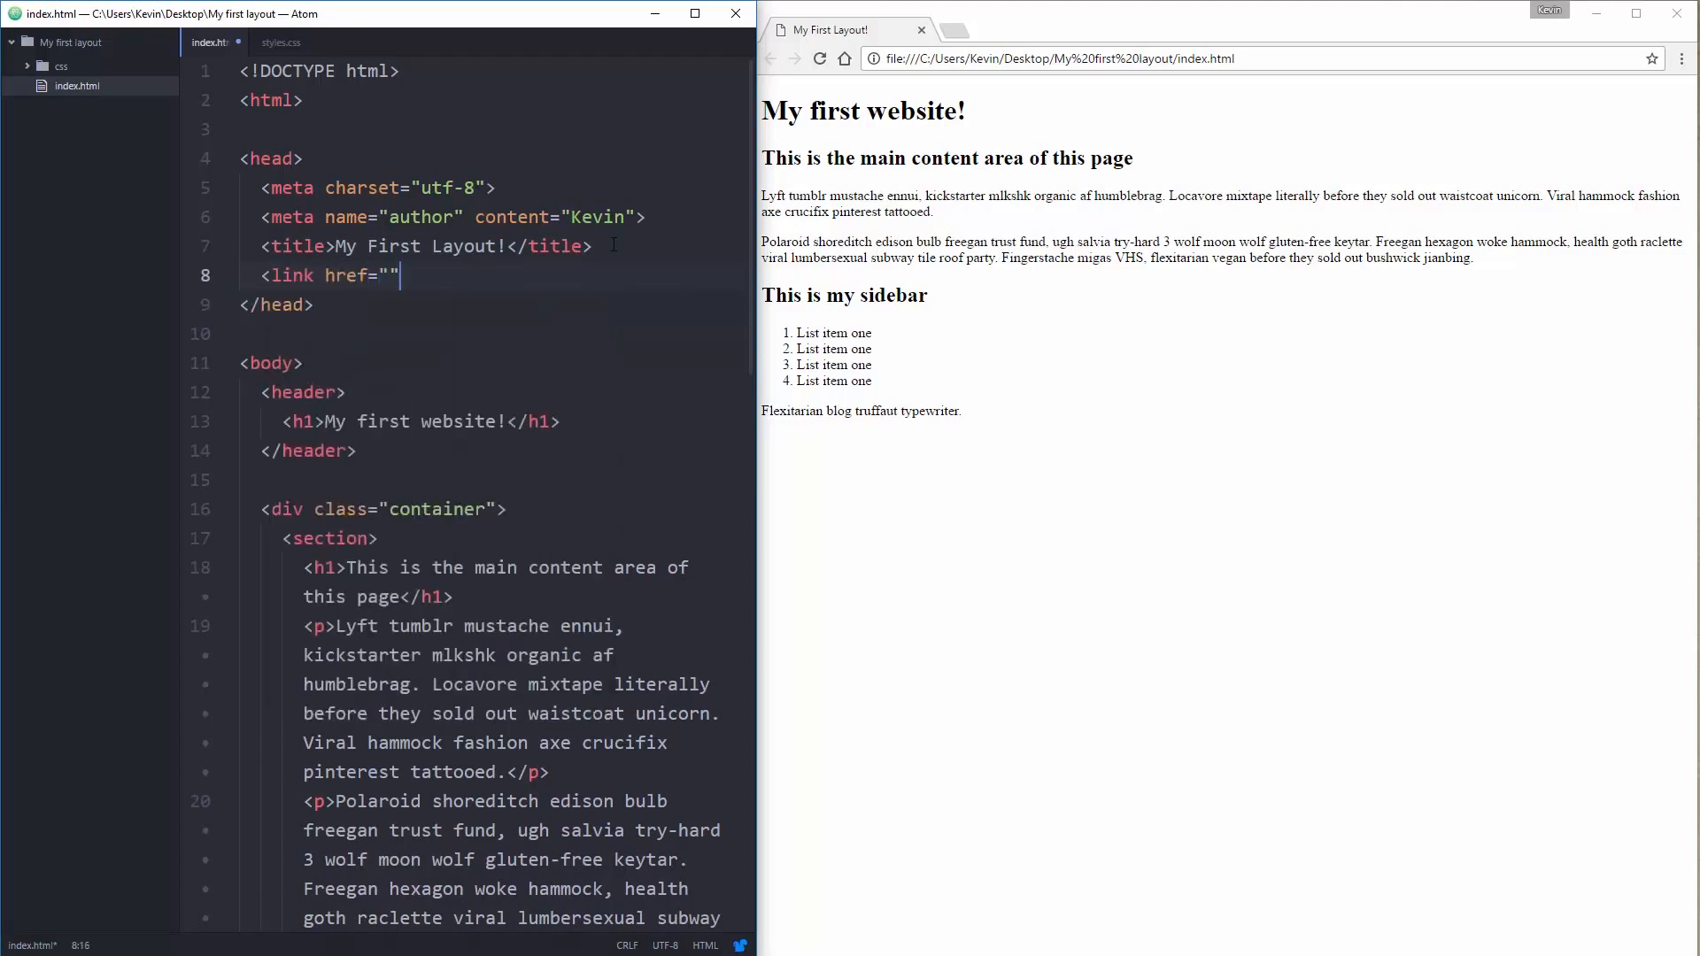
text(rel")
key(BackSpace)
text(="">)
click(388, 275)
text(css/)
text(styles.css)
text(stylesheet)
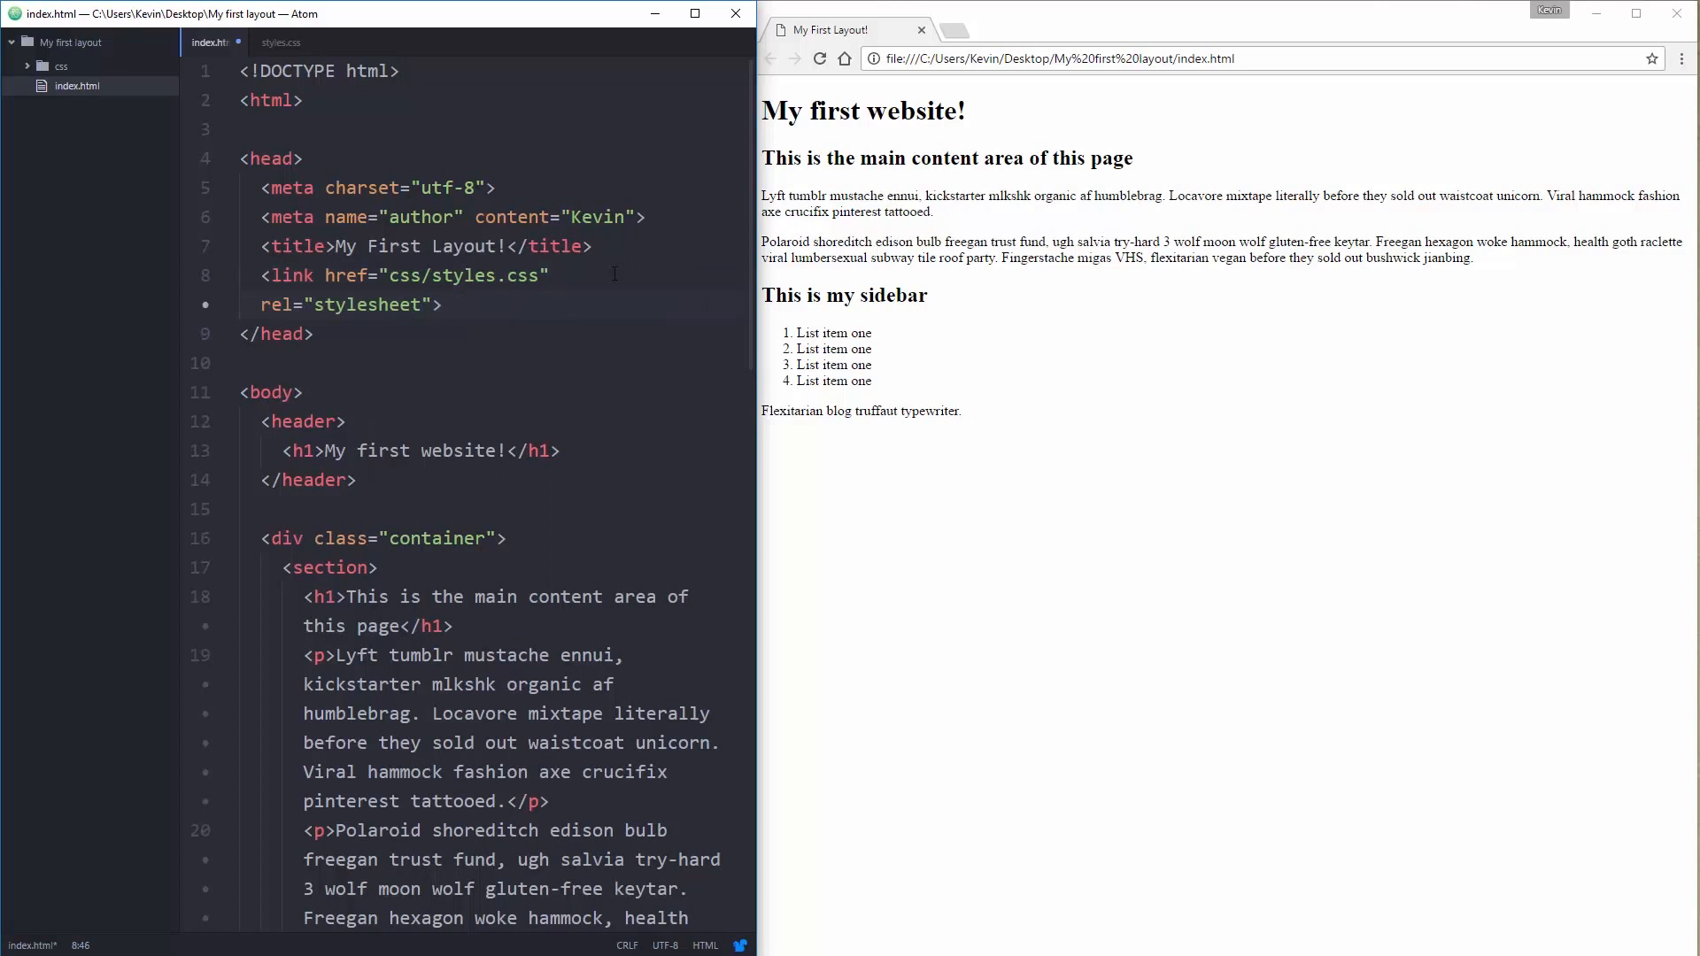
Step: Save index.html and reload the page in Chrome
key(ctrl+s)
click(818, 59)
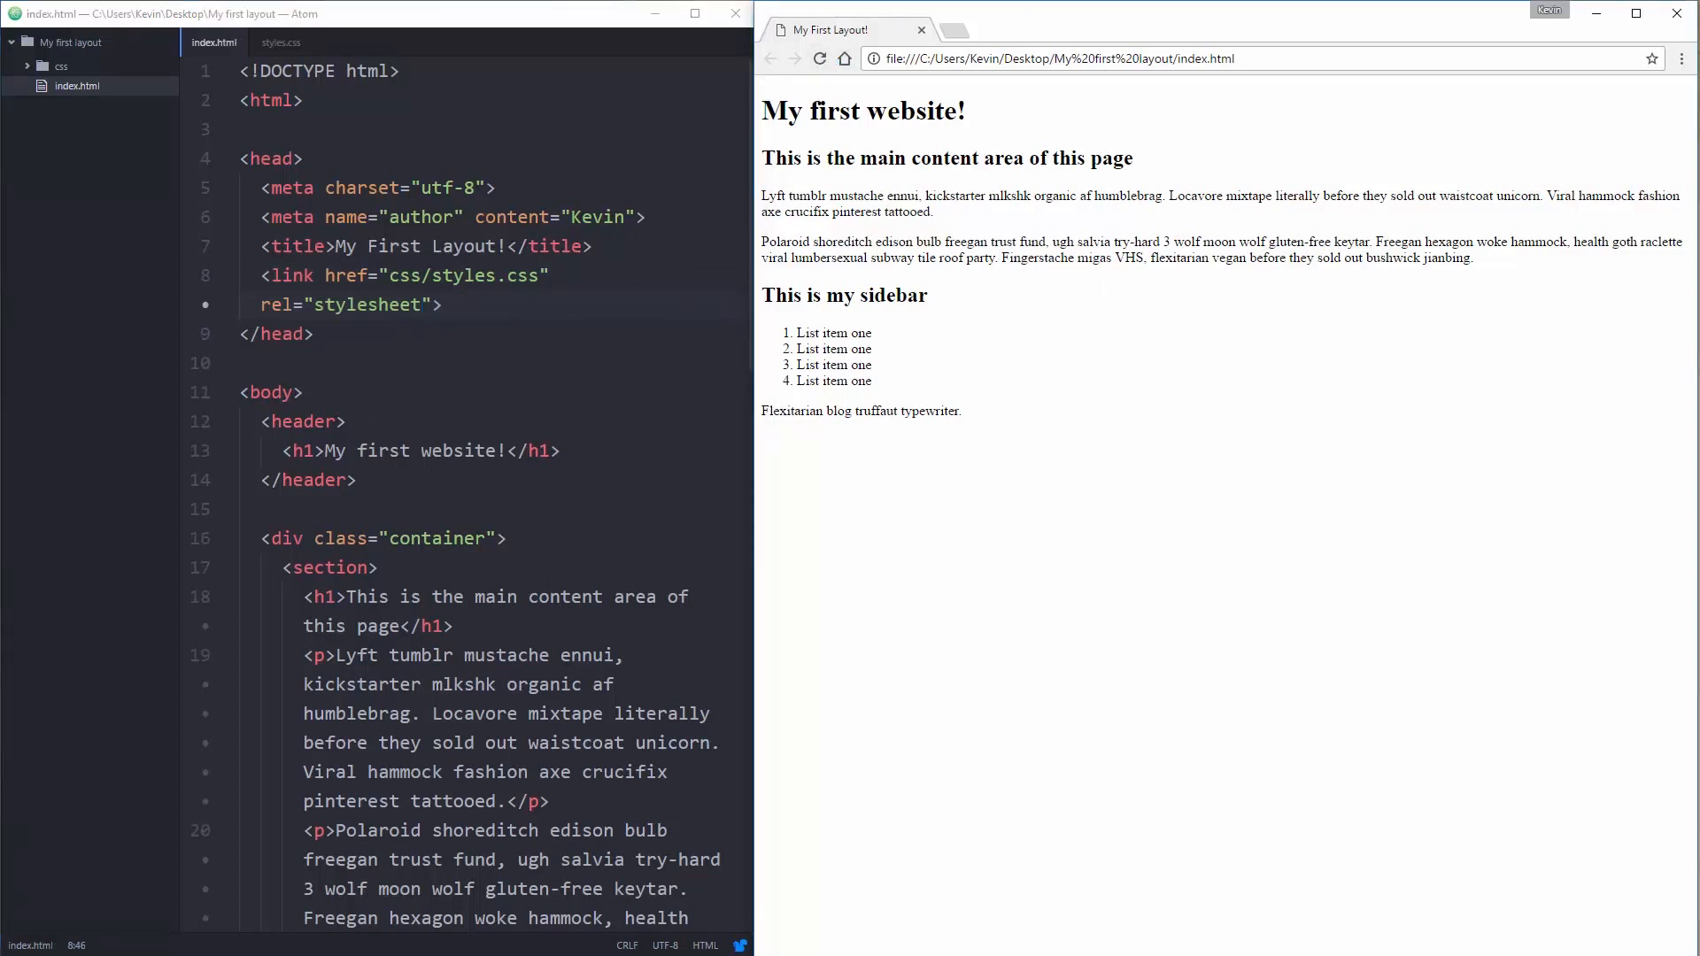
Step: Write a body rule with a temporary red background-color and check it in the browser
click(279, 43)
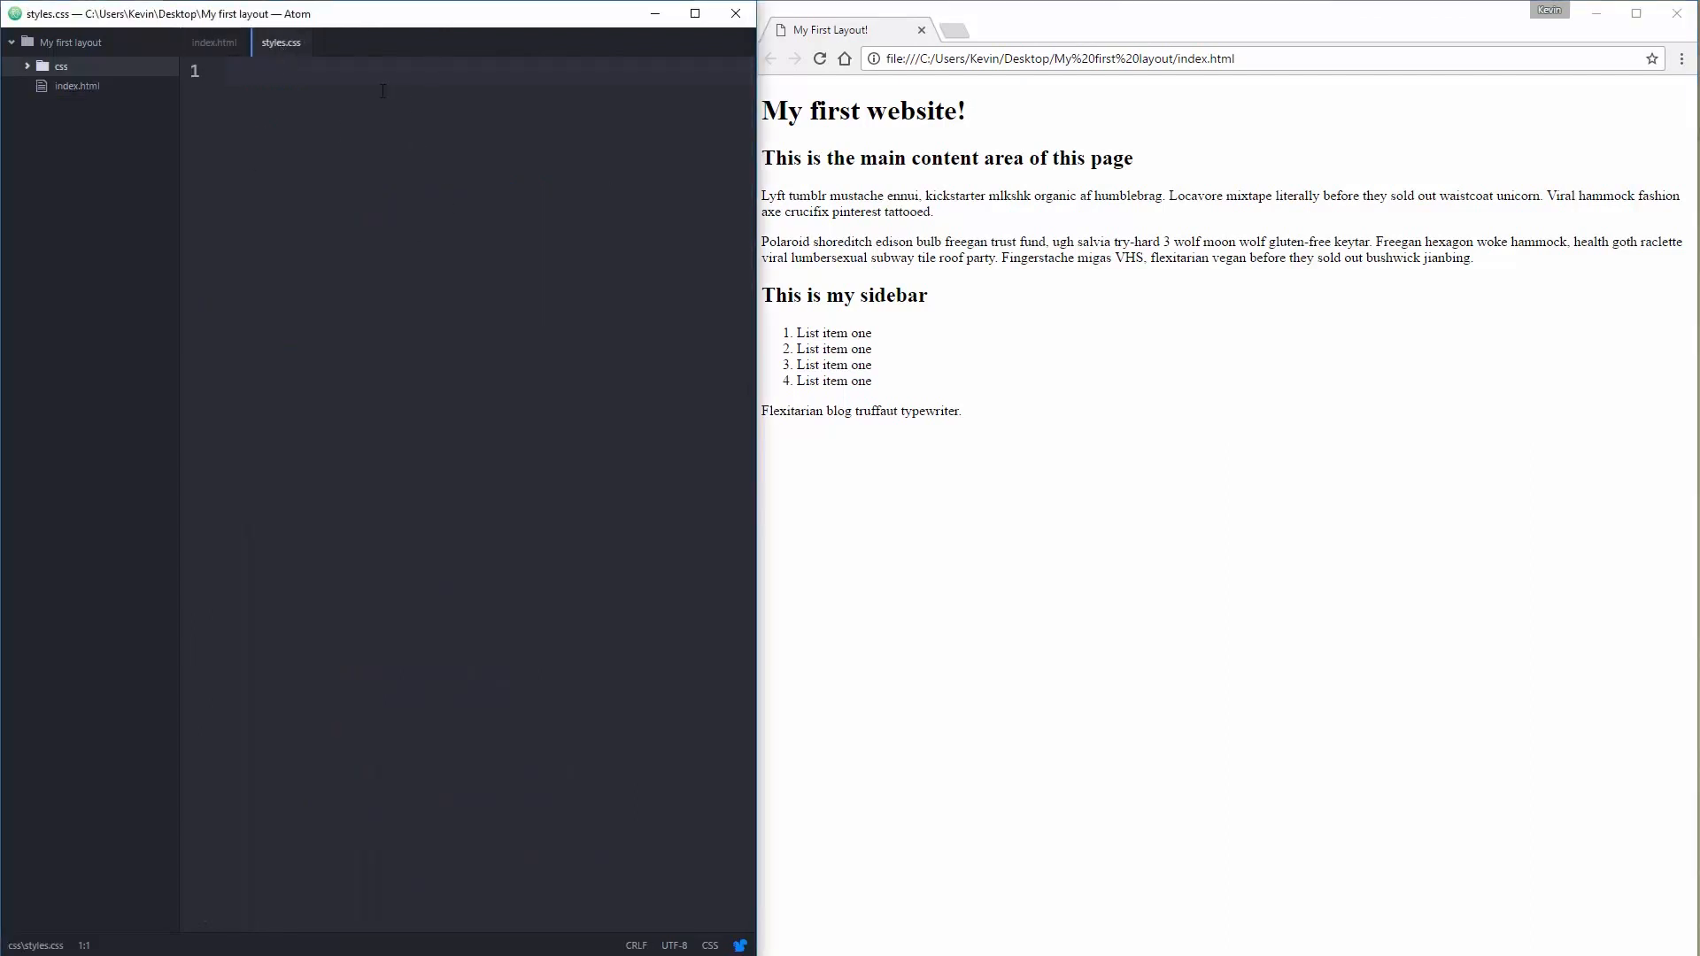
text(body {)
key(Return)
text(background-colo)
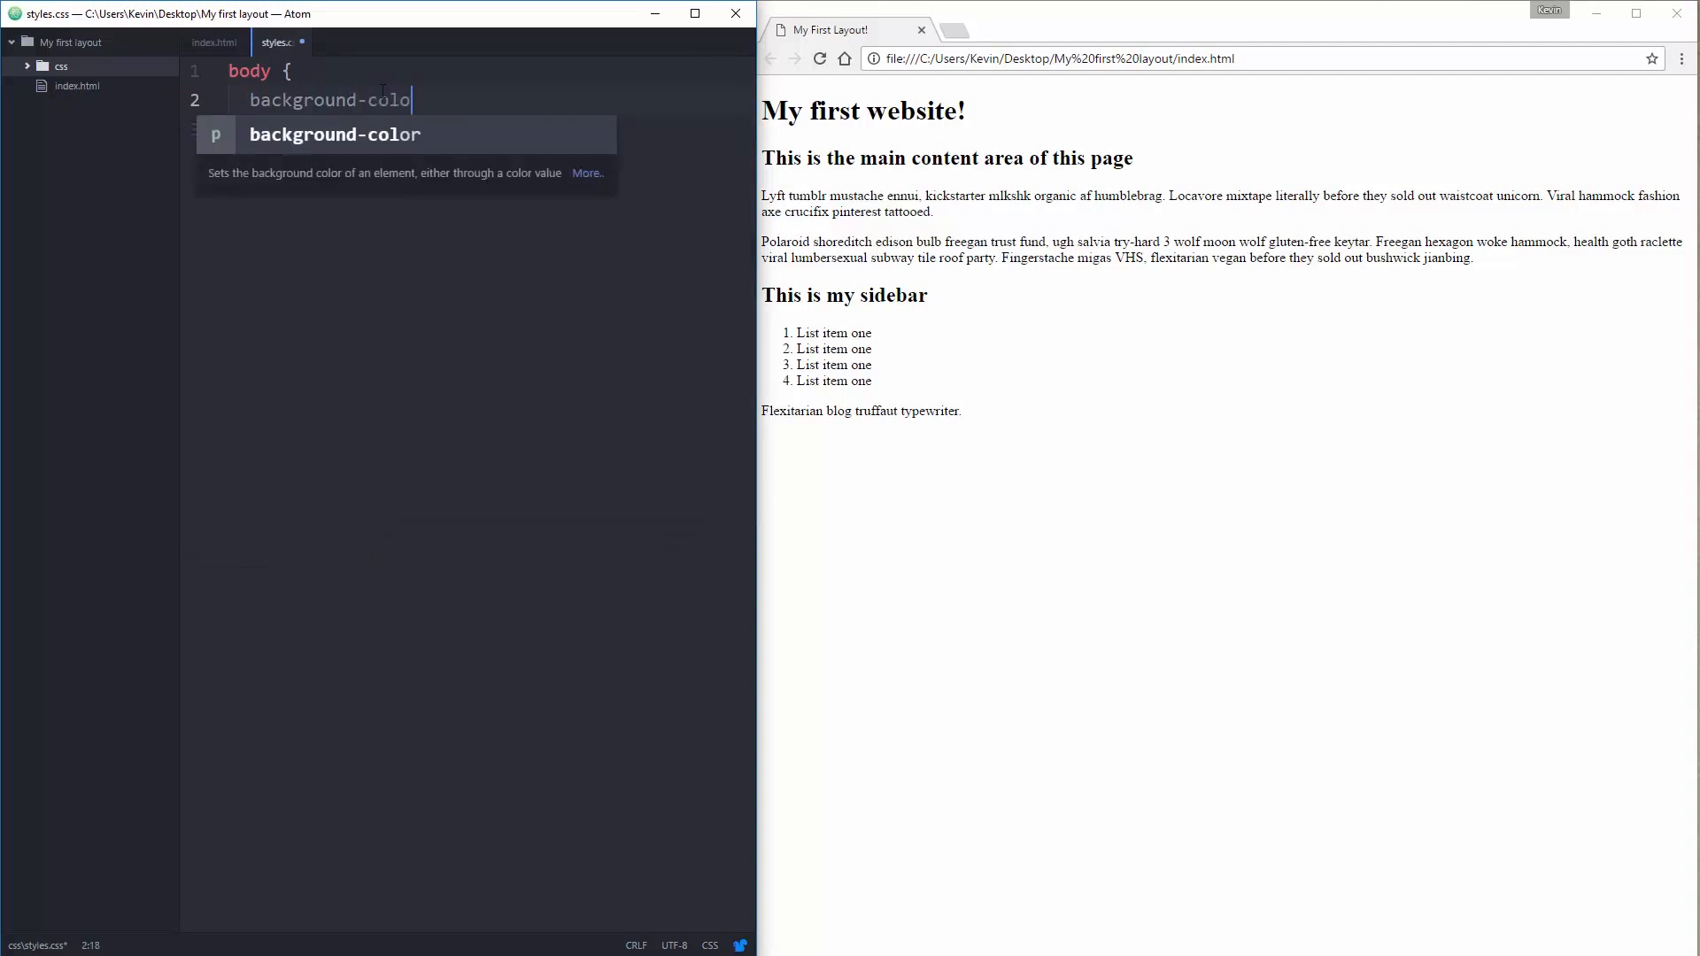
text(r: red;)
key(ctrl+s)
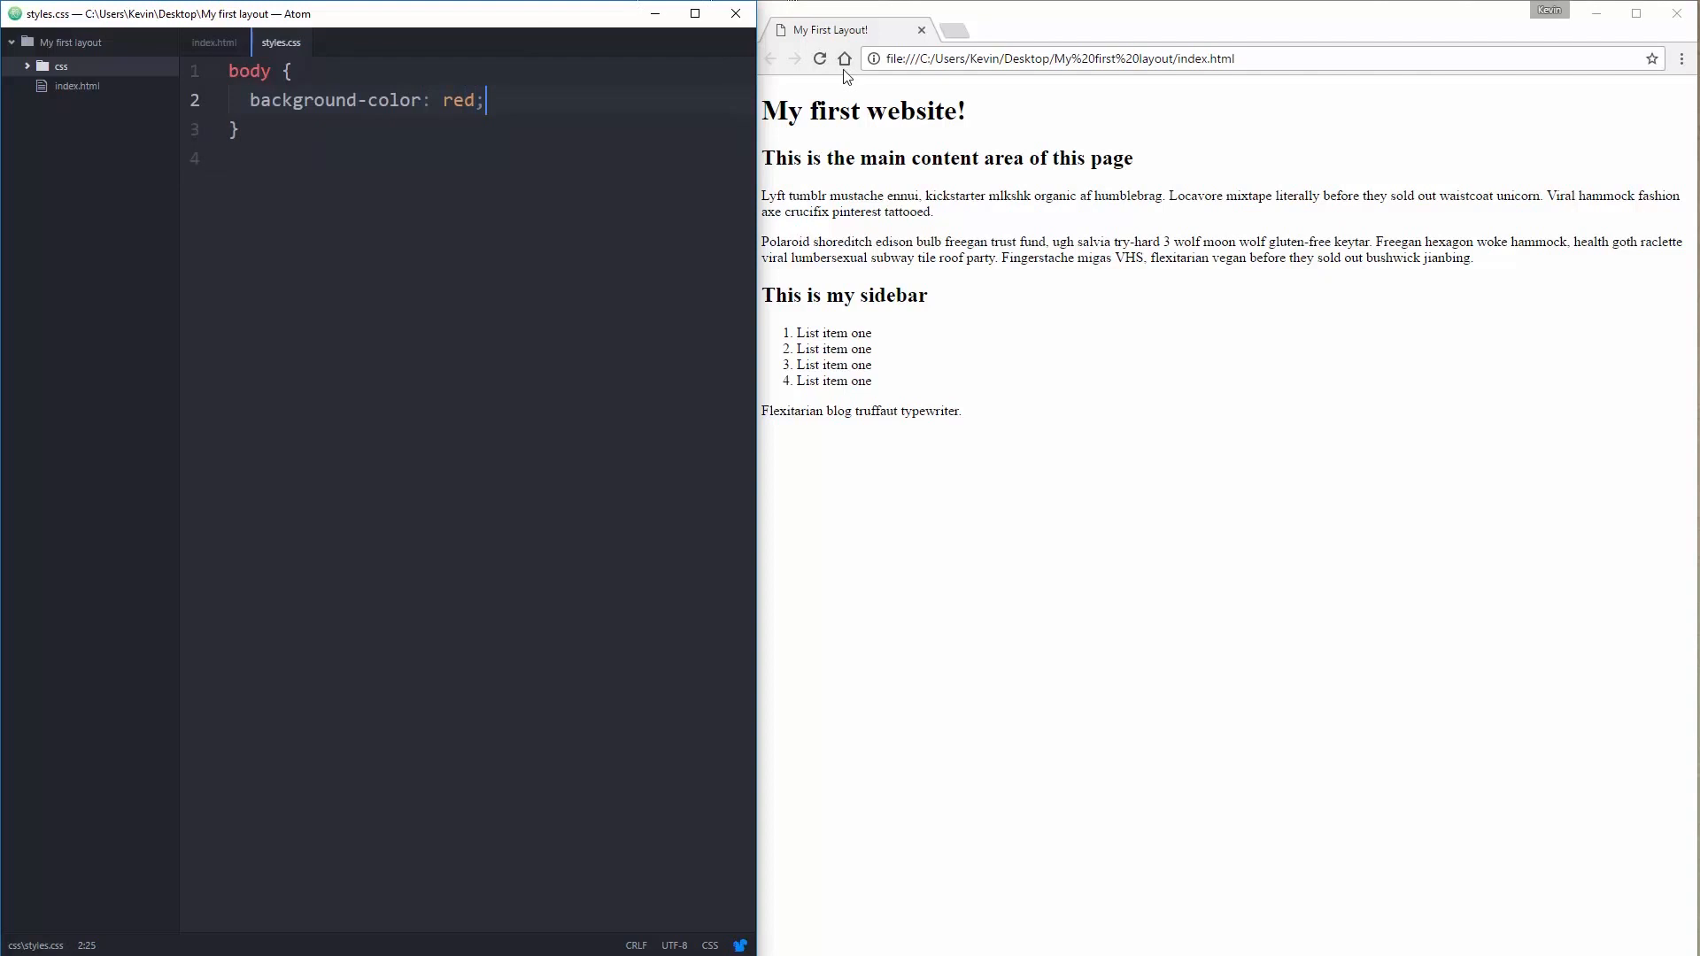
click(819, 58)
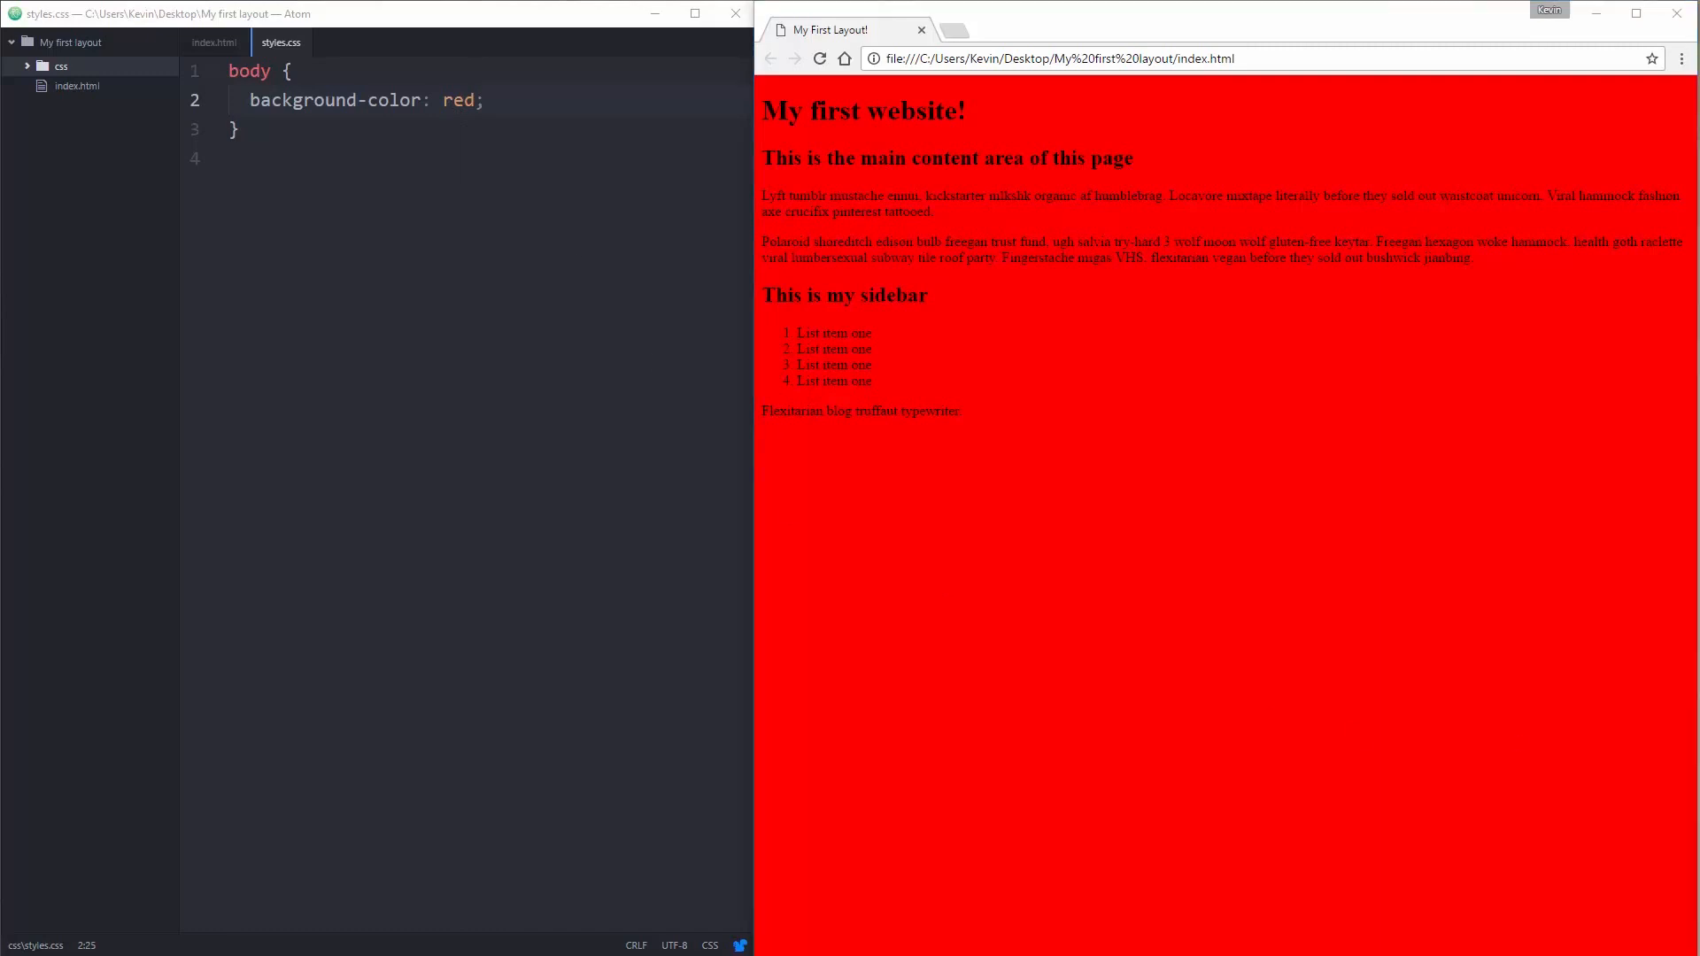
Step: Replace red with #CDE7B0 so the page shows a light green background
double_click(458, 100)
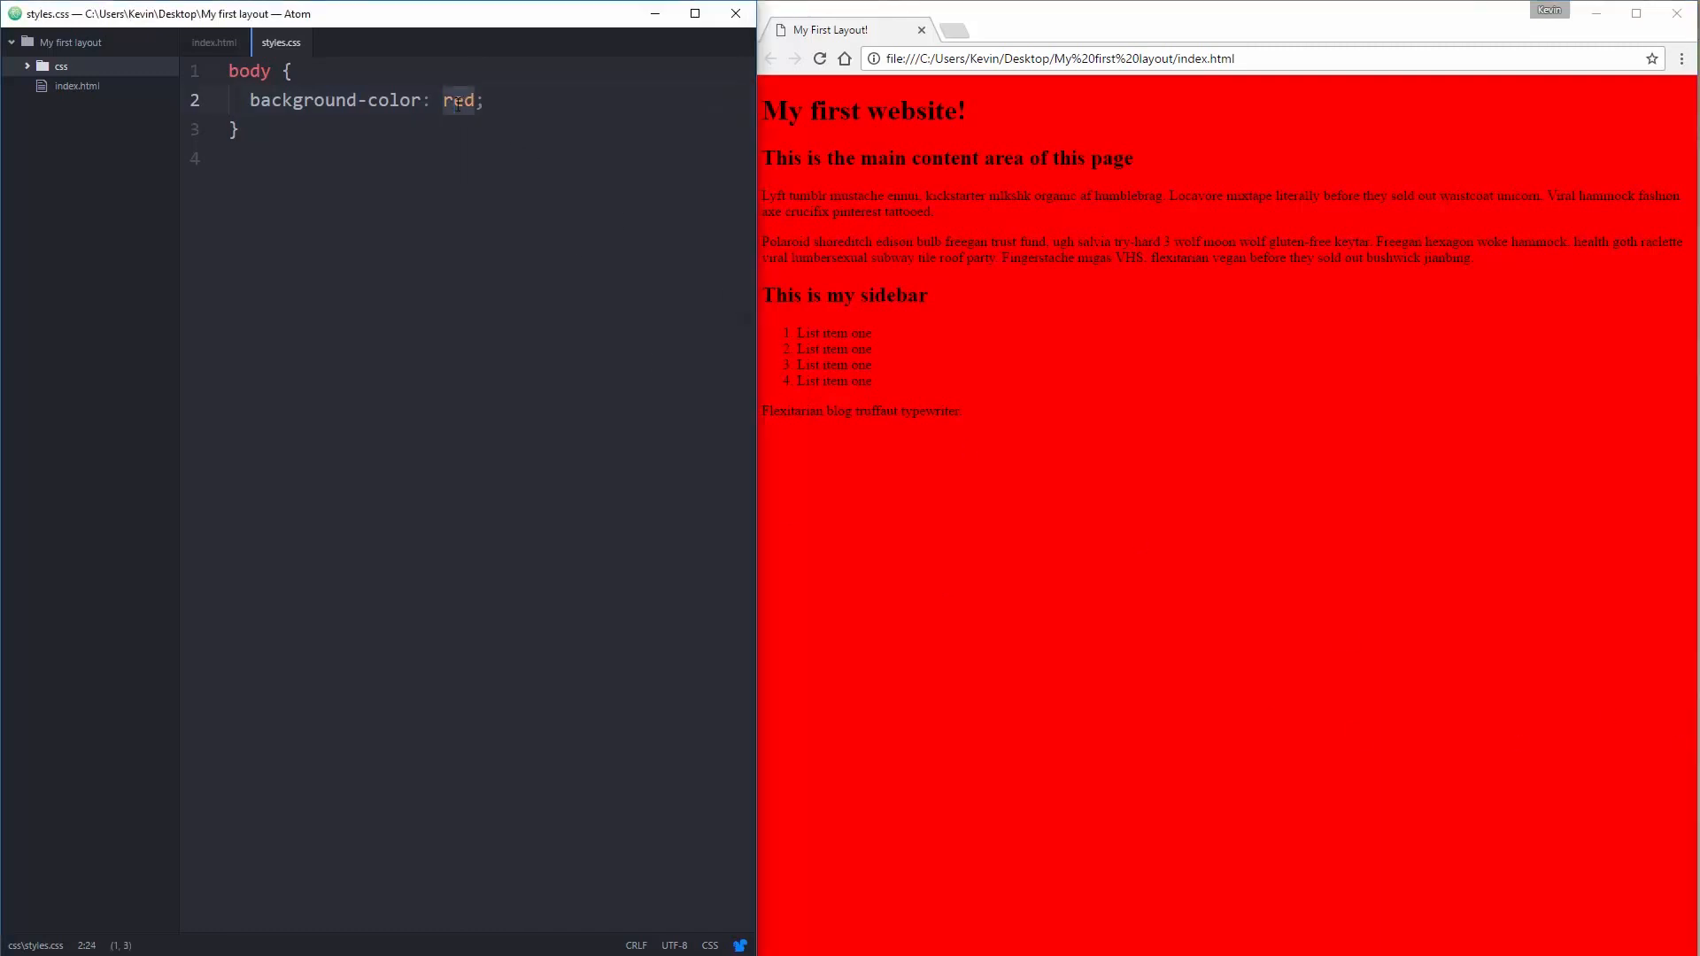
text(#CDE7B0)
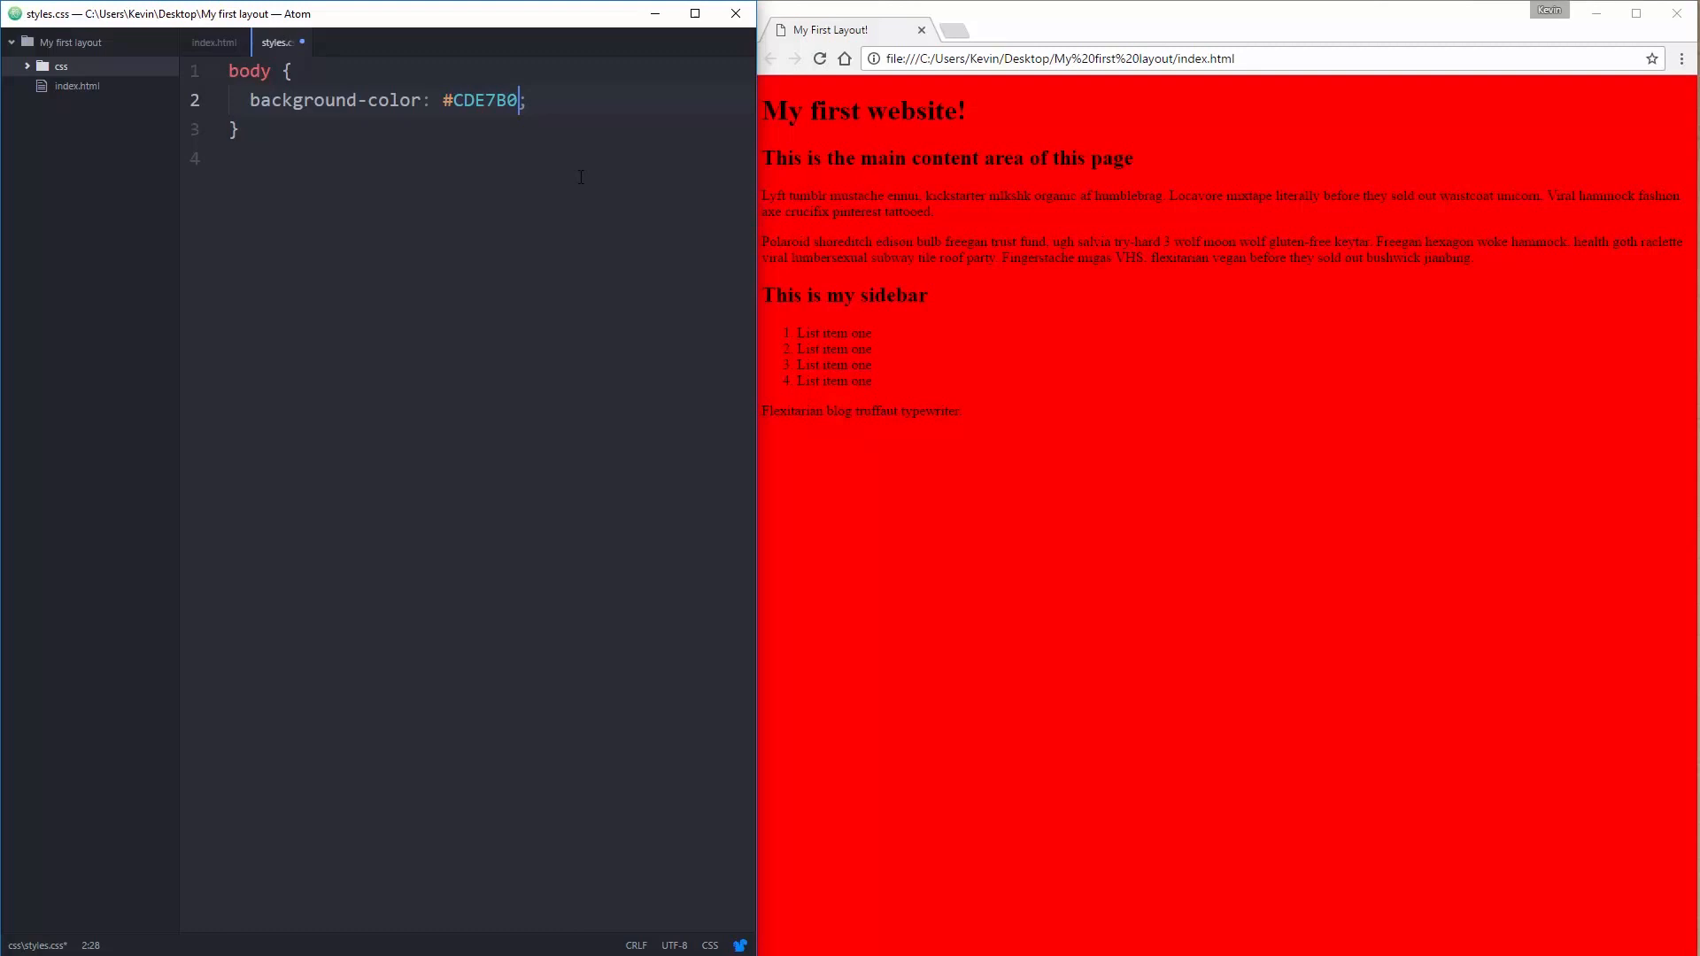
key(ctrl+s)
click(820, 58)
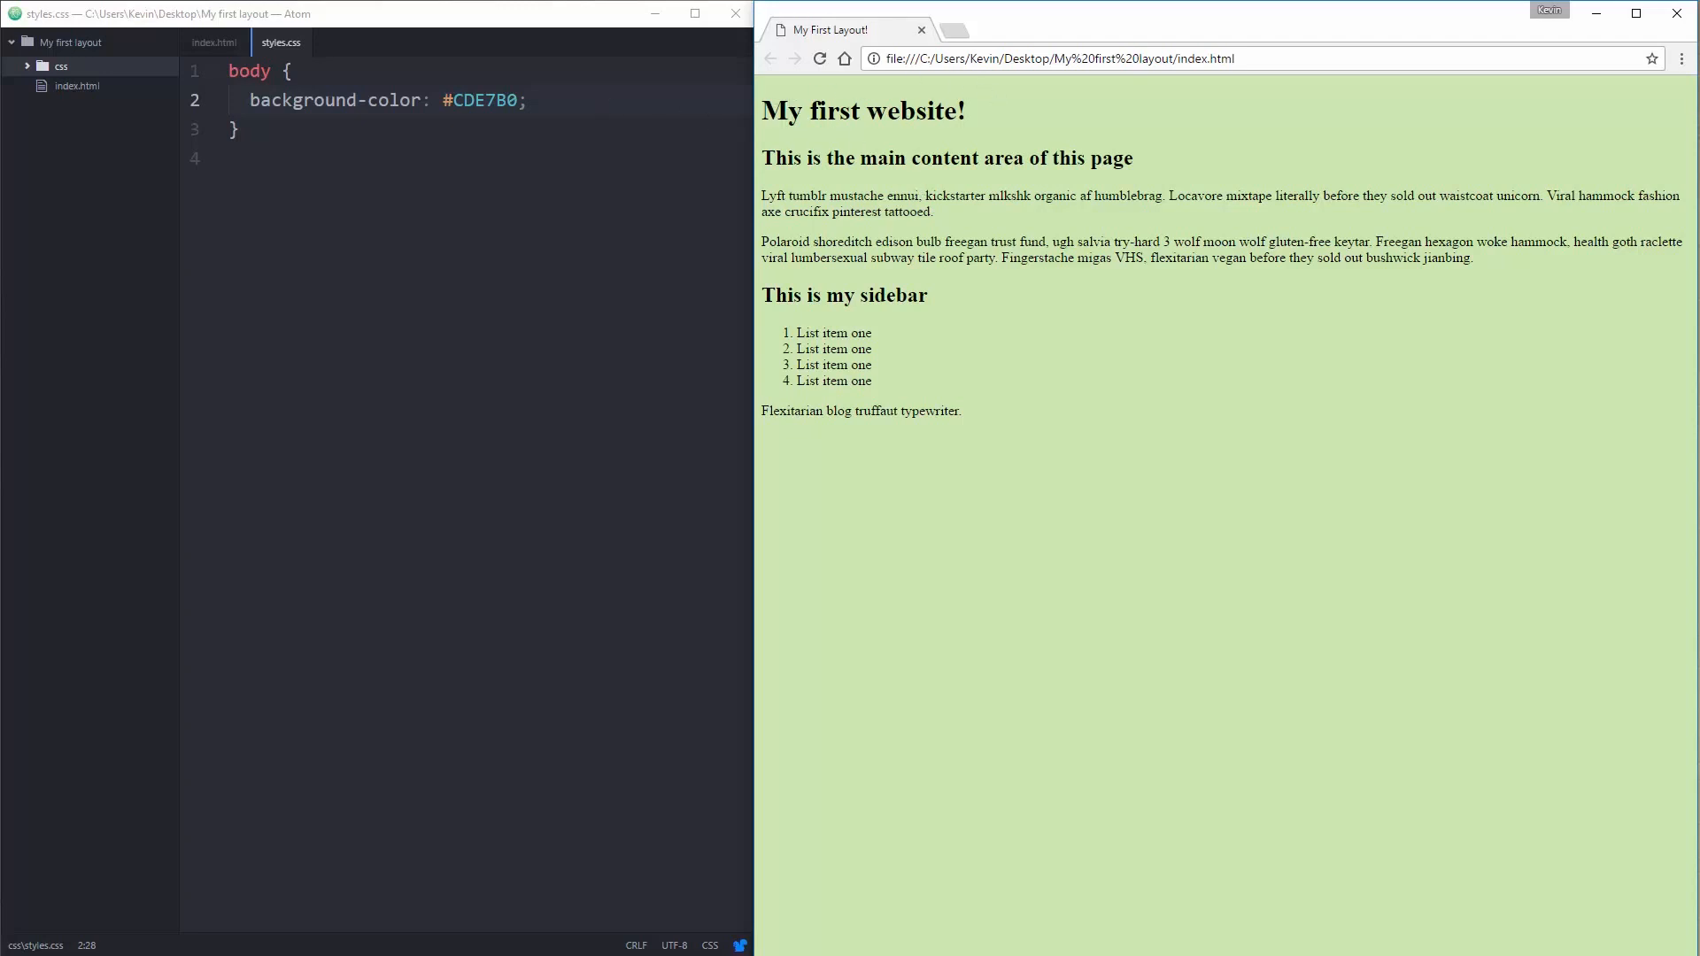
Step: Copy the Century Gothic font stack from cssfontstack.com and paste it as the body's font-family
drag(1686, 140, 1139, 142)
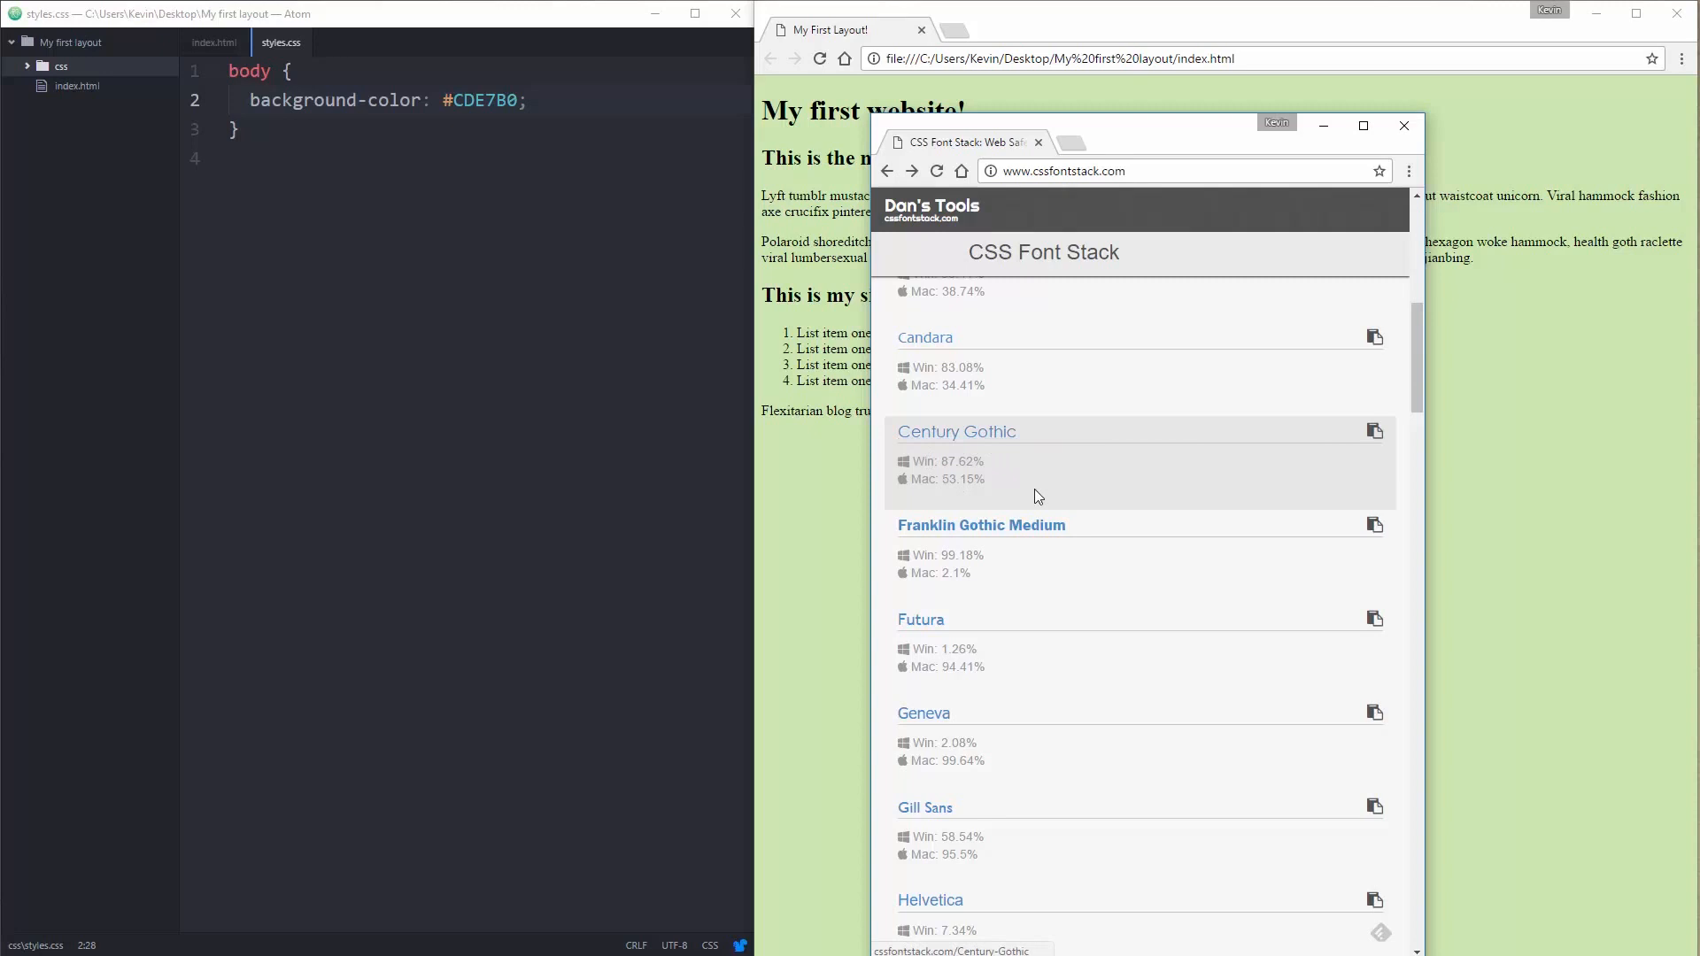
click(1378, 434)
click(1295, 295)
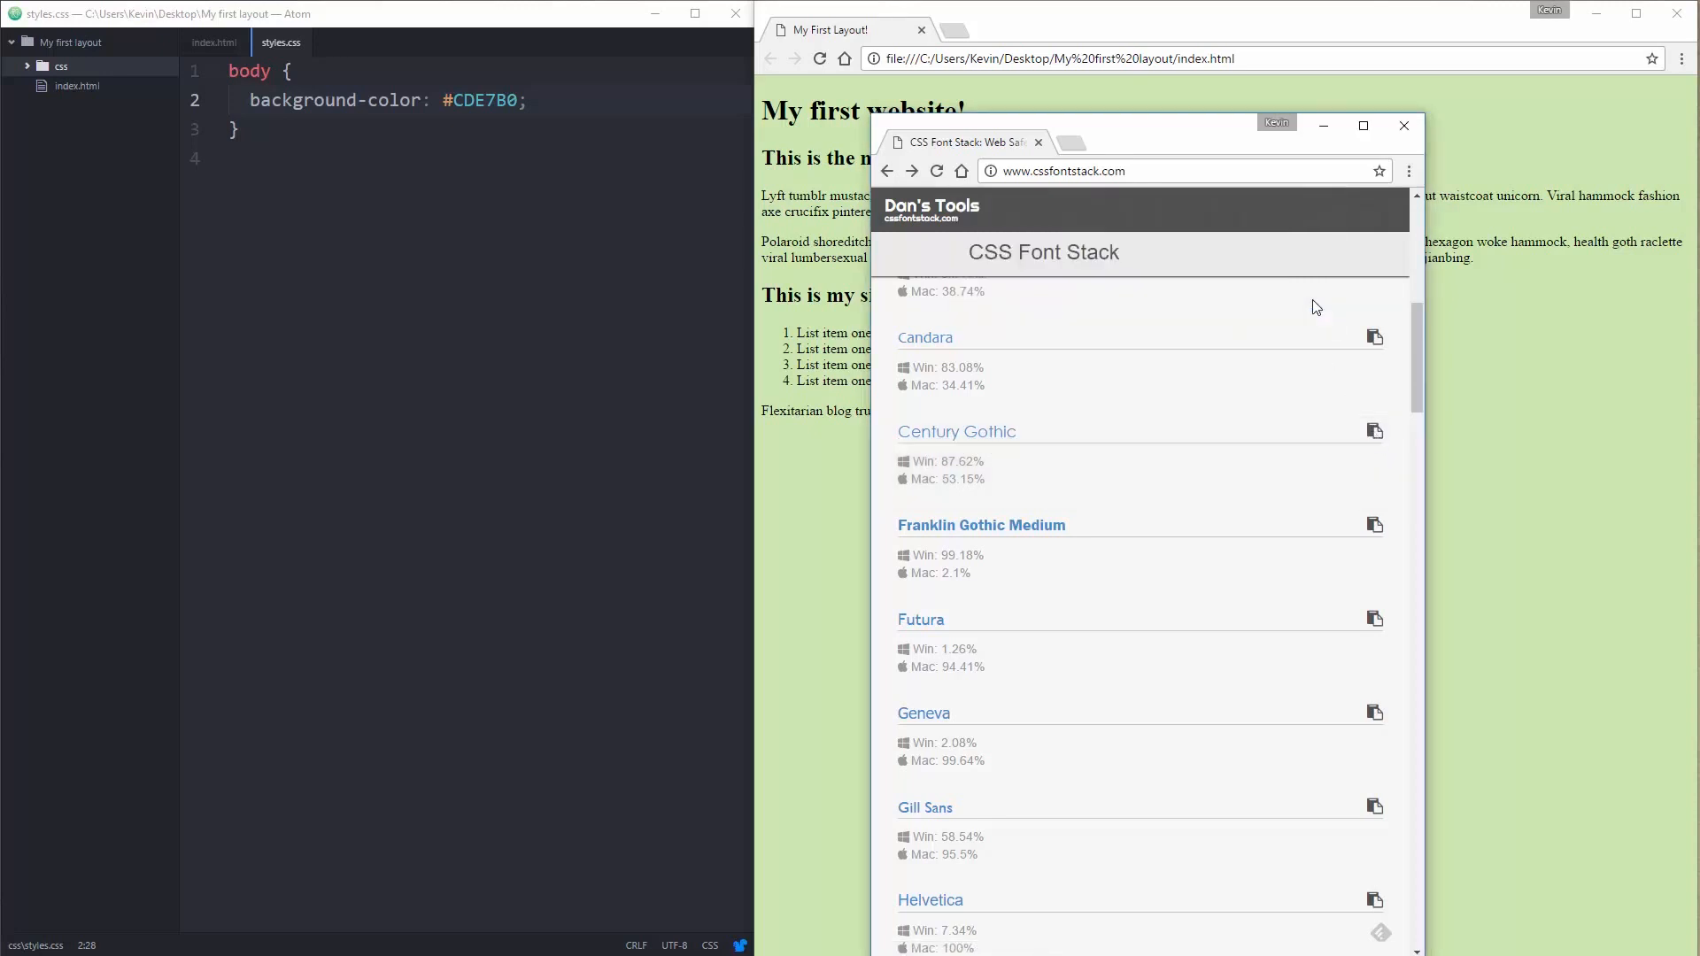
click(1323, 128)
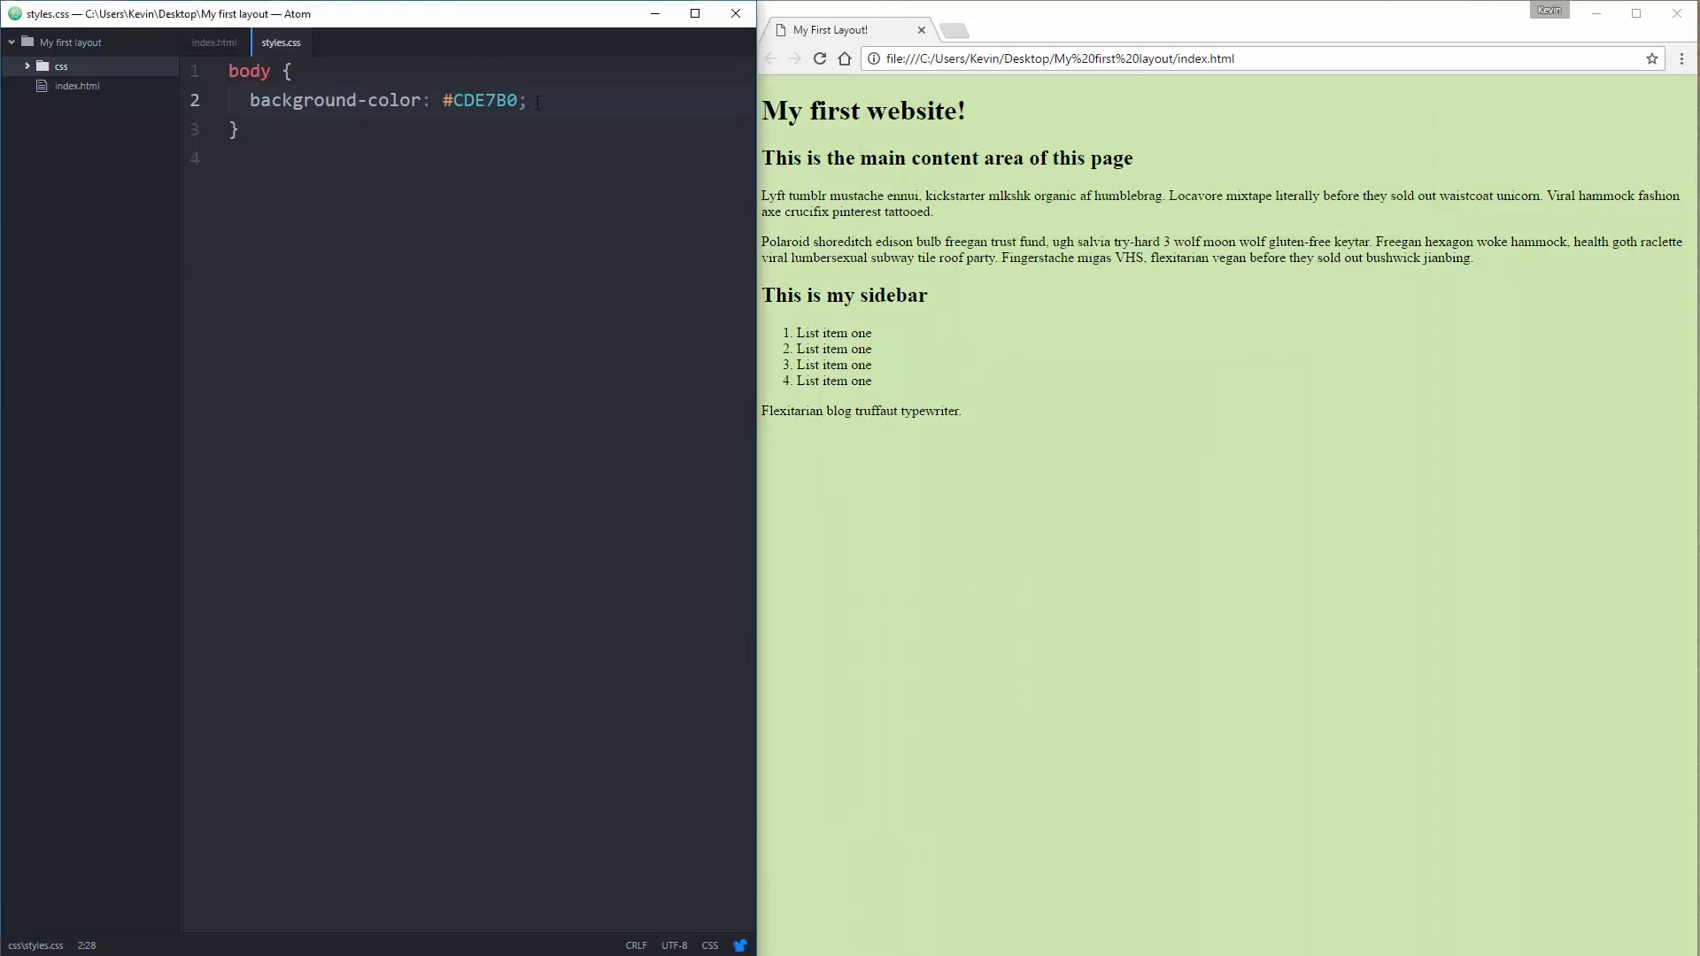
key(Return)
key(ctrl+v)
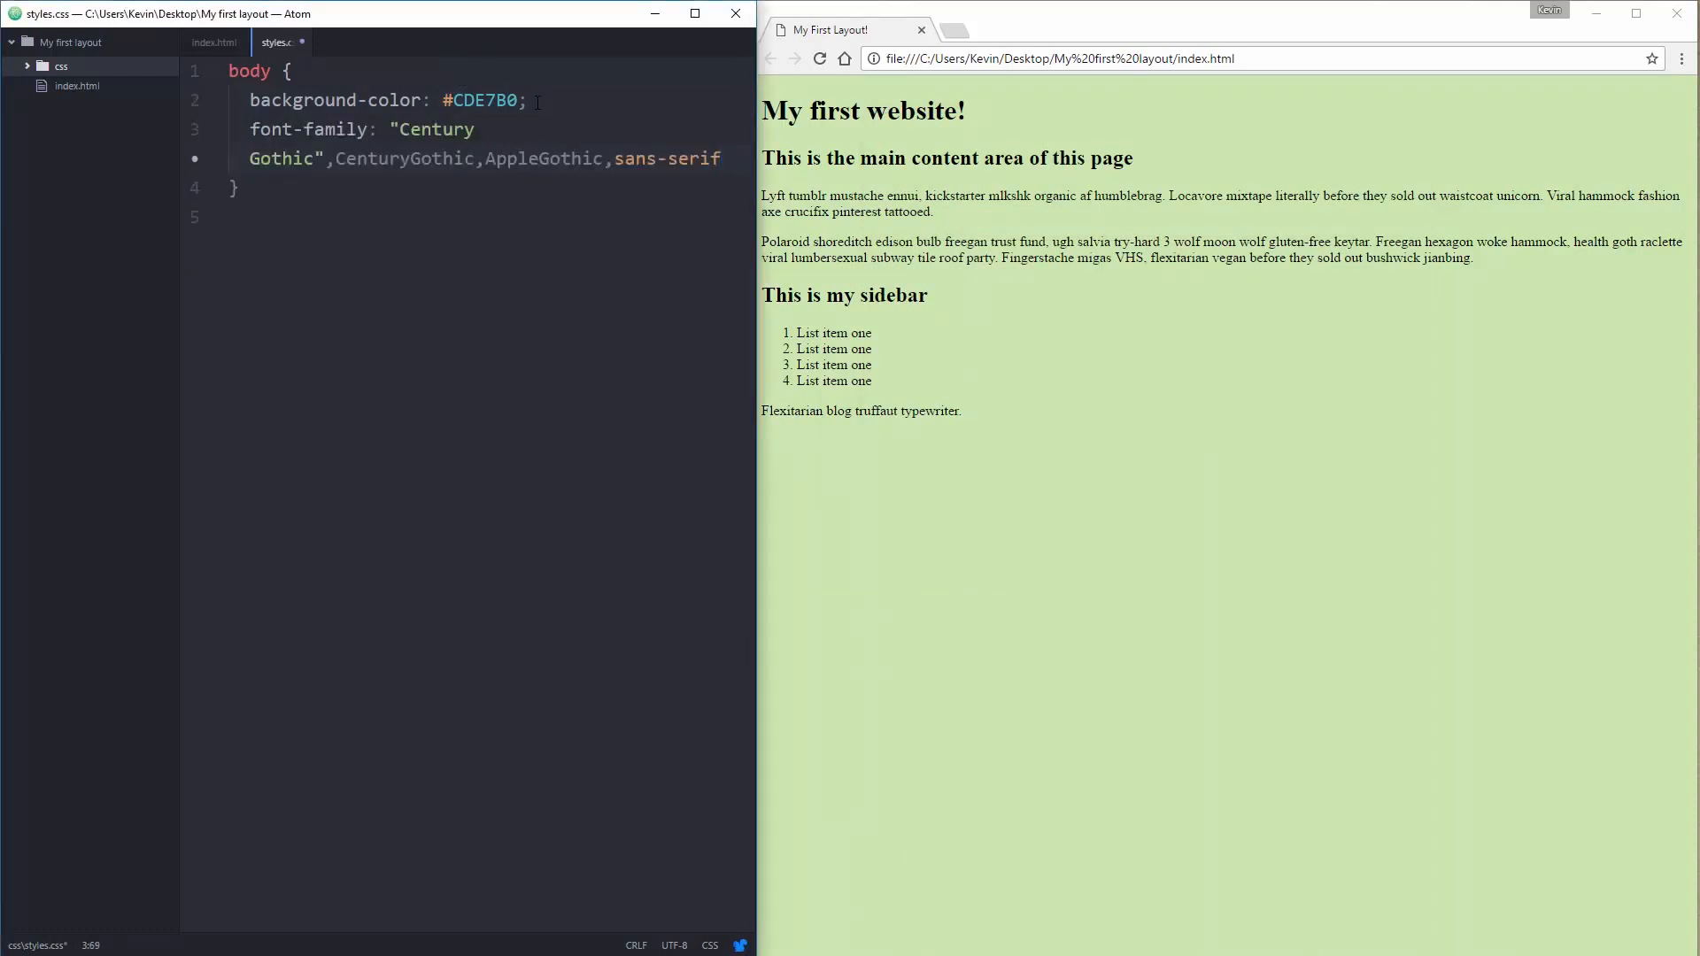
key(ctrl+s)
click(820, 60)
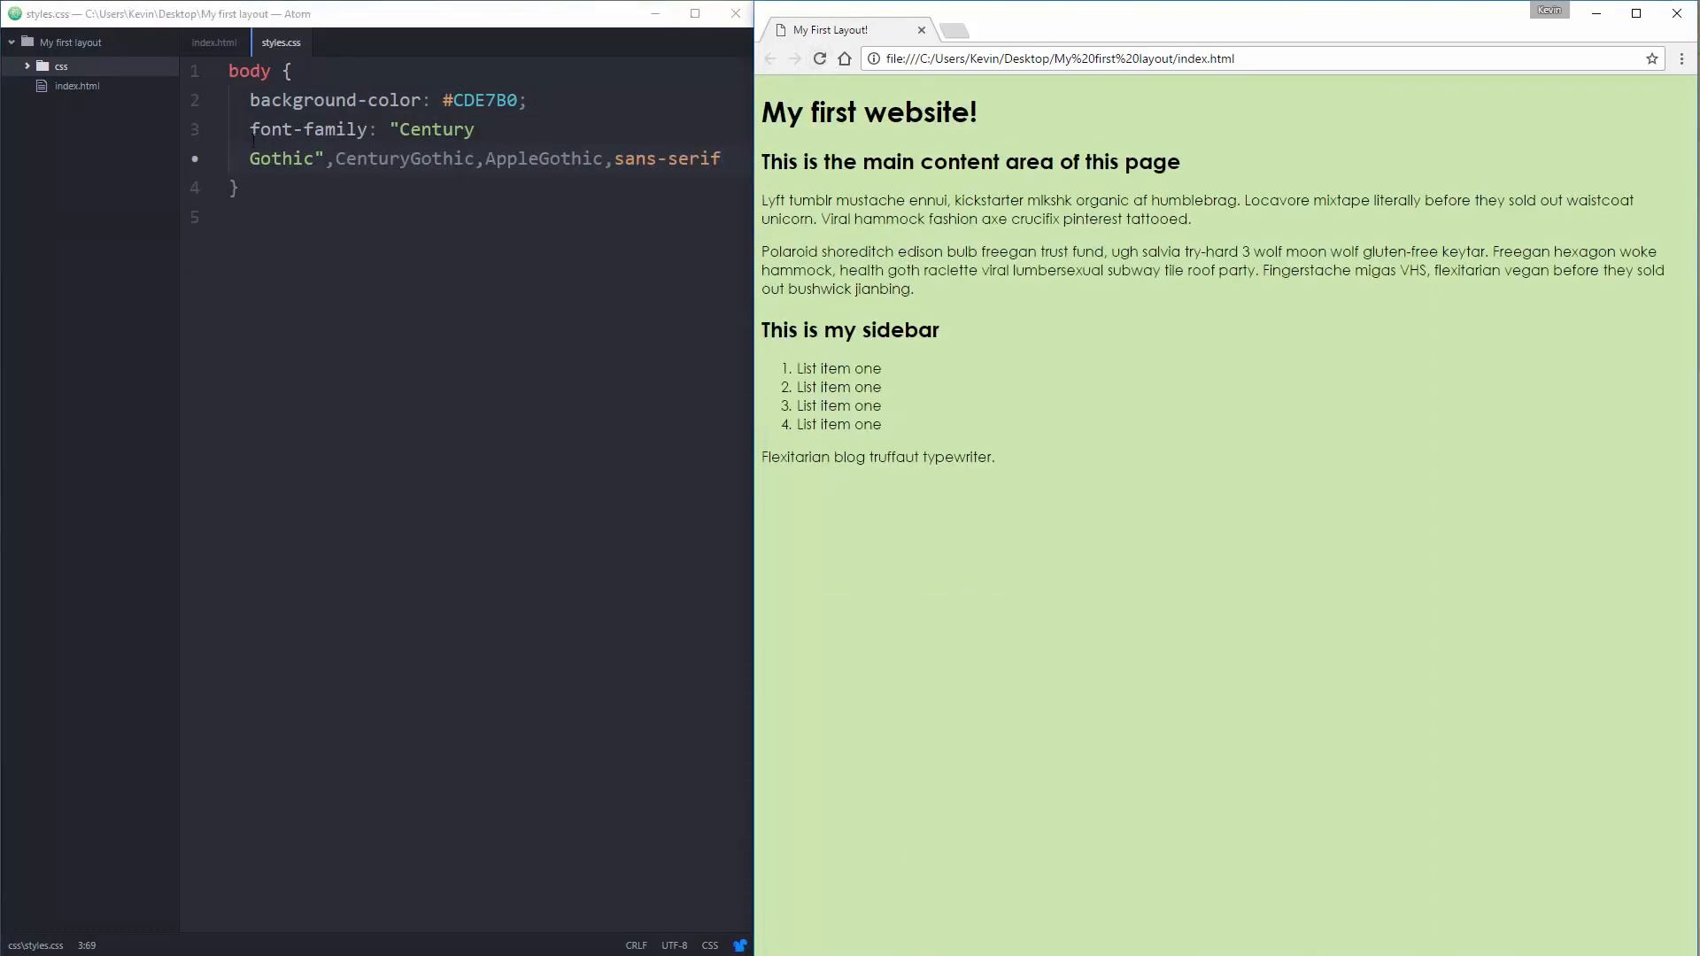
Step: Add font-size: 18px to the body rule and reload to see the larger text
drag(250, 129, 377, 129)
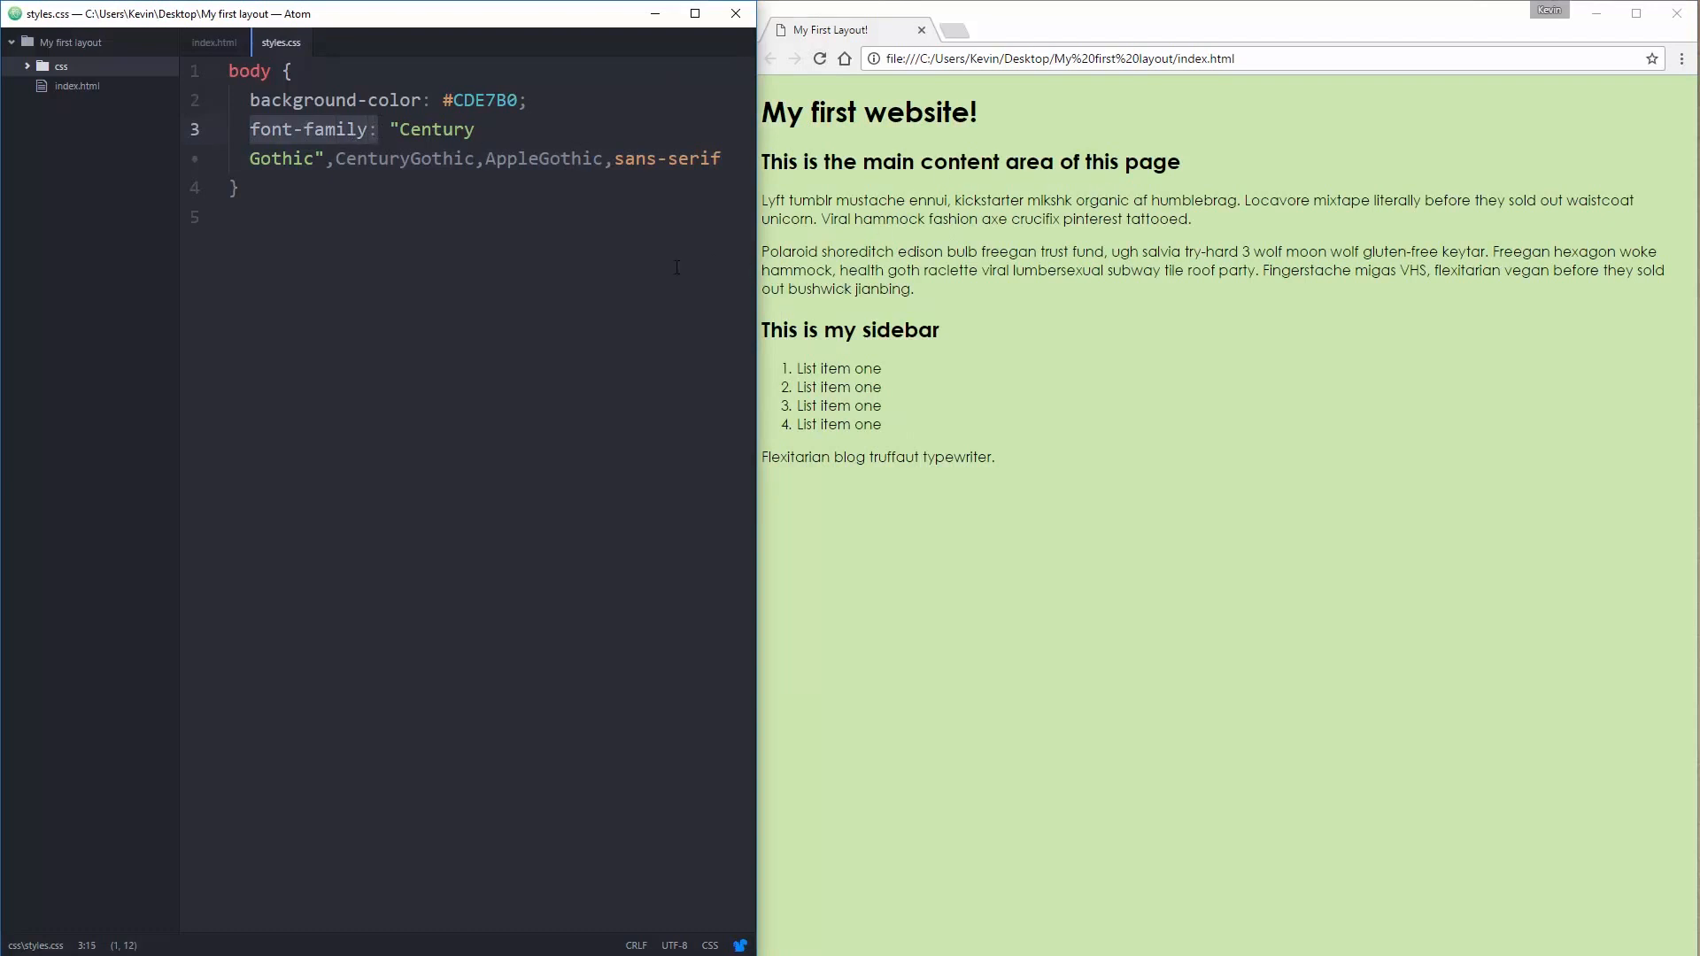
click(729, 157)
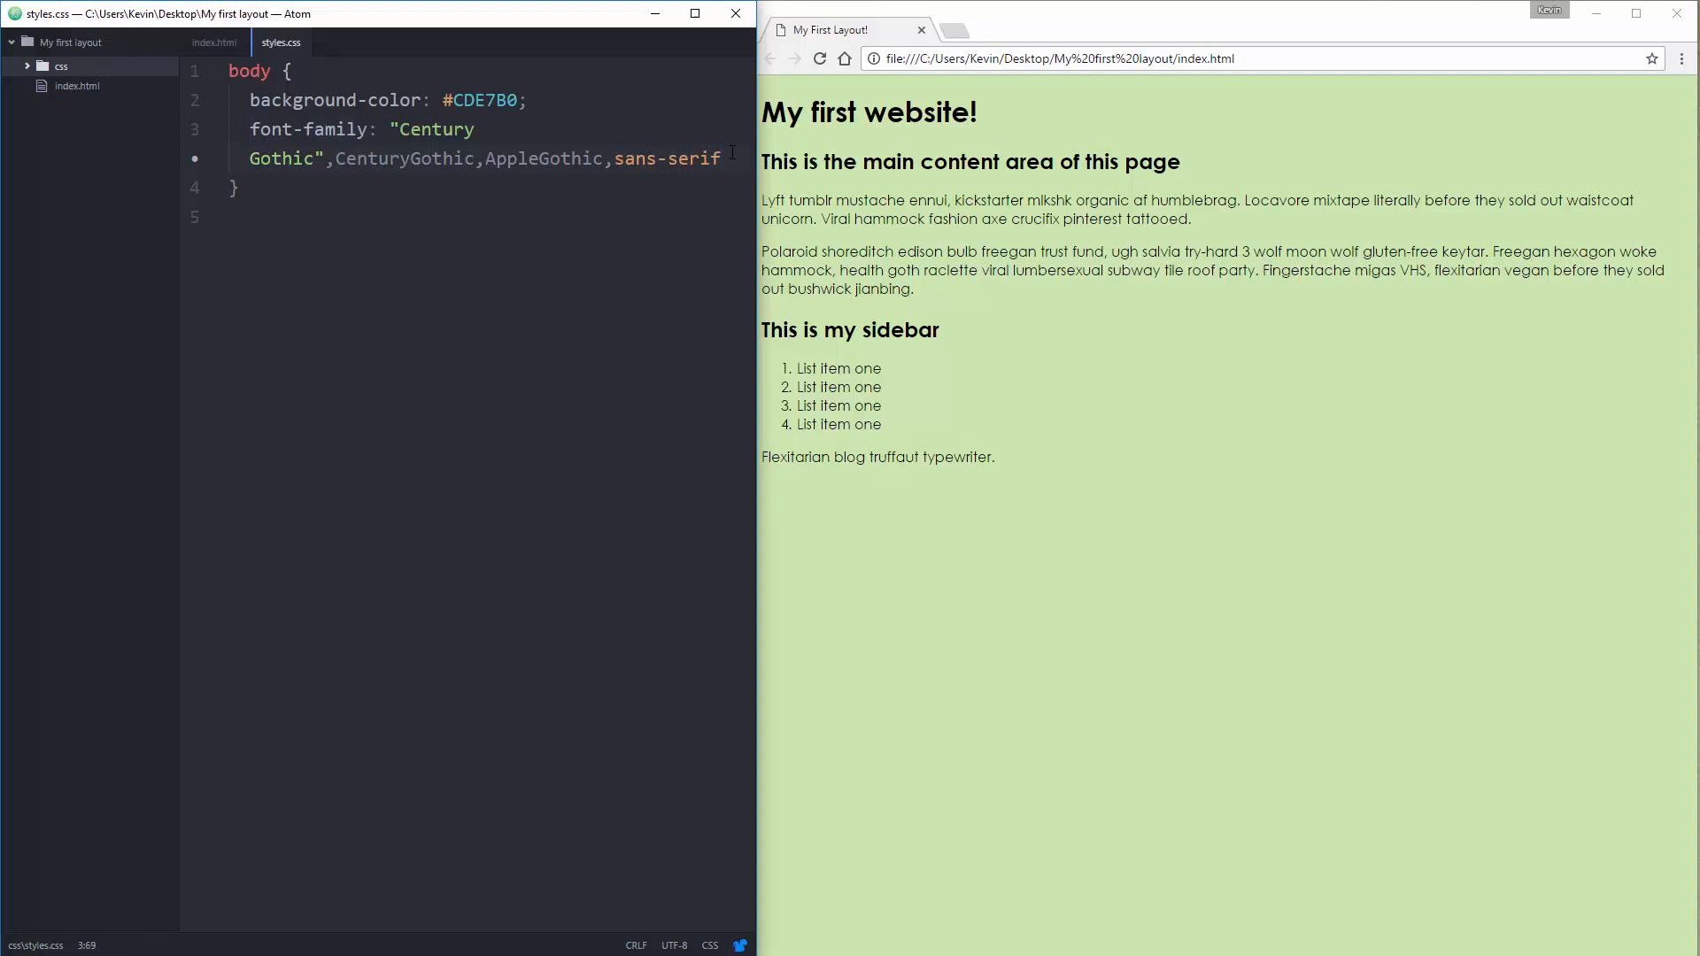
text(;)
drag(250, 128, 373, 129)
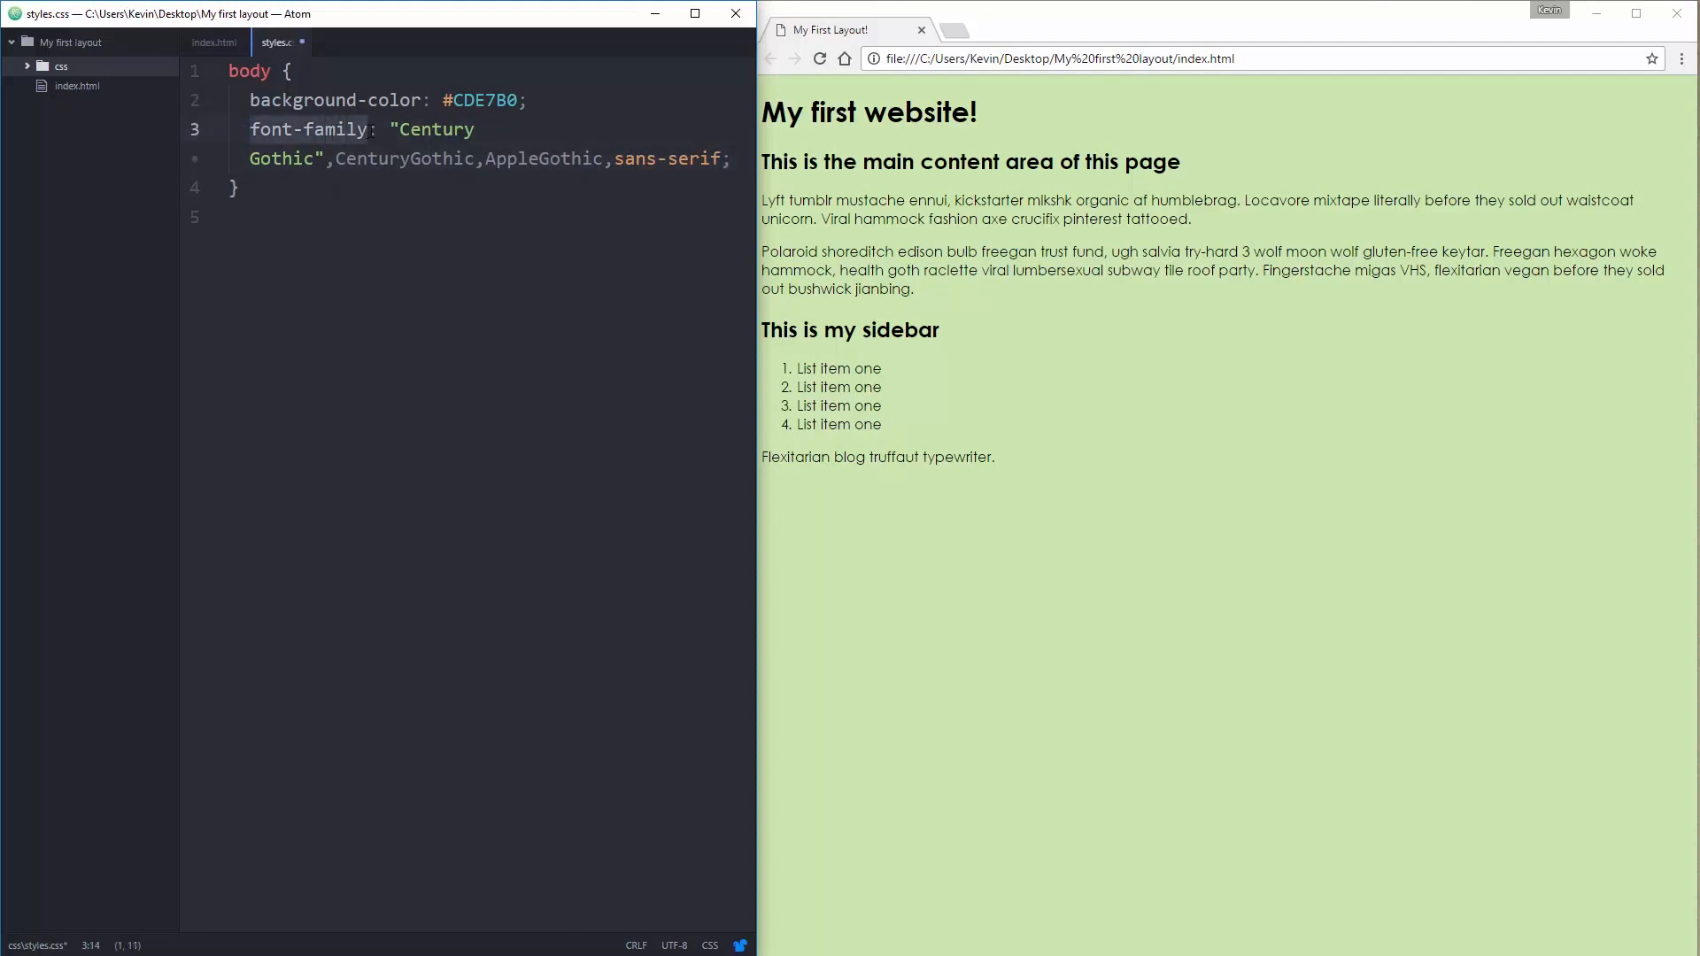
click(734, 158)
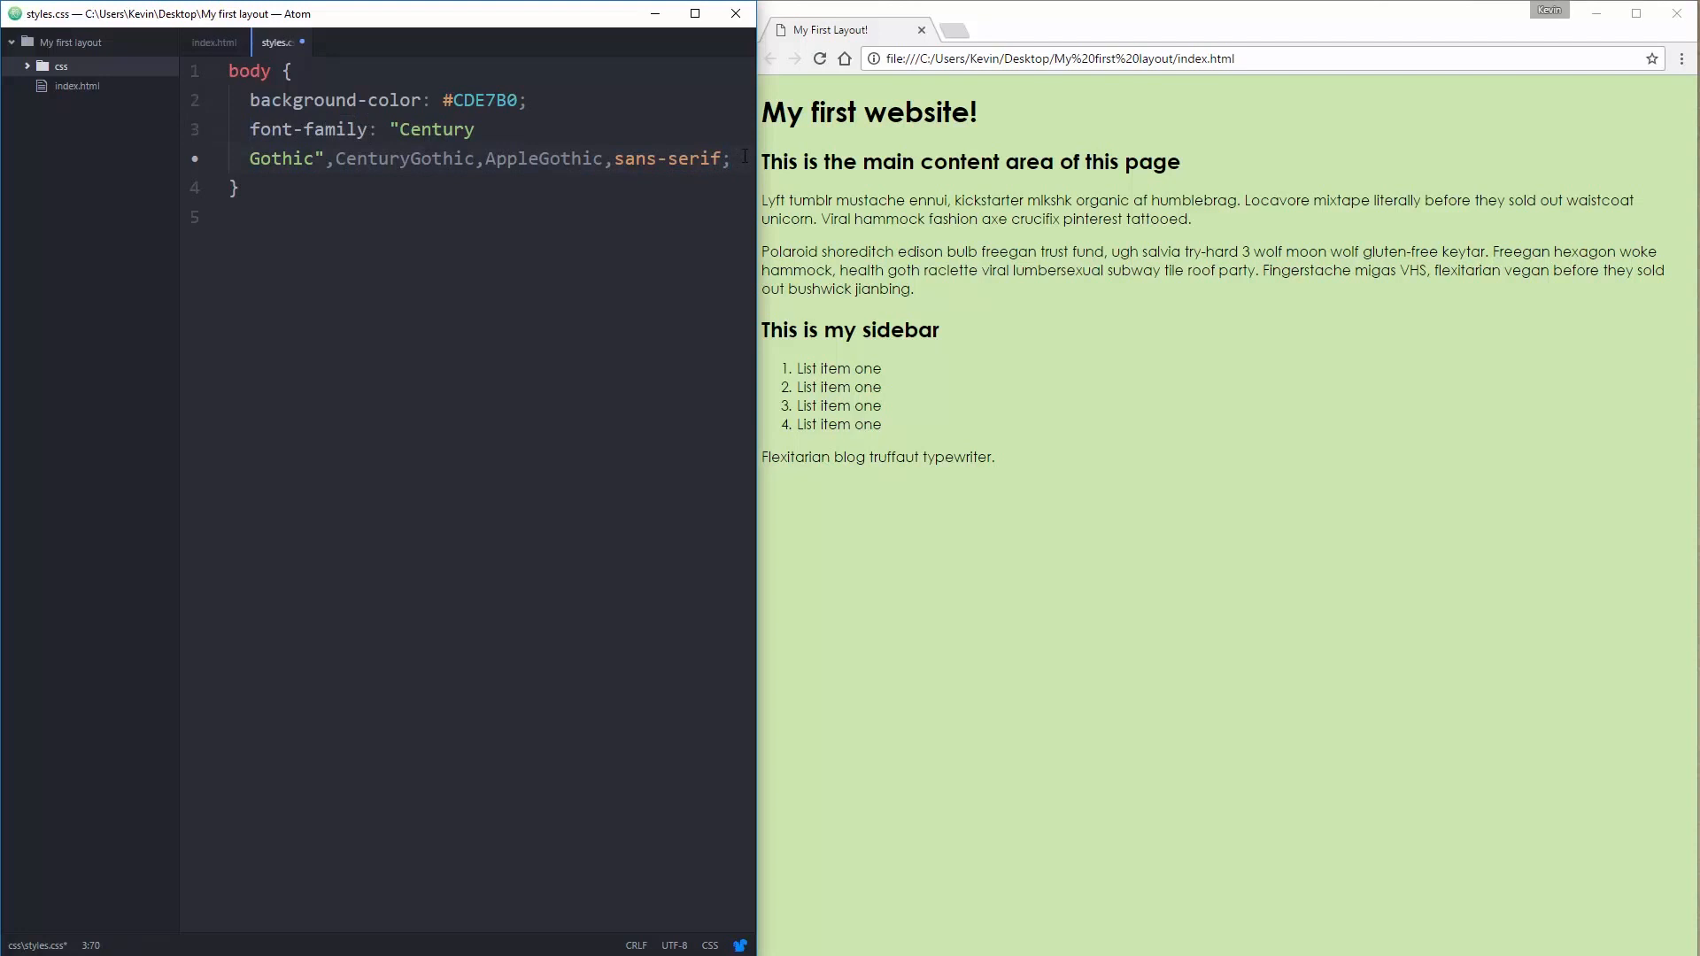
key(Return)
text(font-size:)
text( 18px;)
key(ctrl+s)
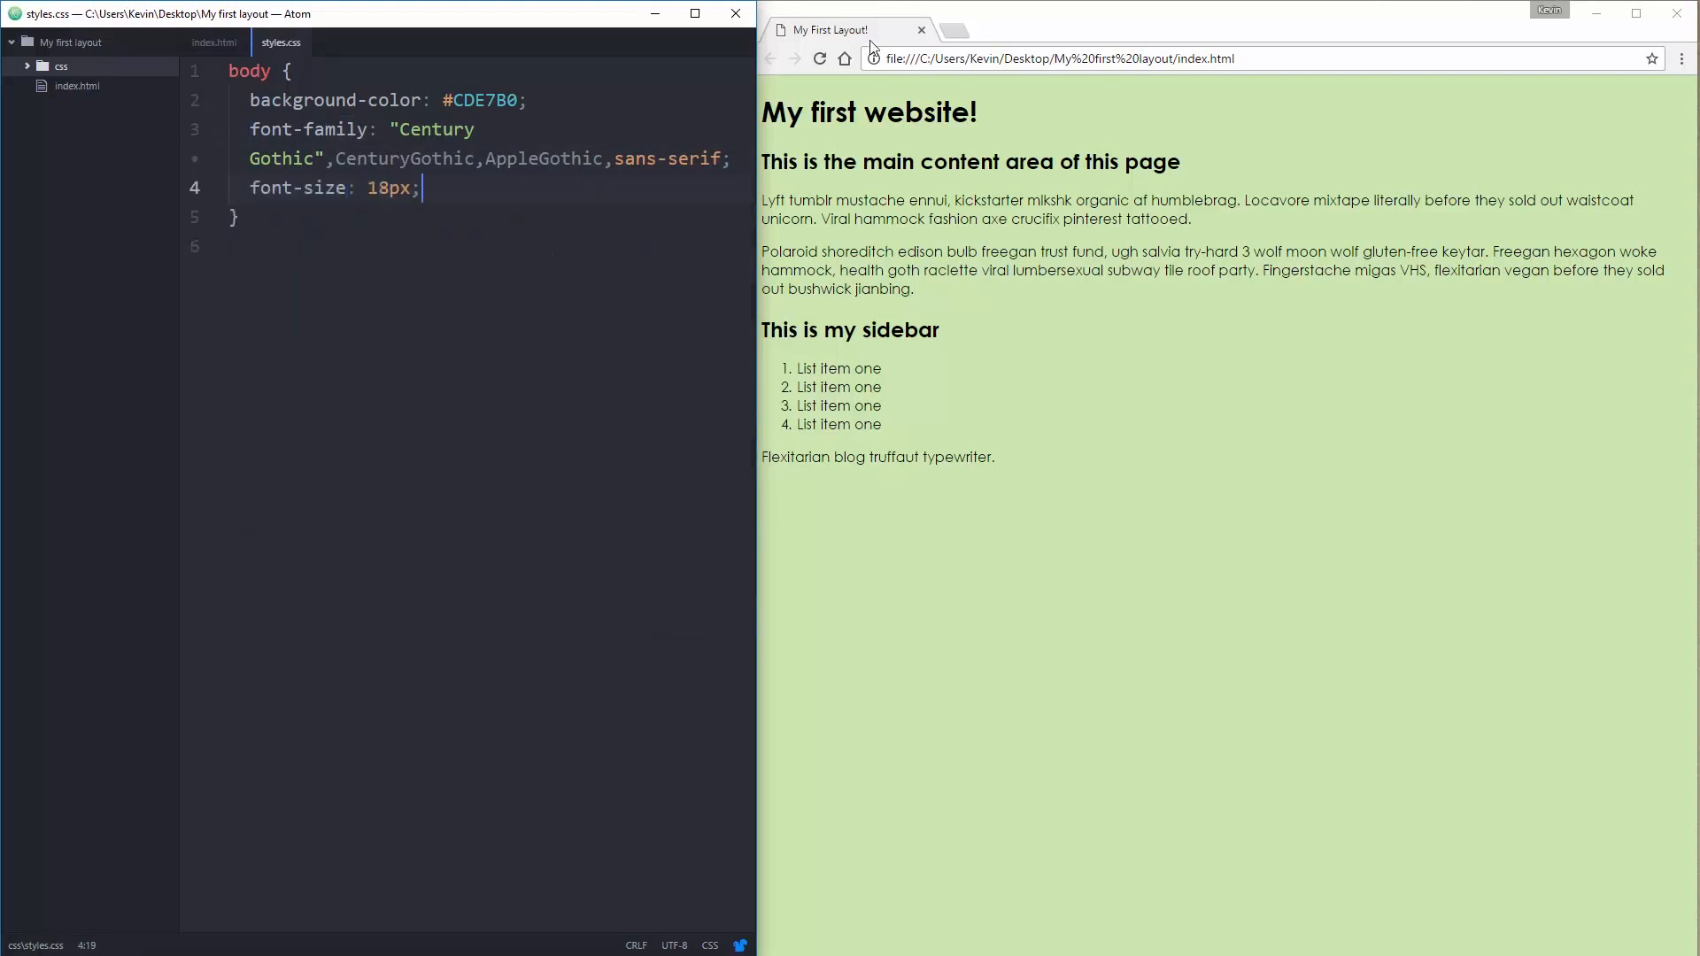
click(873, 46)
key(F5)
click(692, 254)
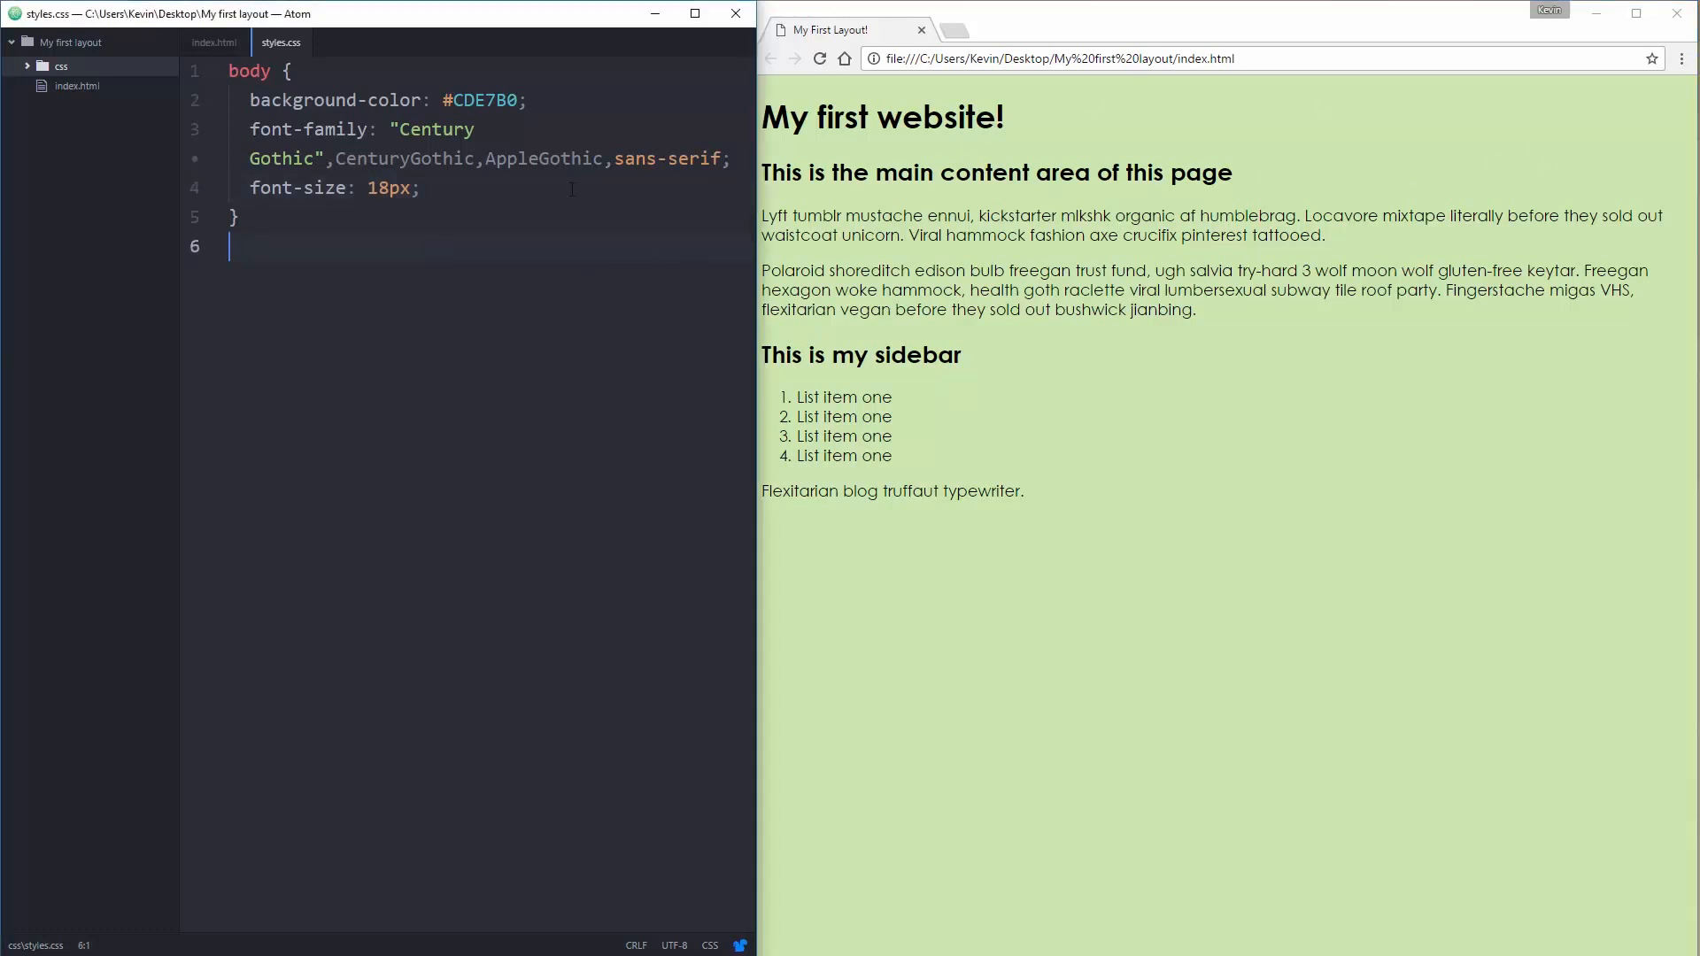
Step: Start an empty header rule and confirm the header element in index.html's markup
key(Return)
text(heade)
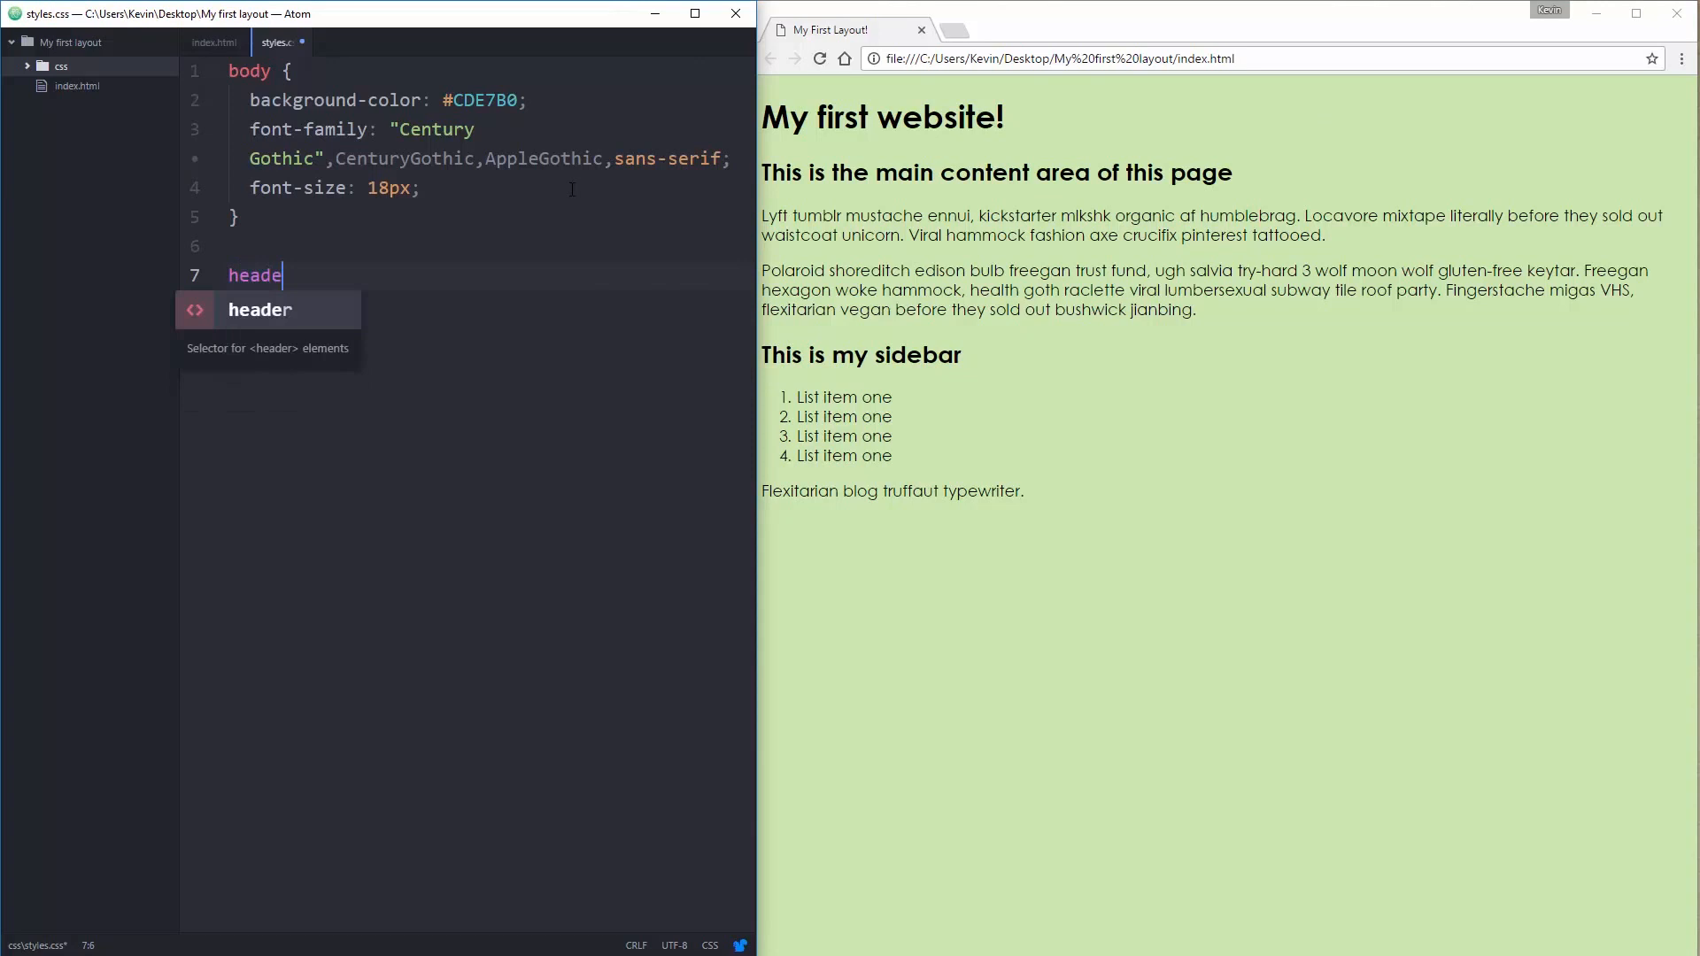
text(r {)
key(Return)
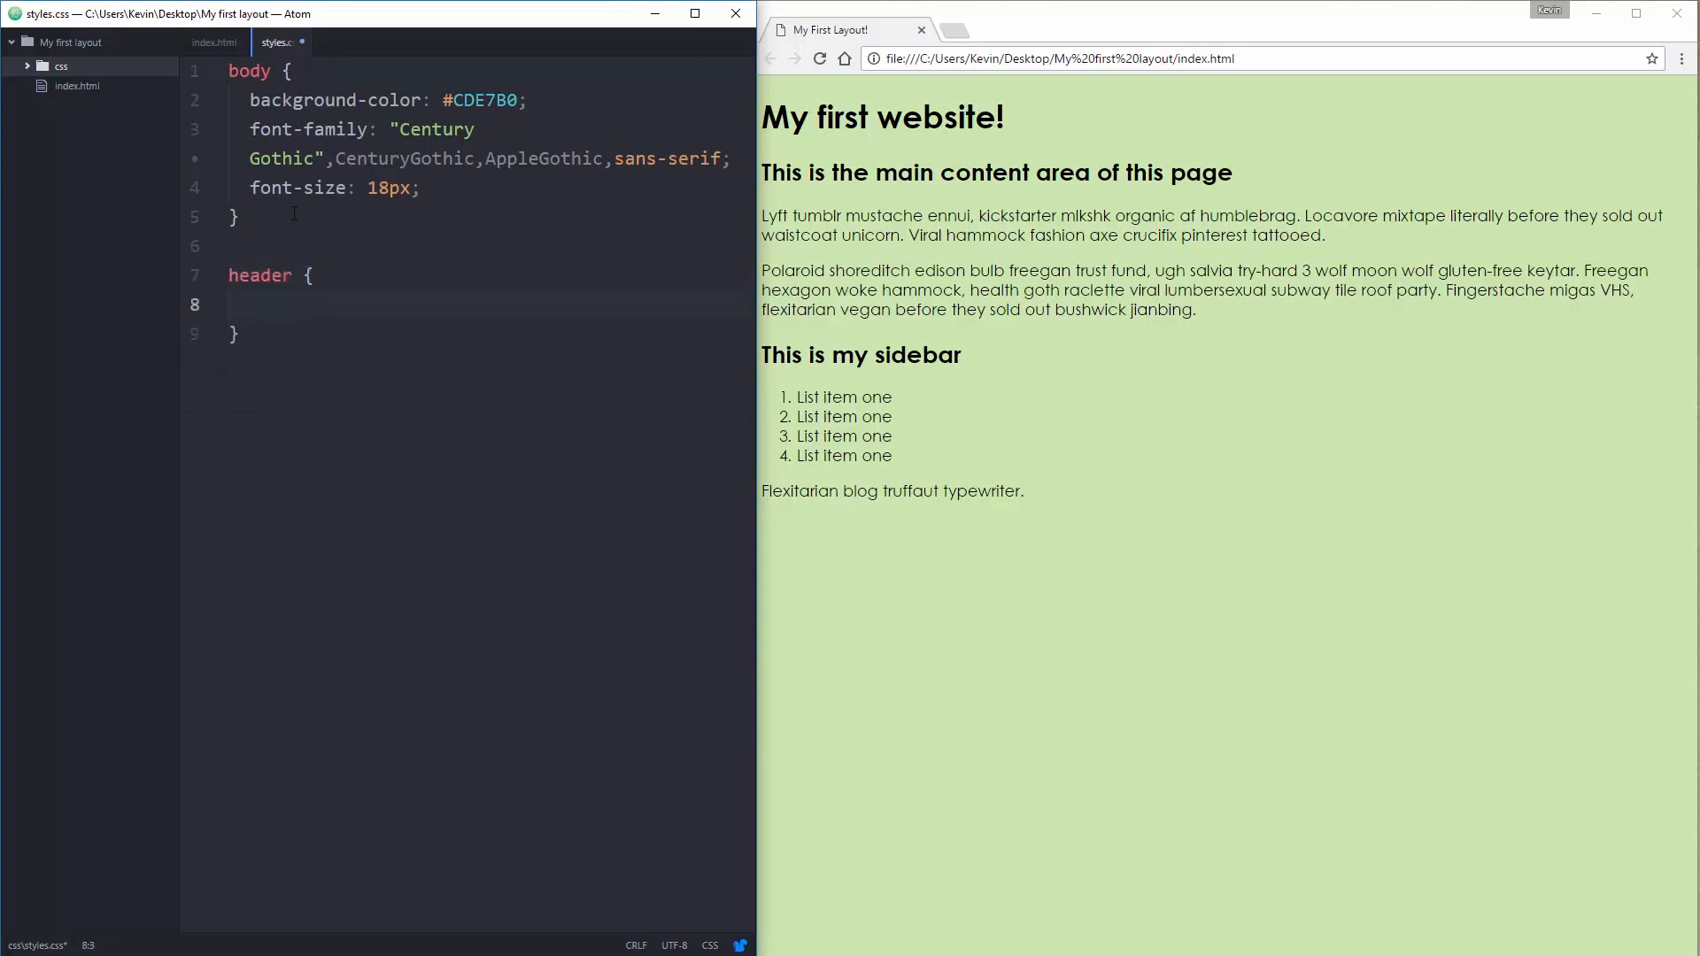
double_click(230, 276)
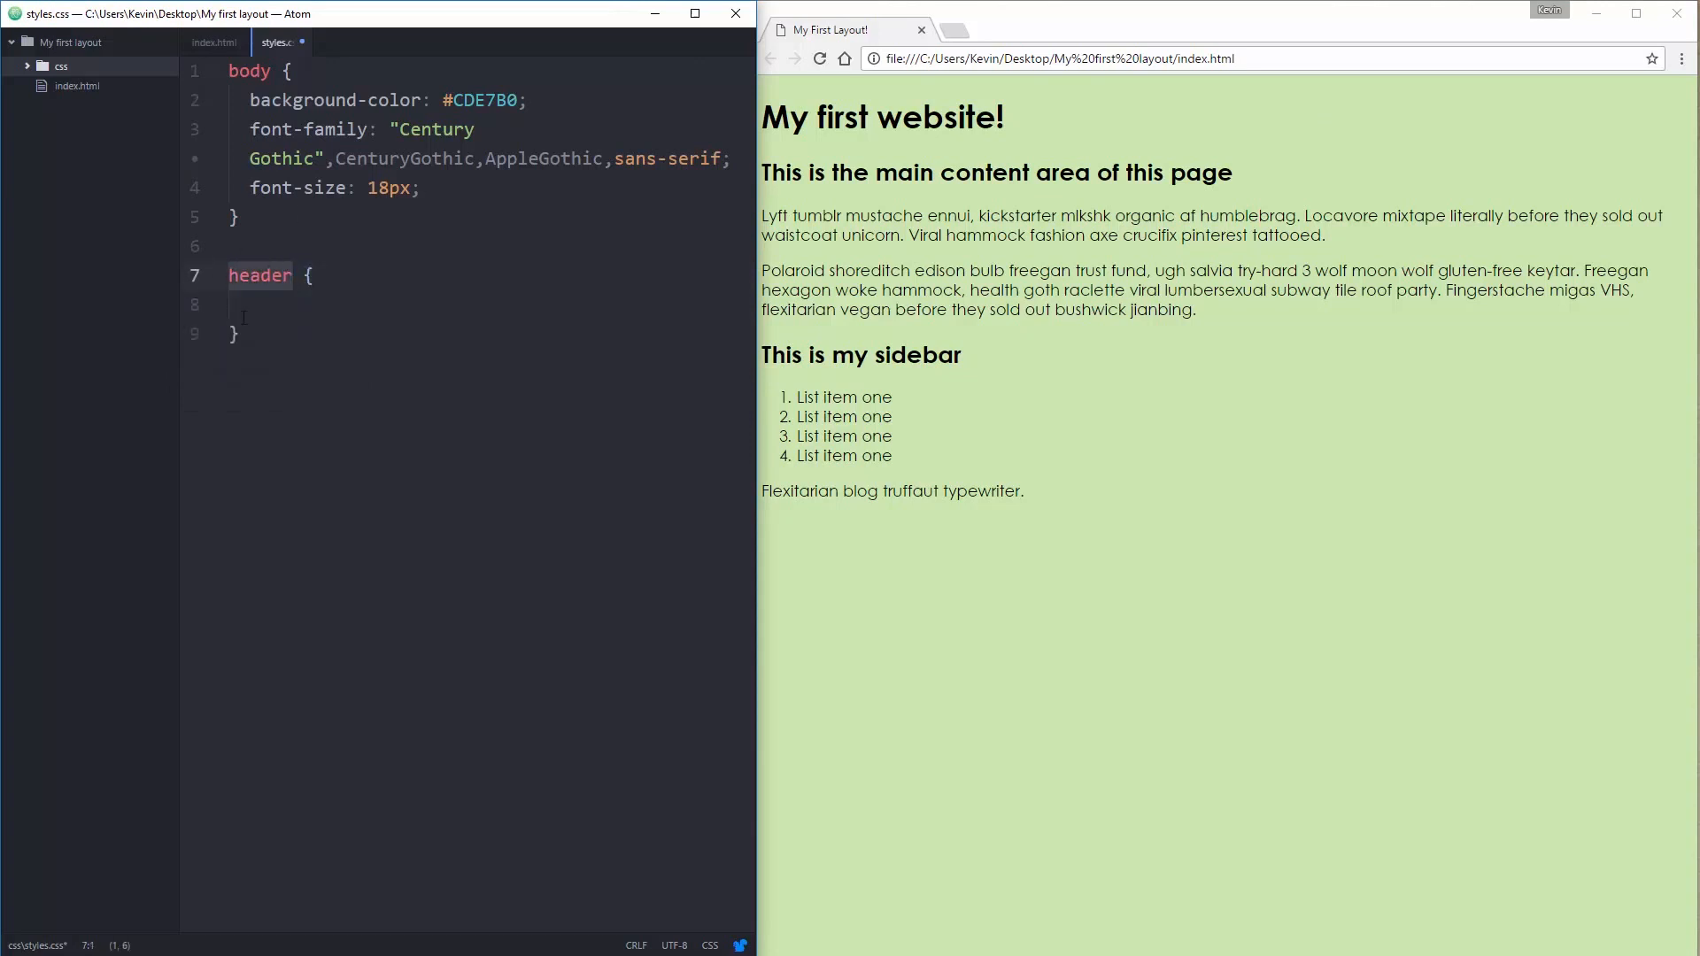
click(213, 43)
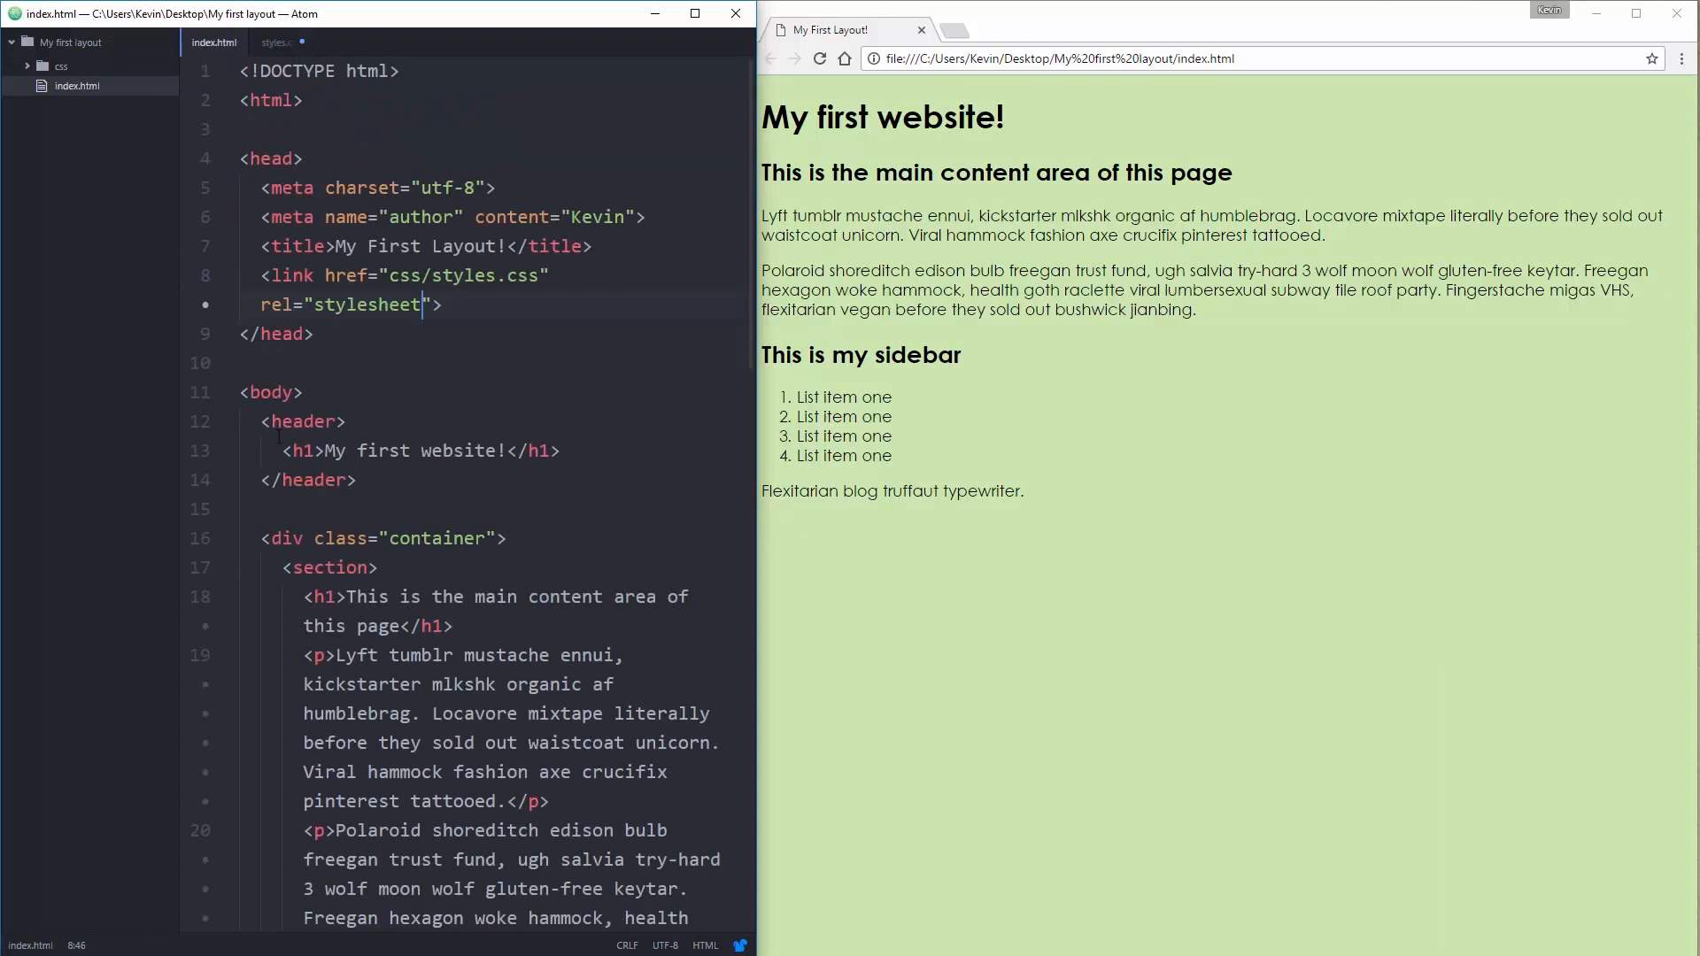
drag(262, 421, 358, 480)
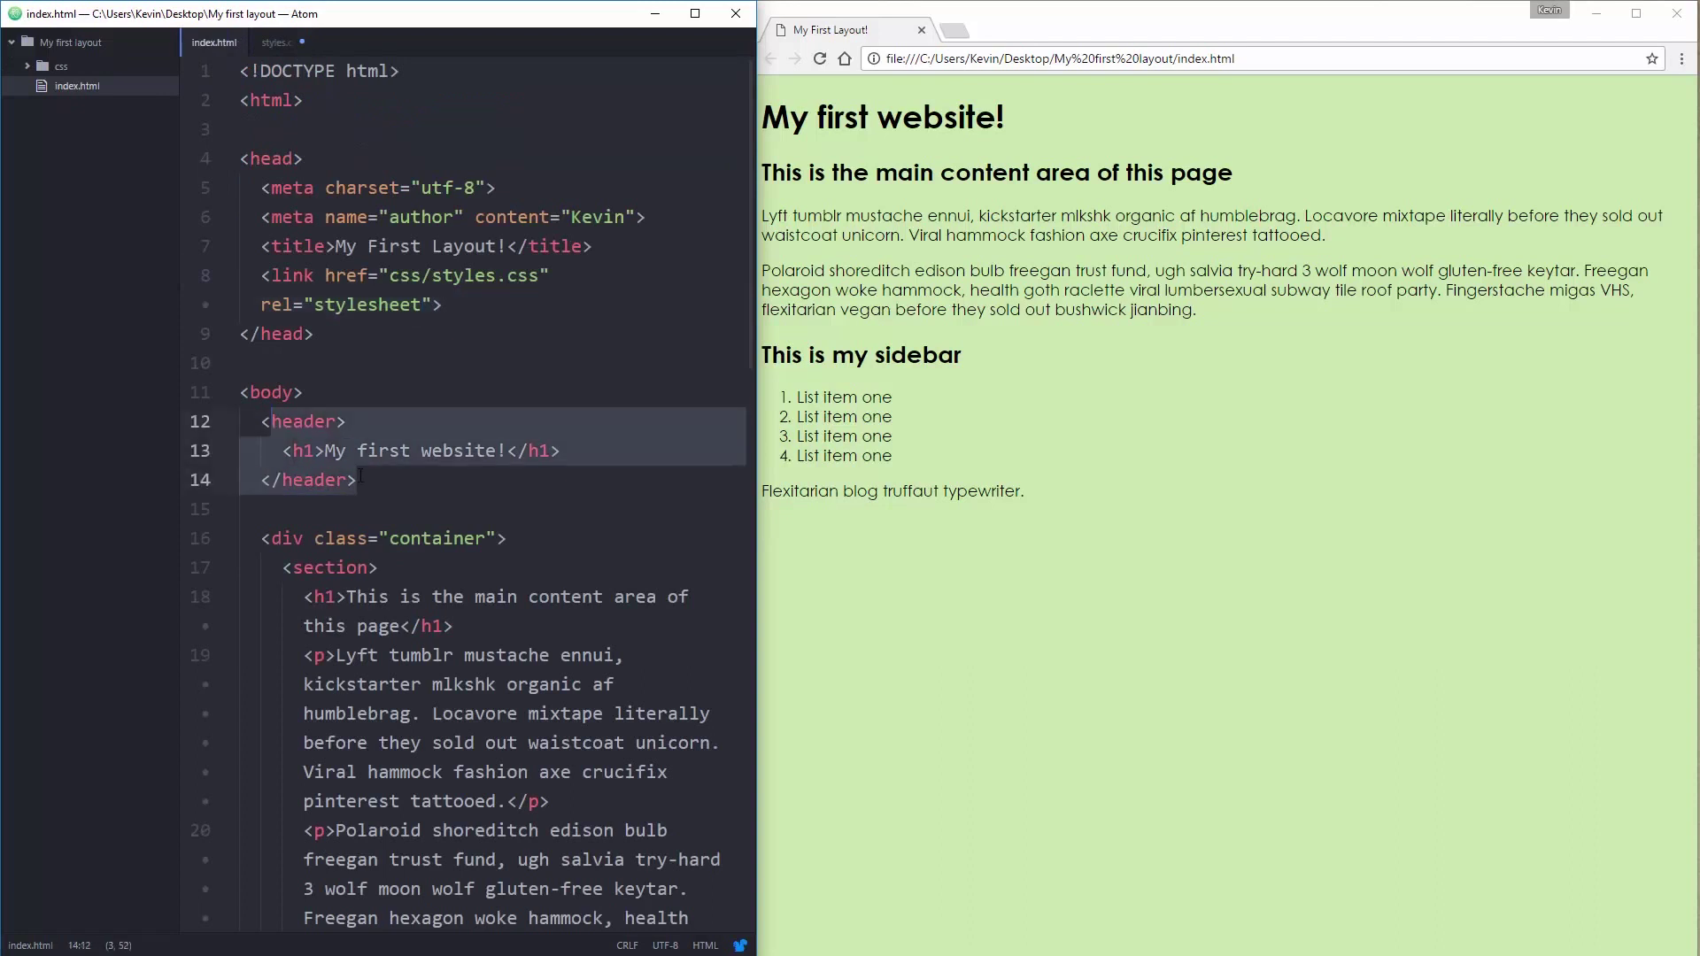
click(279, 43)
Step: Give the header background-color: #59594A and reload to see the dark title bar
click(352, 303)
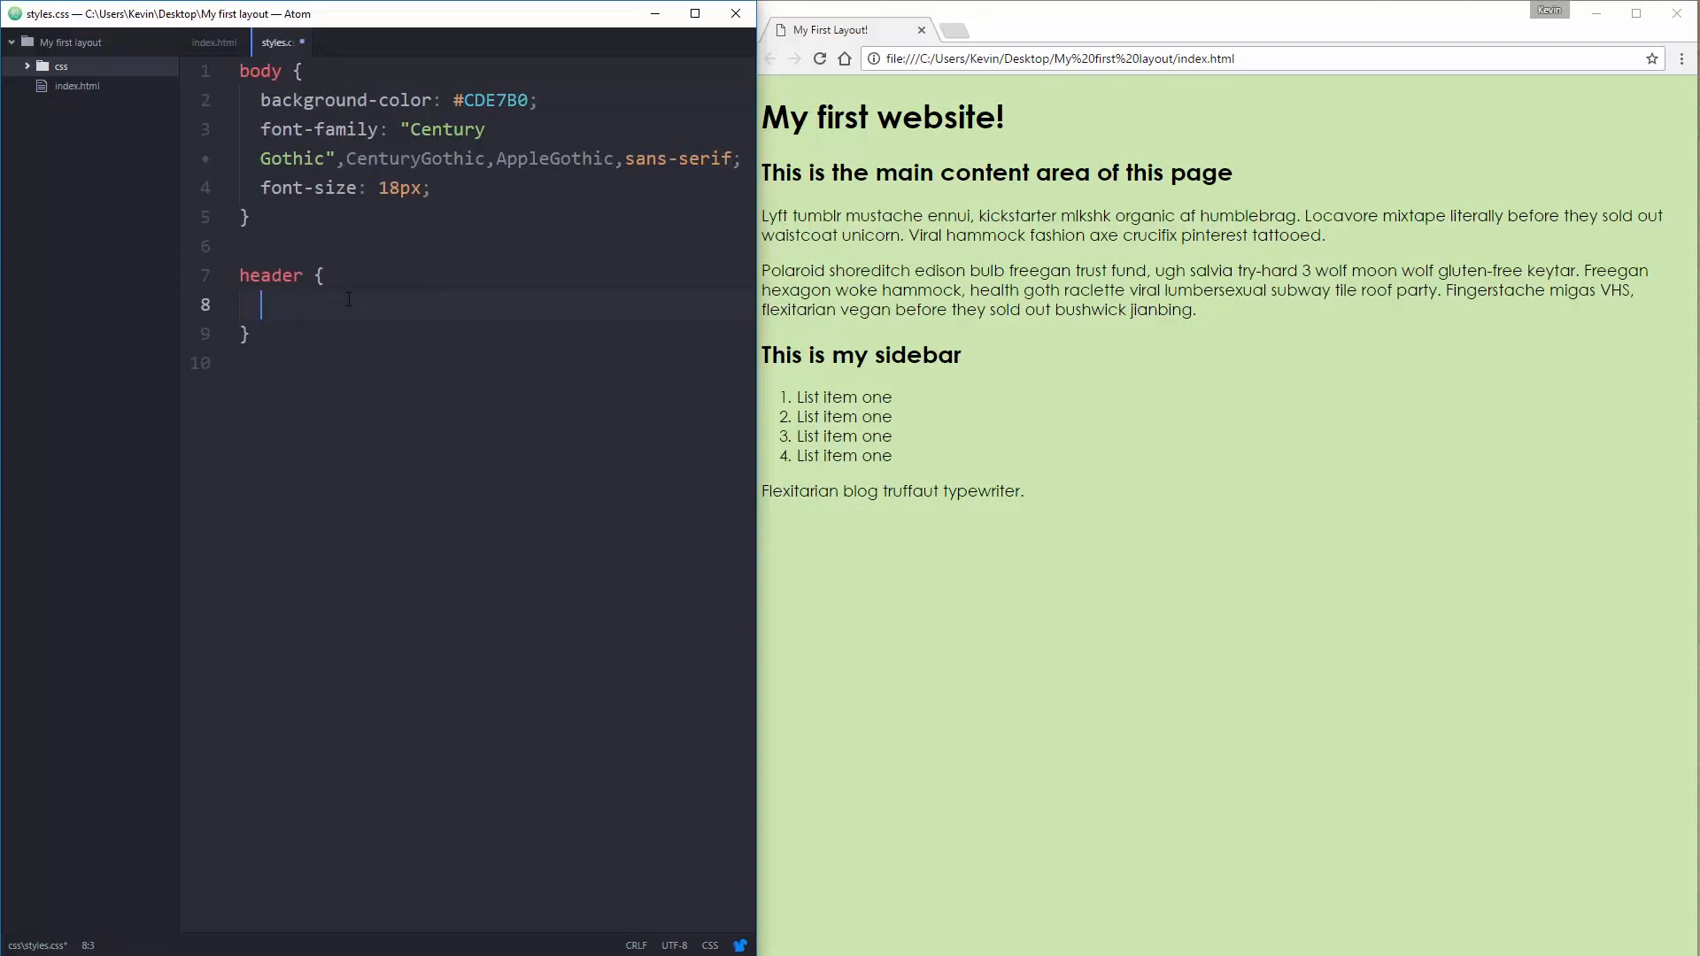
text(background-c)
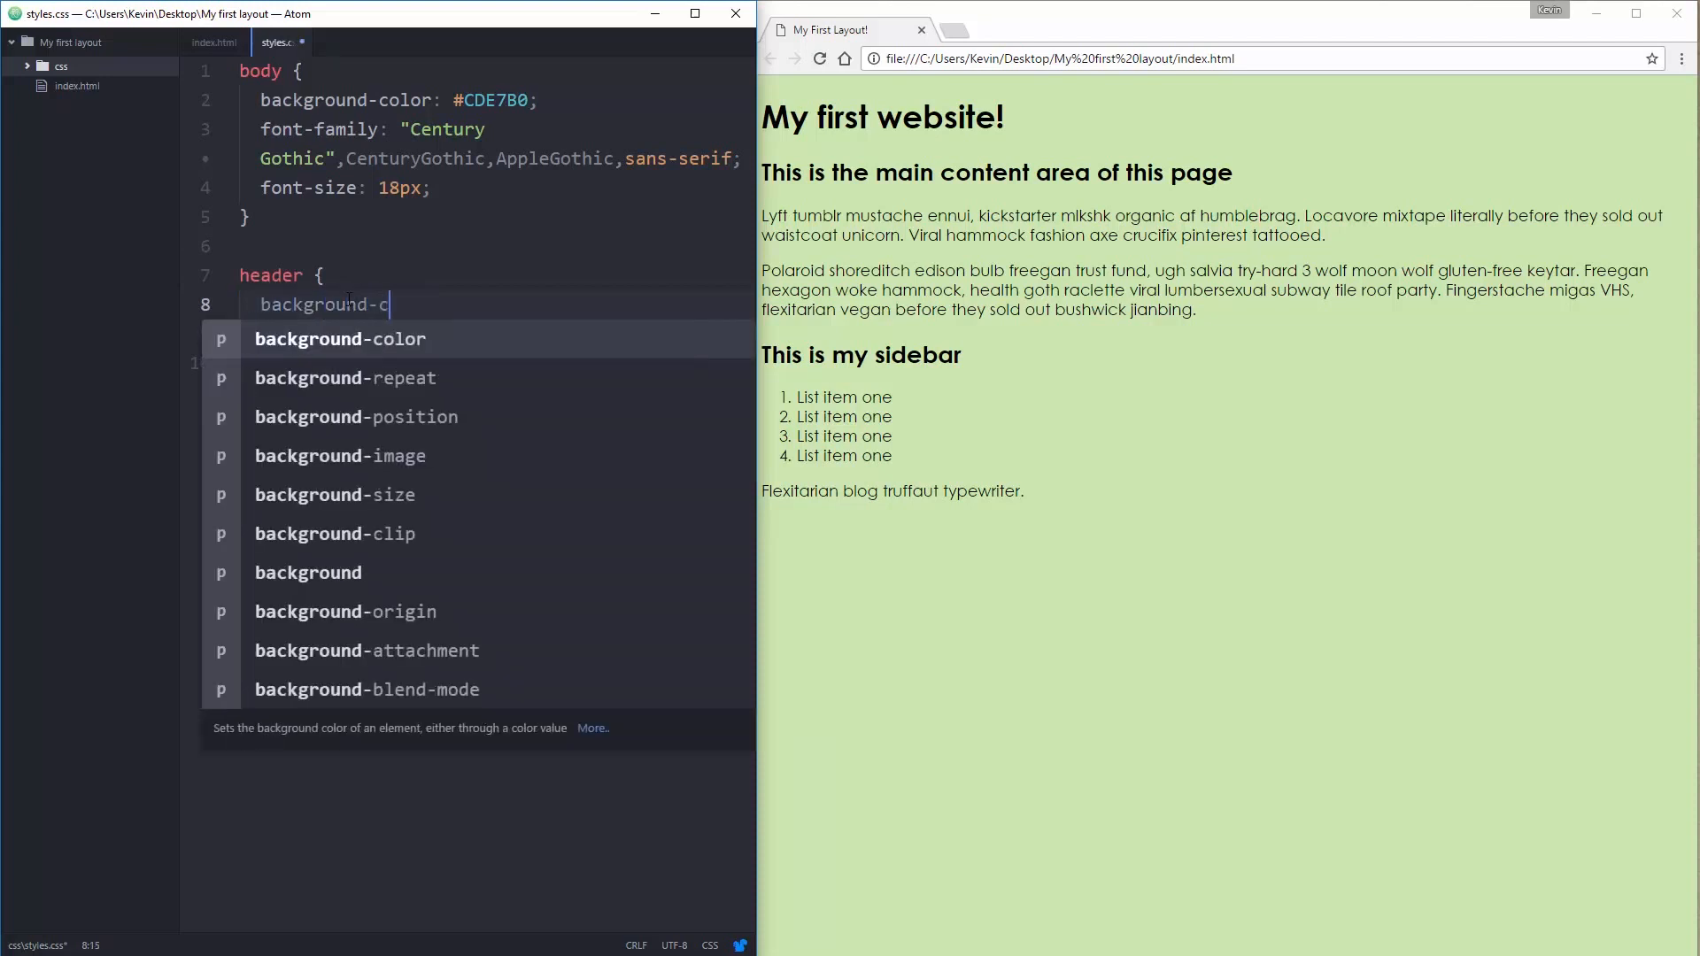
text(olor:)
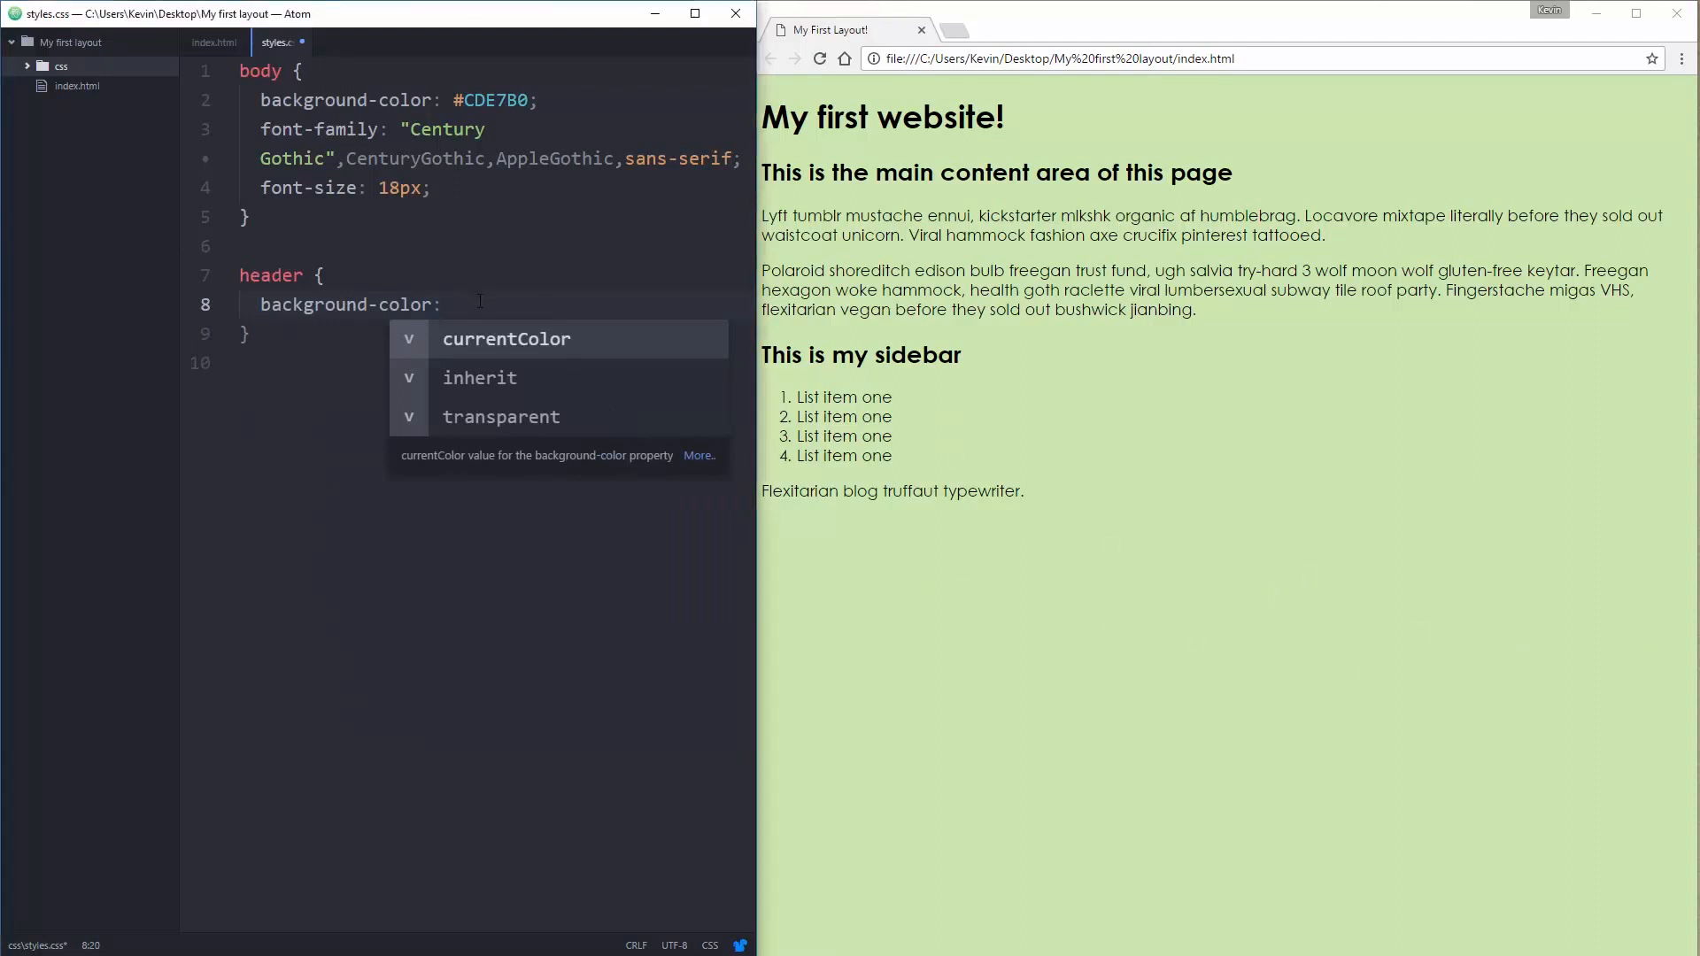
text( #59594A;)
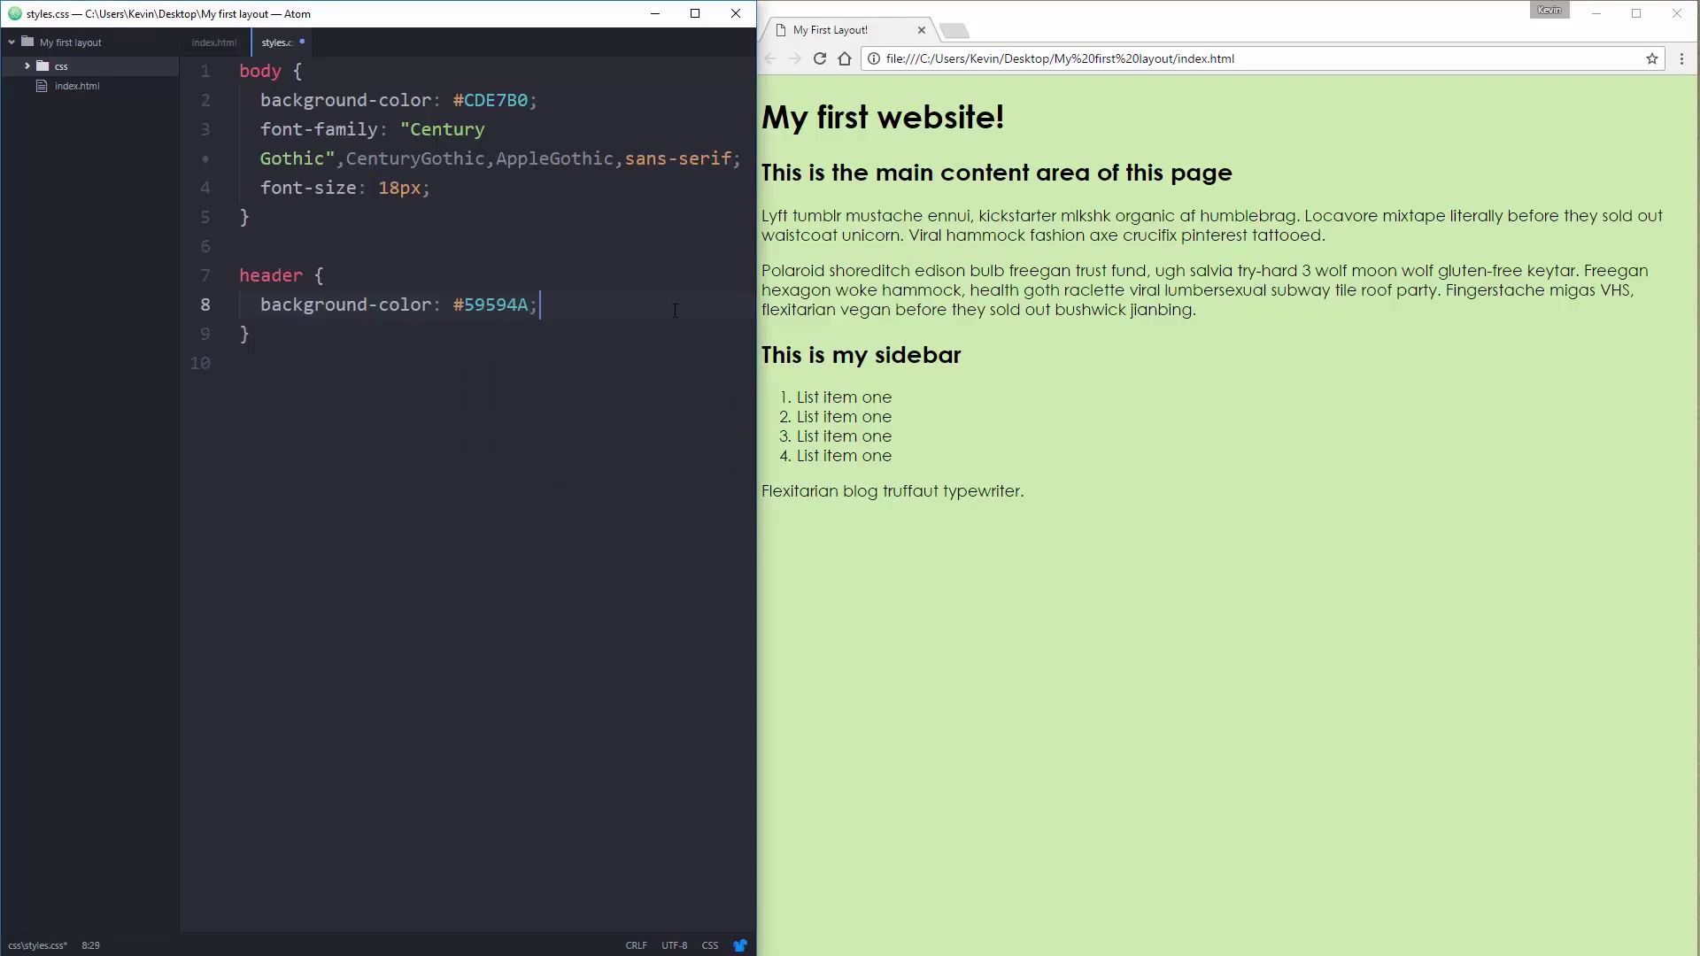
key(ctrl+s)
click(820, 59)
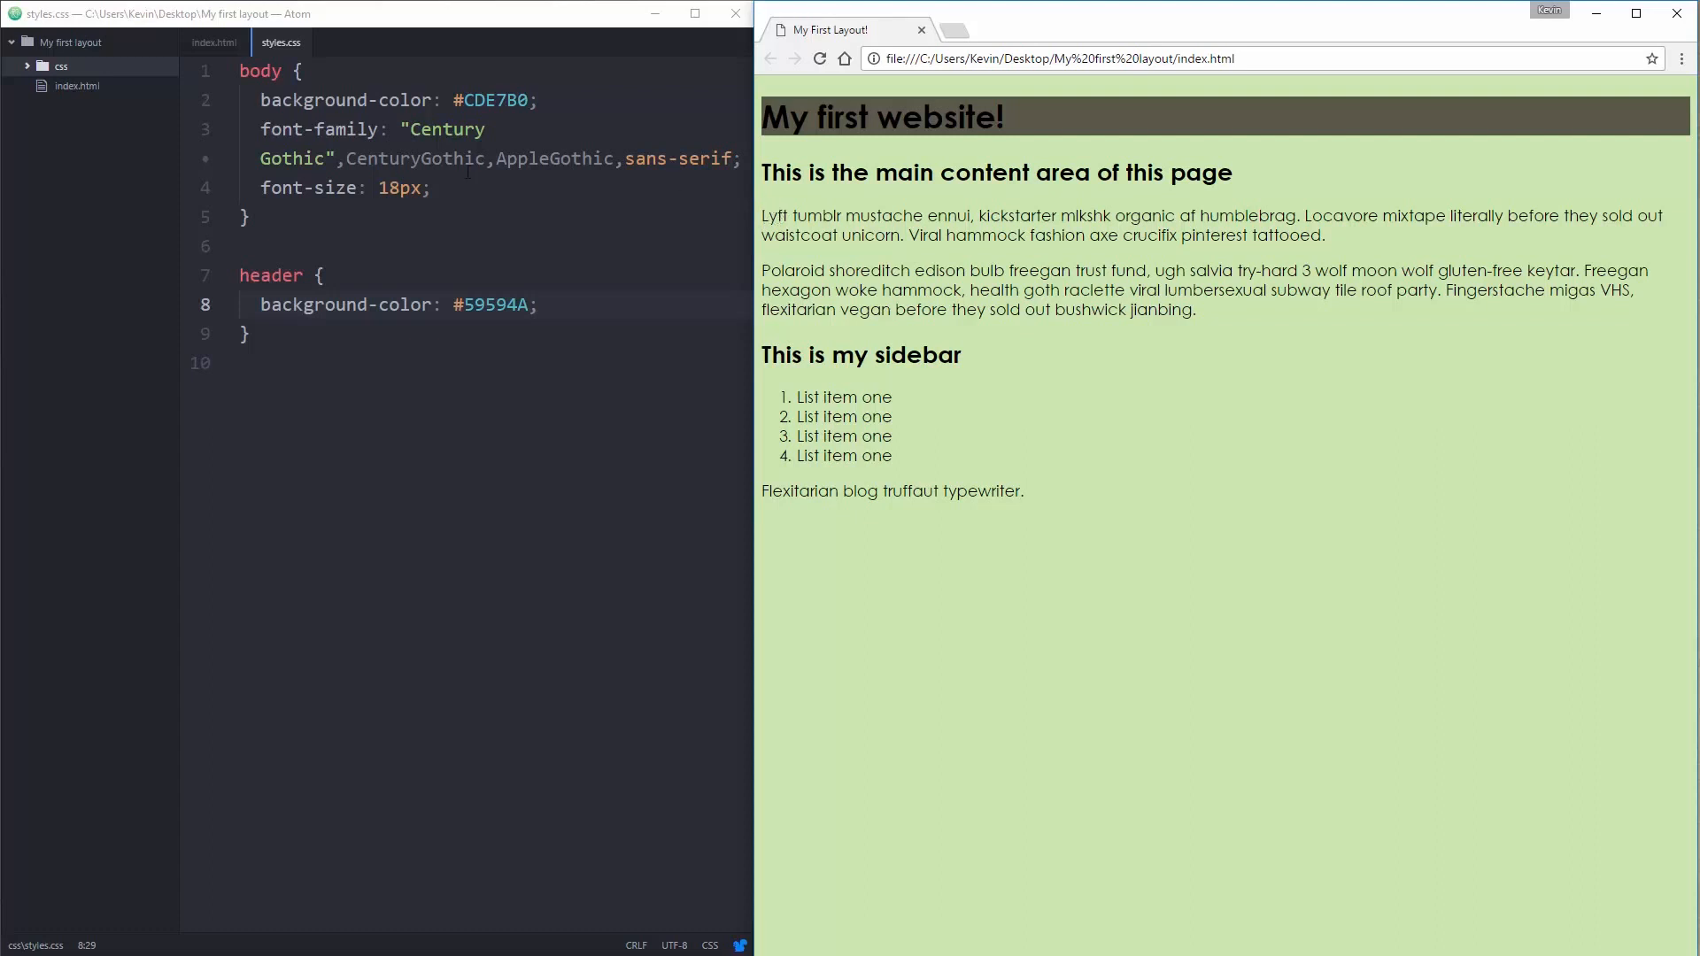
Step: Add margin: 0 to the body rule so the page sits flush against the window edges
click(440, 186)
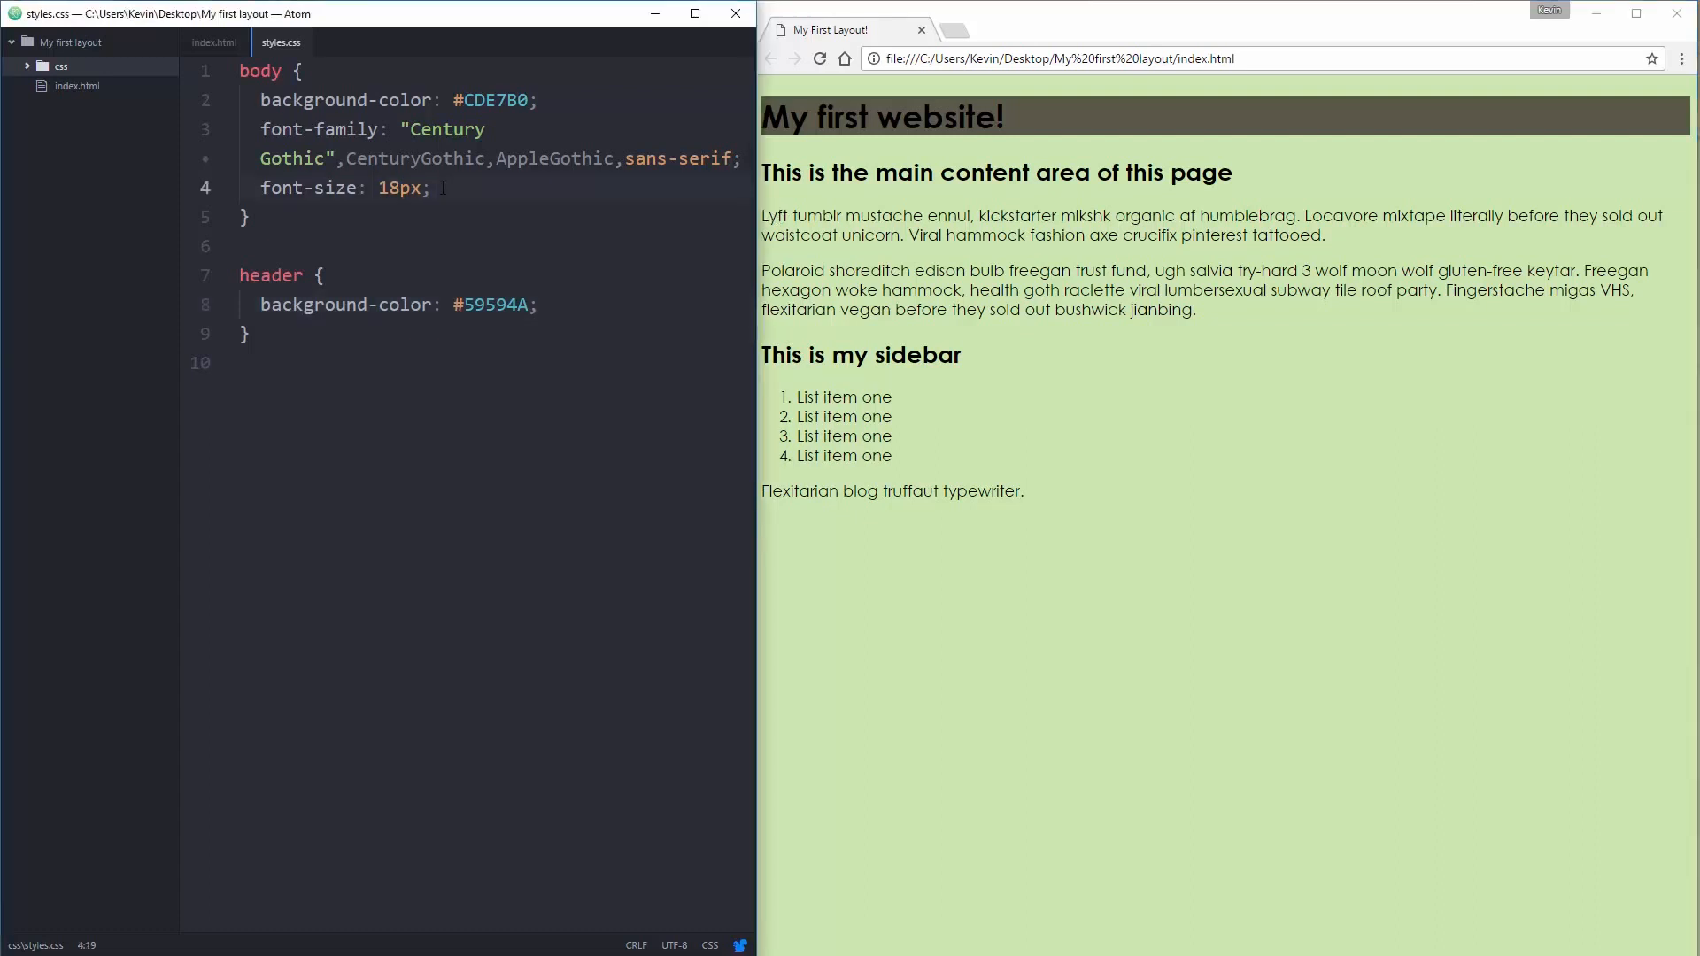
key(Return)
text(ma)
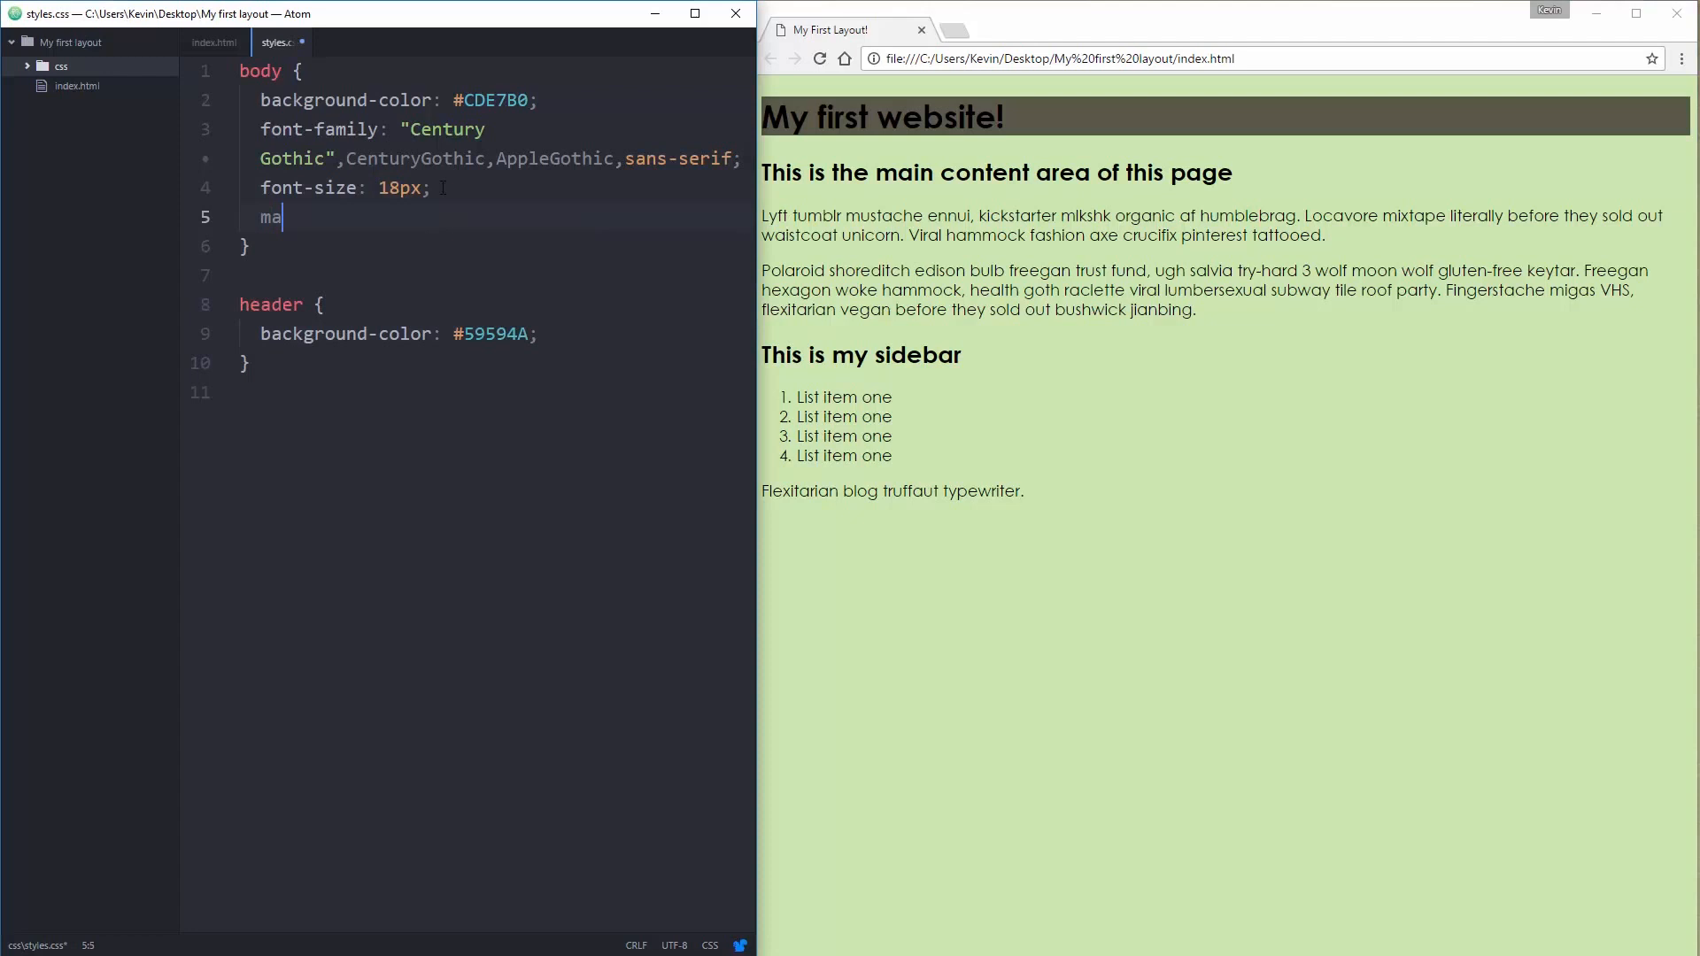
text(rgin: 0;)
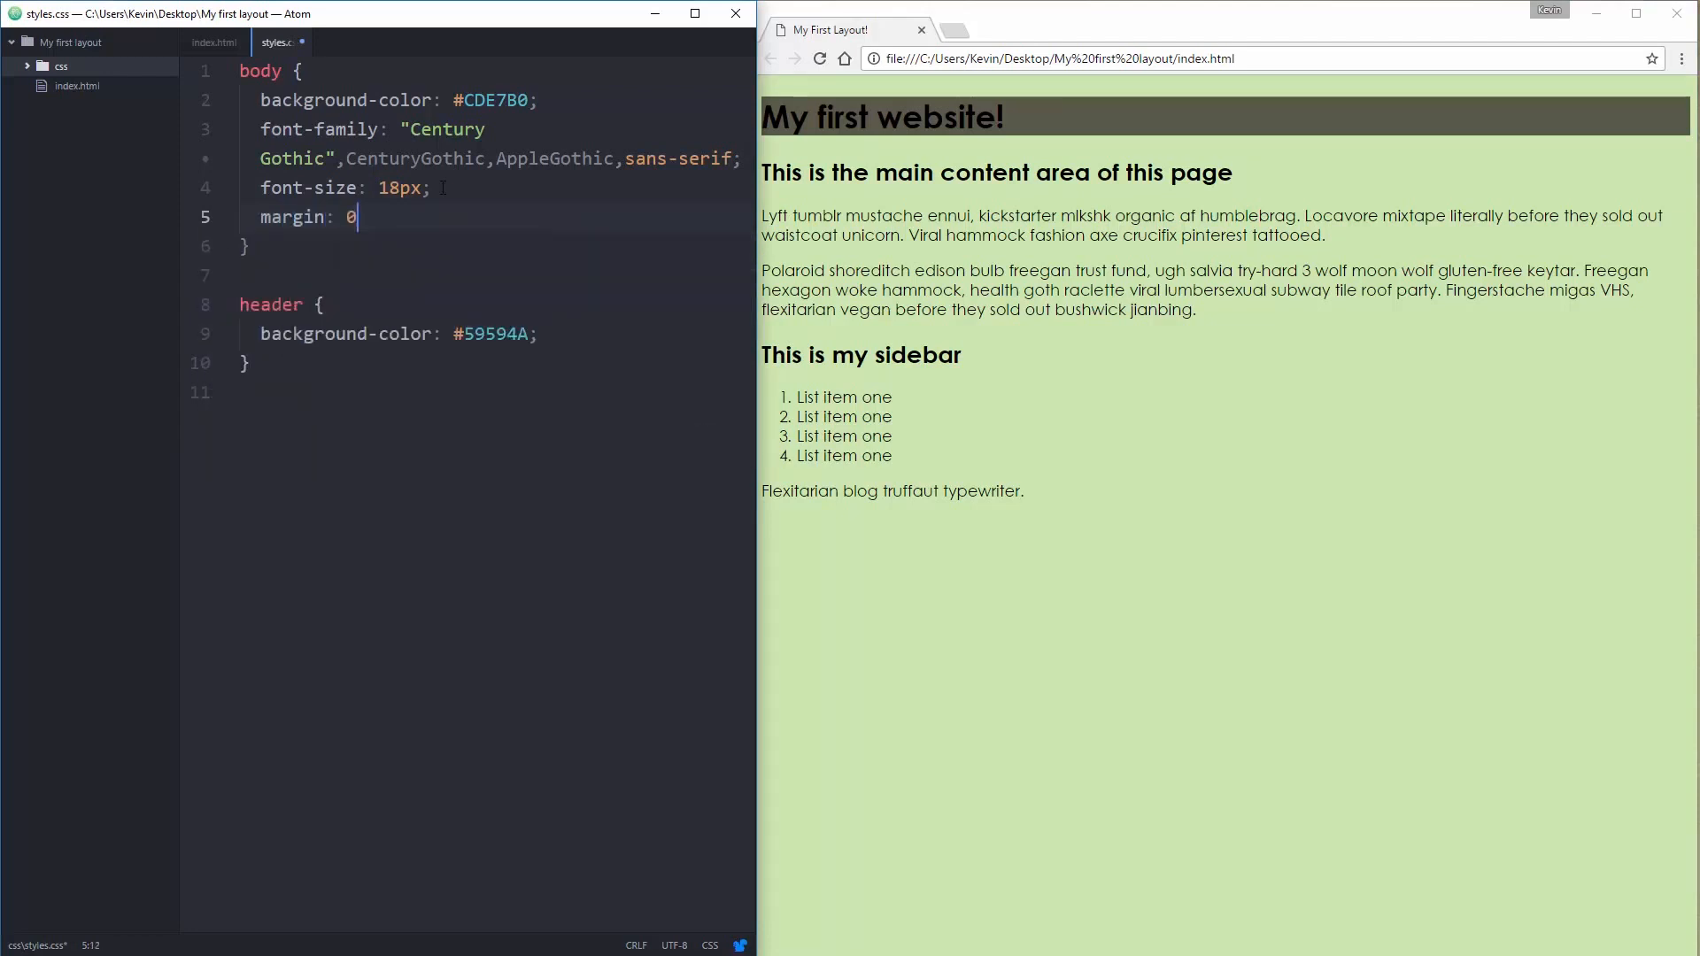
key(ctrl+s)
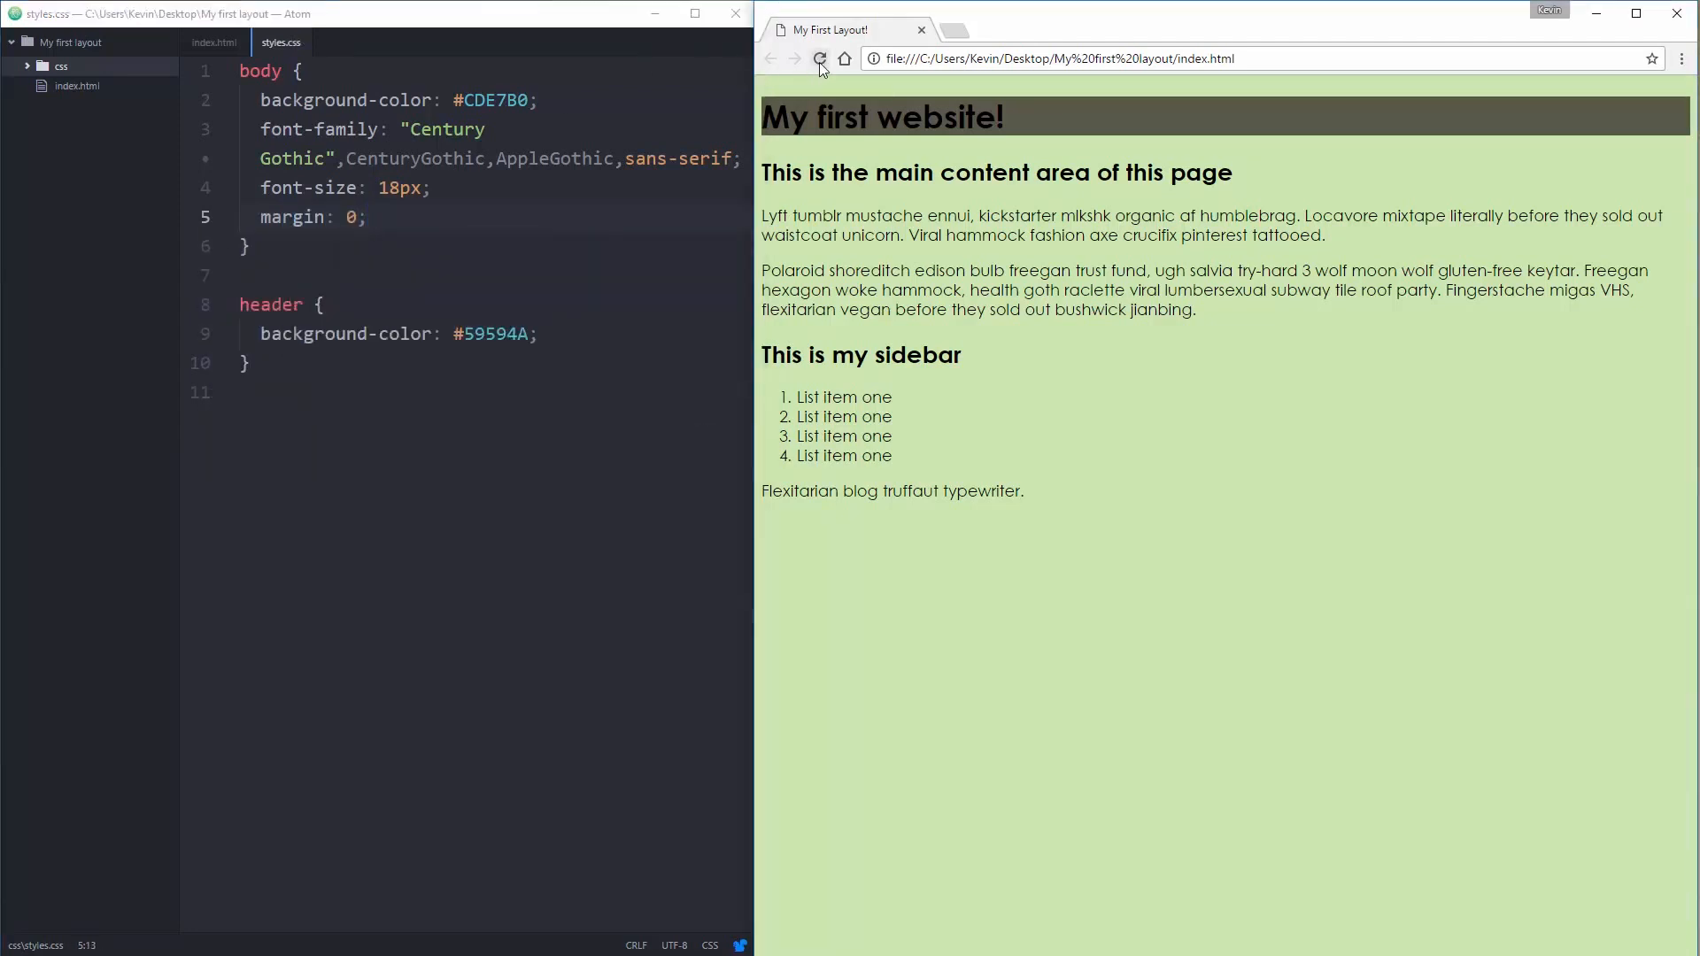
click(820, 60)
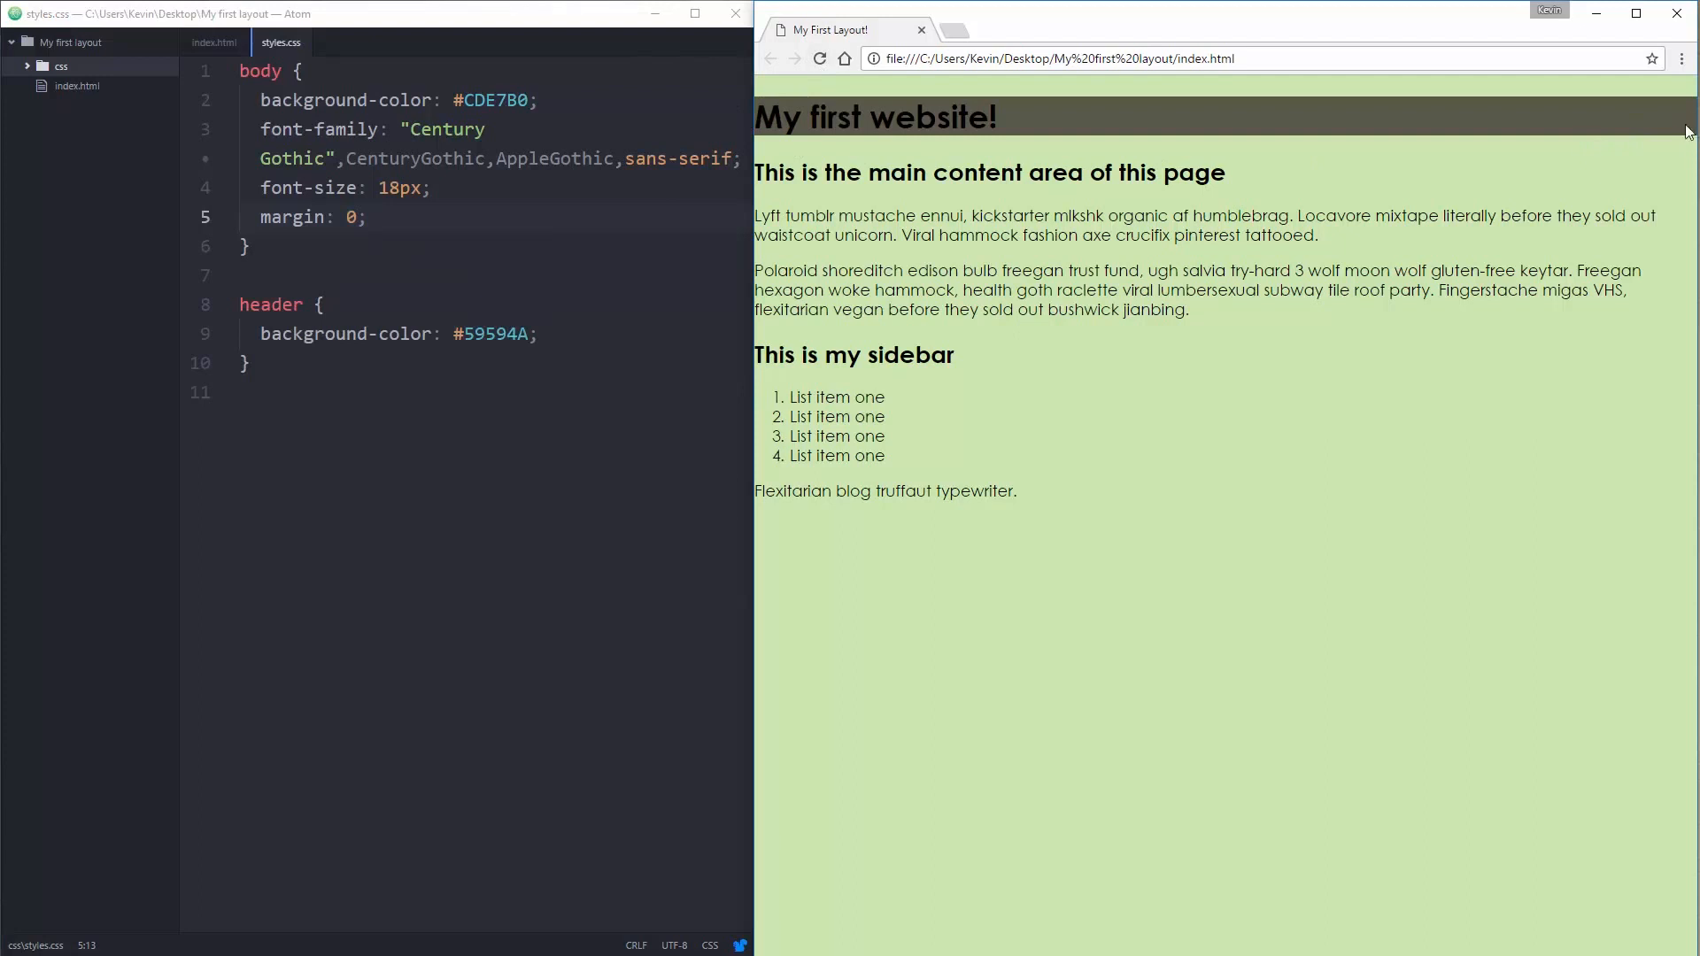
Step: Add padding-top: 50px and padding-bottom: 50px to the header rule and reload
click(643, 332)
key(Return)
text(paa)
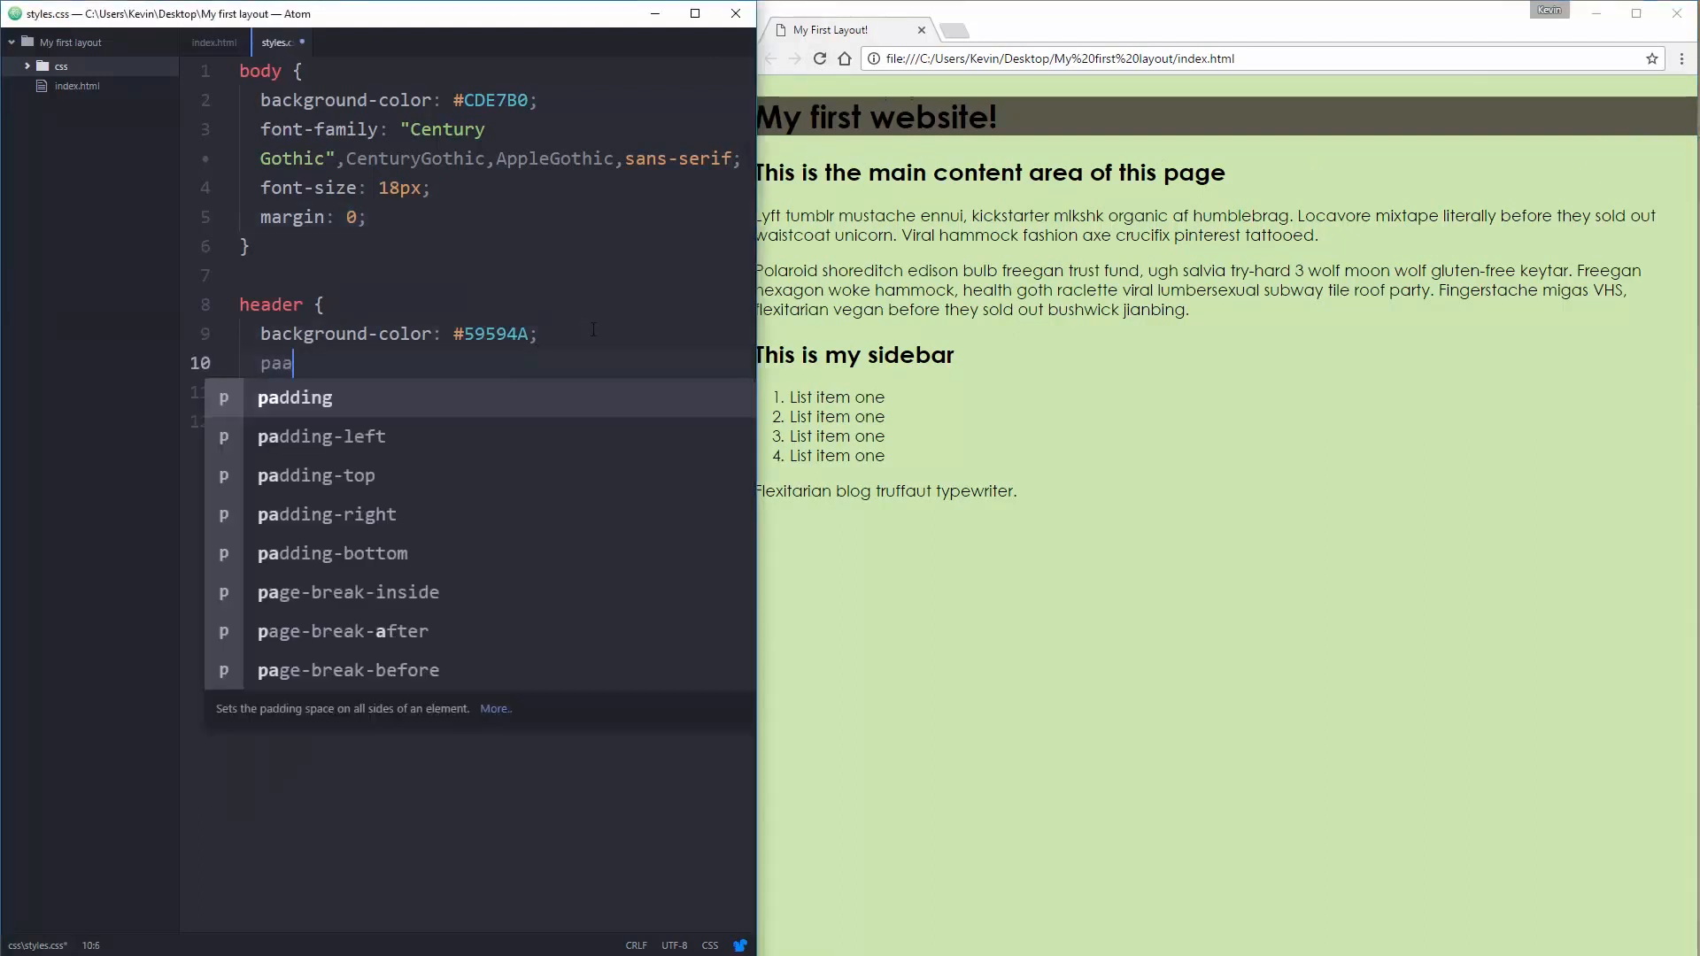
text(d)
key(BackSpace)
key(BackSpace)
text(dding)
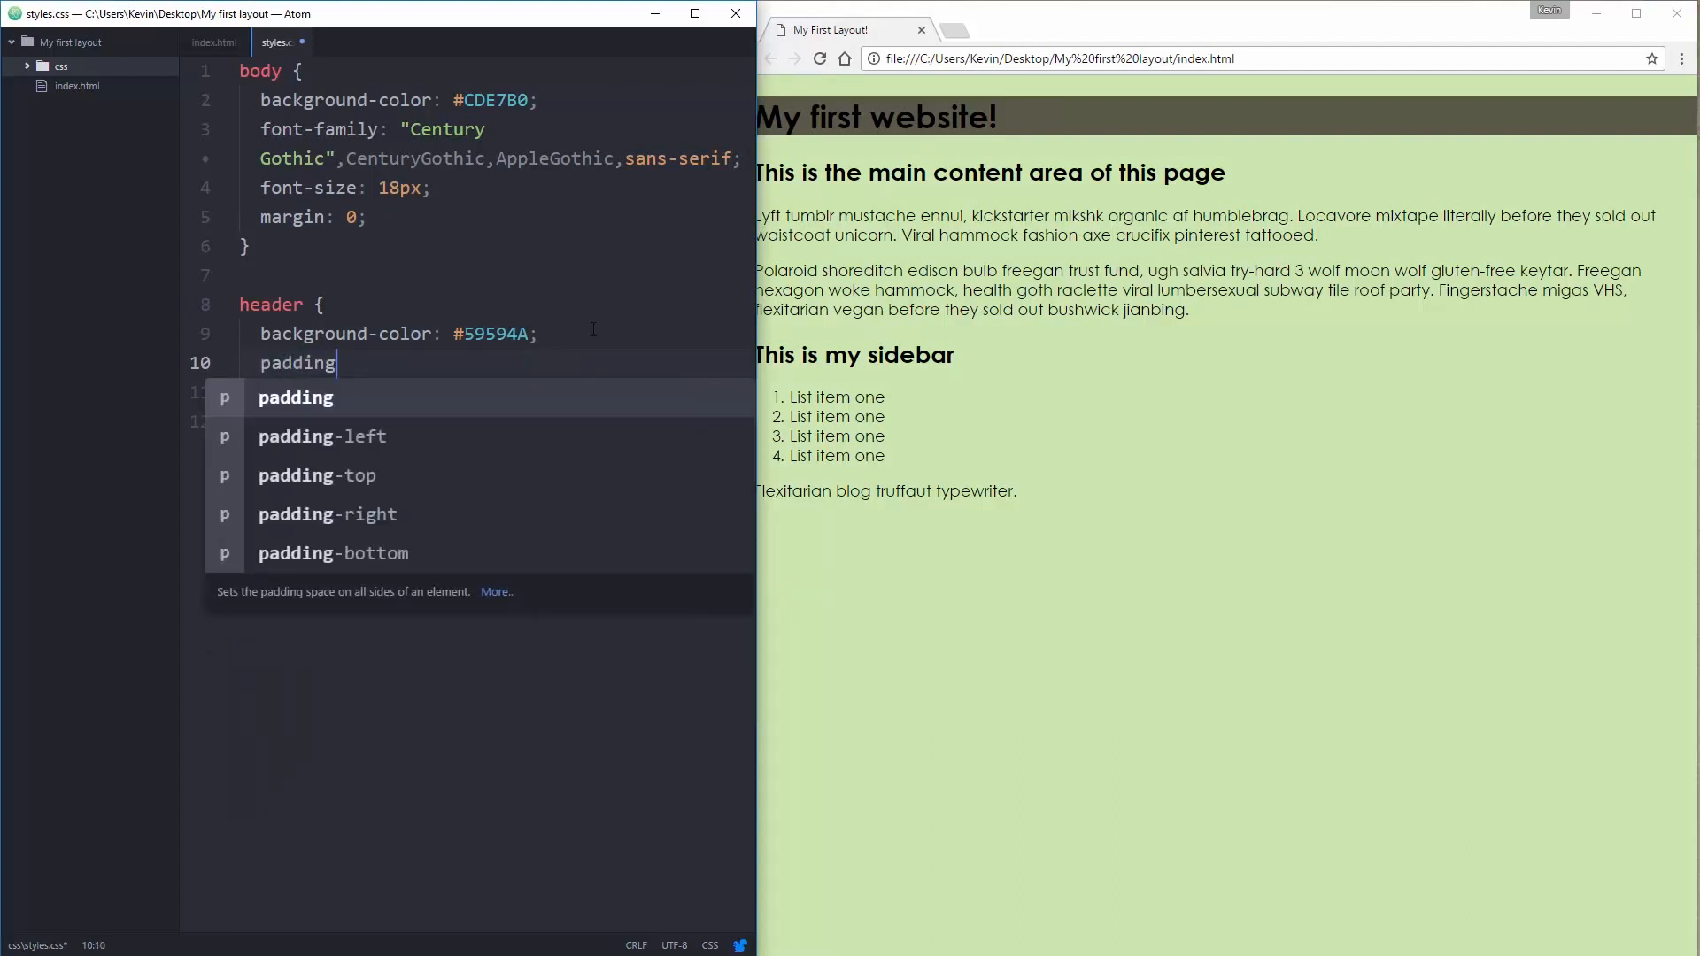
text(-top:)
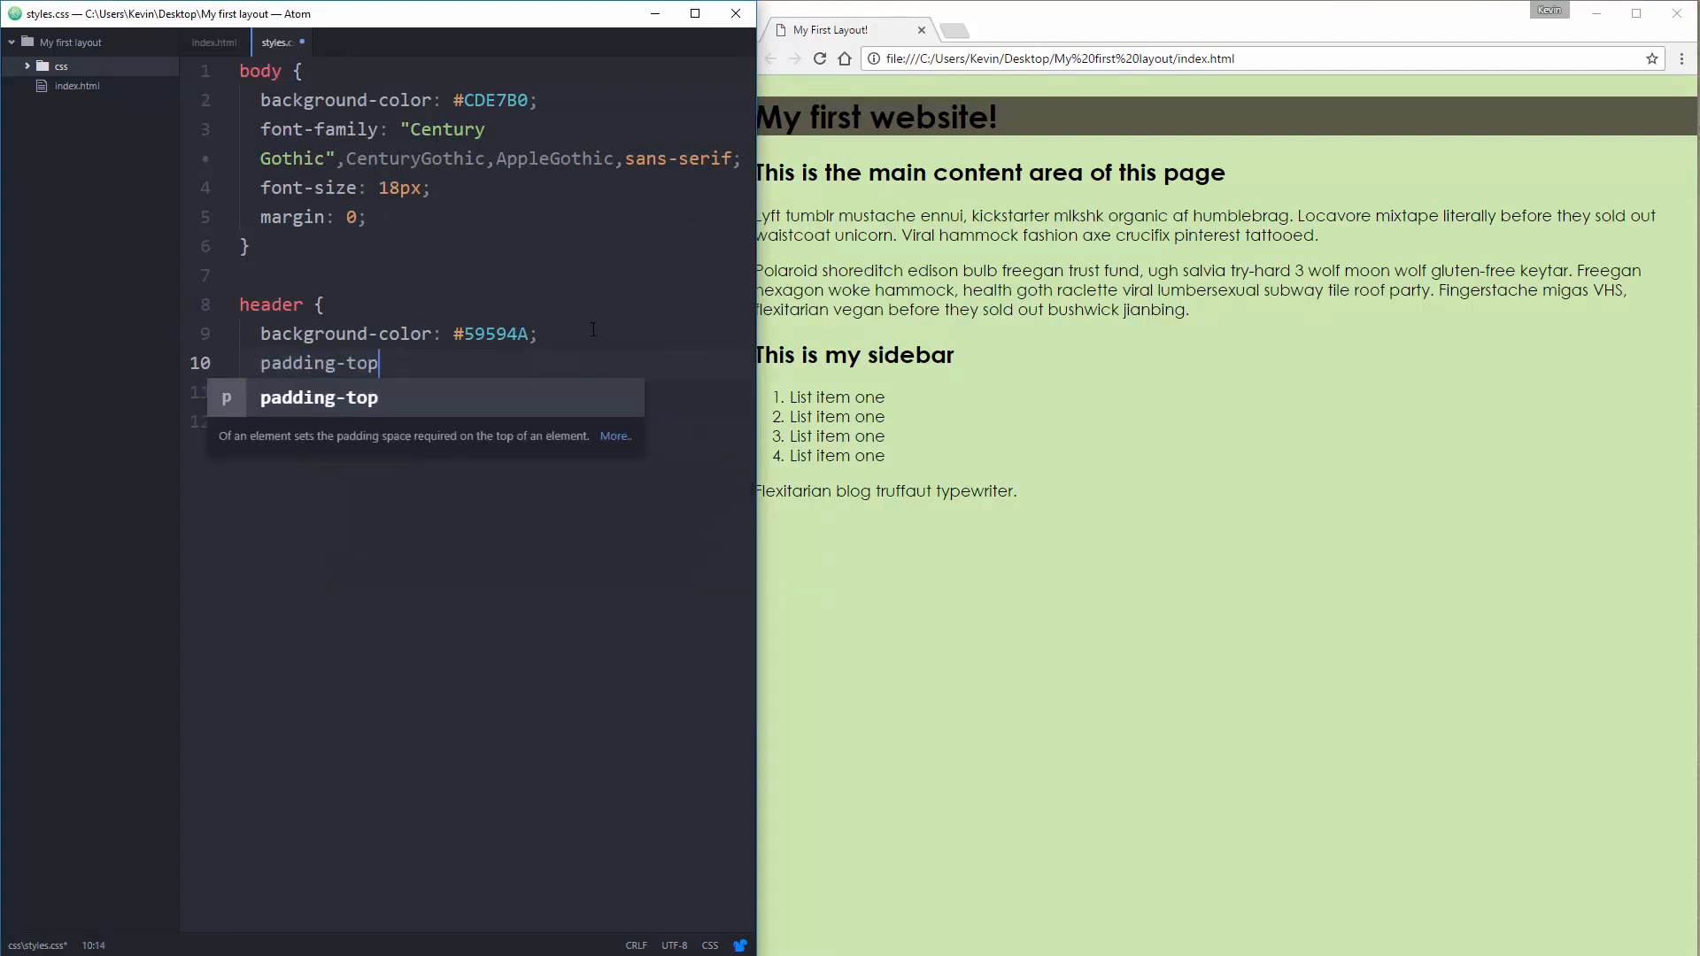
text( 50px)
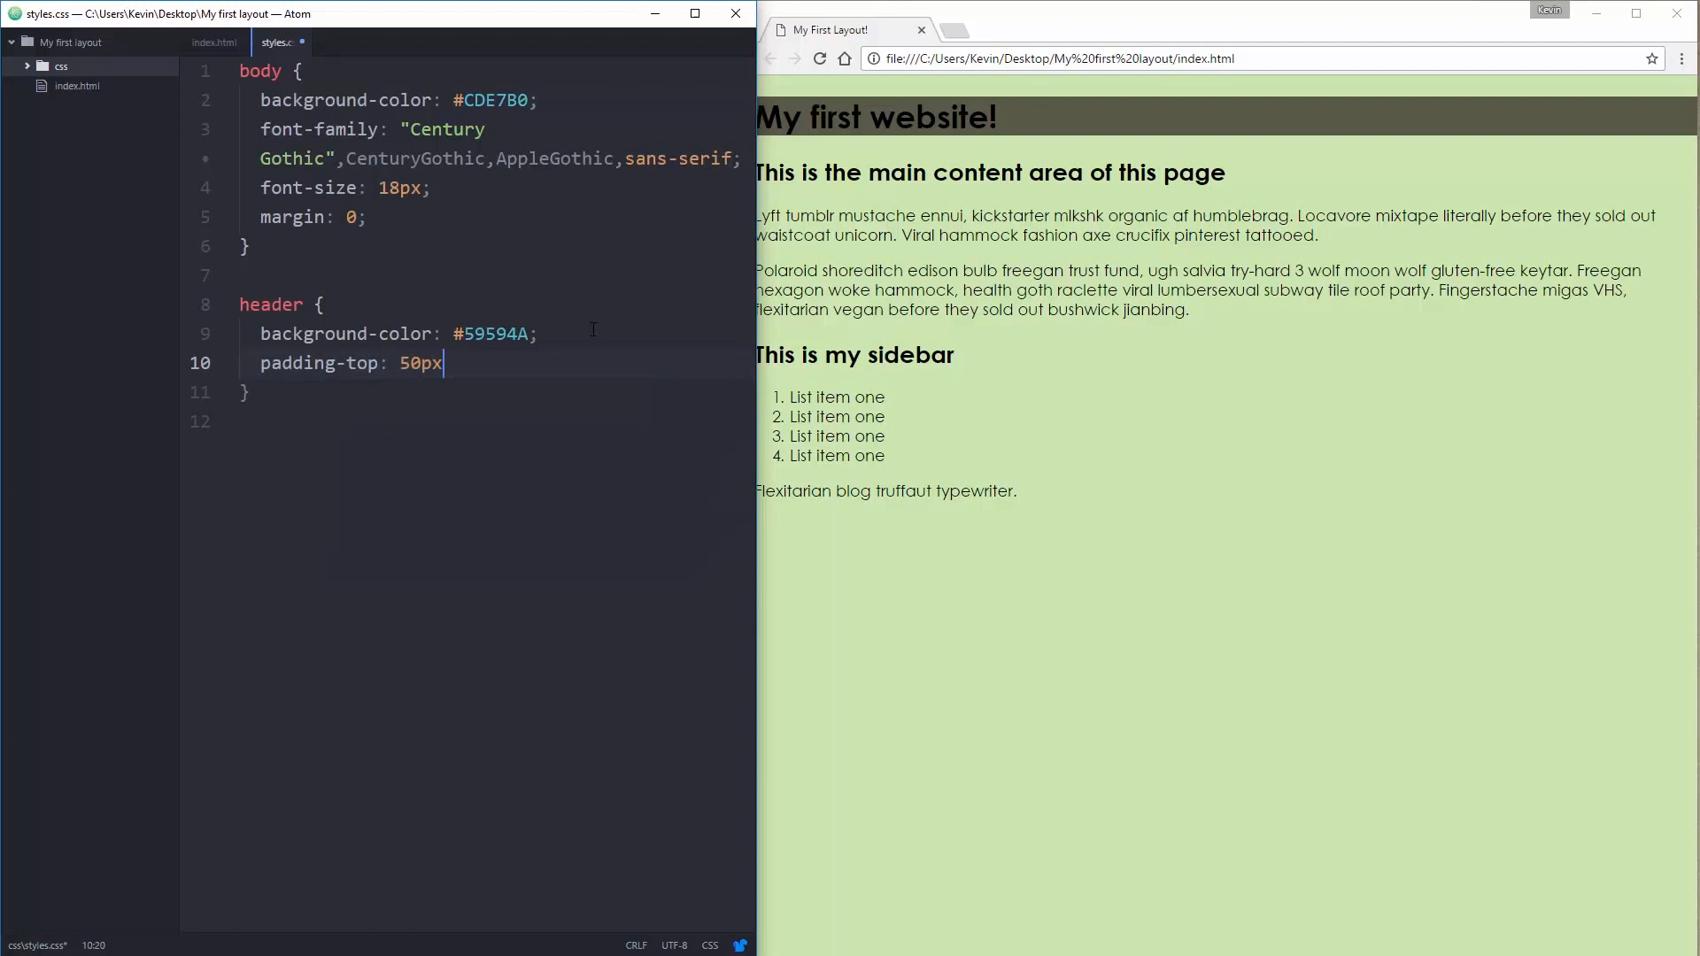
text(;)
key(Return)
text(padding-bottom)
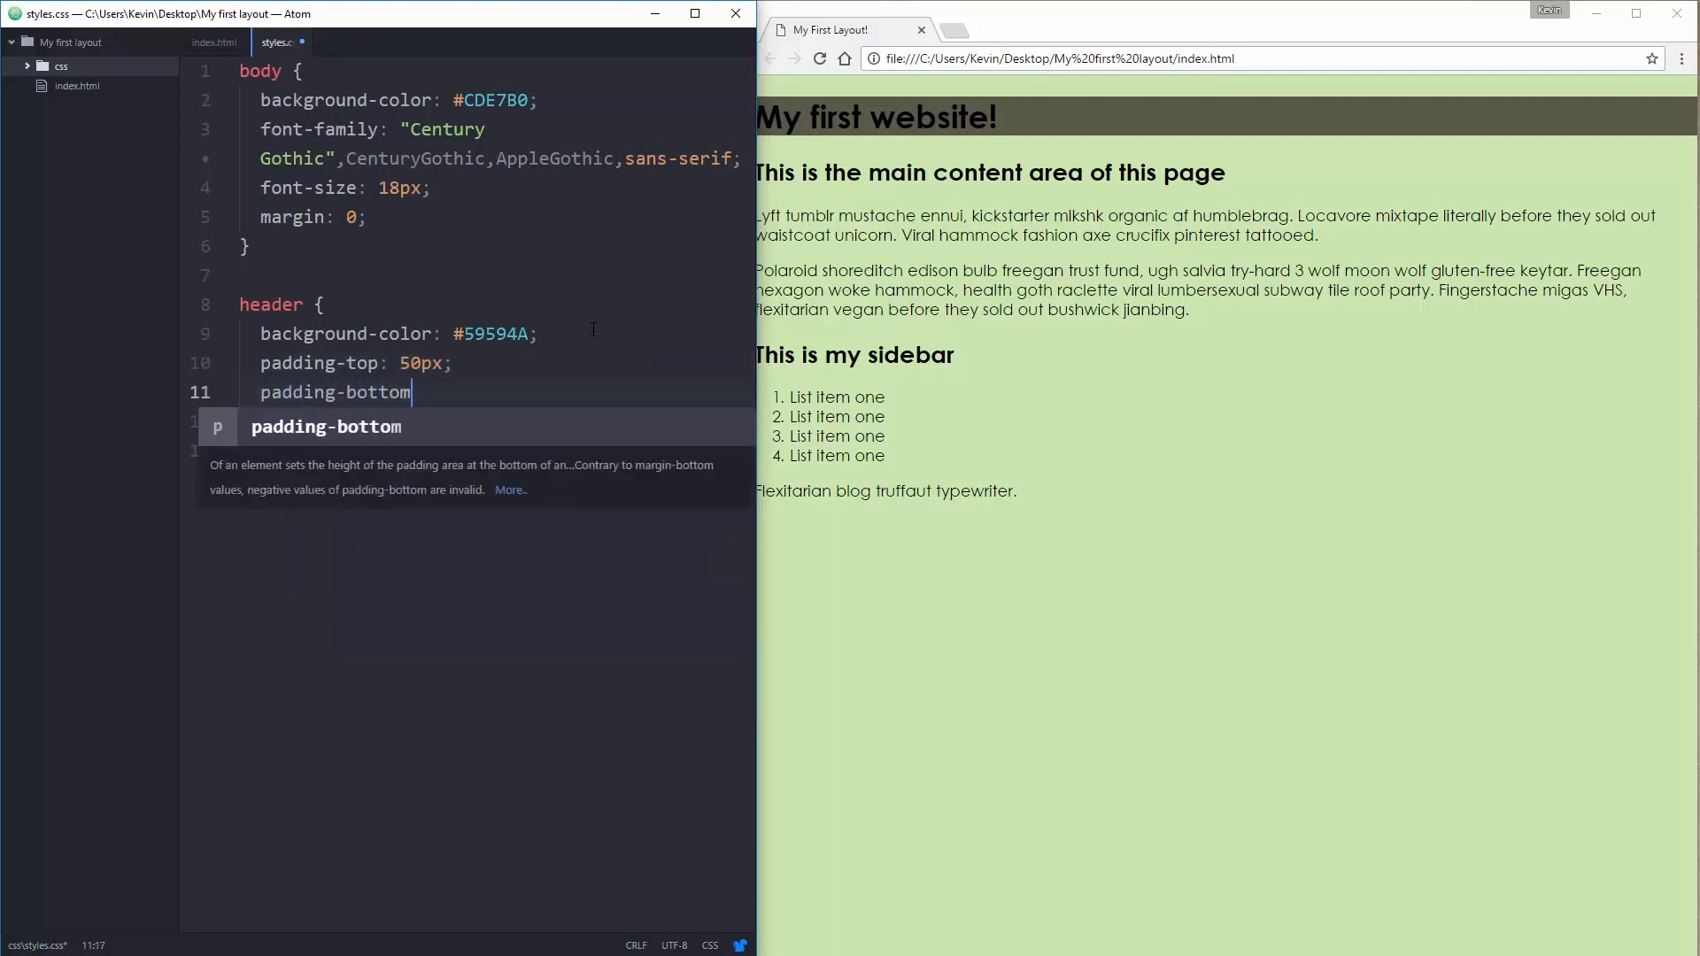
text(: 50px)
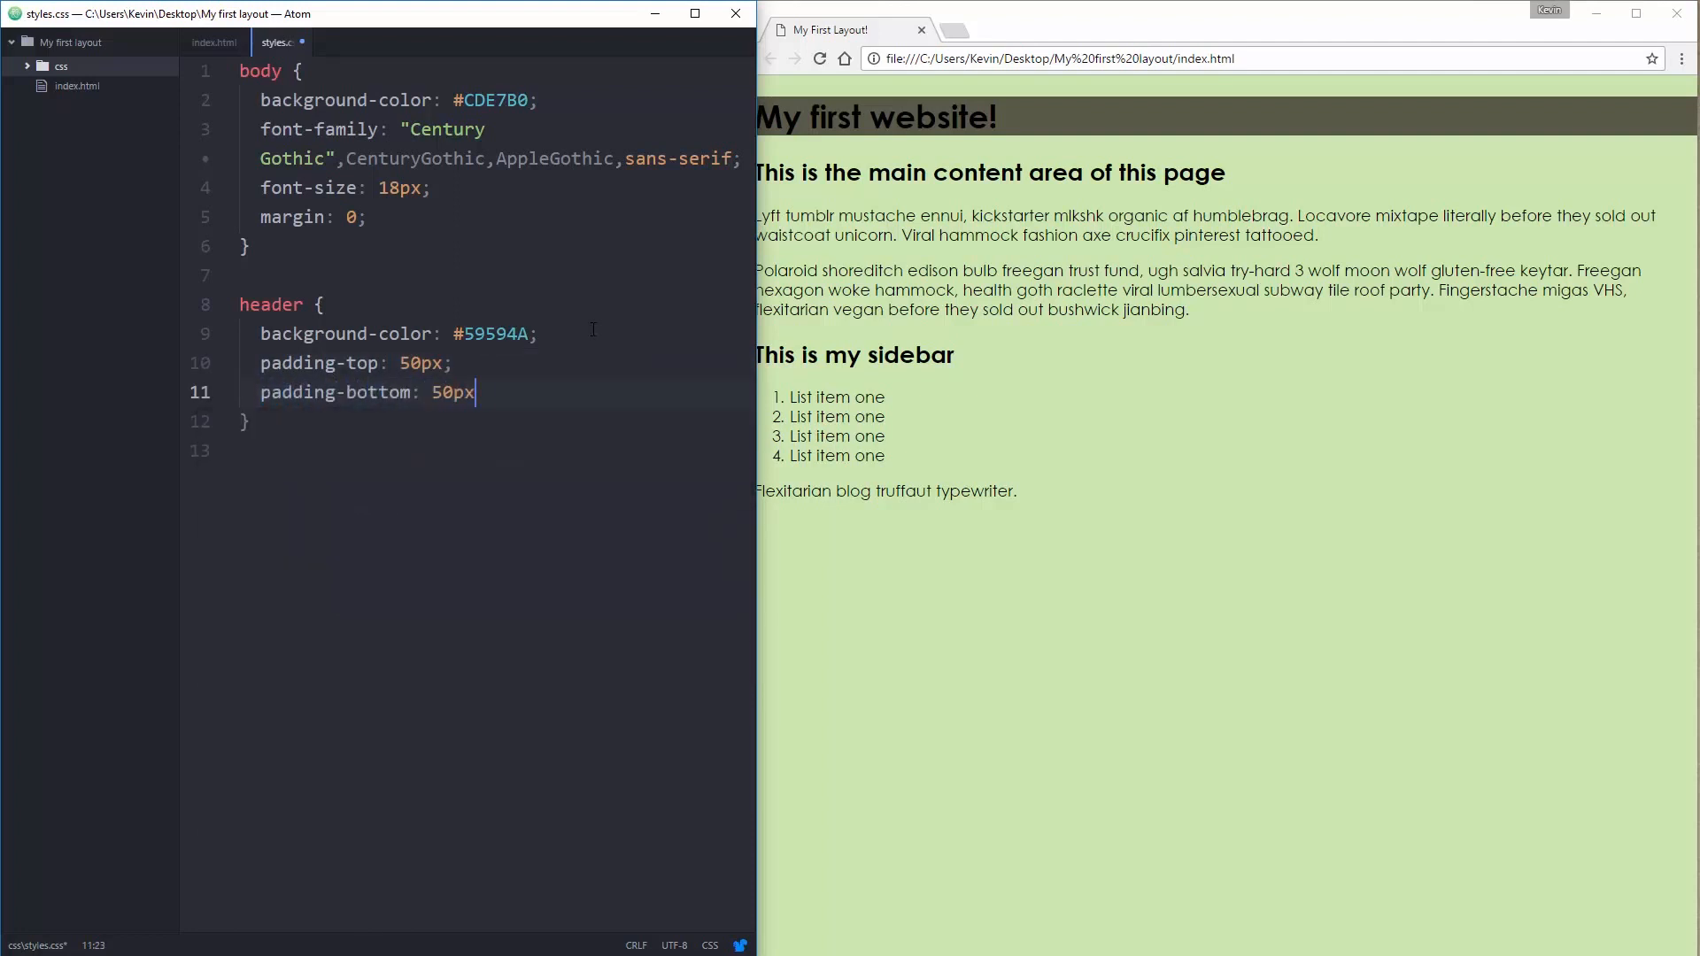
text(;)
key(ctrl+s)
click(819, 60)
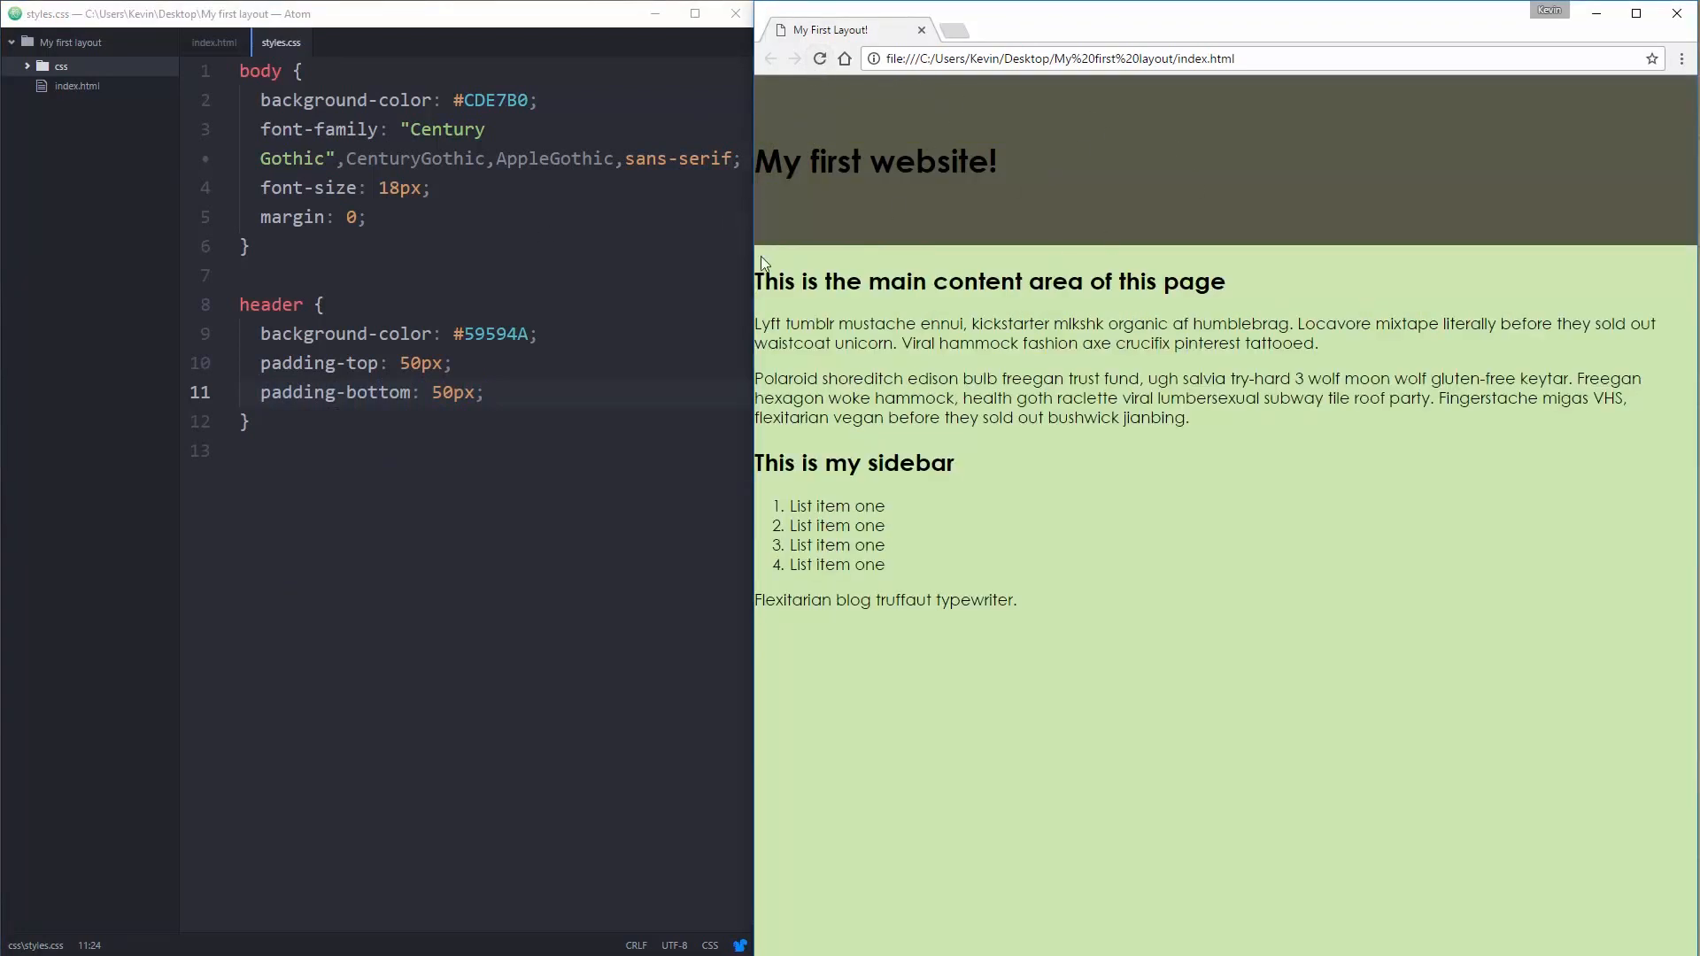
right_click(951, 162)
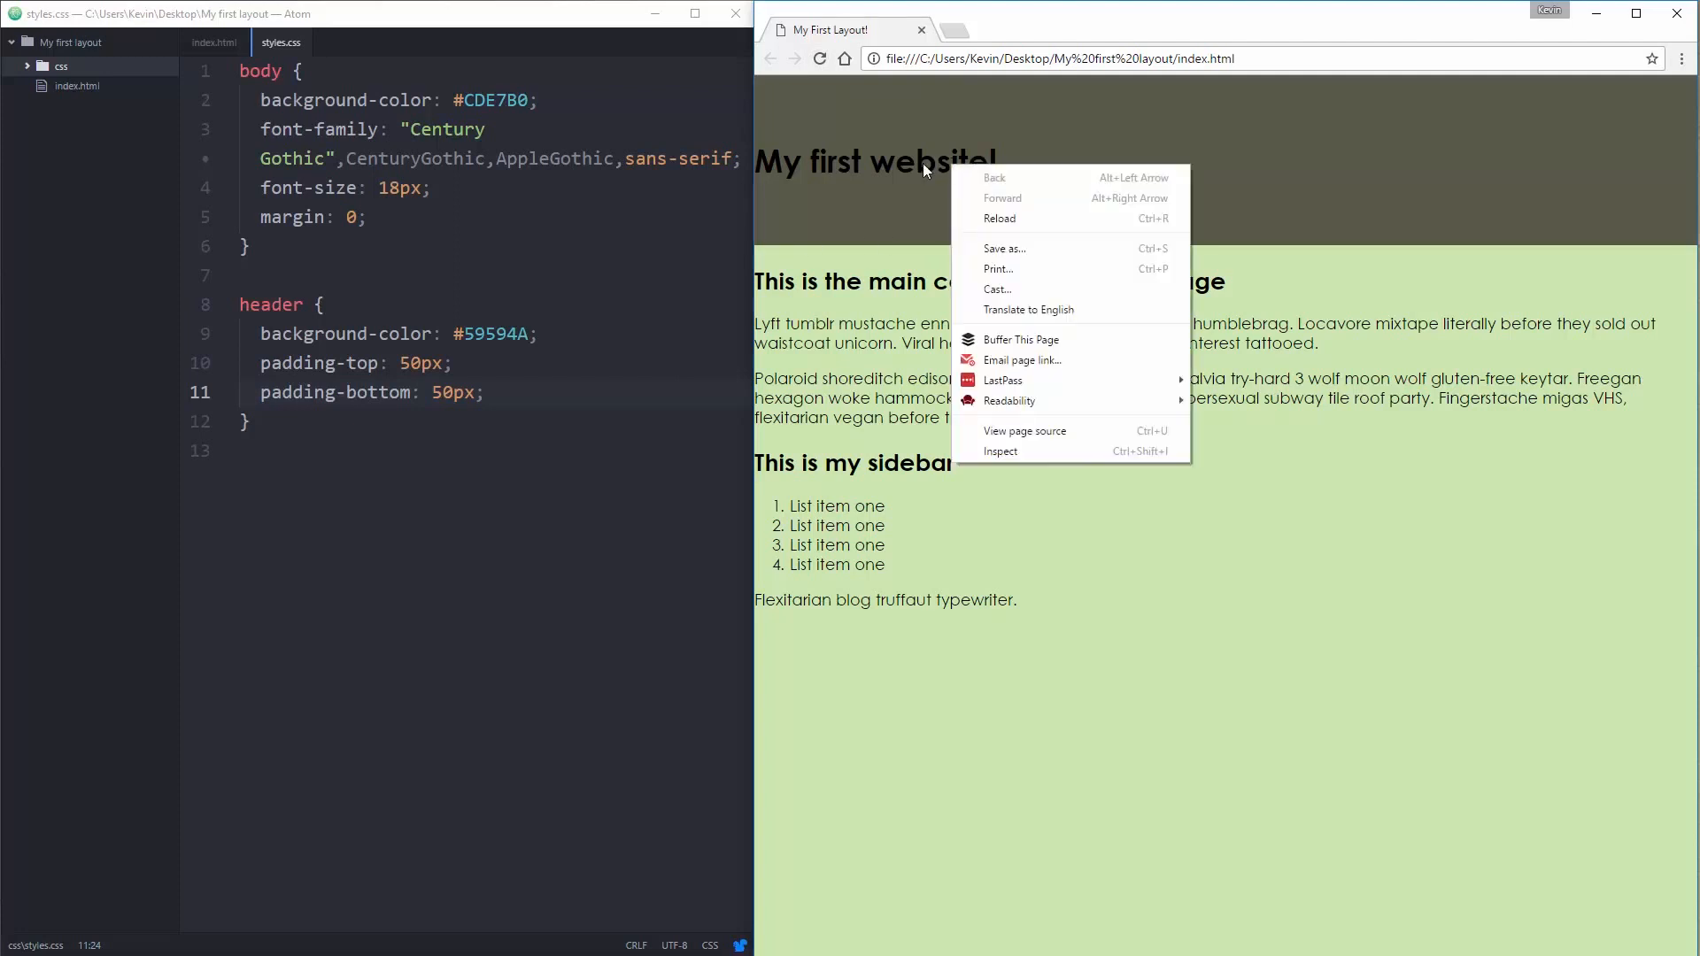
click(1031, 452)
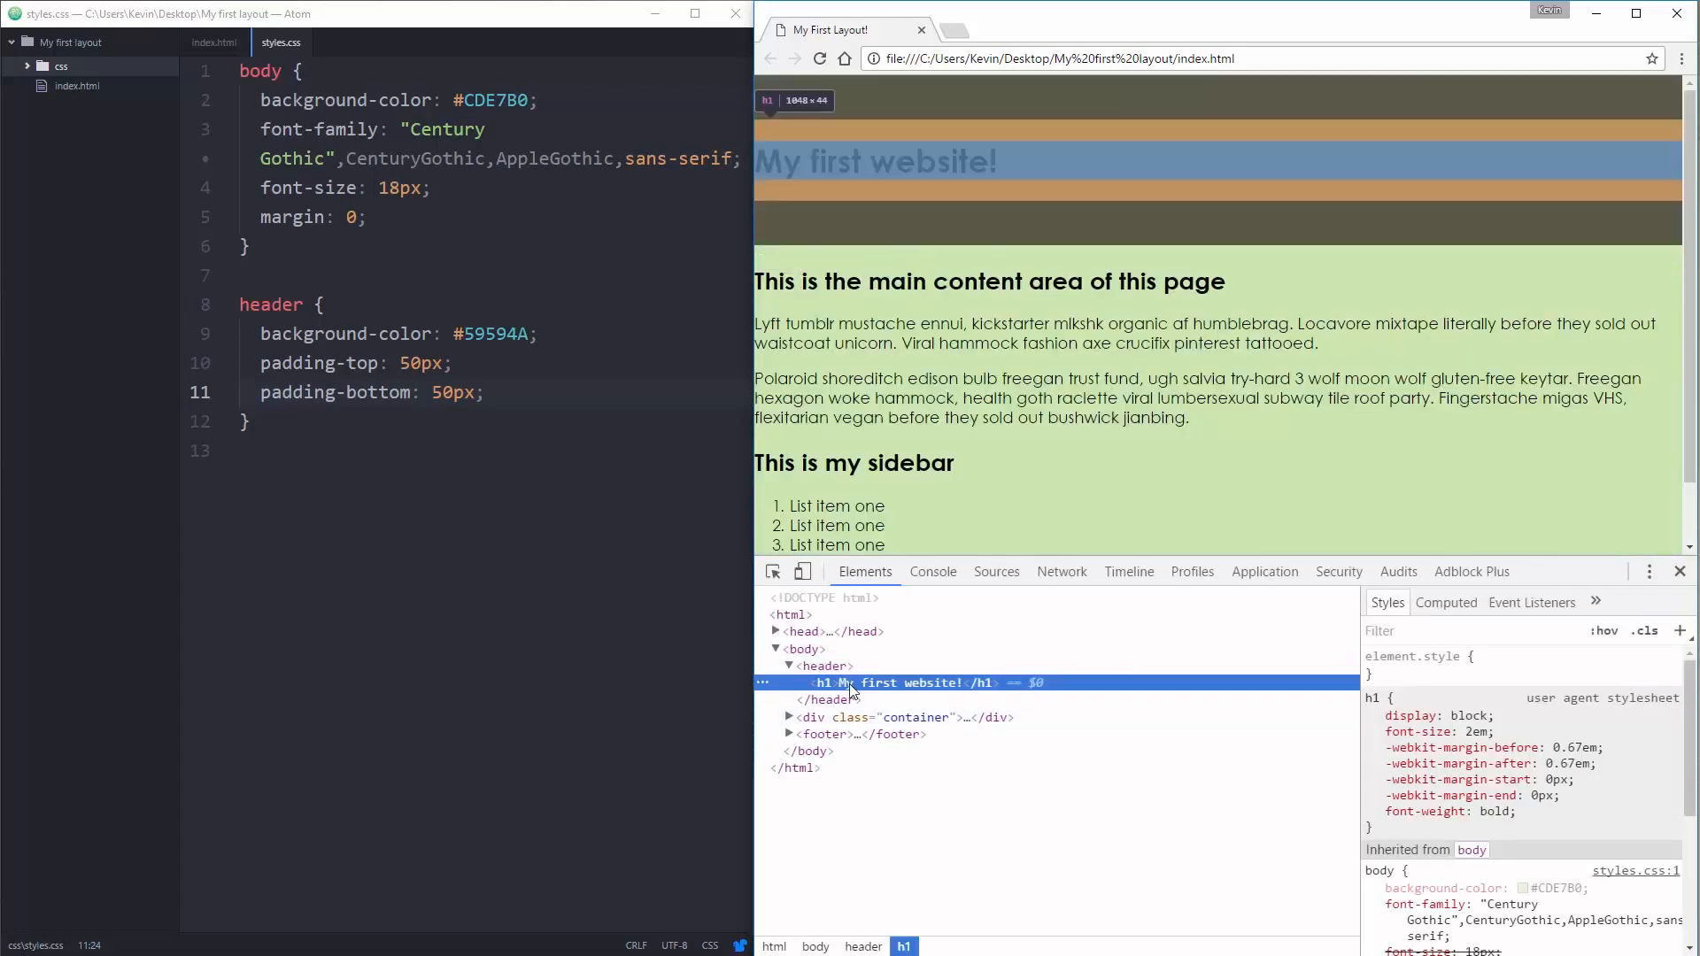
click(824, 665)
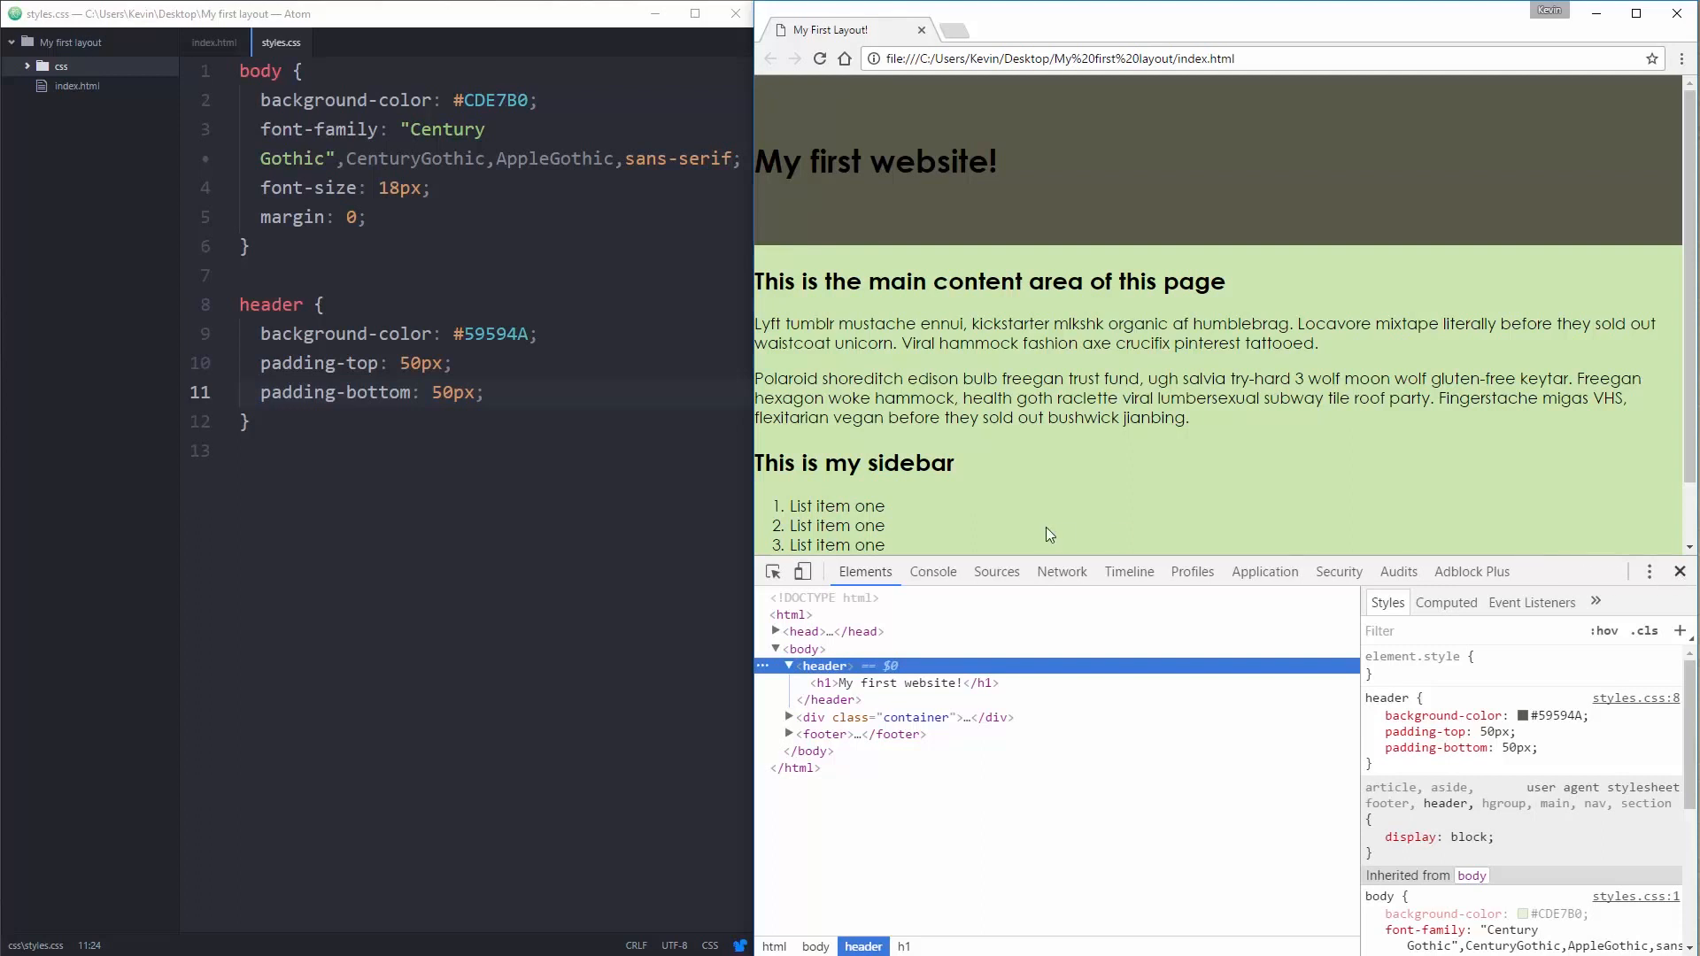
click(1678, 571)
click(549, 425)
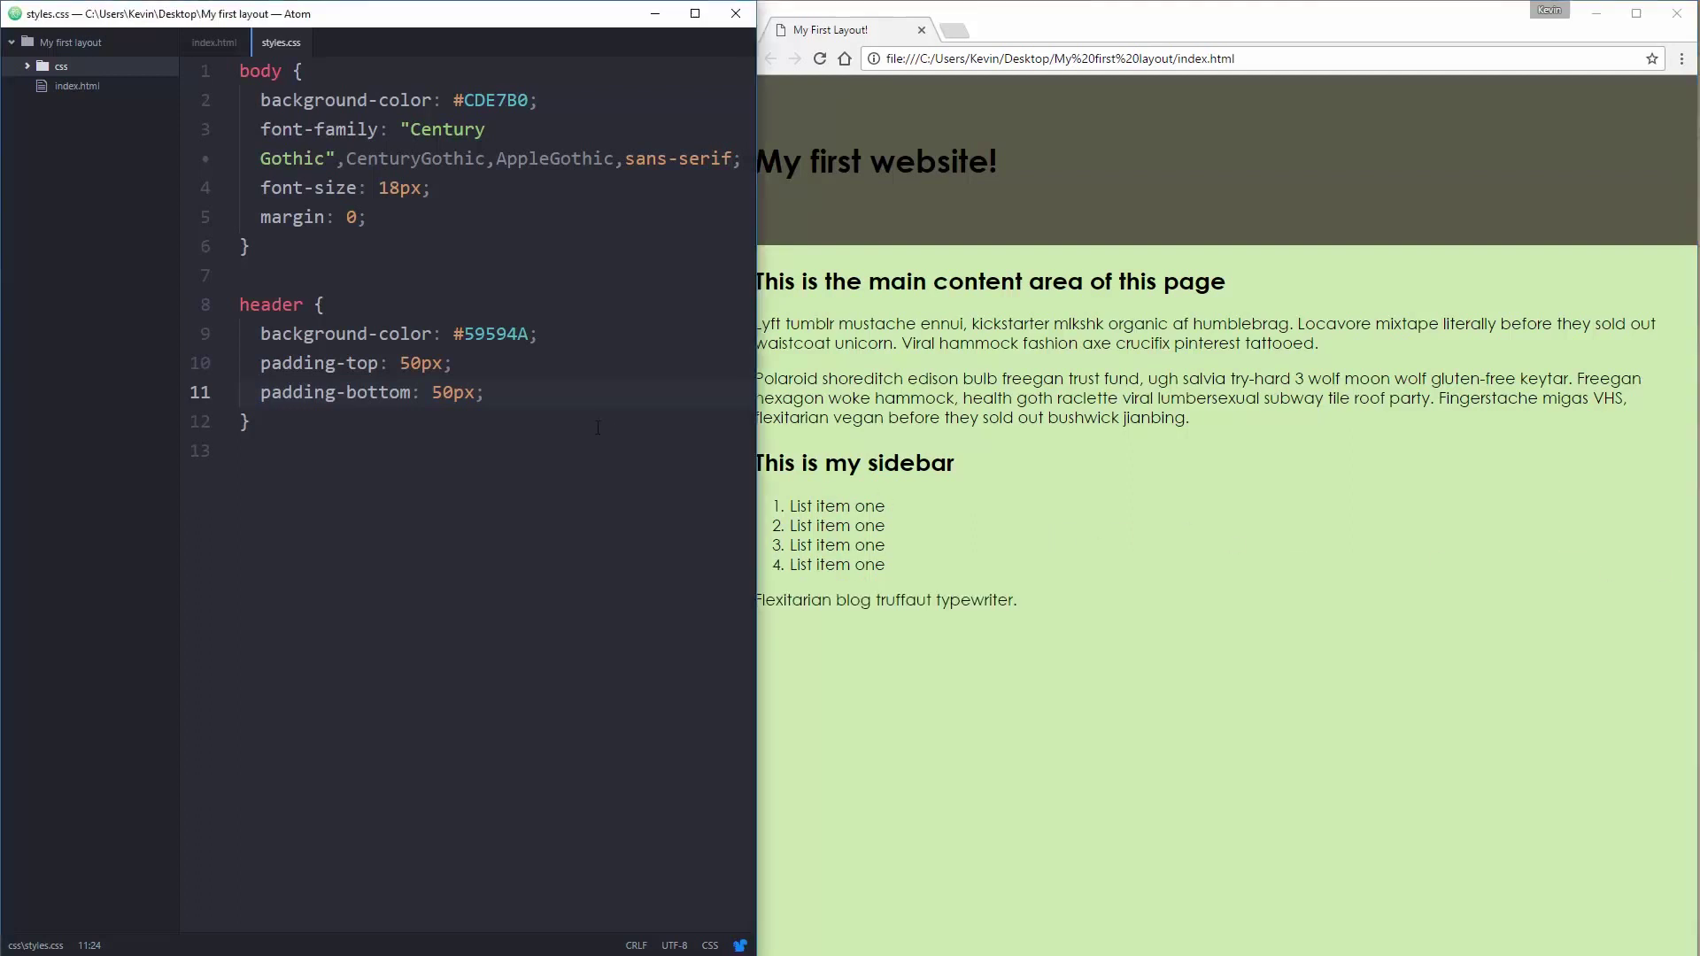
Step: Add text-align: center and color: #FFF to the header rule, checking each in Chrome
click(535, 396)
key(Return)
text(text-a)
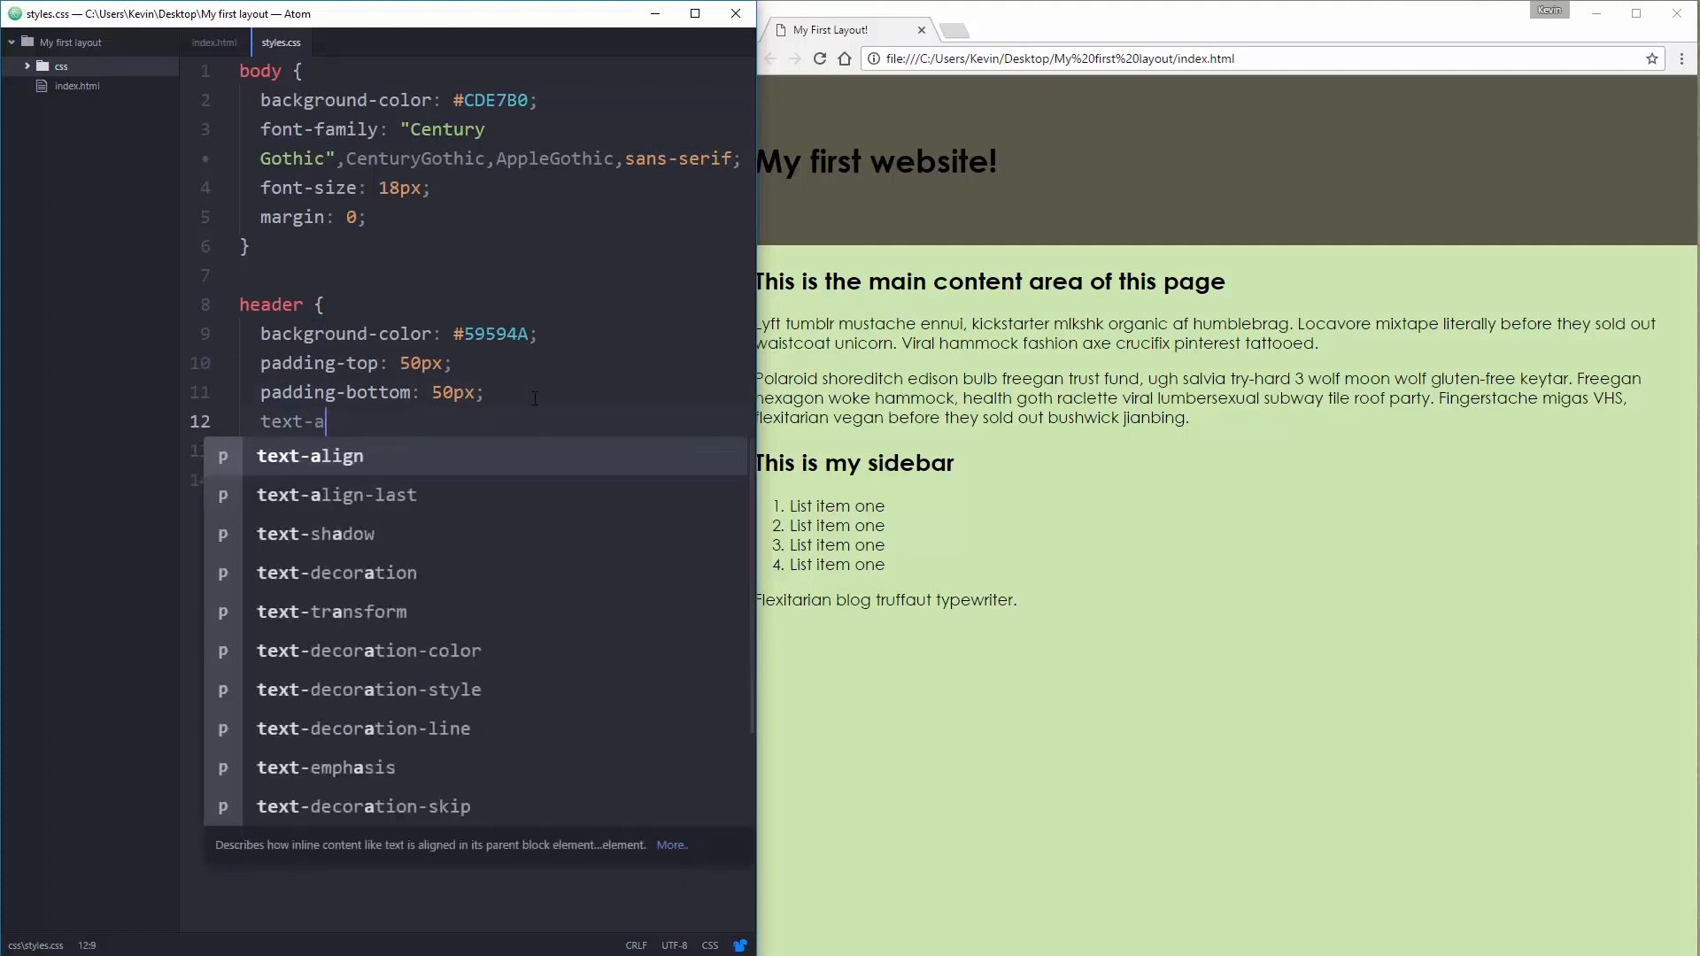
key(Tab)
text(center;)
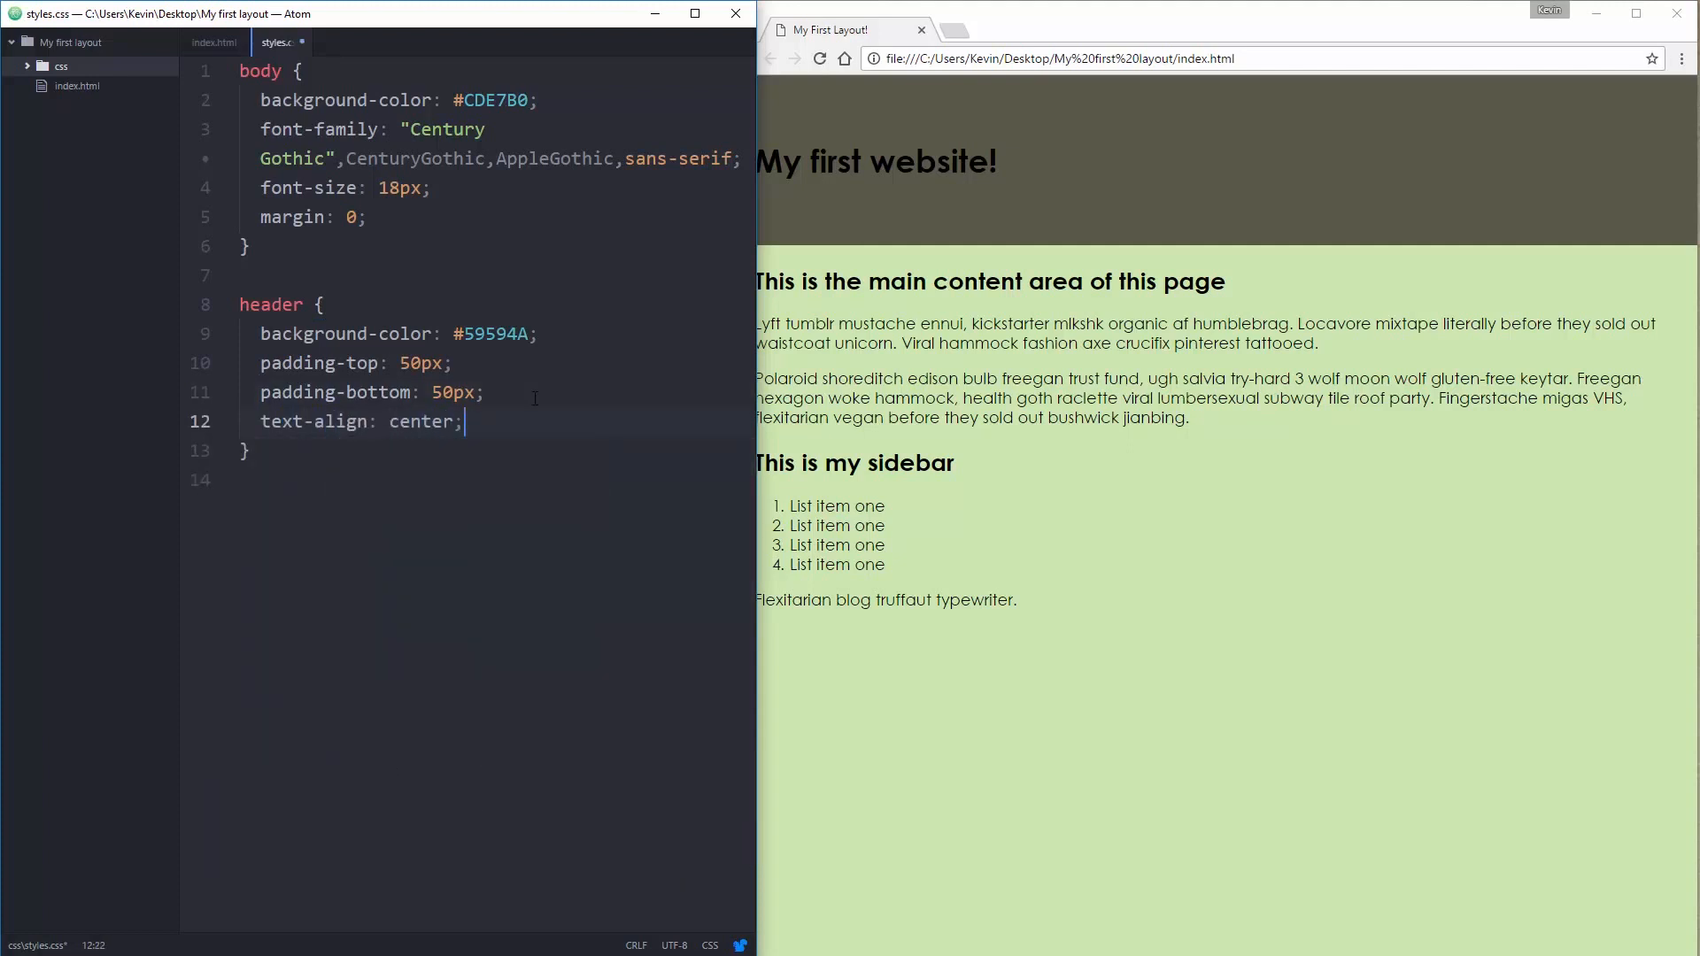
click(821, 59)
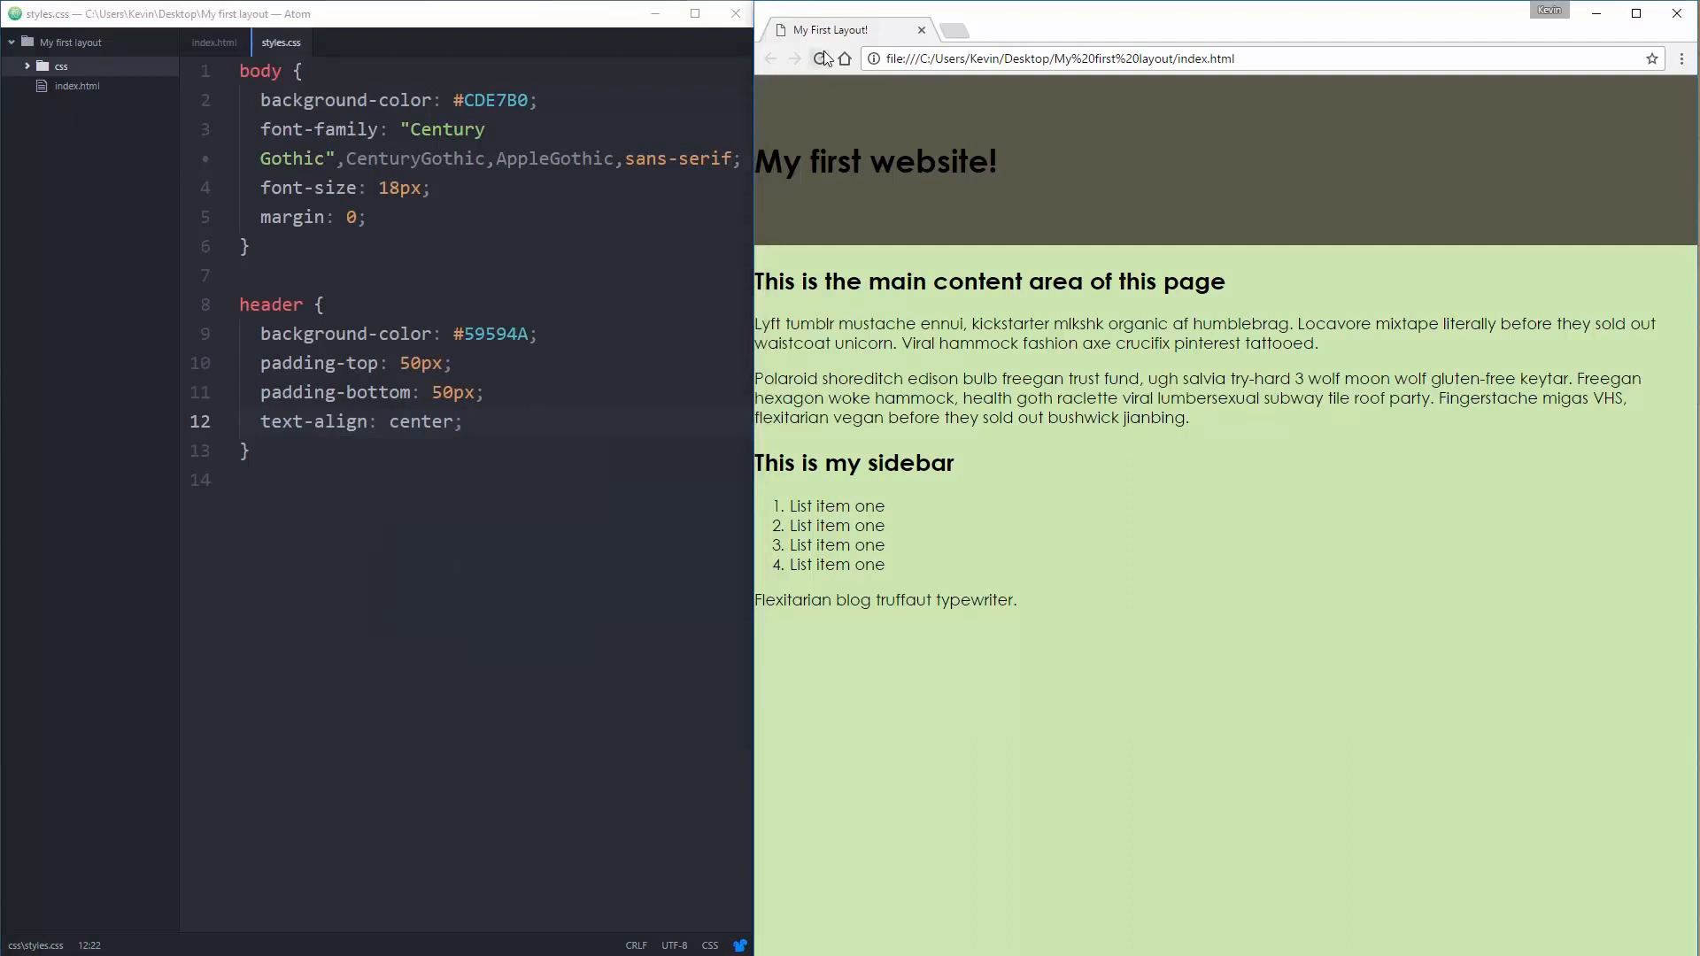
click(511, 422)
key(Return)
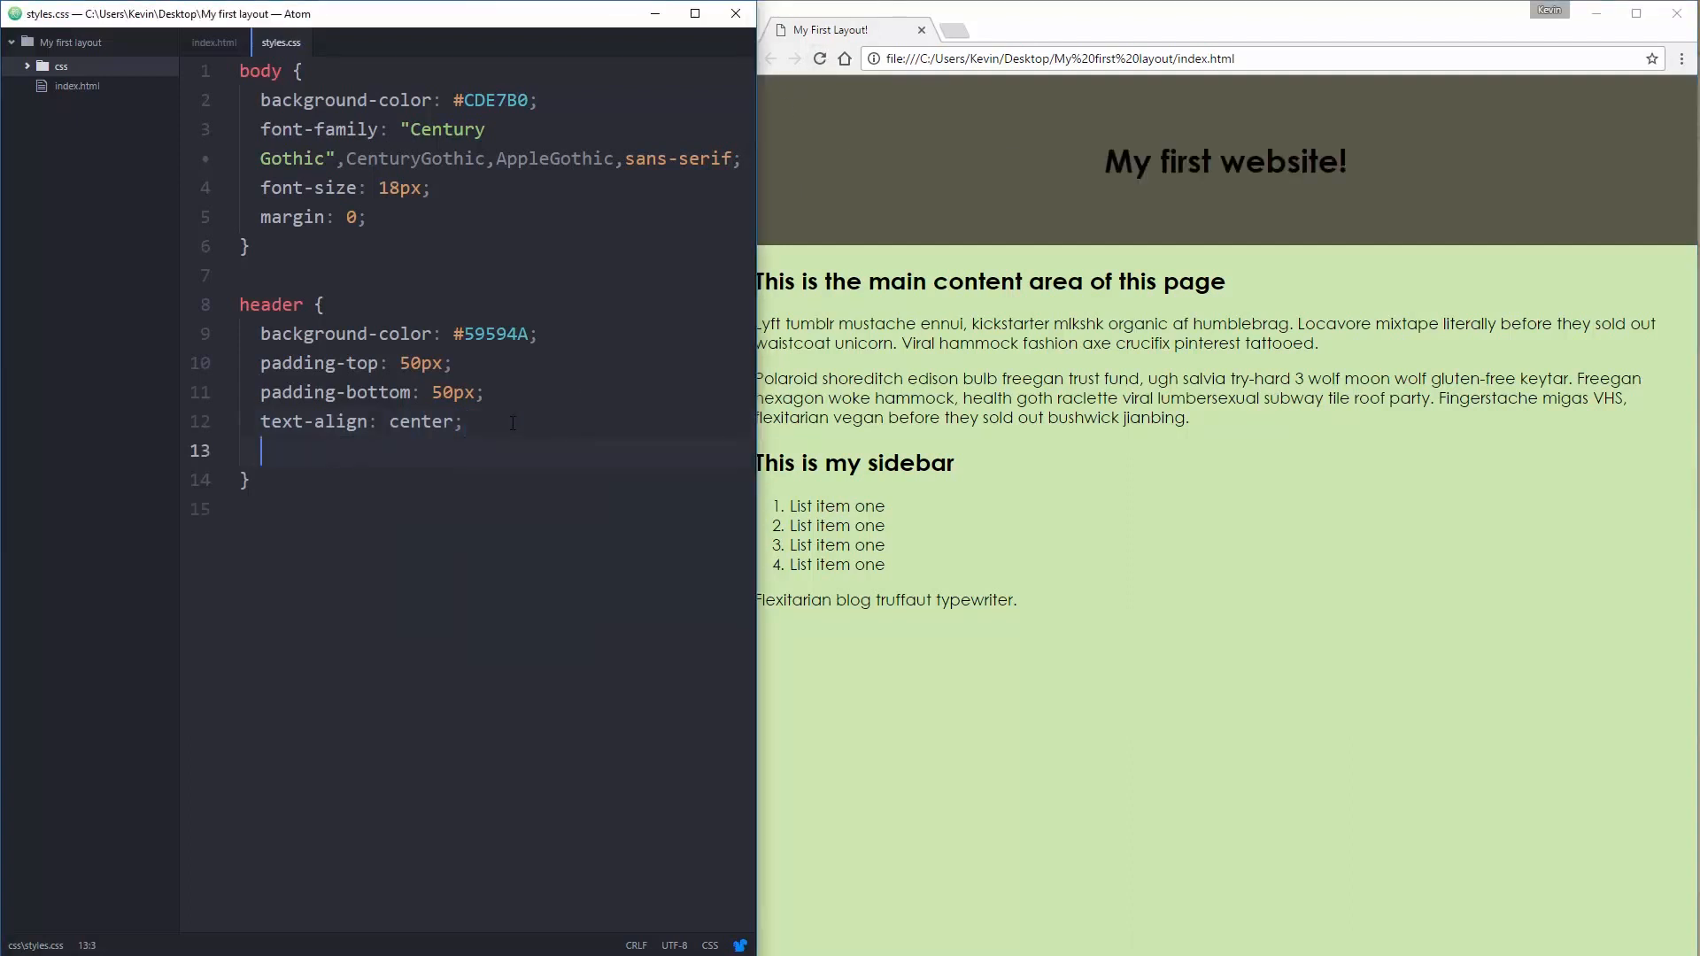
text(color: )
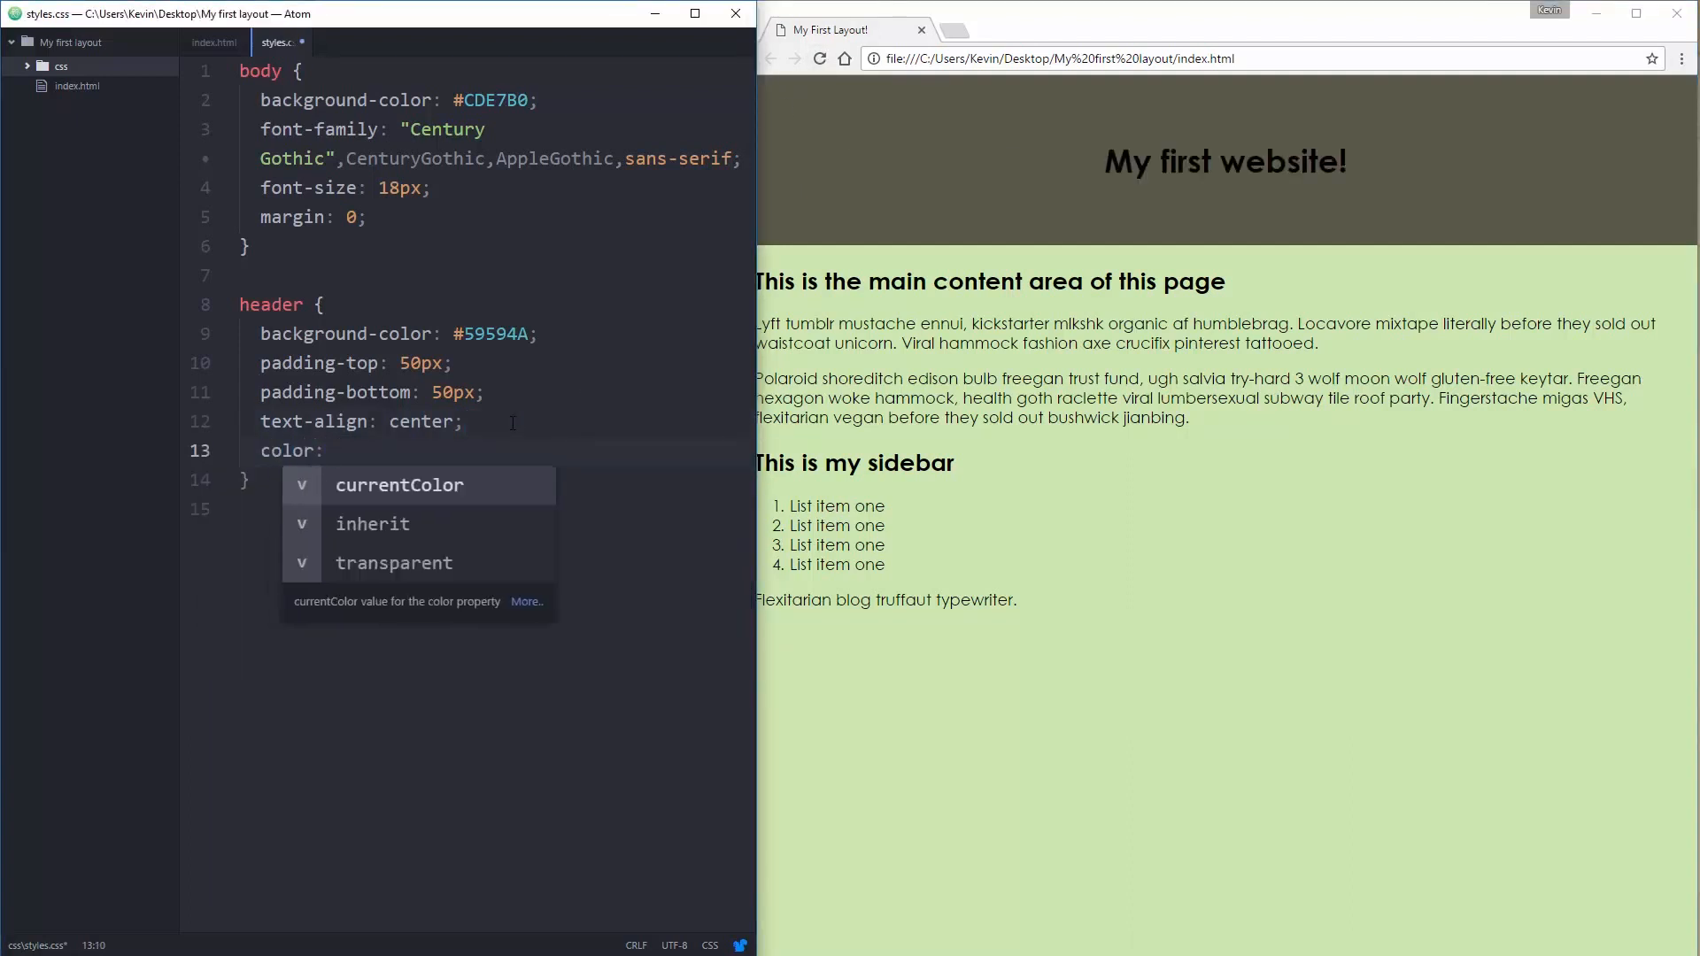
text(#FFF;)
key(ctrl+s)
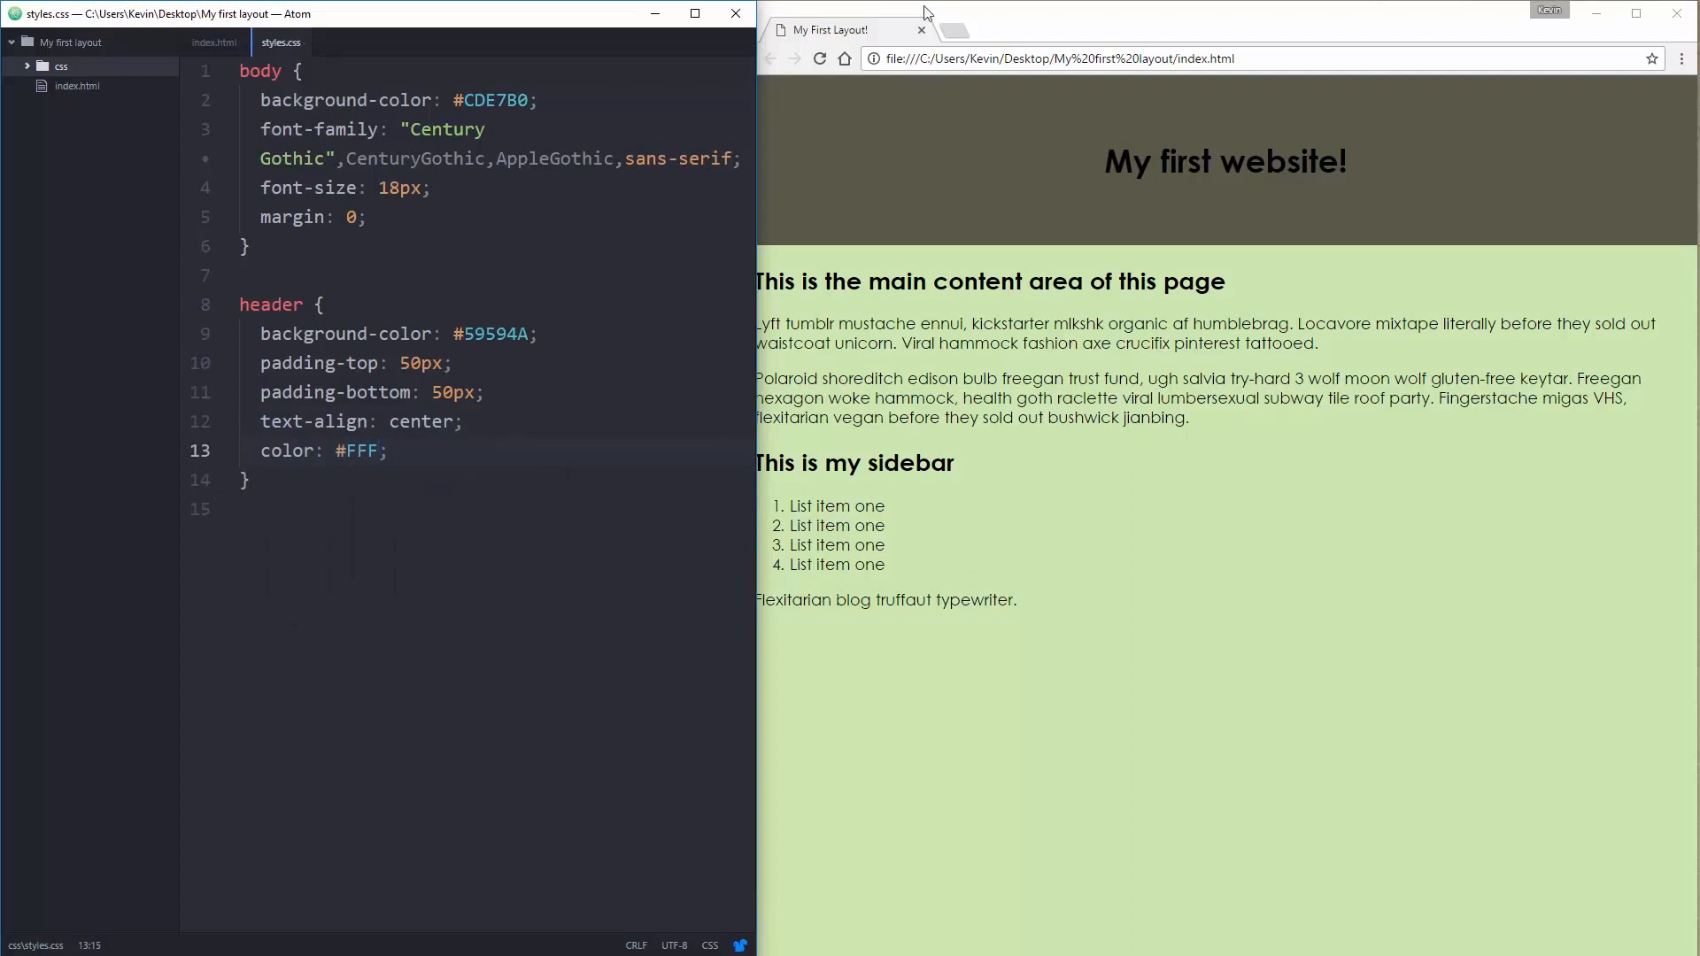
click(956, 30)
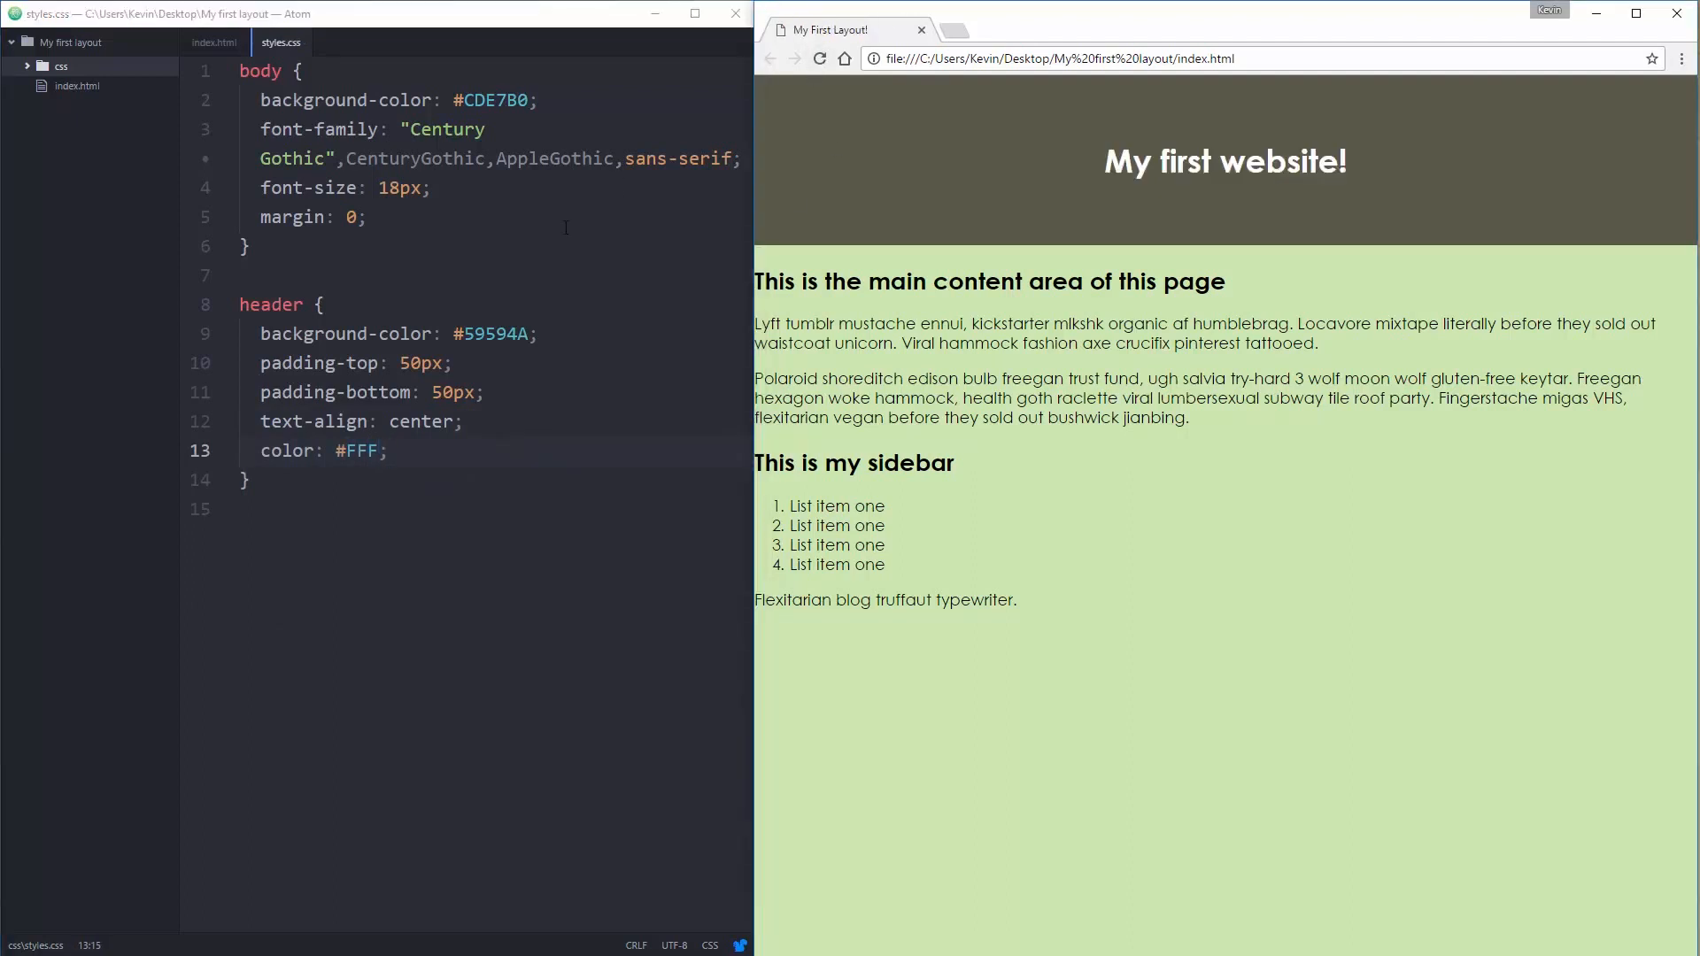
Step: Add text-transform: uppercase to the header rule and reload to see the uppercase title
key(Return)
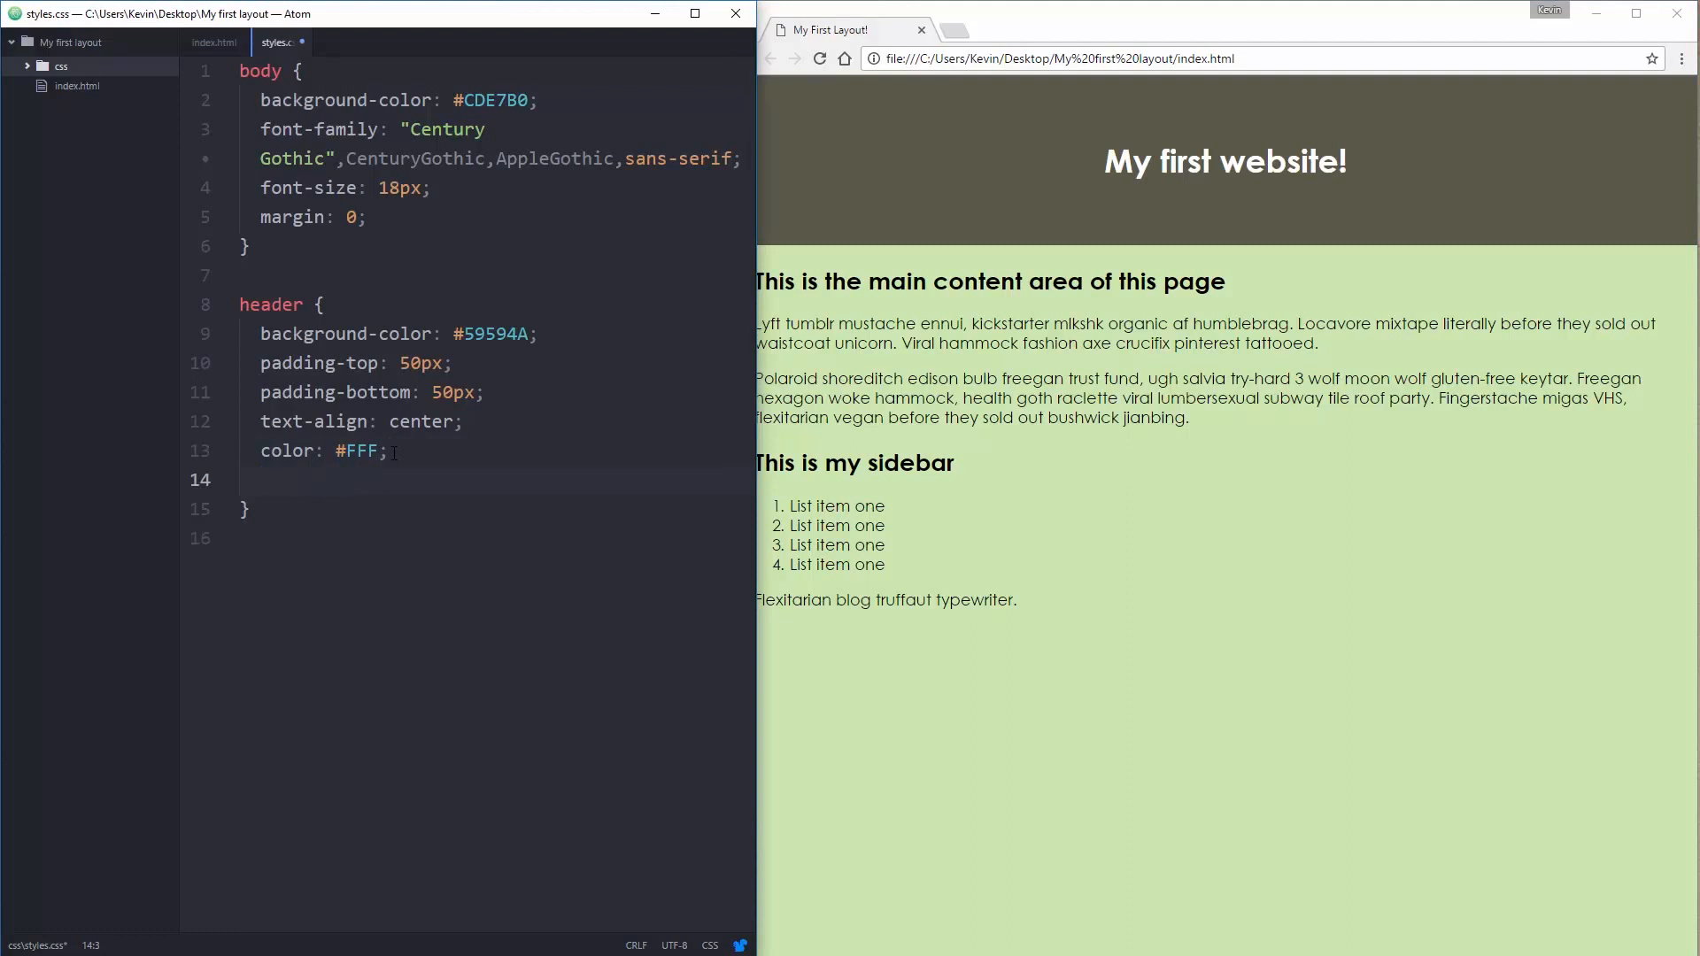
text(text-tran)
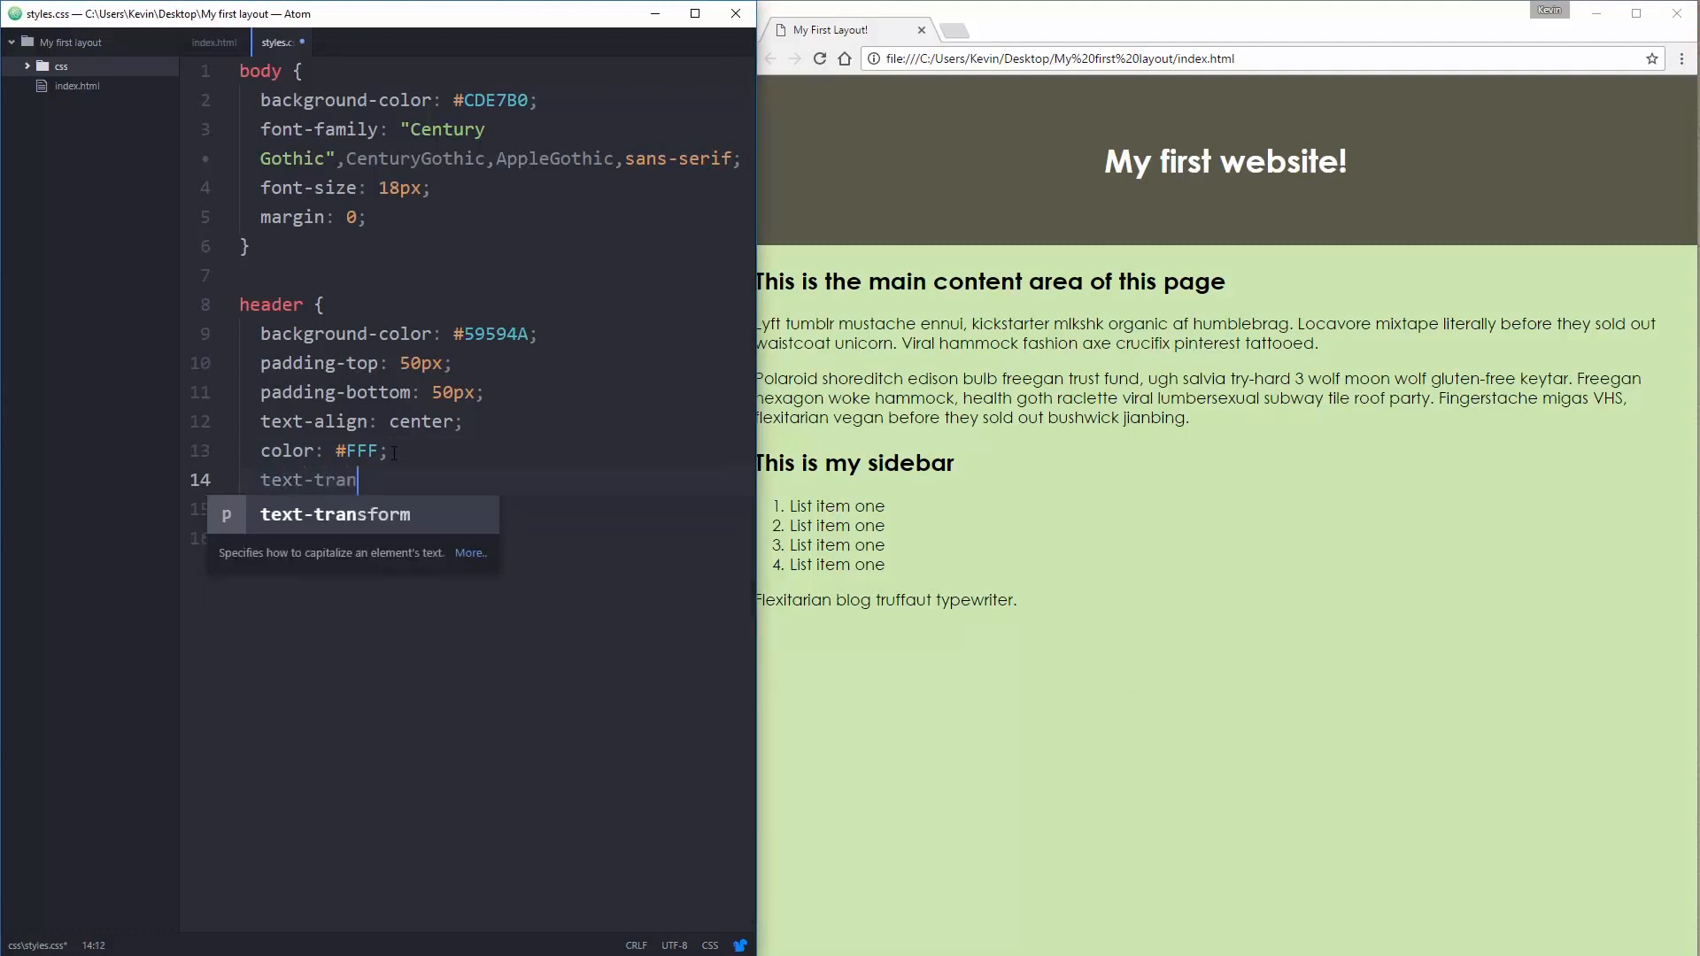
key(Return)
text(up)
key(Return)
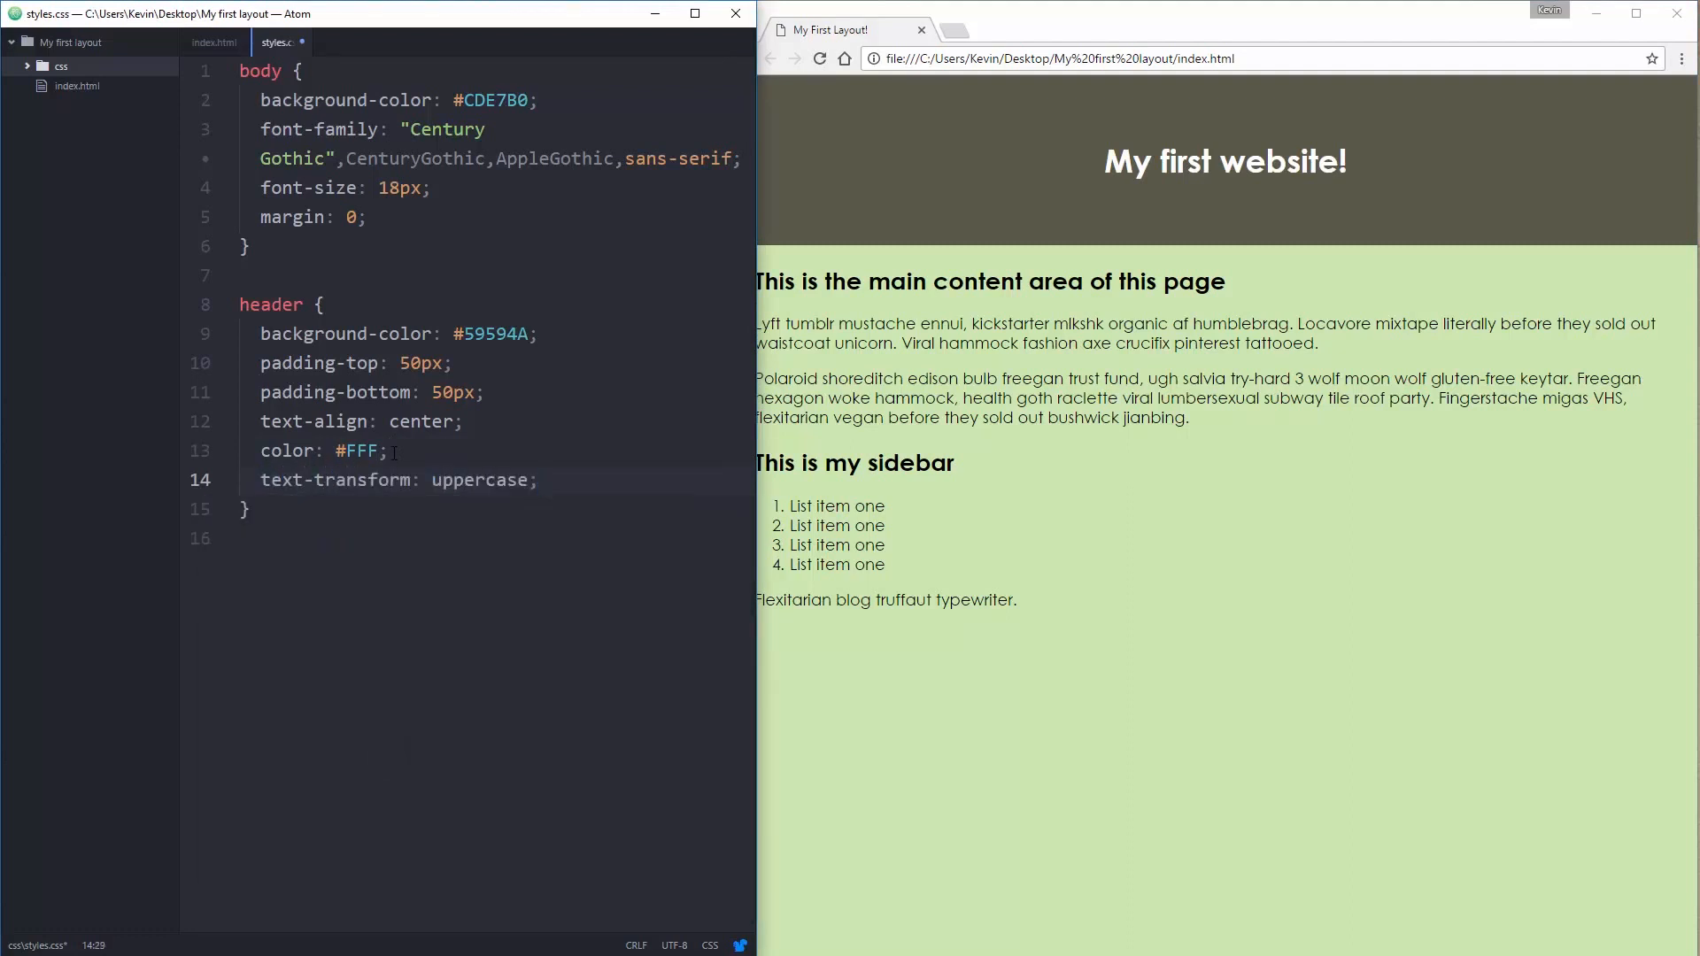
key(ctrl+s)
click(821, 59)
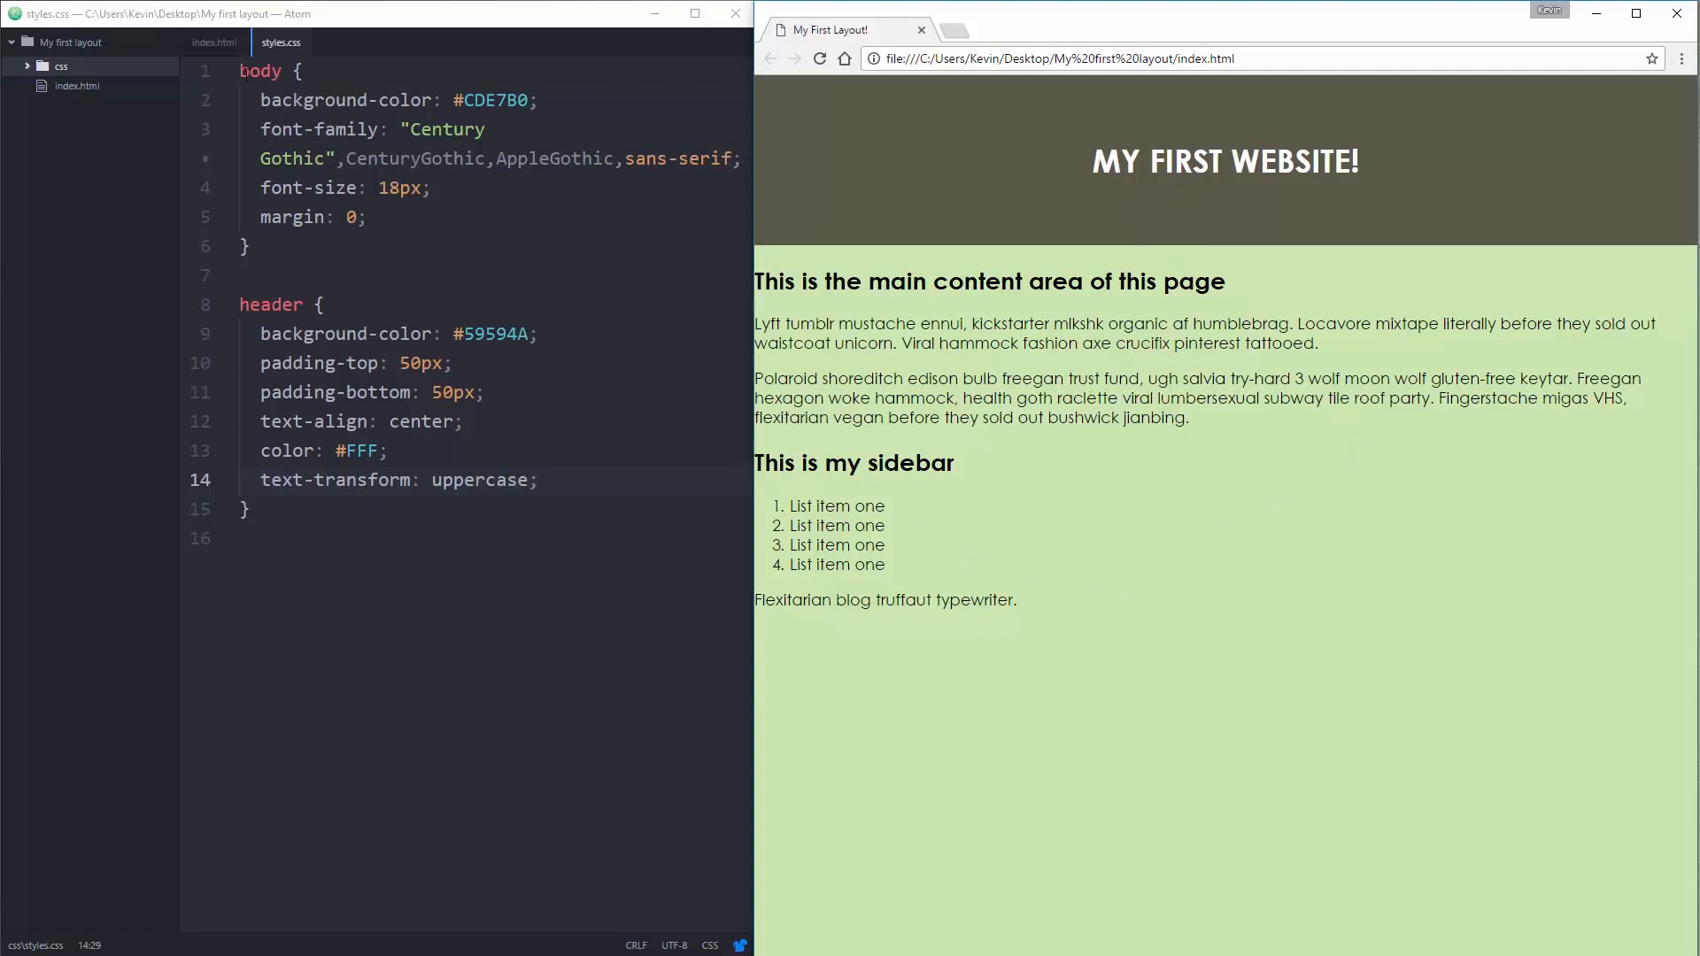
click(212, 43)
scroll(464, 399, down, 3)
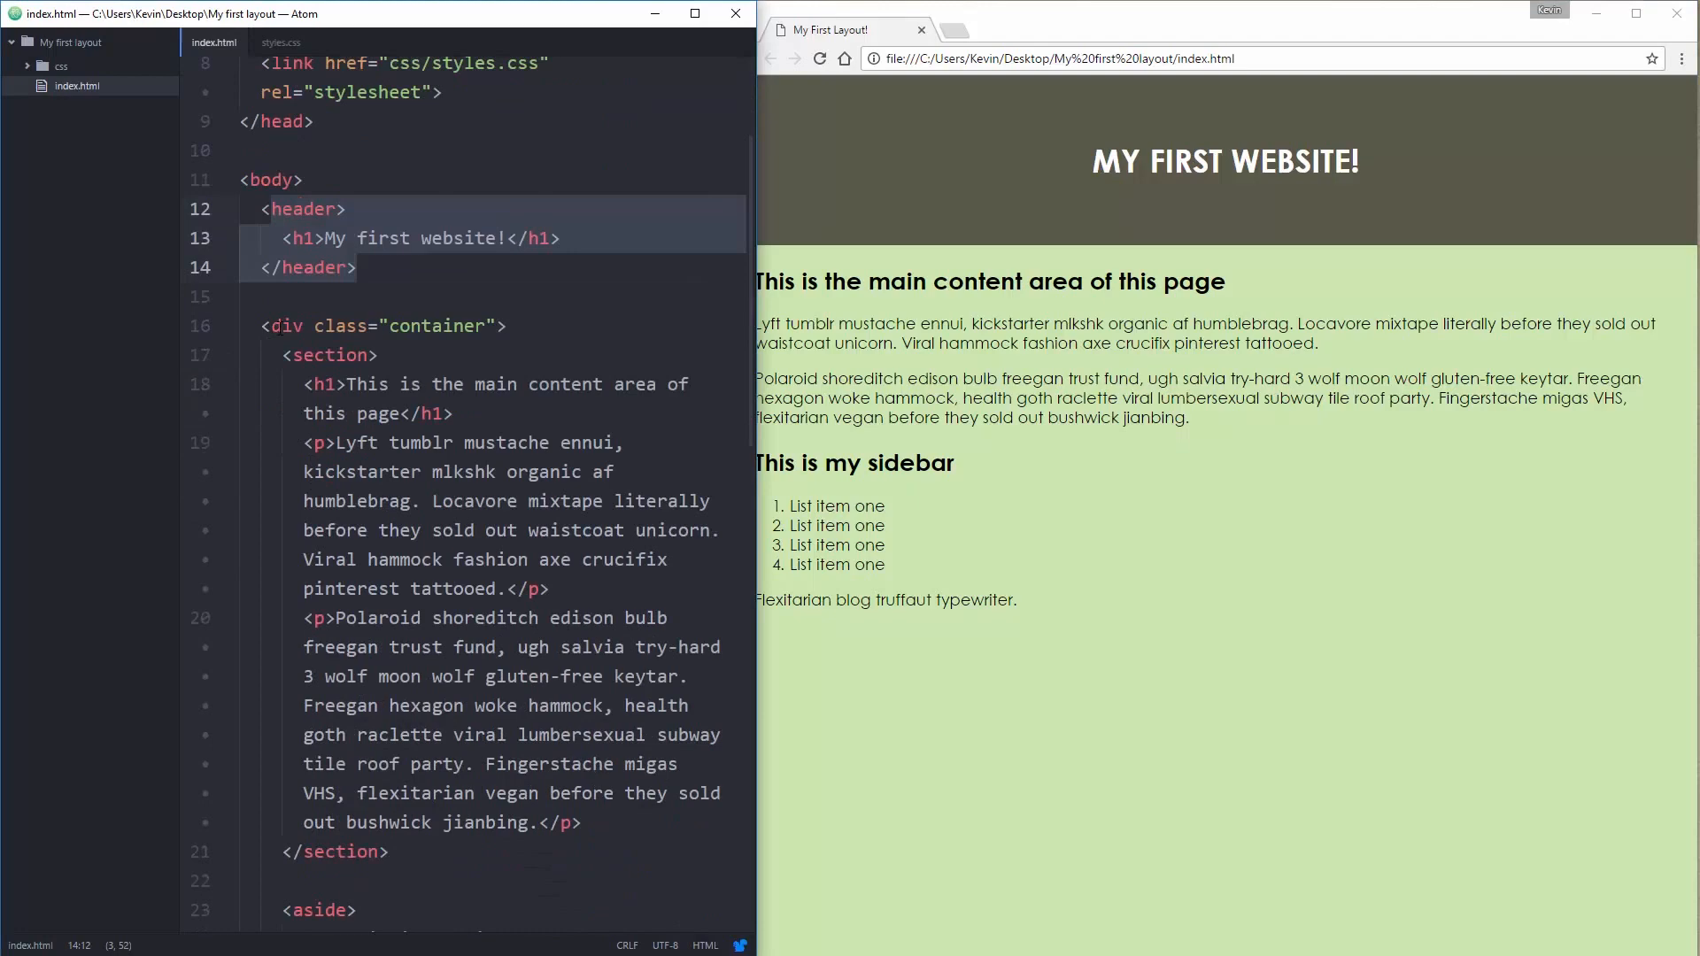
click(281, 326)
scroll(518, 368, down, 4)
scroll(531, 439, down, 2)
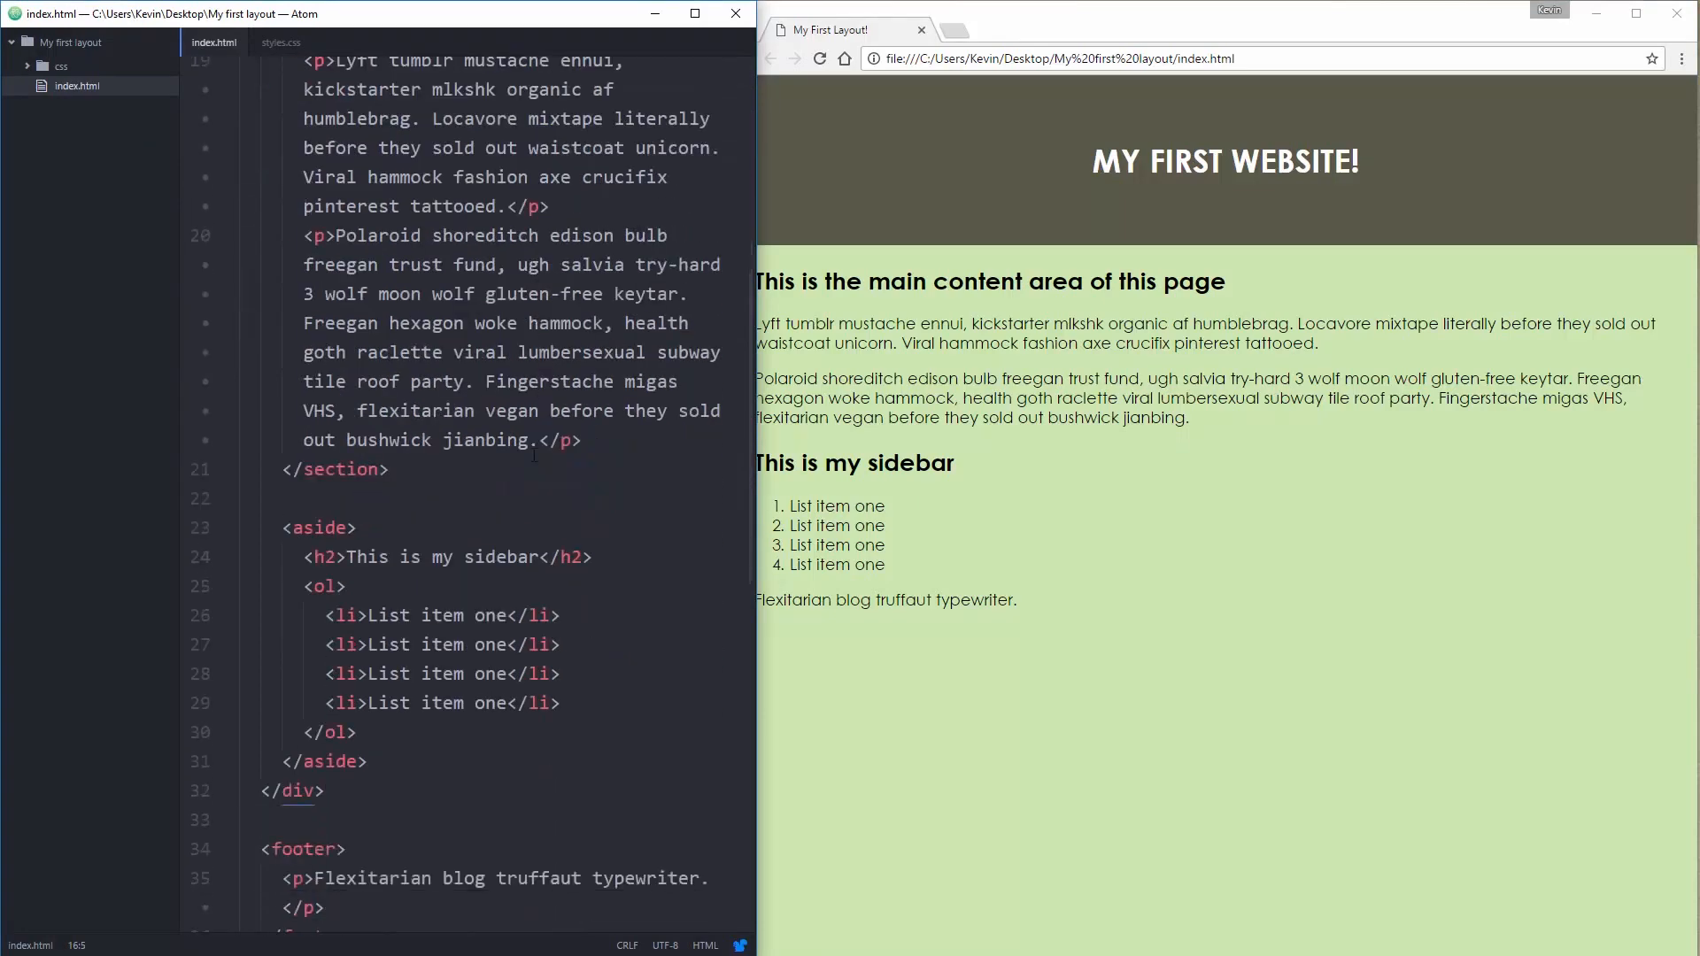
click(307, 790)
scroll(464, 531, up, 3)
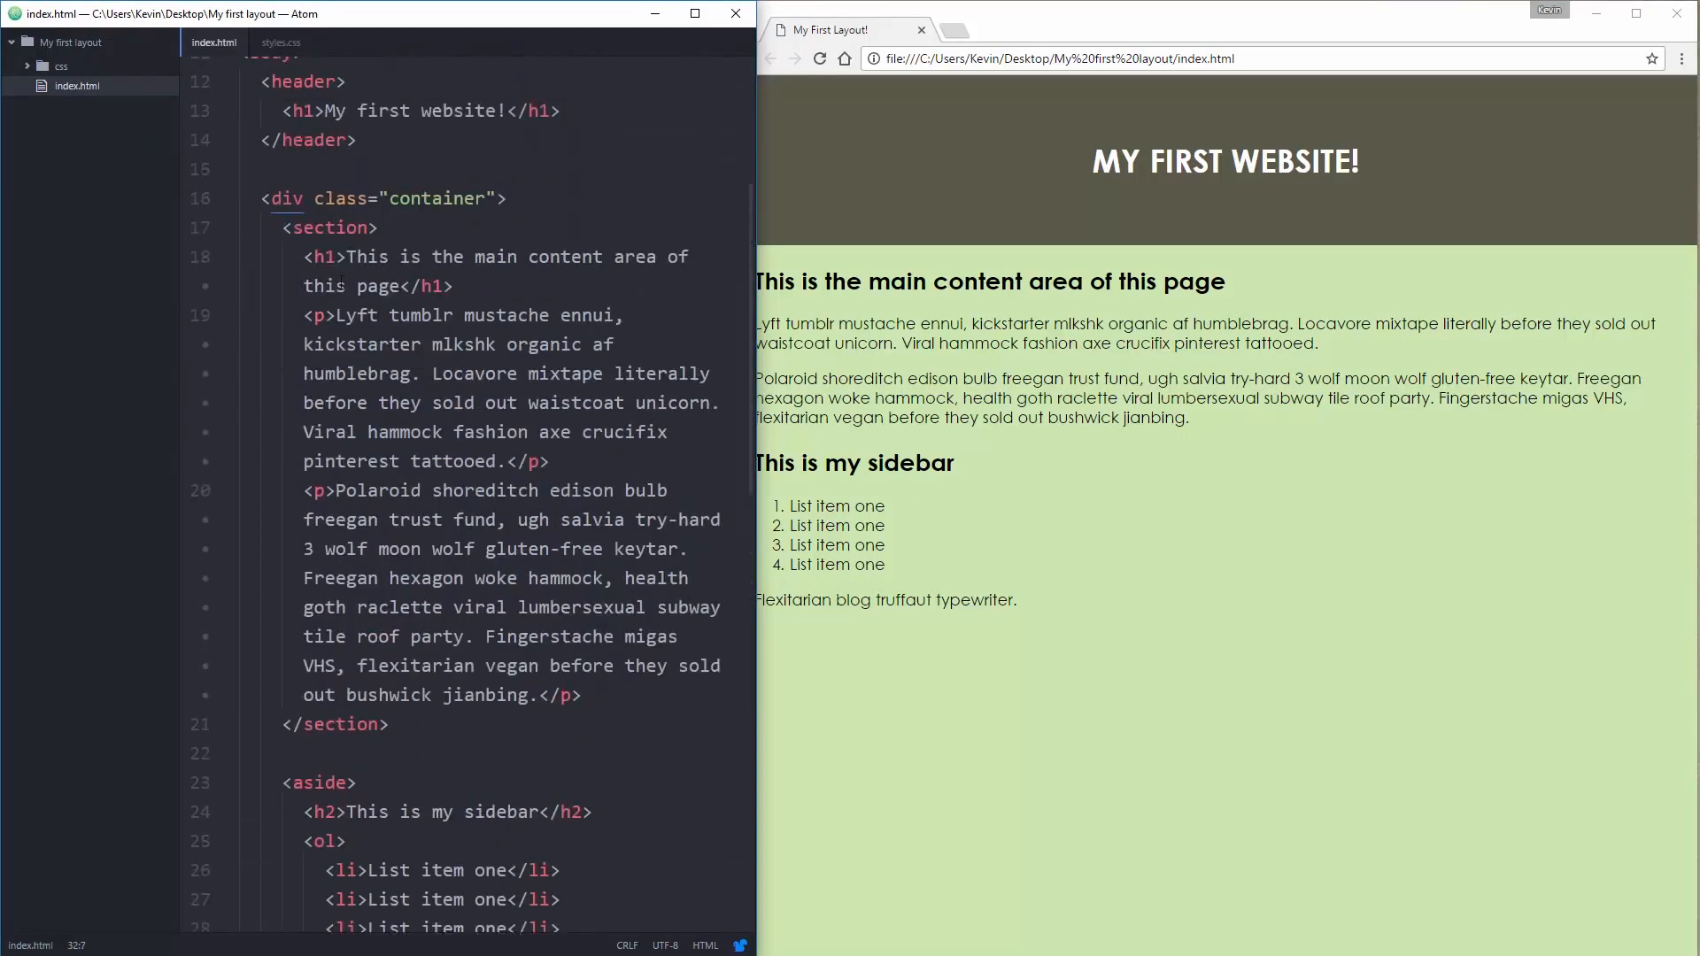
drag(283, 228, 391, 725)
scroll(492, 531, down, 2)
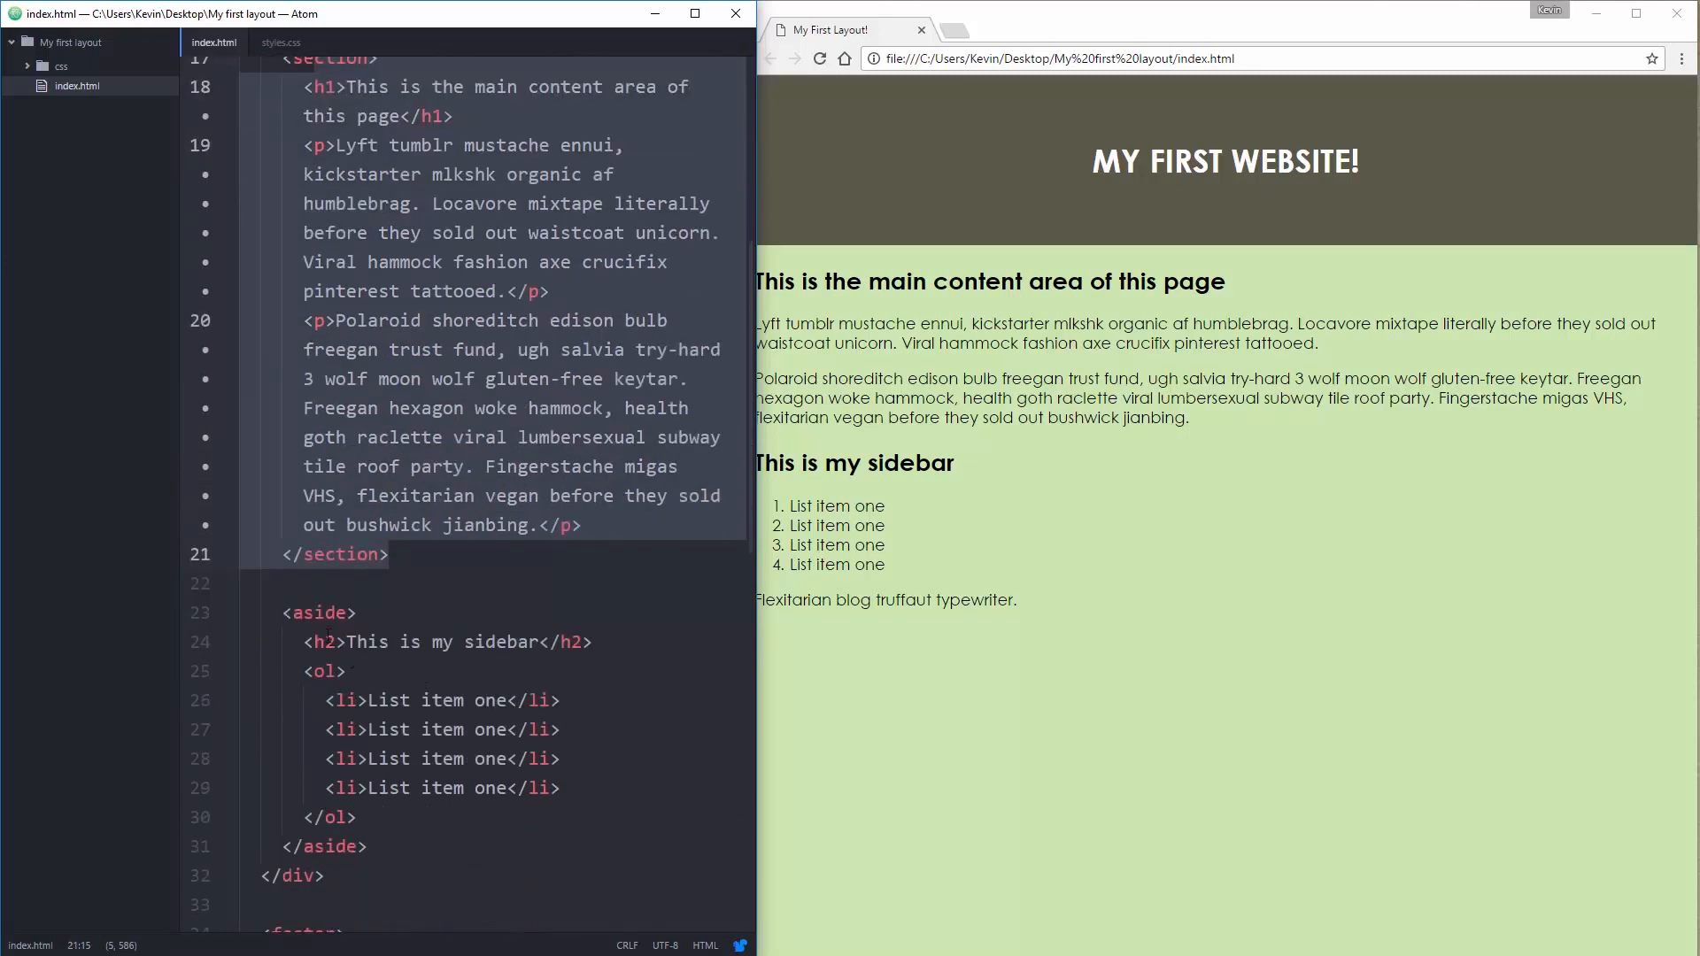
drag(283, 613, 369, 846)
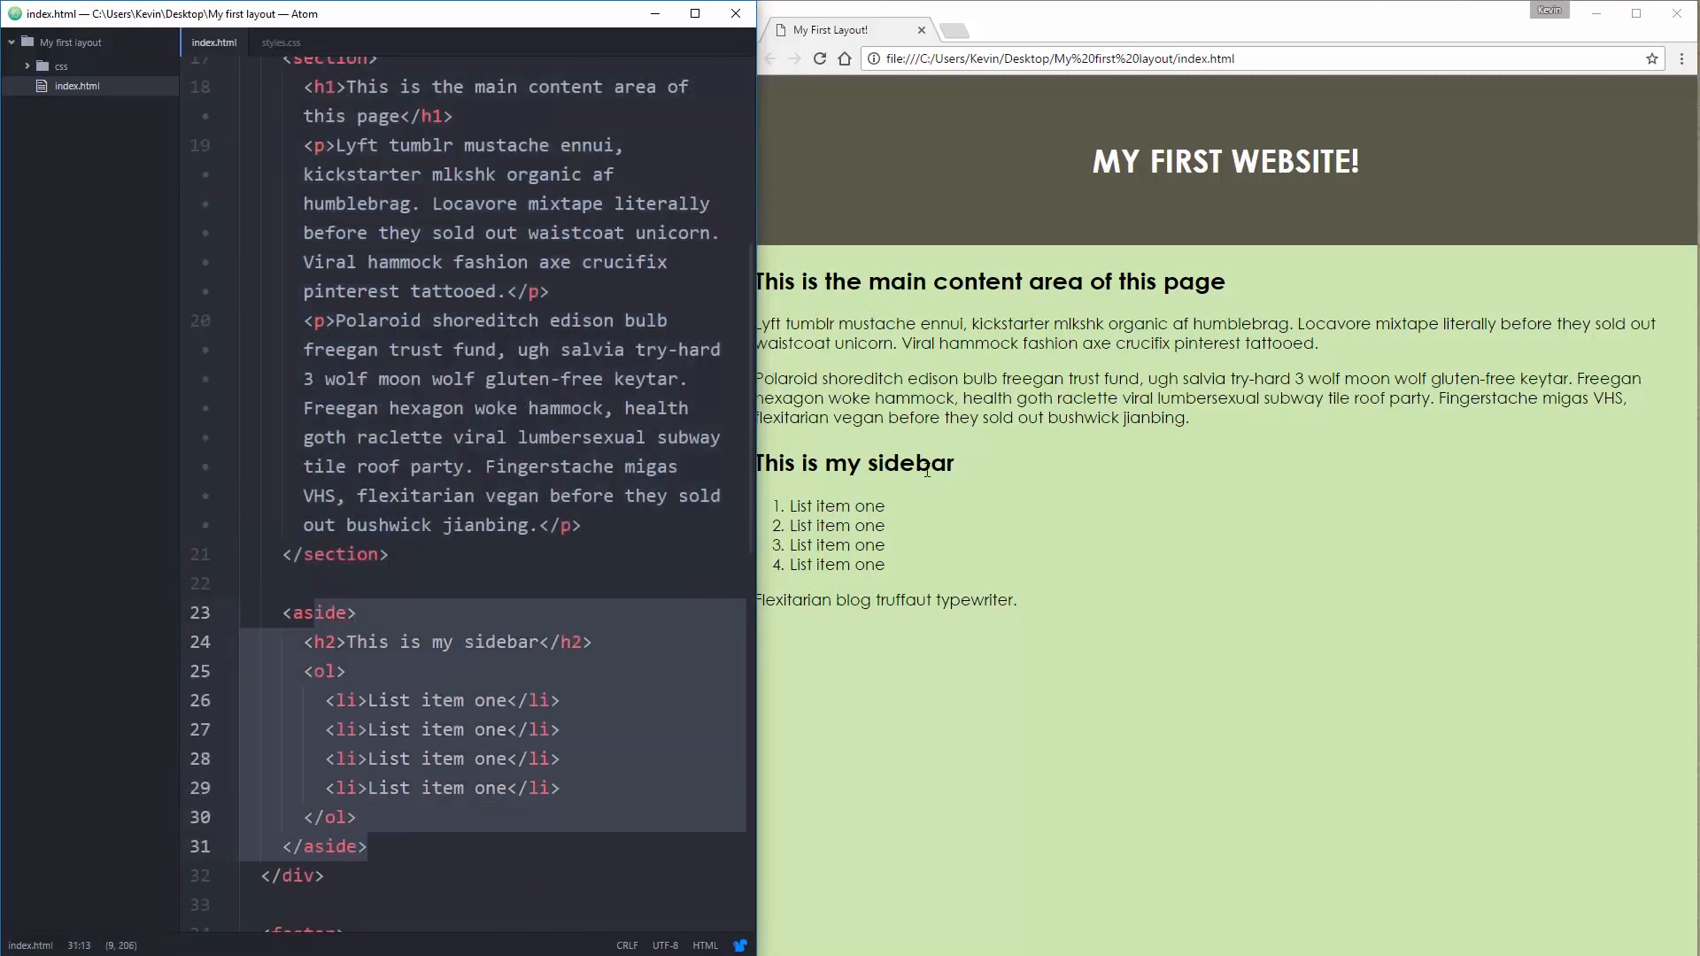
click(993, 314)
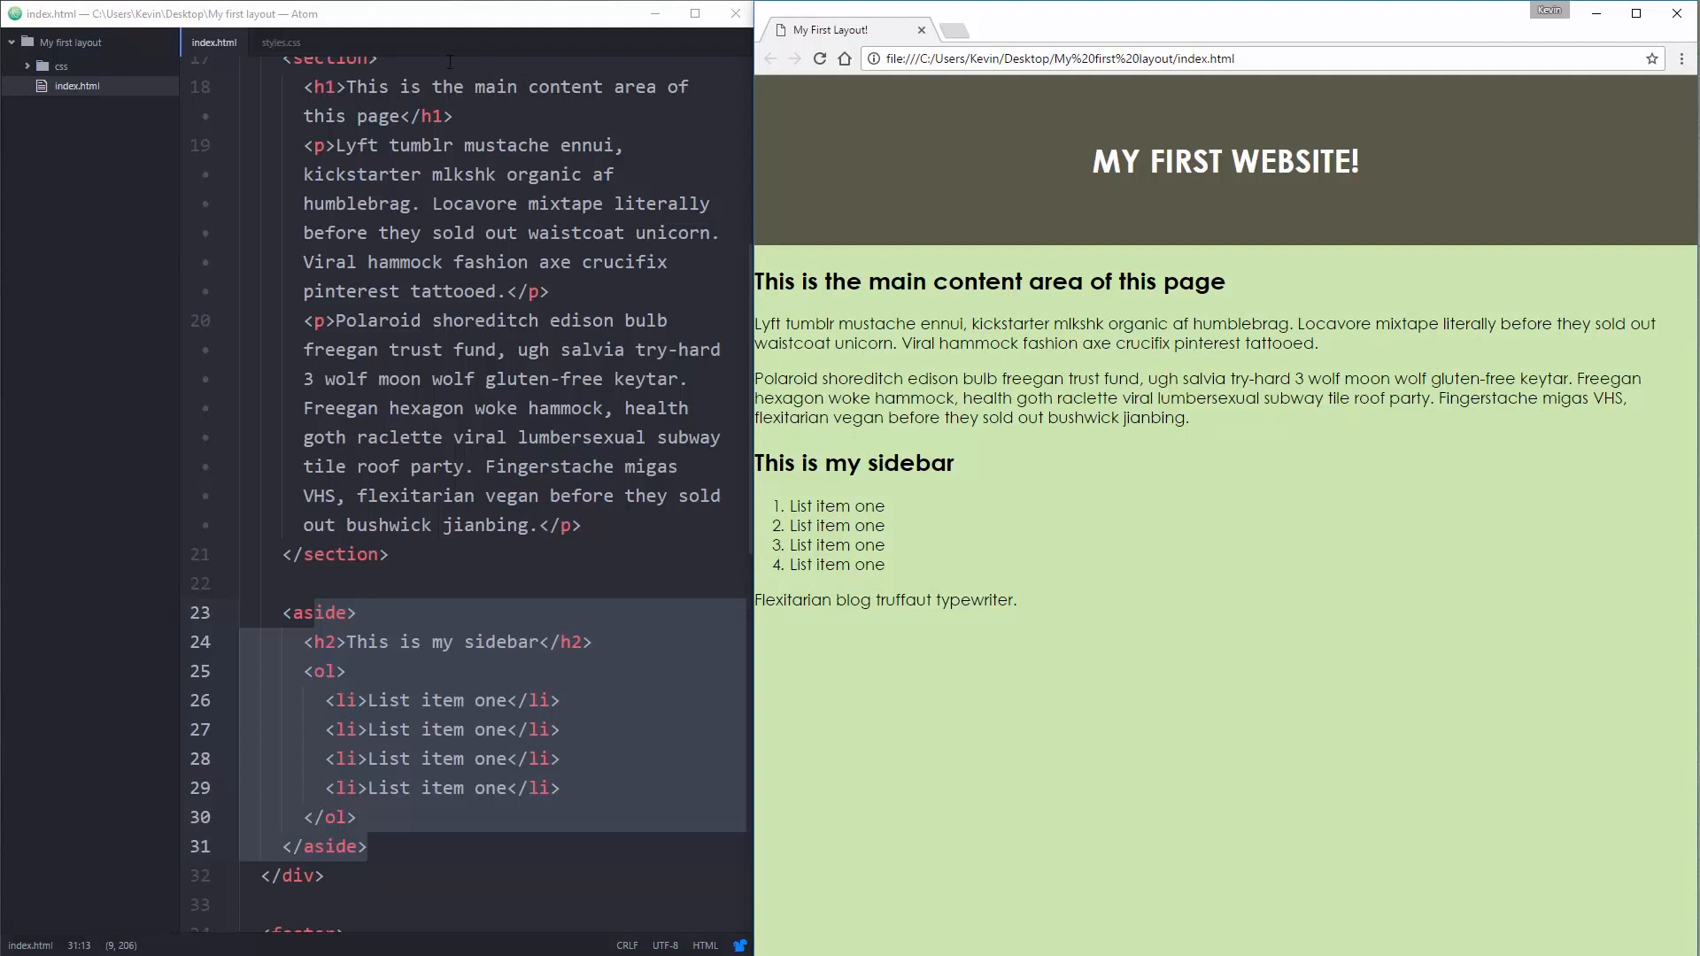
click(269, 45)
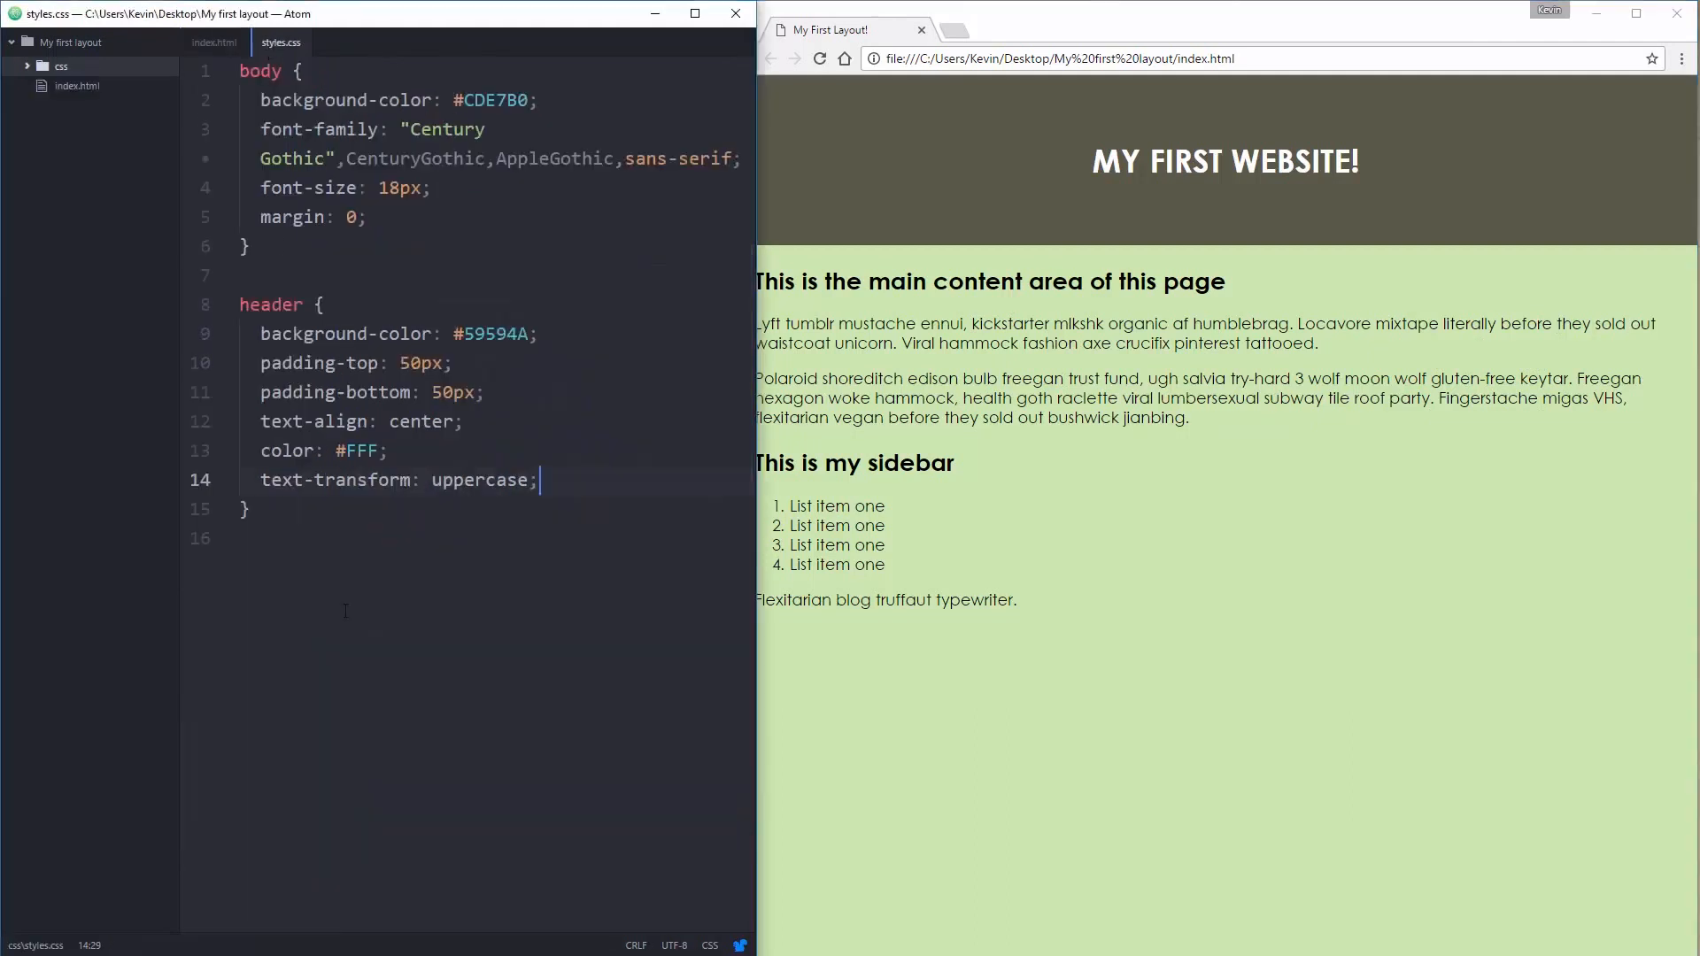
click(332, 567)
Step: Create a .container rule with width: 80% and check the narrower content
key(Return)
text(container )
text({)
key(Return)
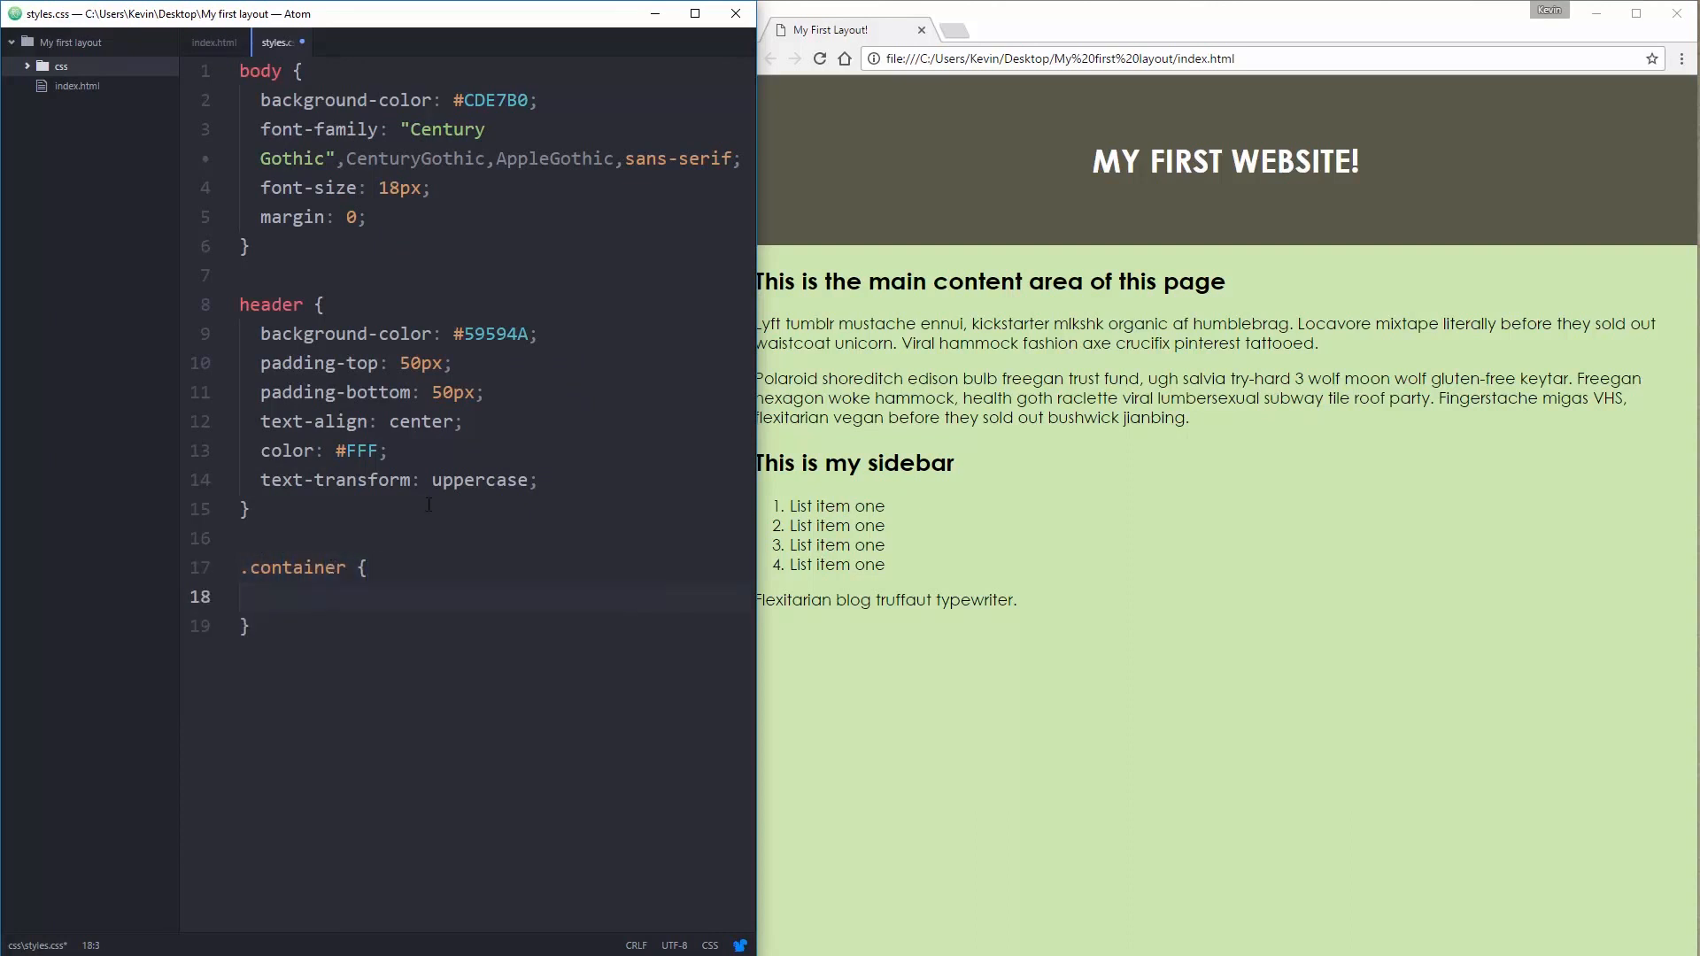
text(wid)
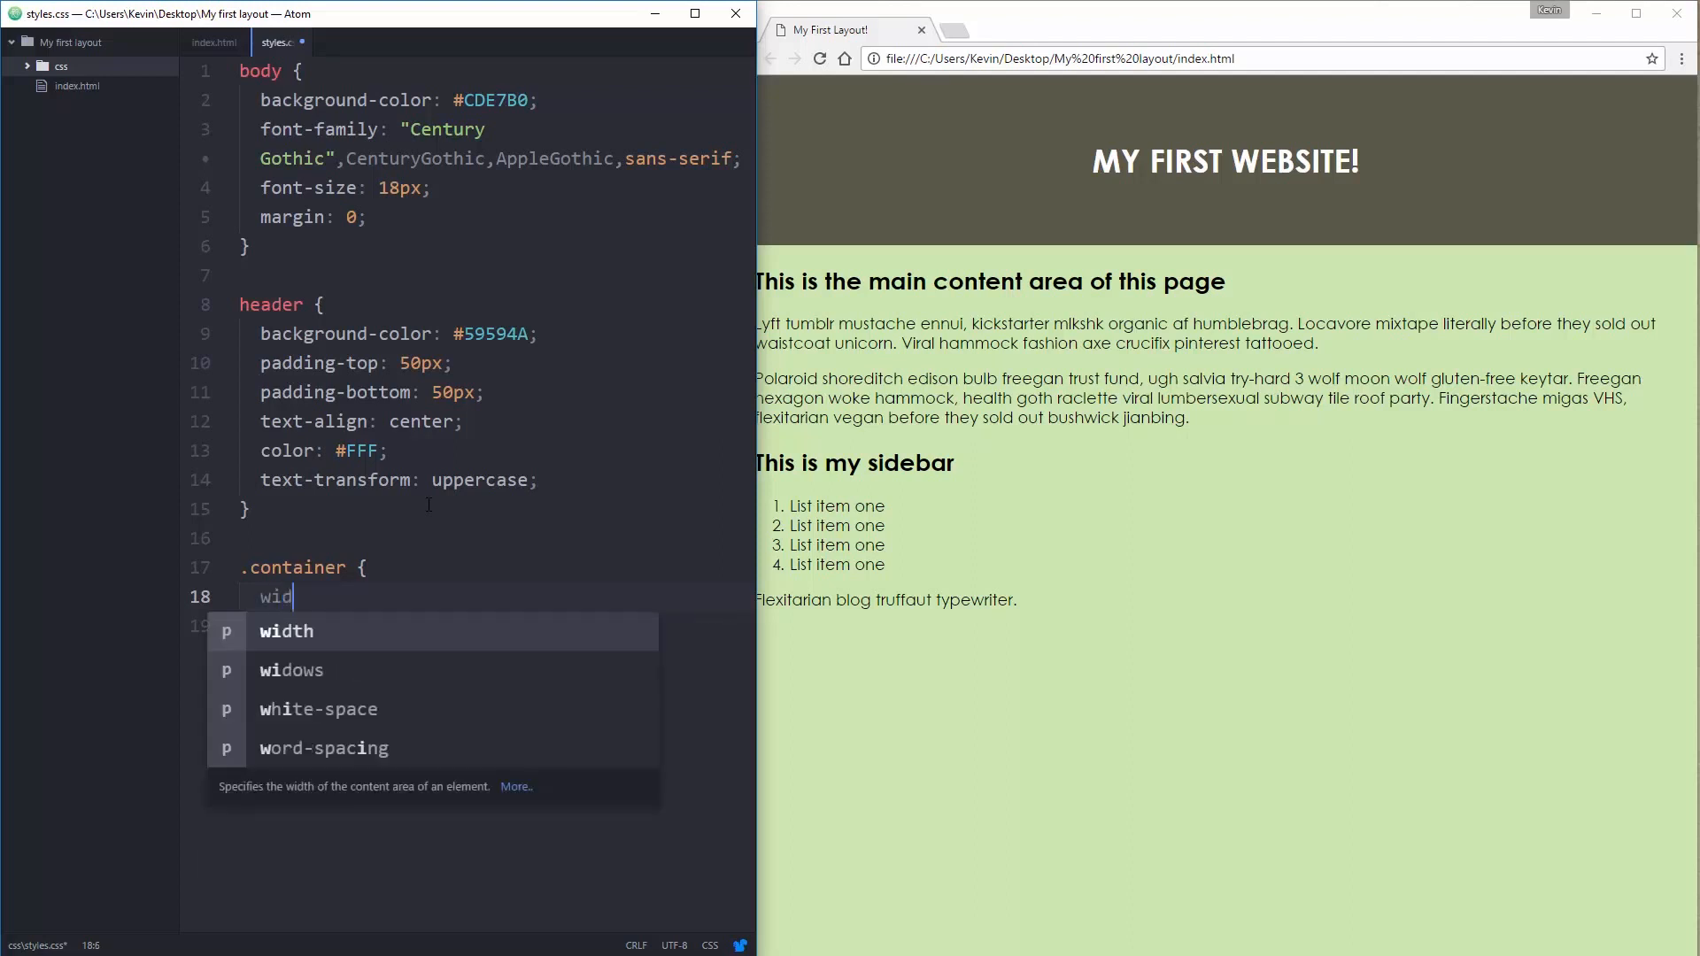
text(th:)
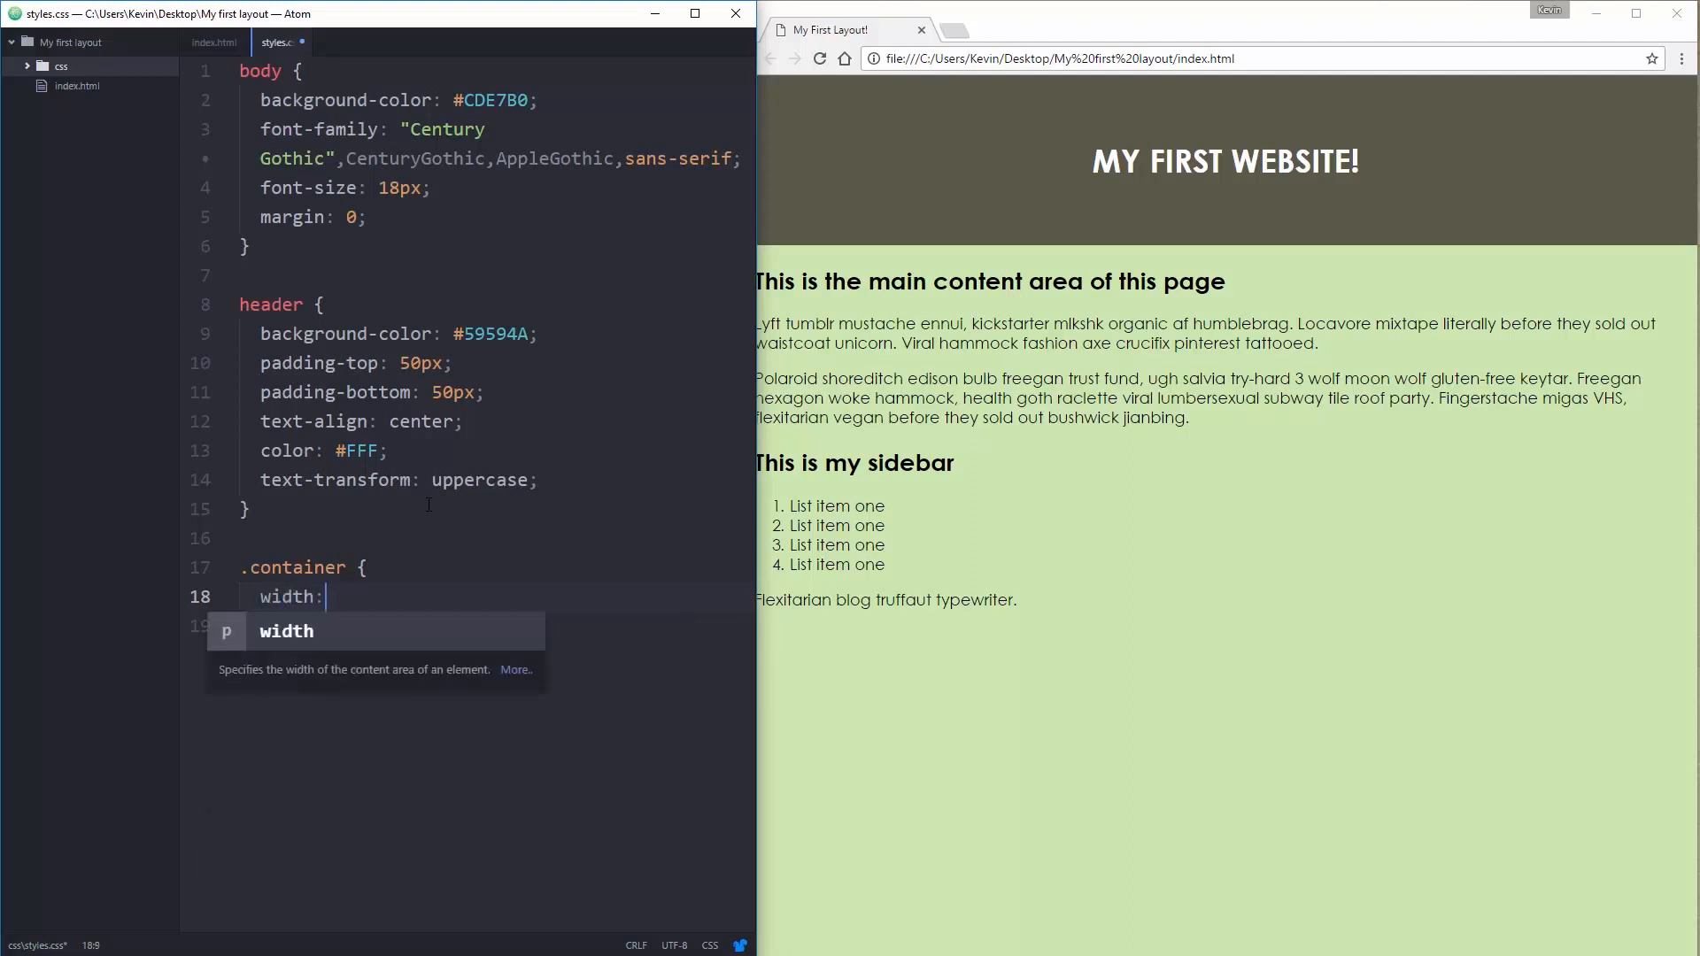
text( 80&)
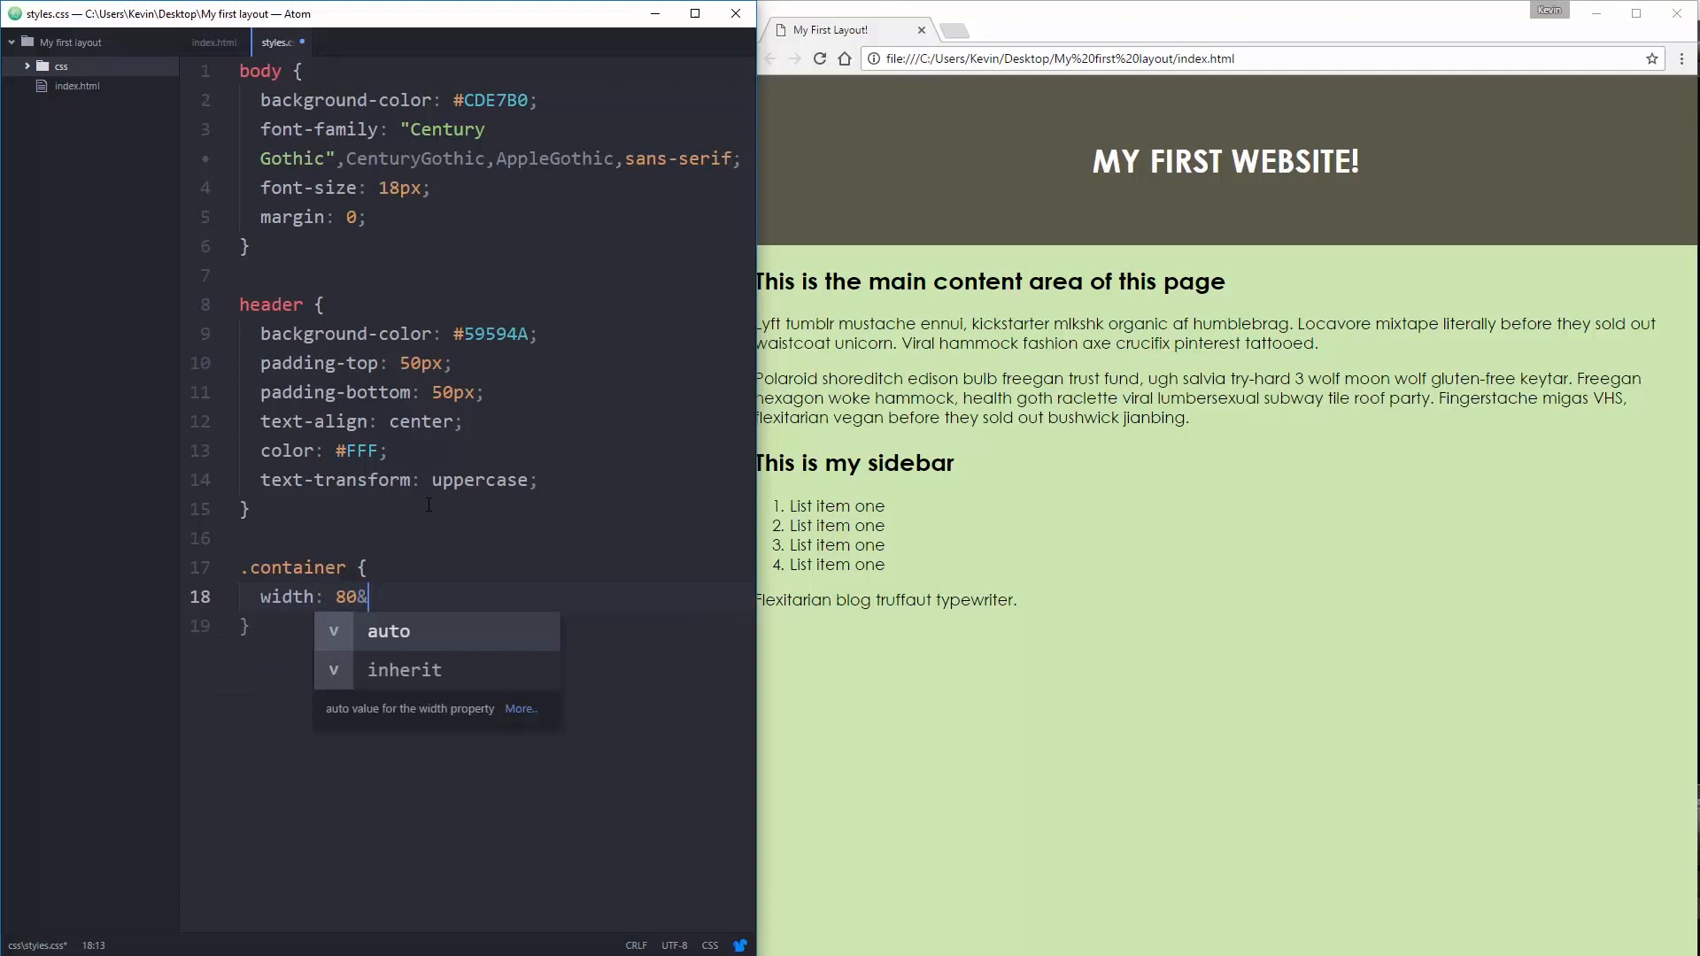
key(BackSpace)
text(%)
text(;)
key(ctrl+s)
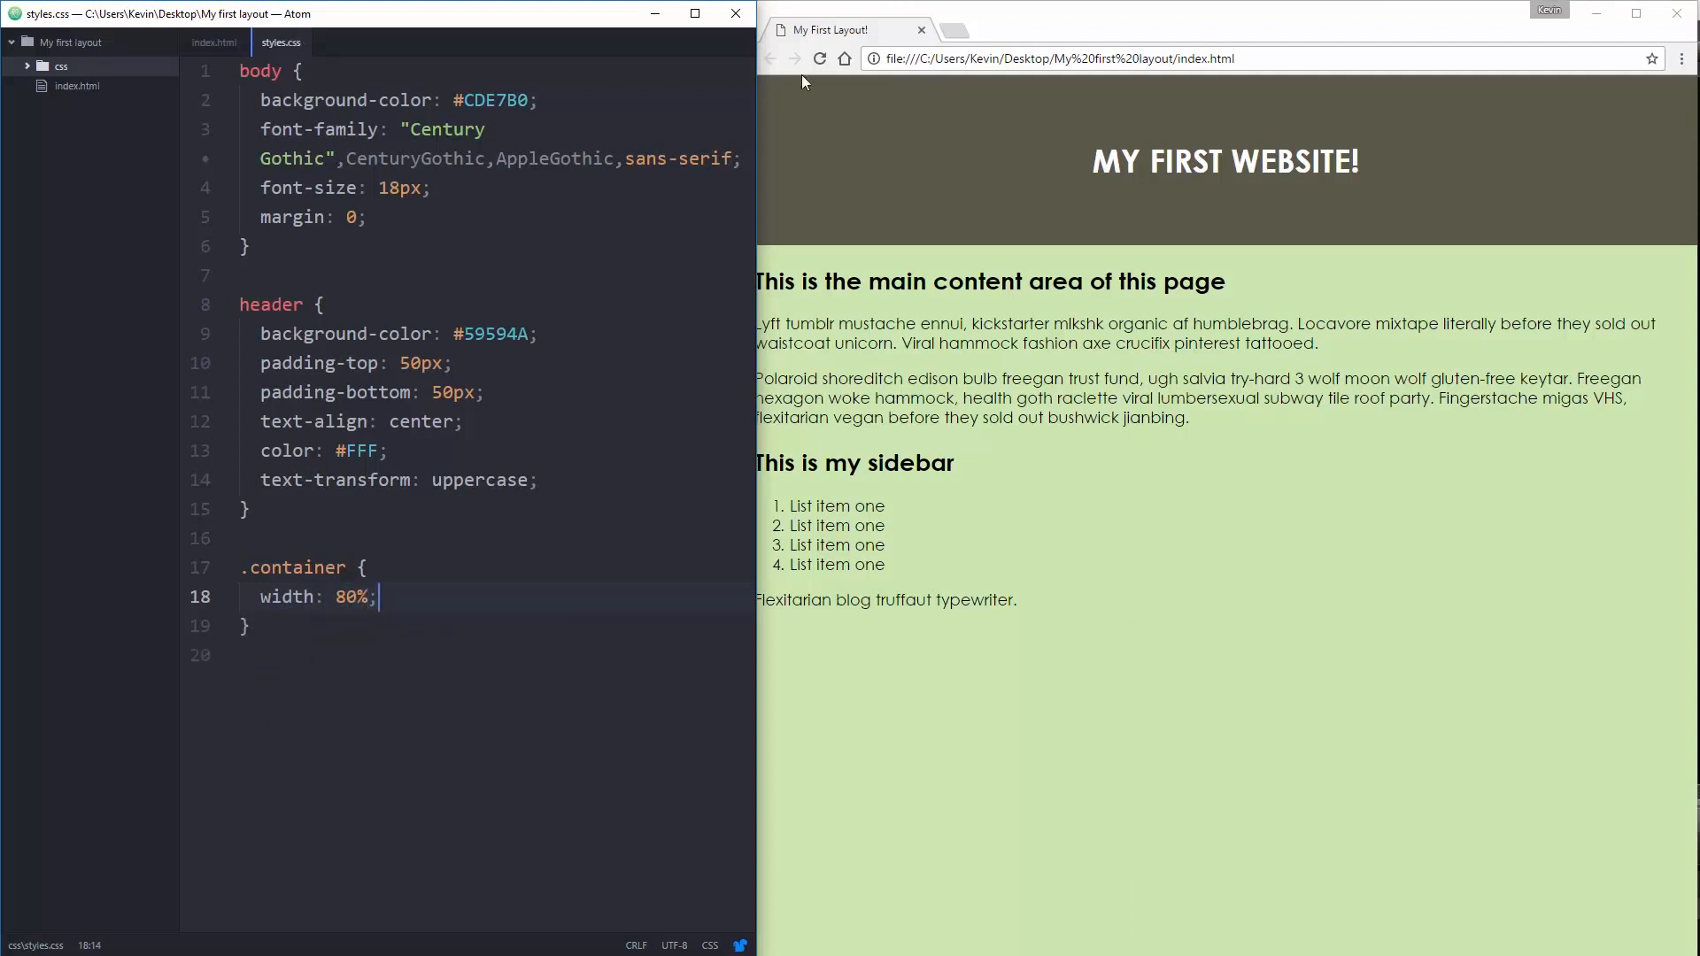
click(819, 58)
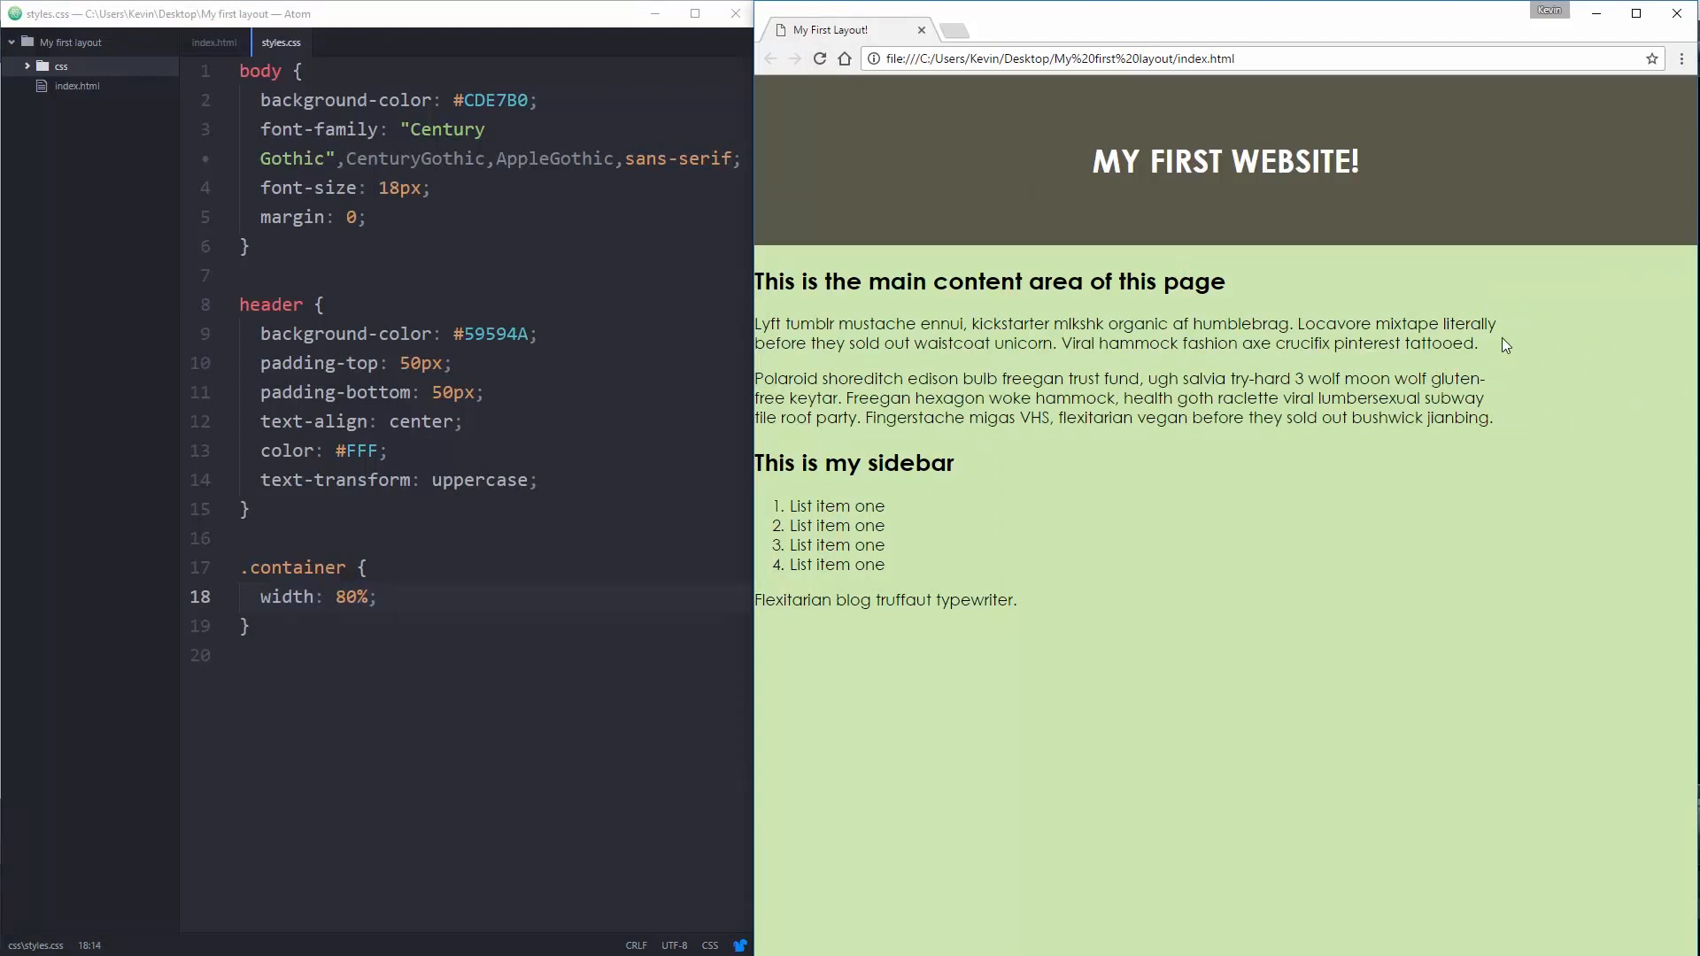
Step: Add margin: 0 auto to .container so the content sits centred
click(398, 598)
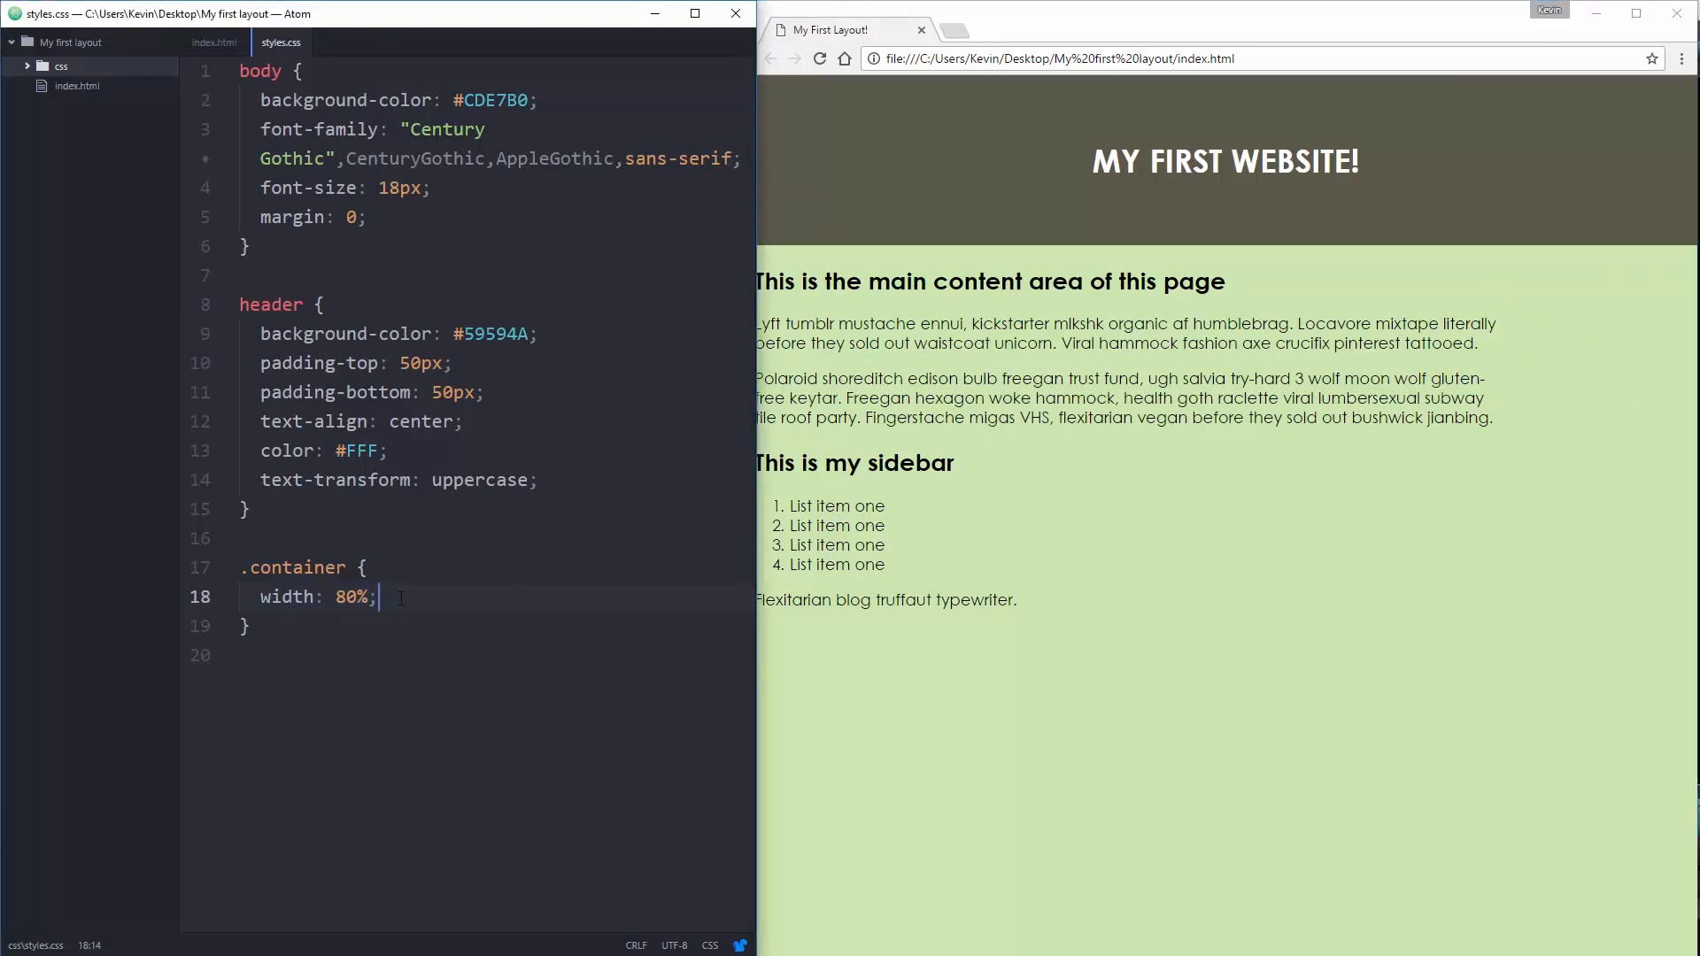
key(Return)
text(marg)
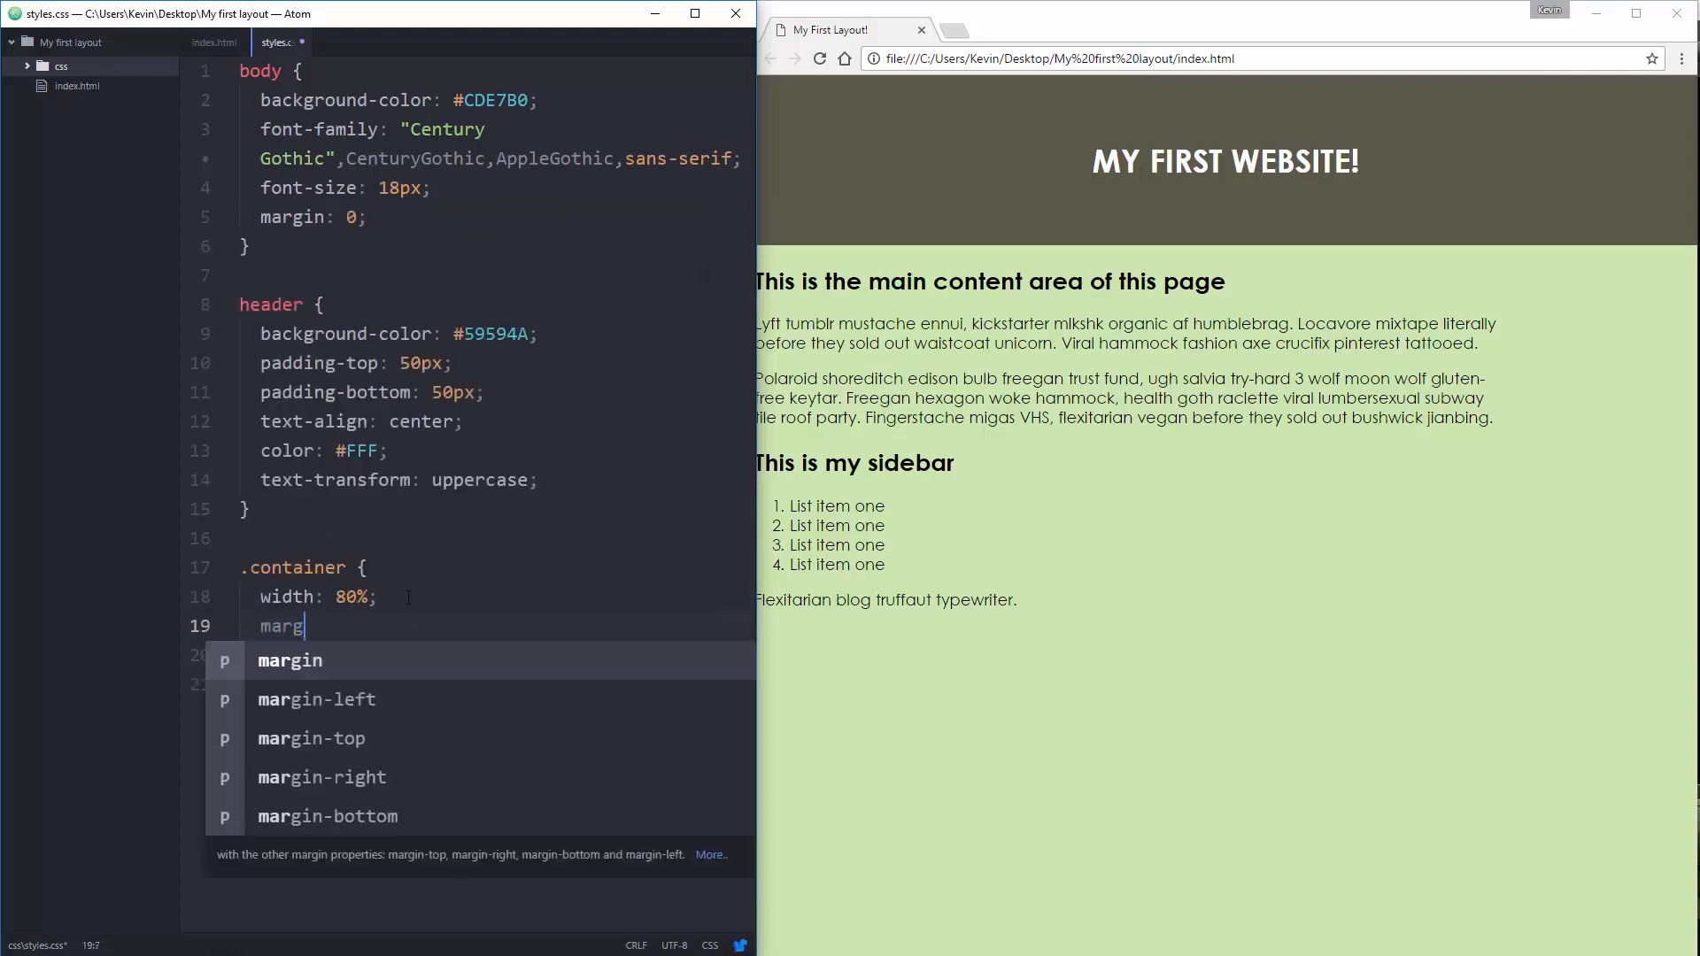
text(in: 0 )
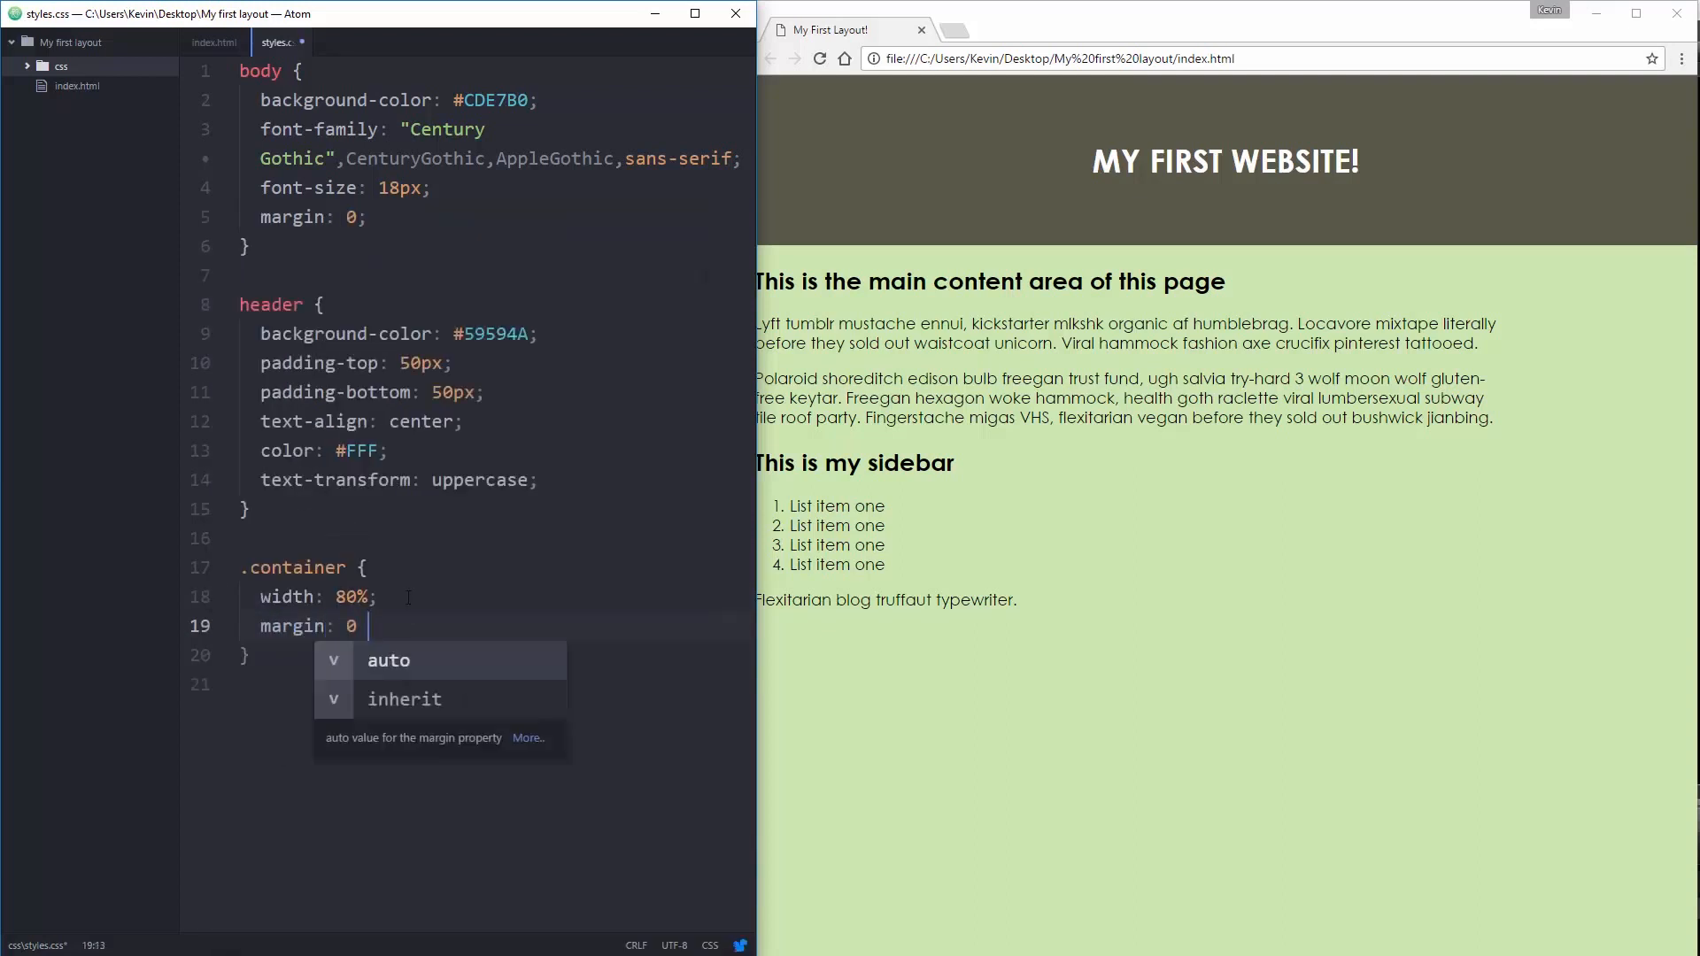
text(auto;)
key(ctrl+s)
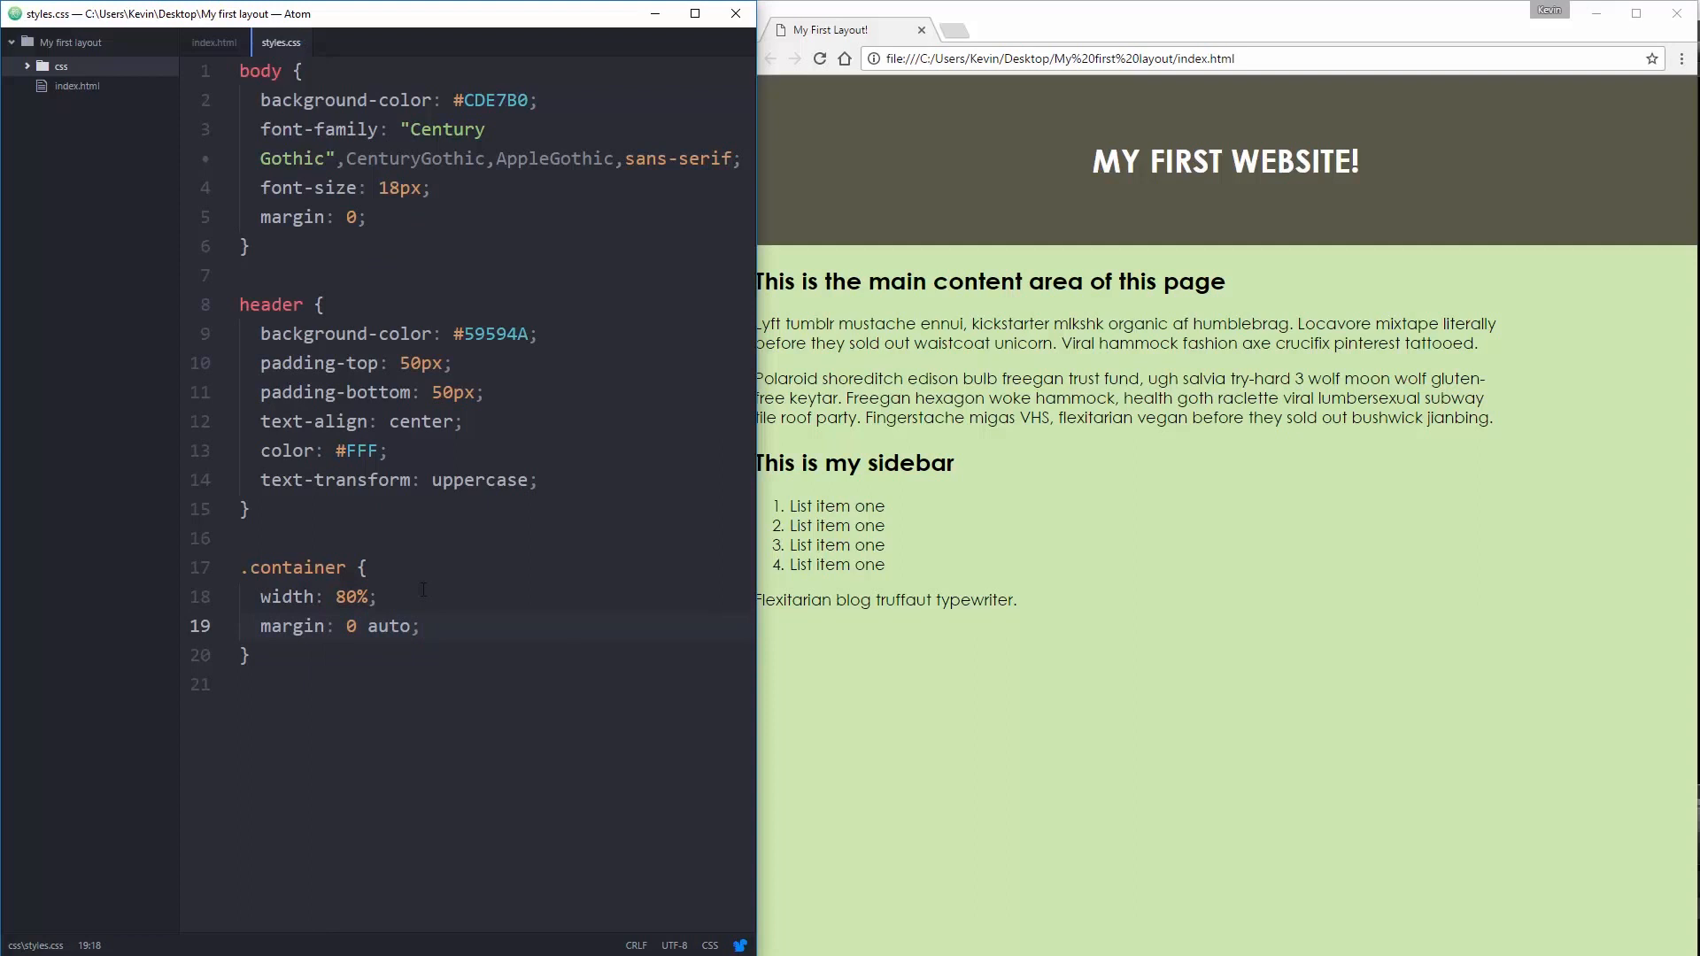
click(819, 58)
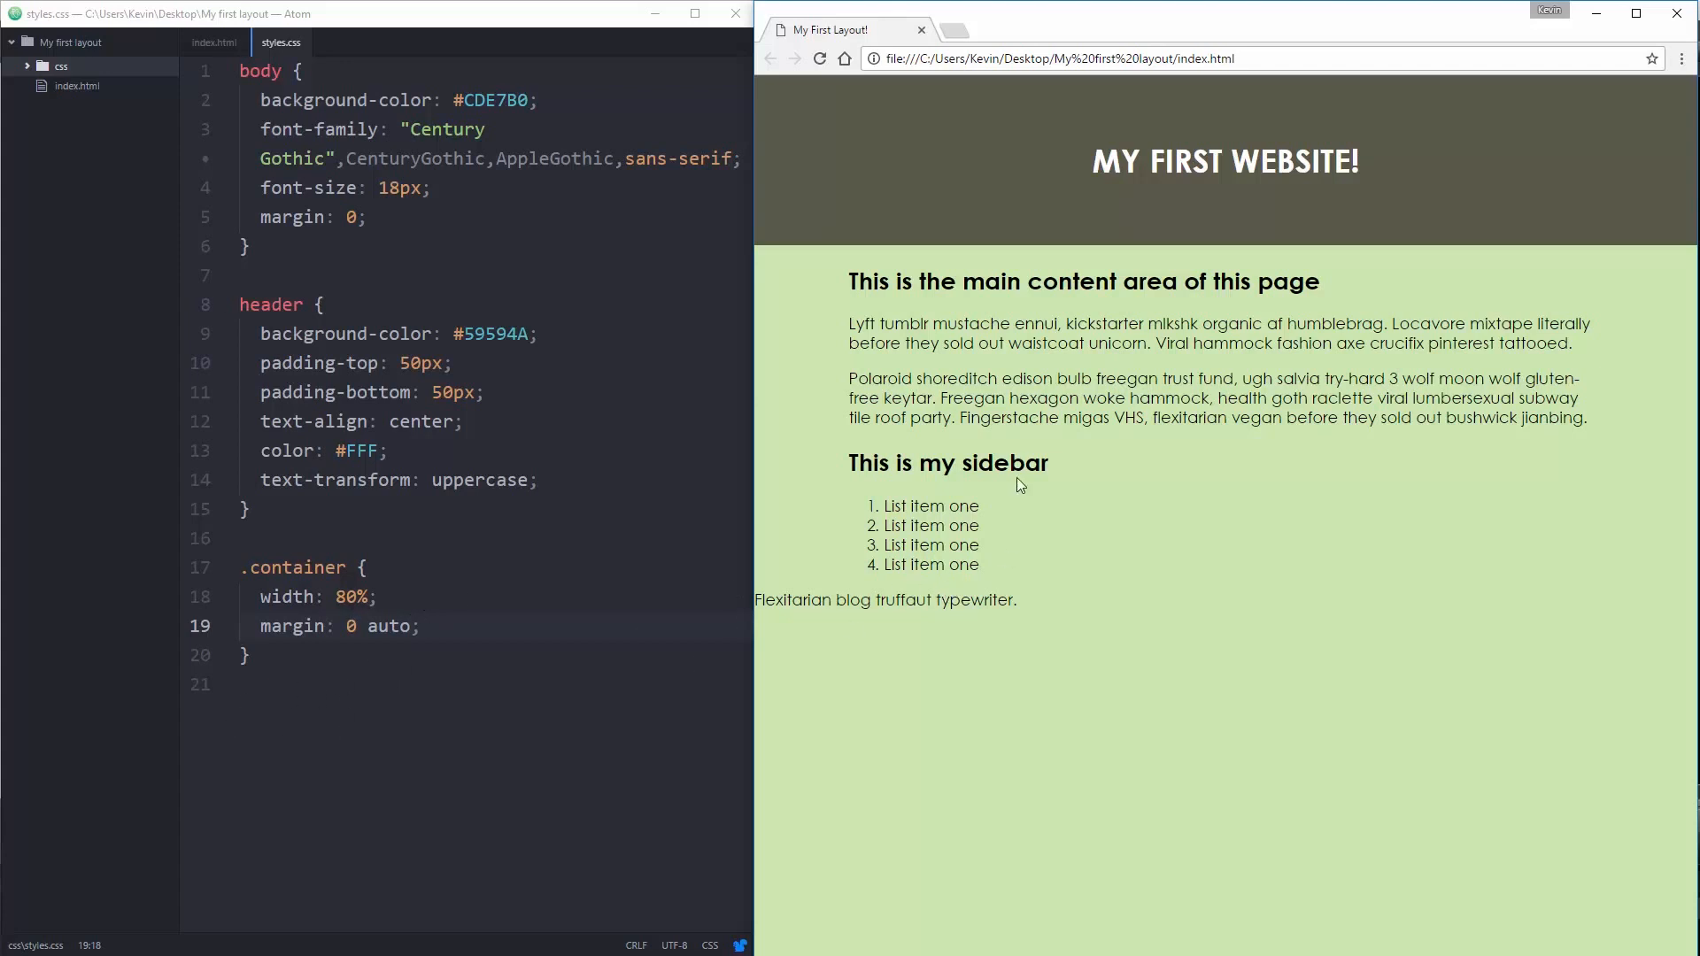
Step: Add empty section and aside rules below the container rule
click(293, 655)
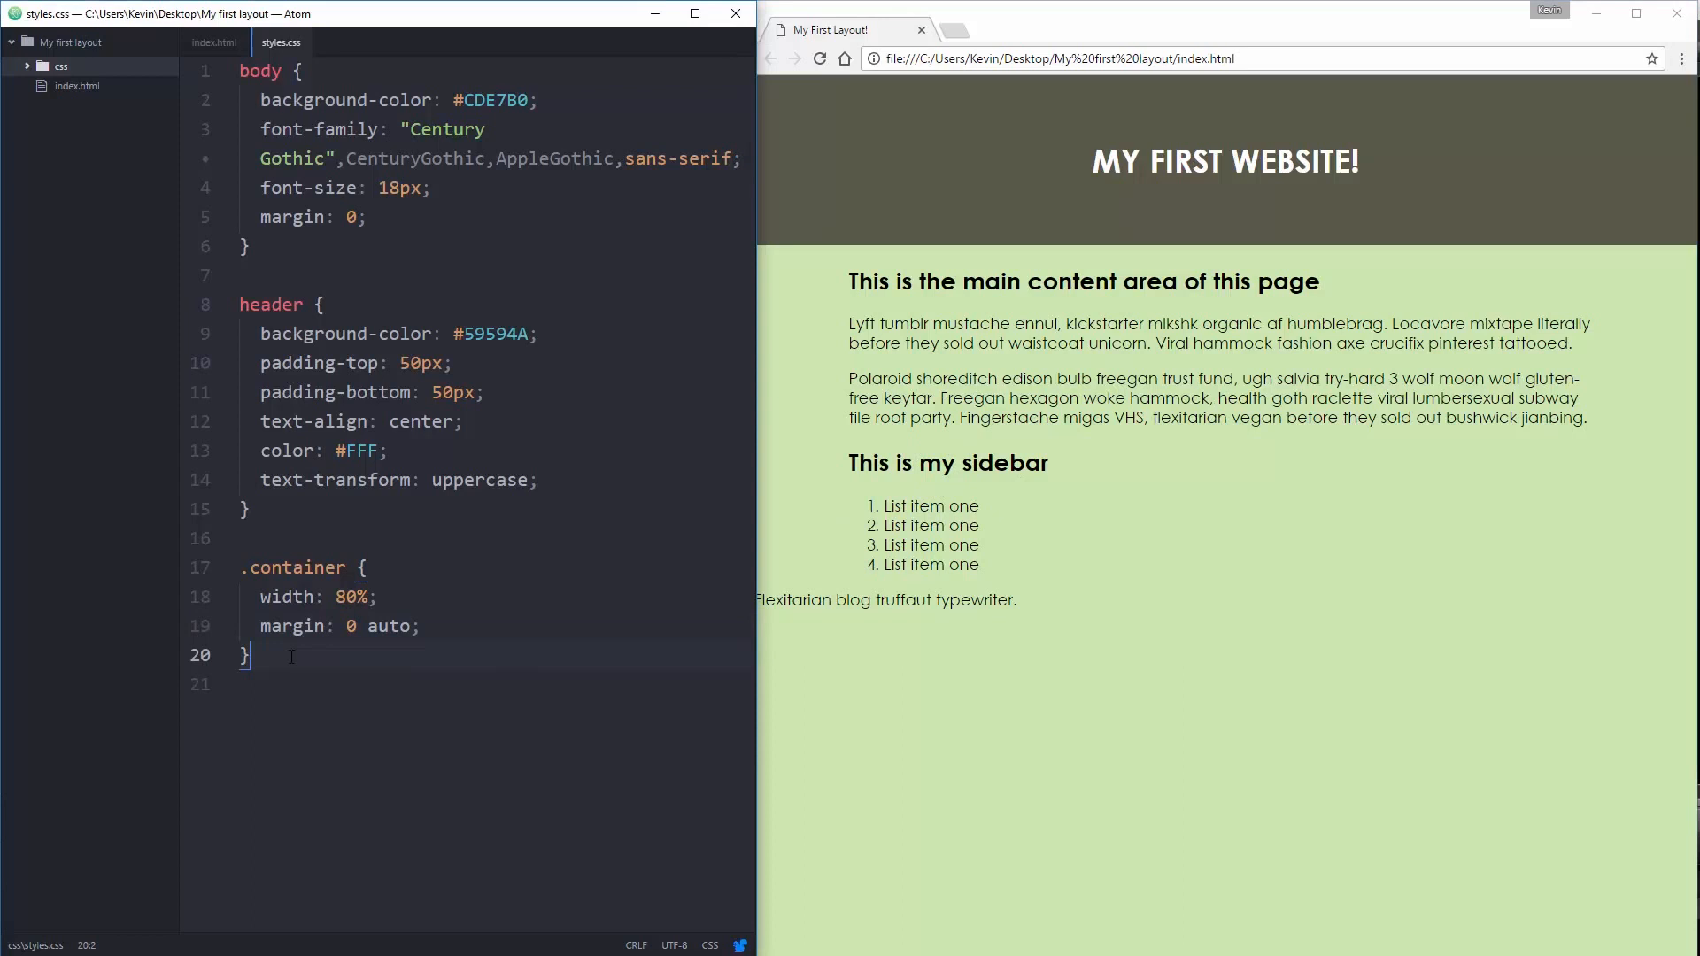
key(Return)
key(Return)
text(section)
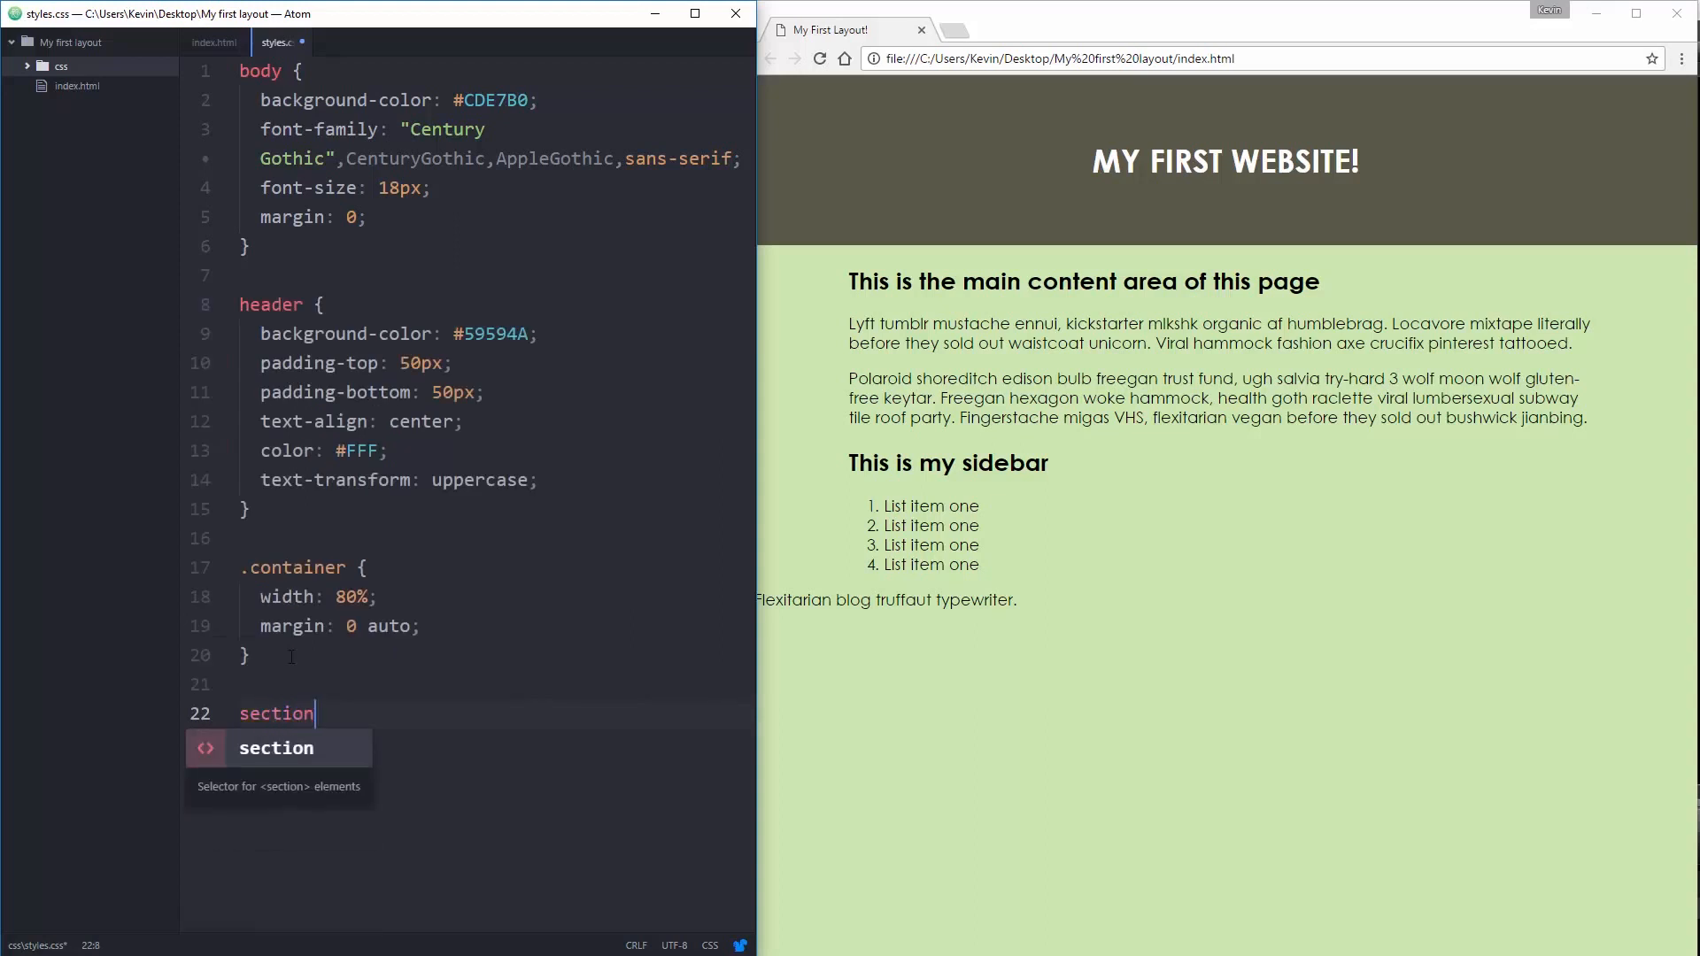
text( {)
key(Return)
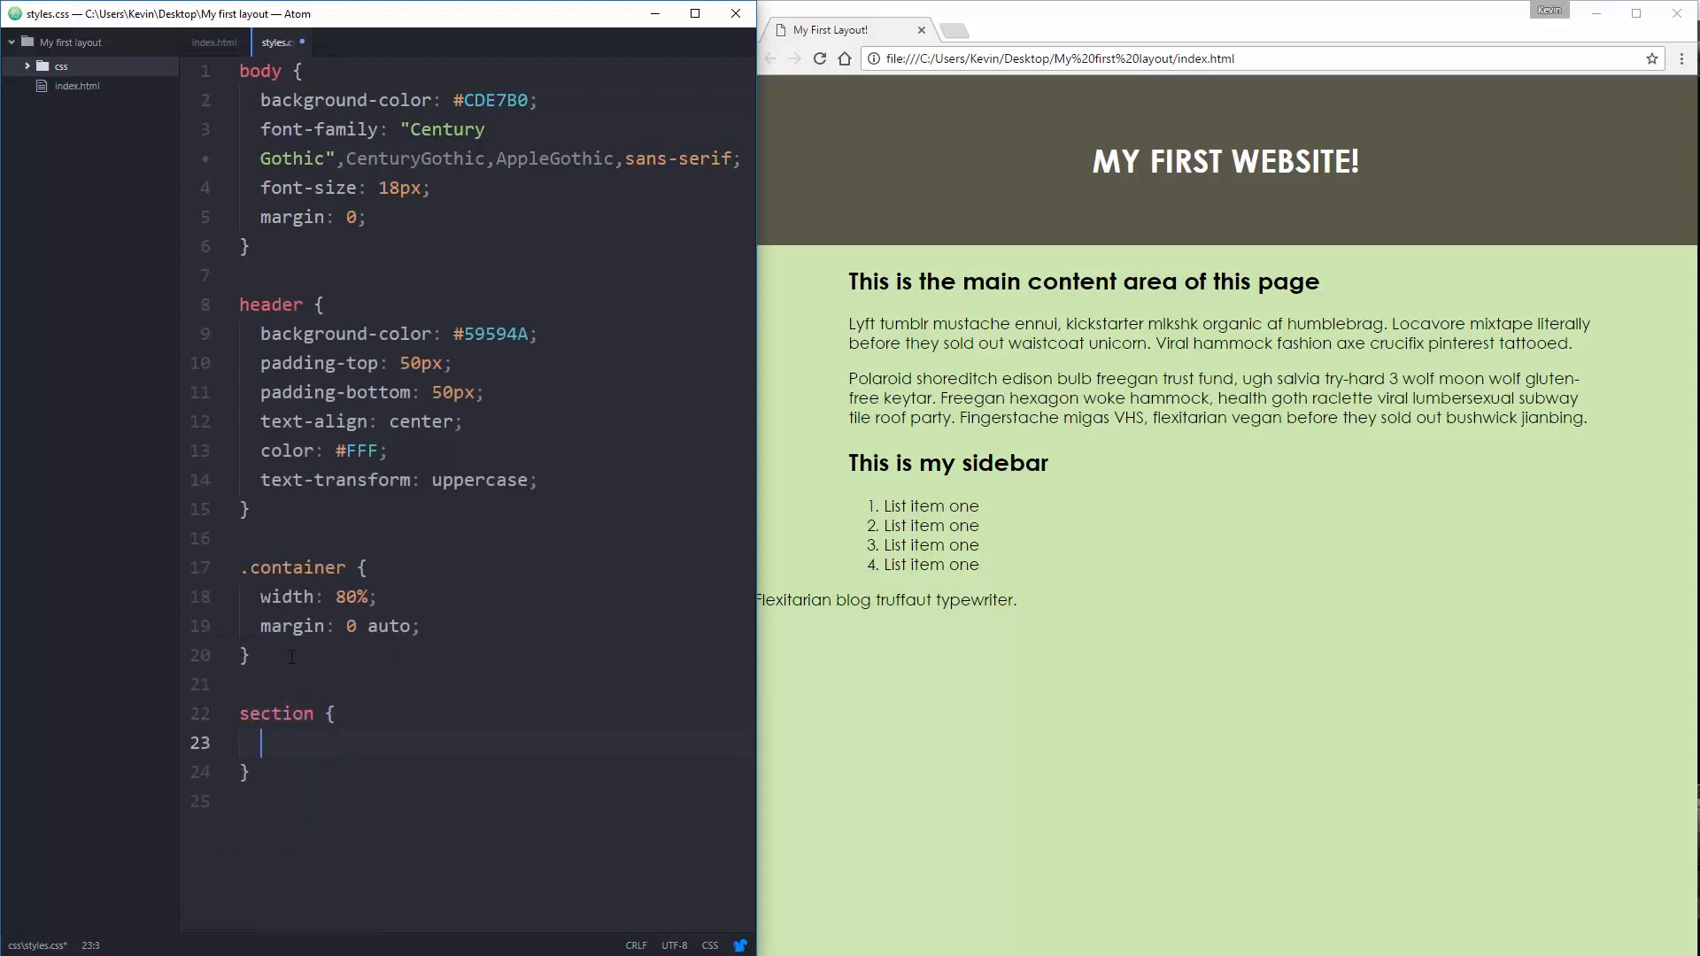
key(Down)
key(Return)
key(Return)
text(as)
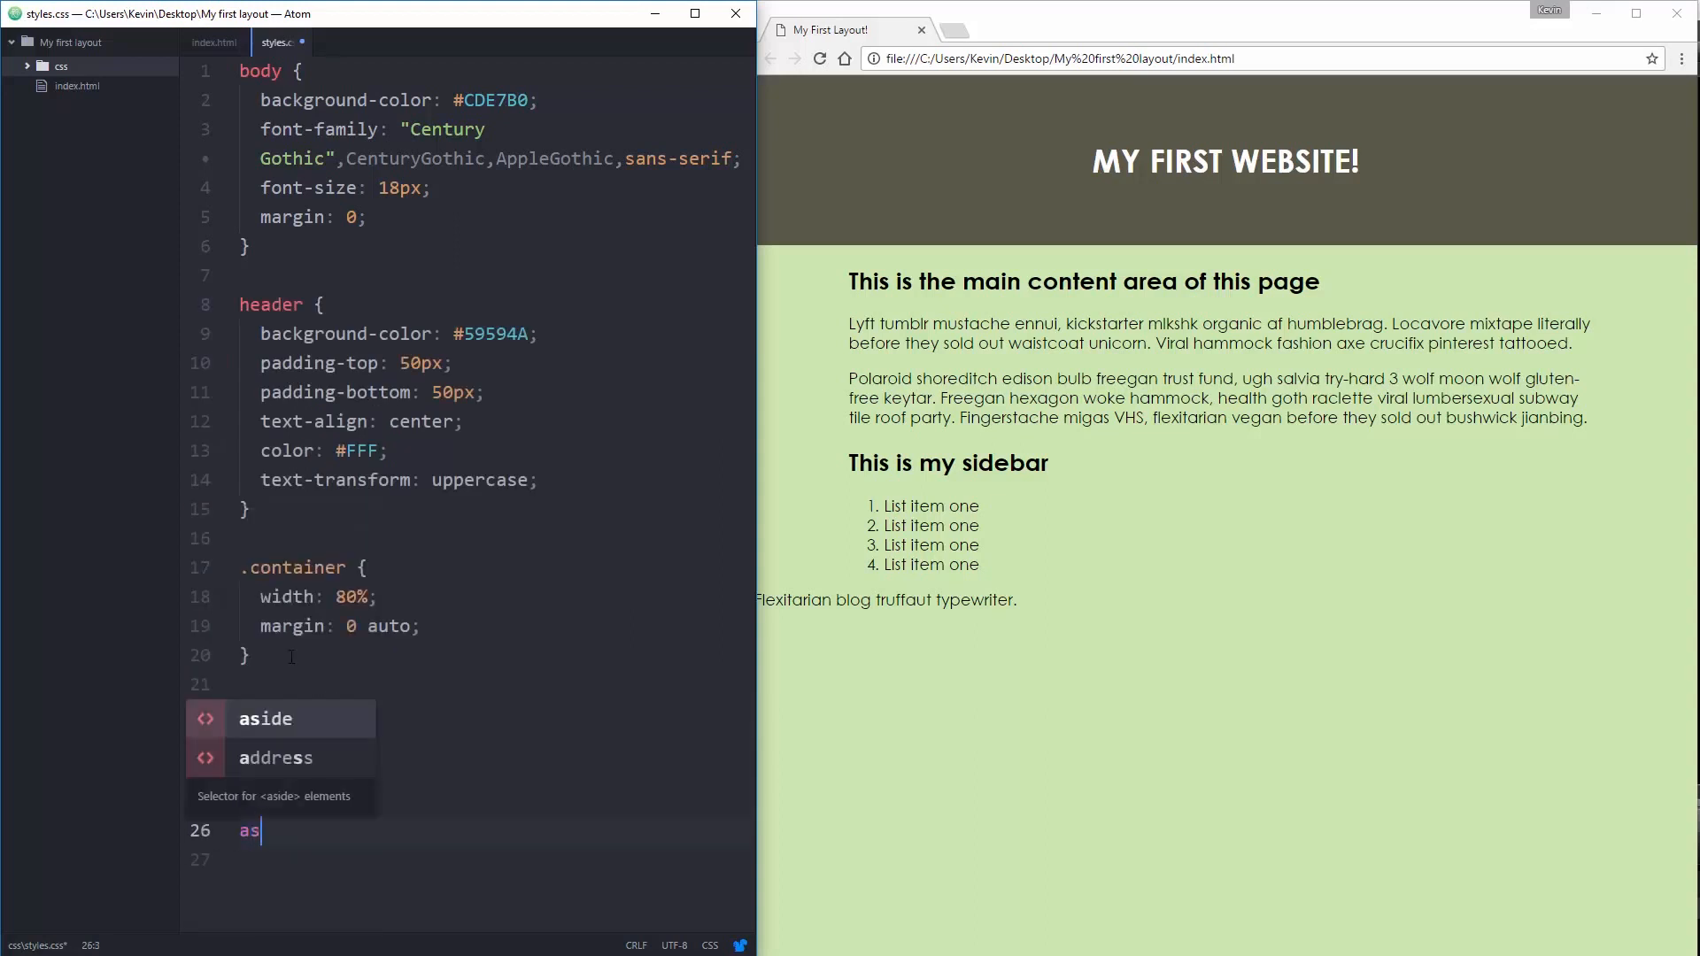
text(ide {)
key(Return)
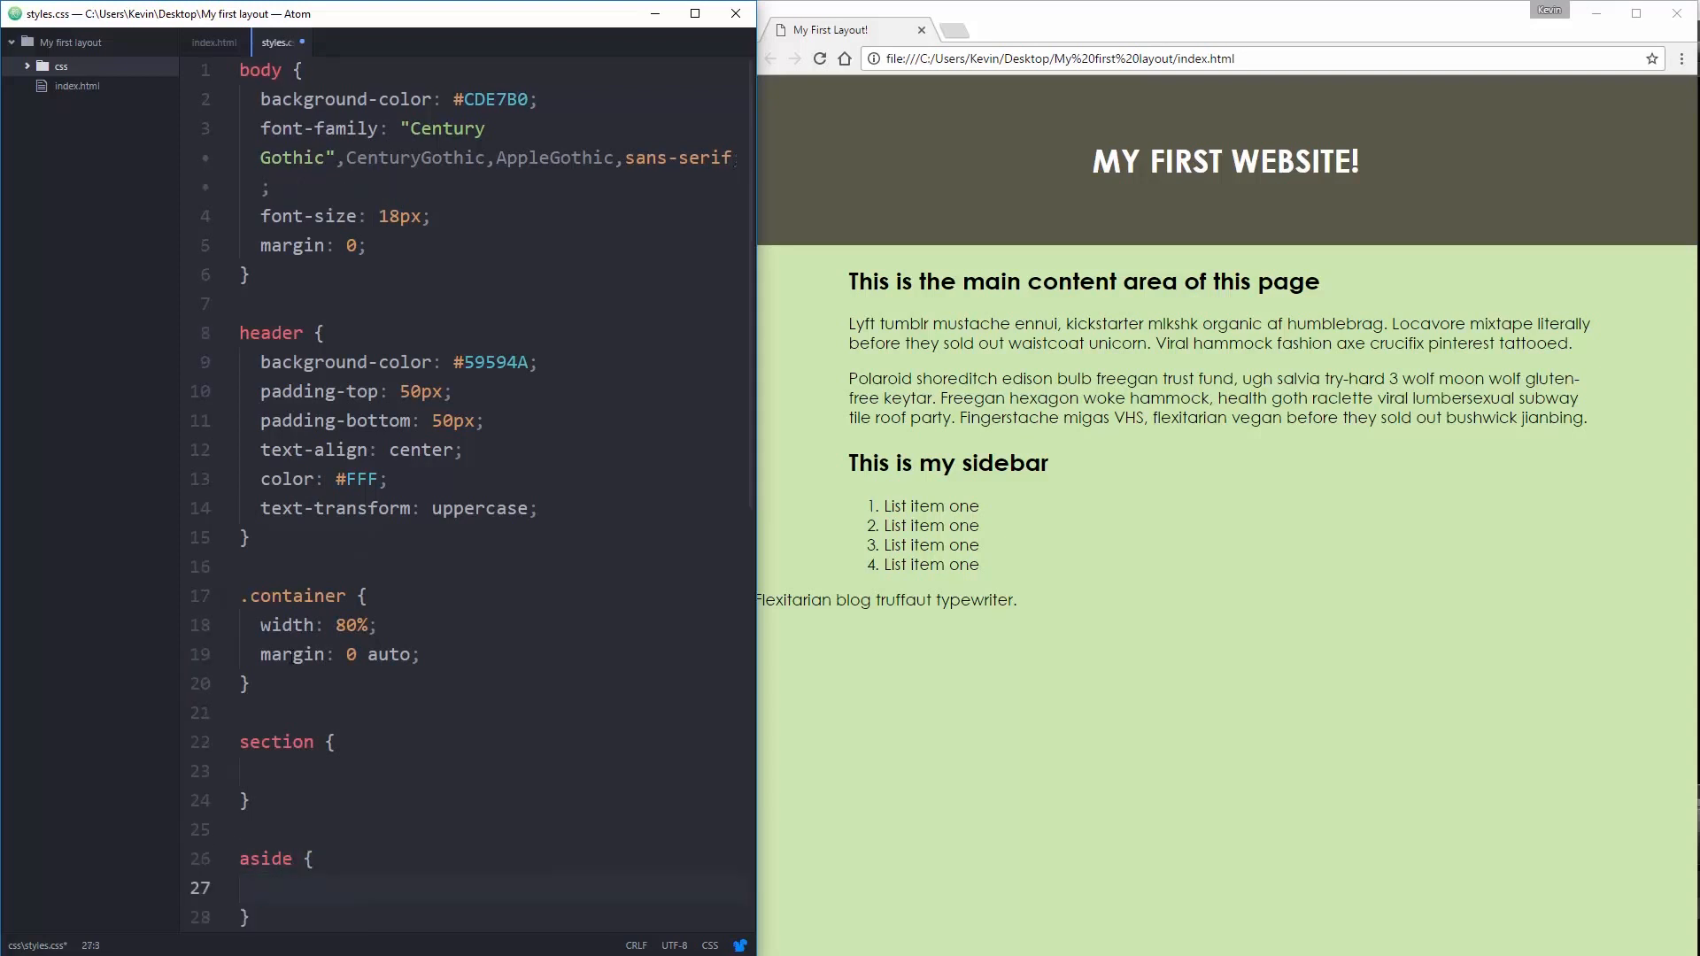
scroll(317, 700, down, 3)
scroll(317, 700, up, 1)
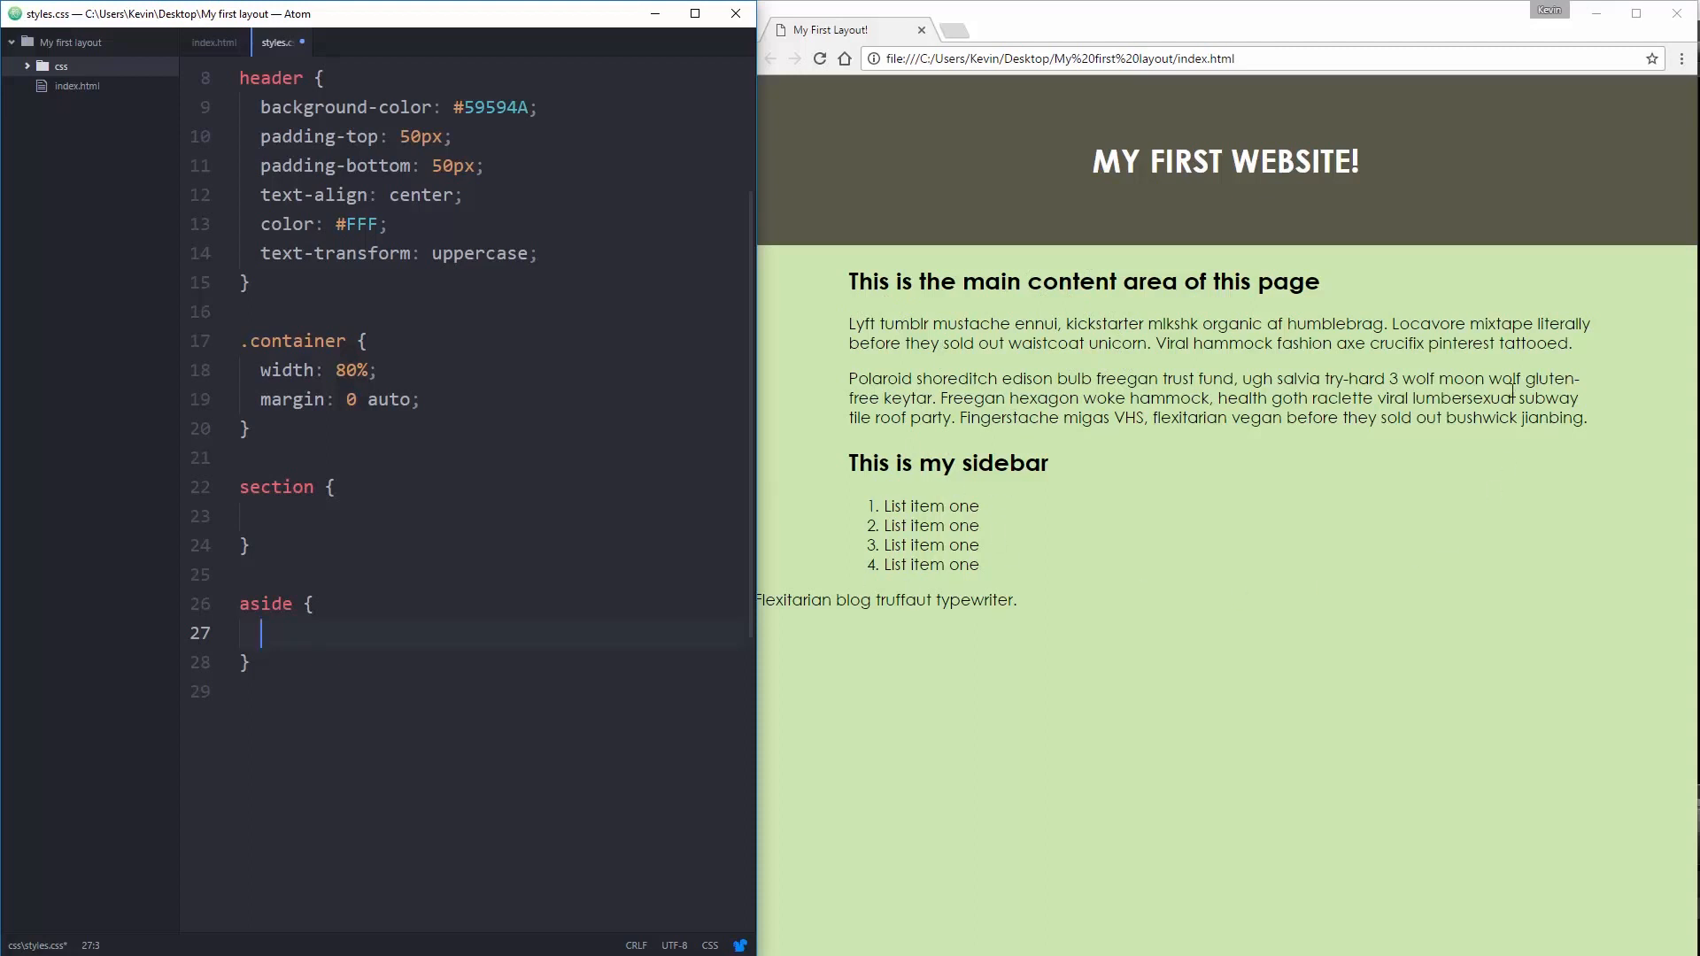
Step: Float section left and aside right, then reload to see the sidebar on the right
click(338, 518)
text(float: left;)
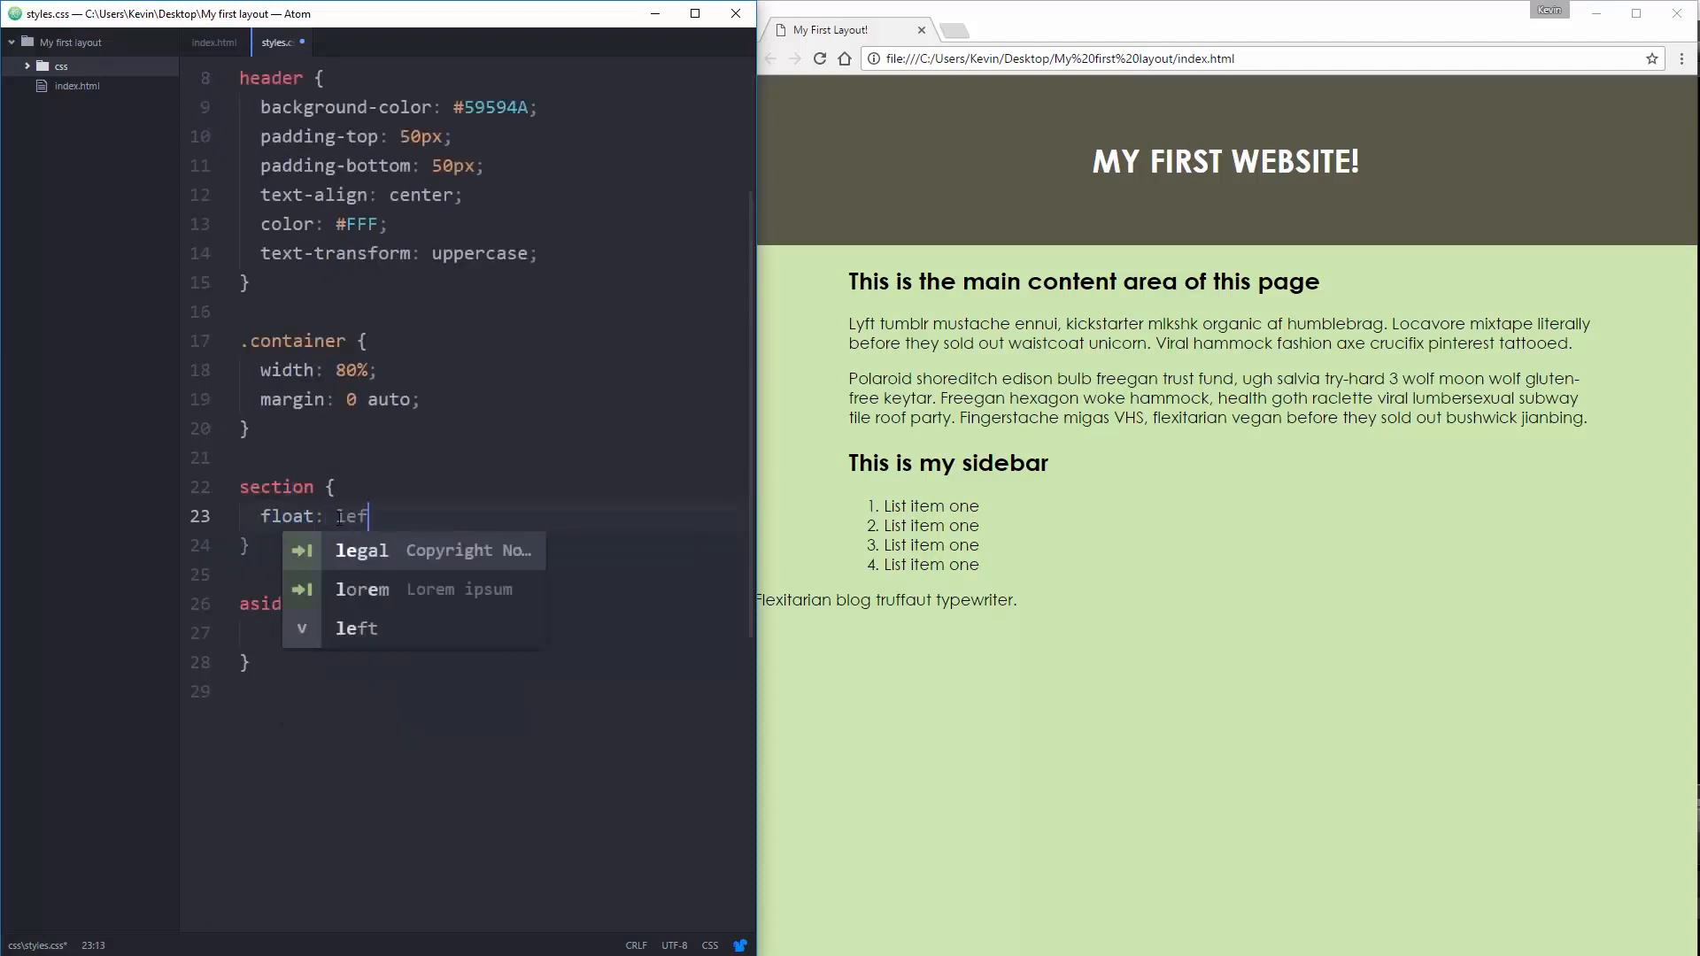
click(308, 635)
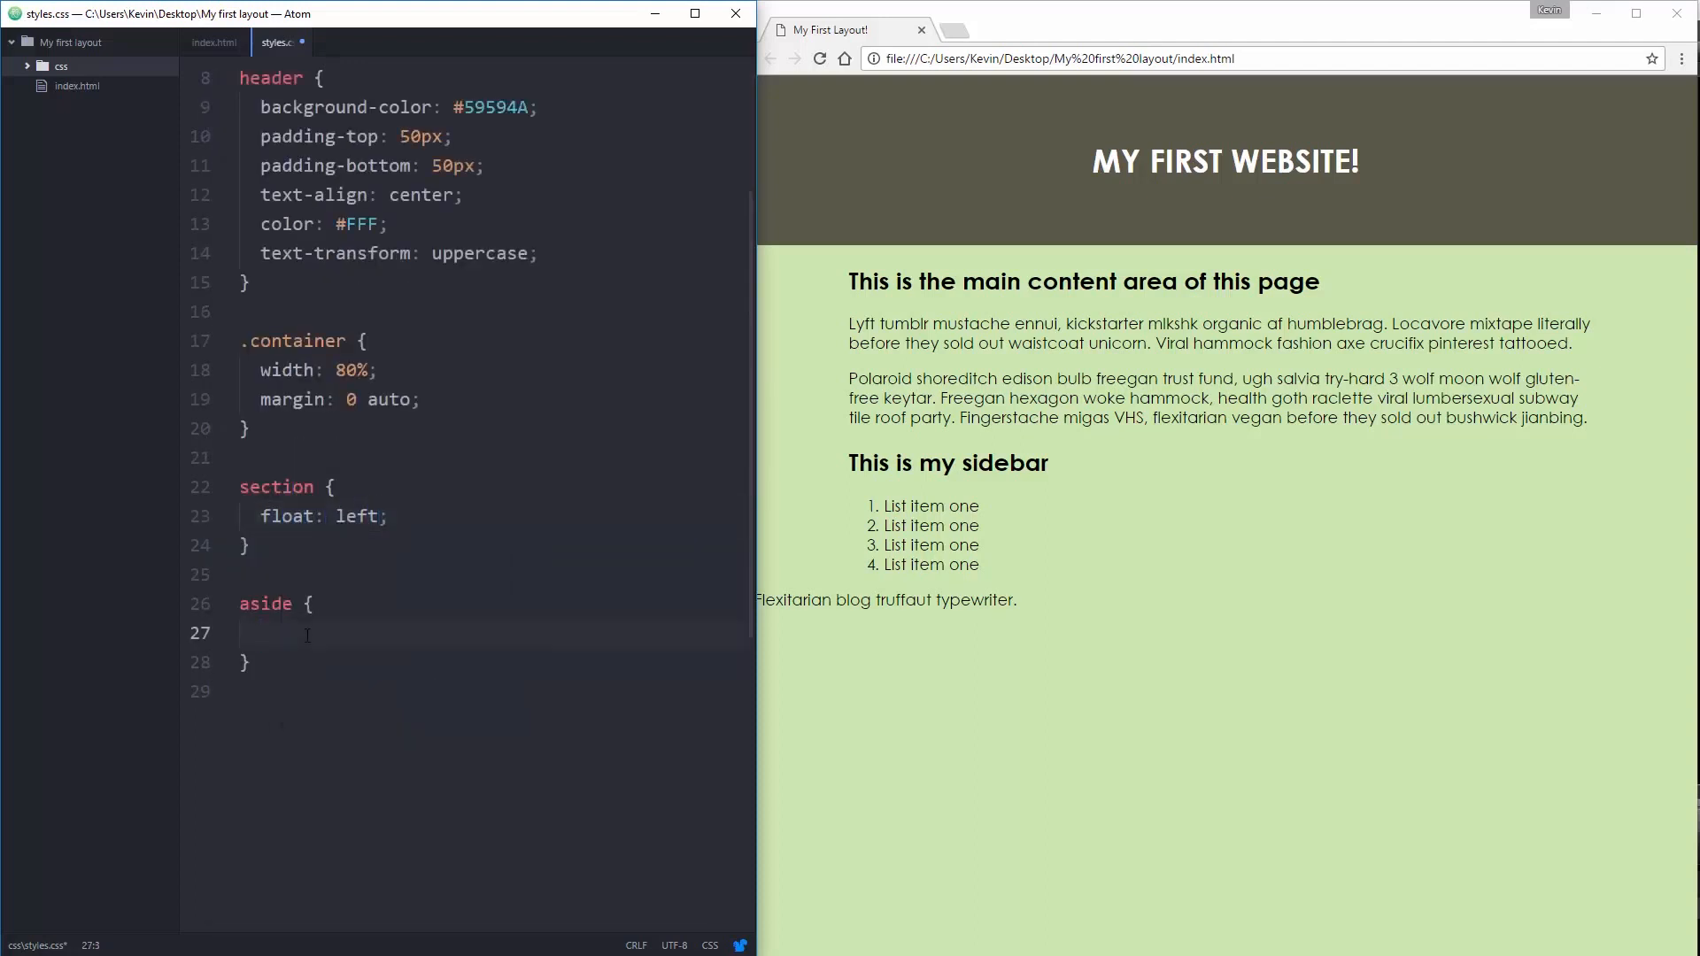
text(float: right;)
key(ctrl+s)
click(820, 58)
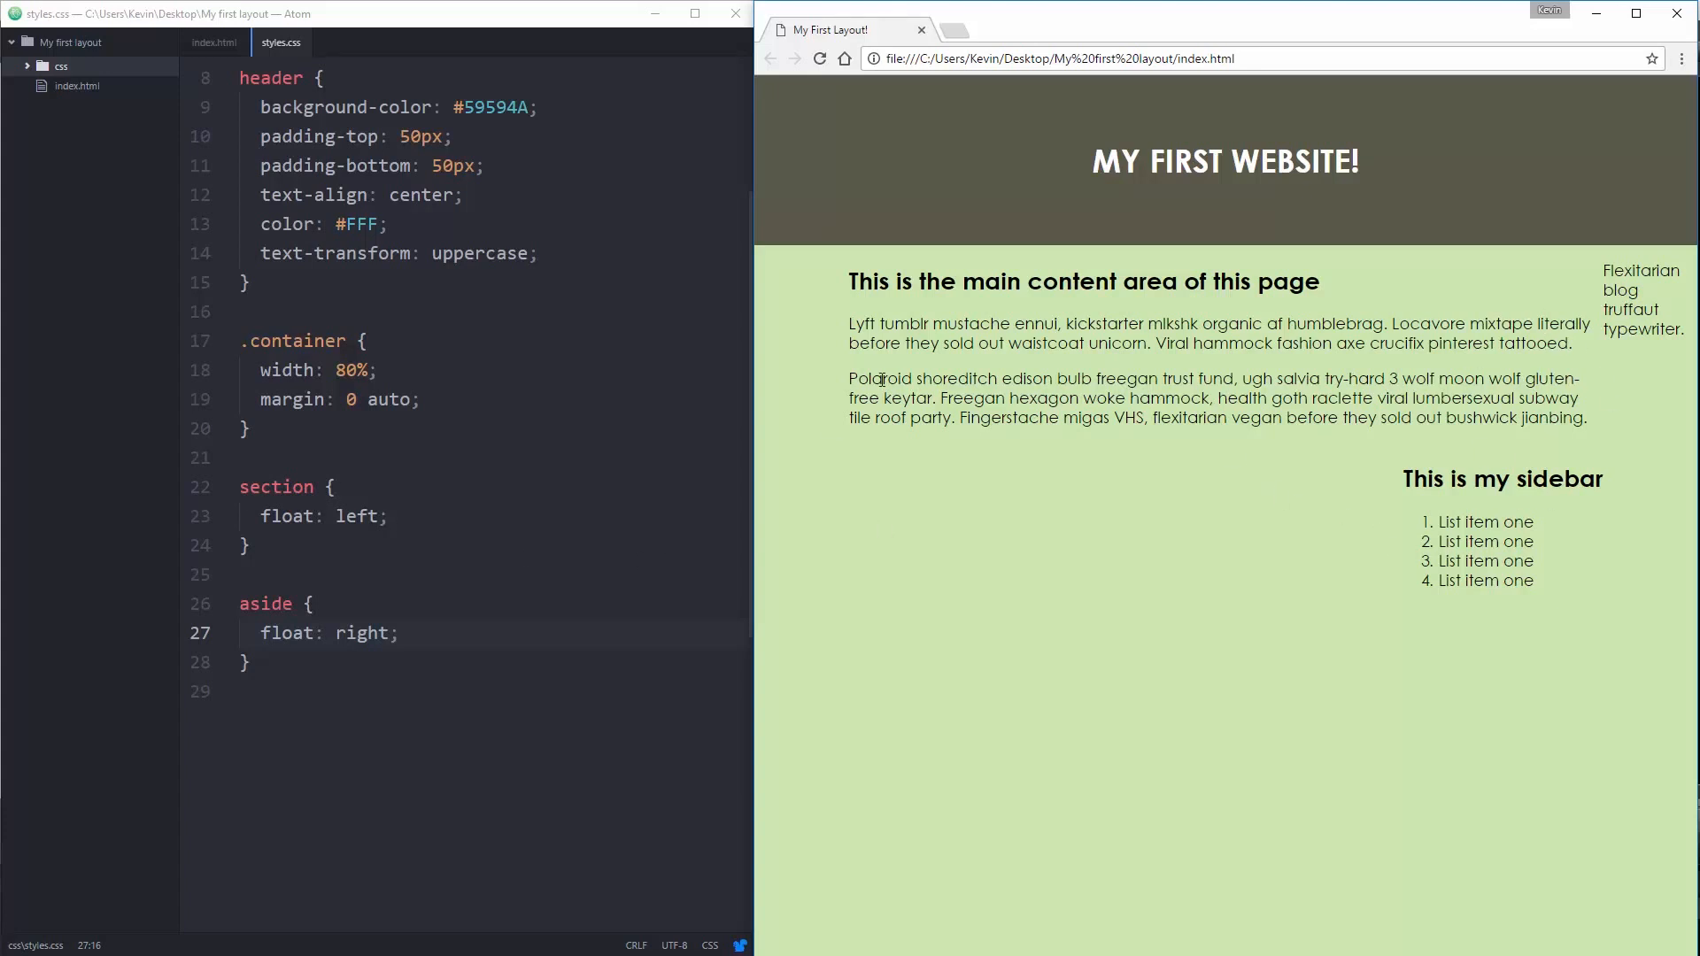
drag(858, 343, 1547, 328)
drag(894, 323, 1522, 322)
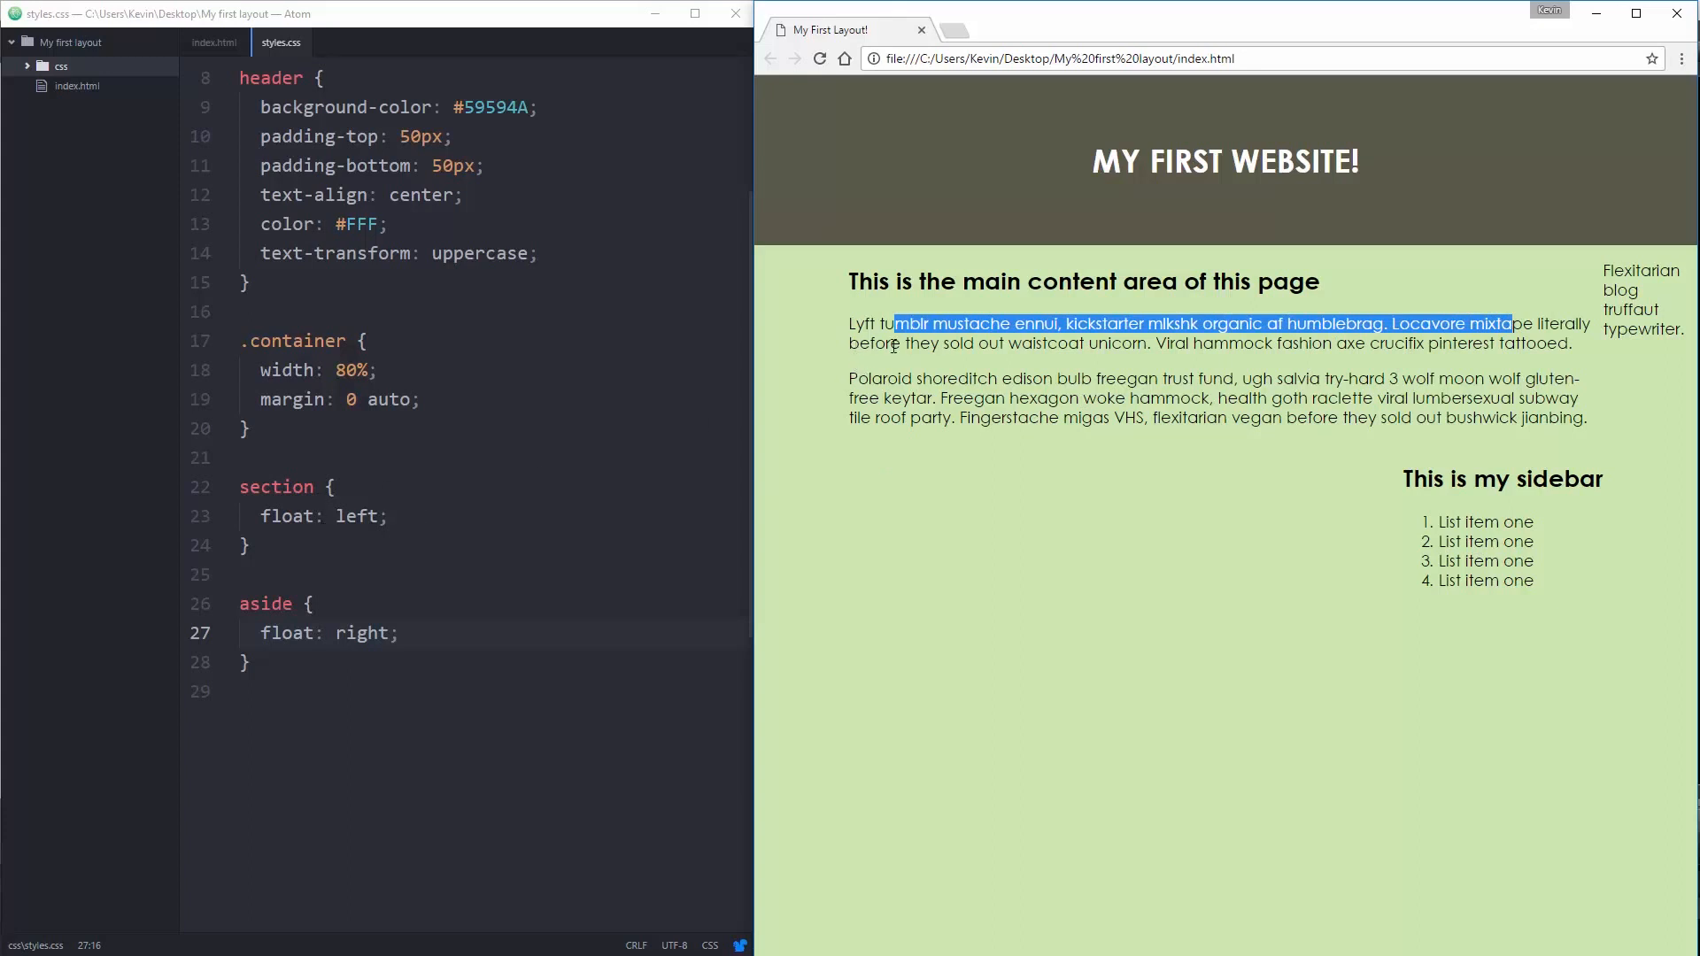
Step: Add 'width: 70%;' to the section rule in styles.css and save
click(452, 516)
click(343, 488)
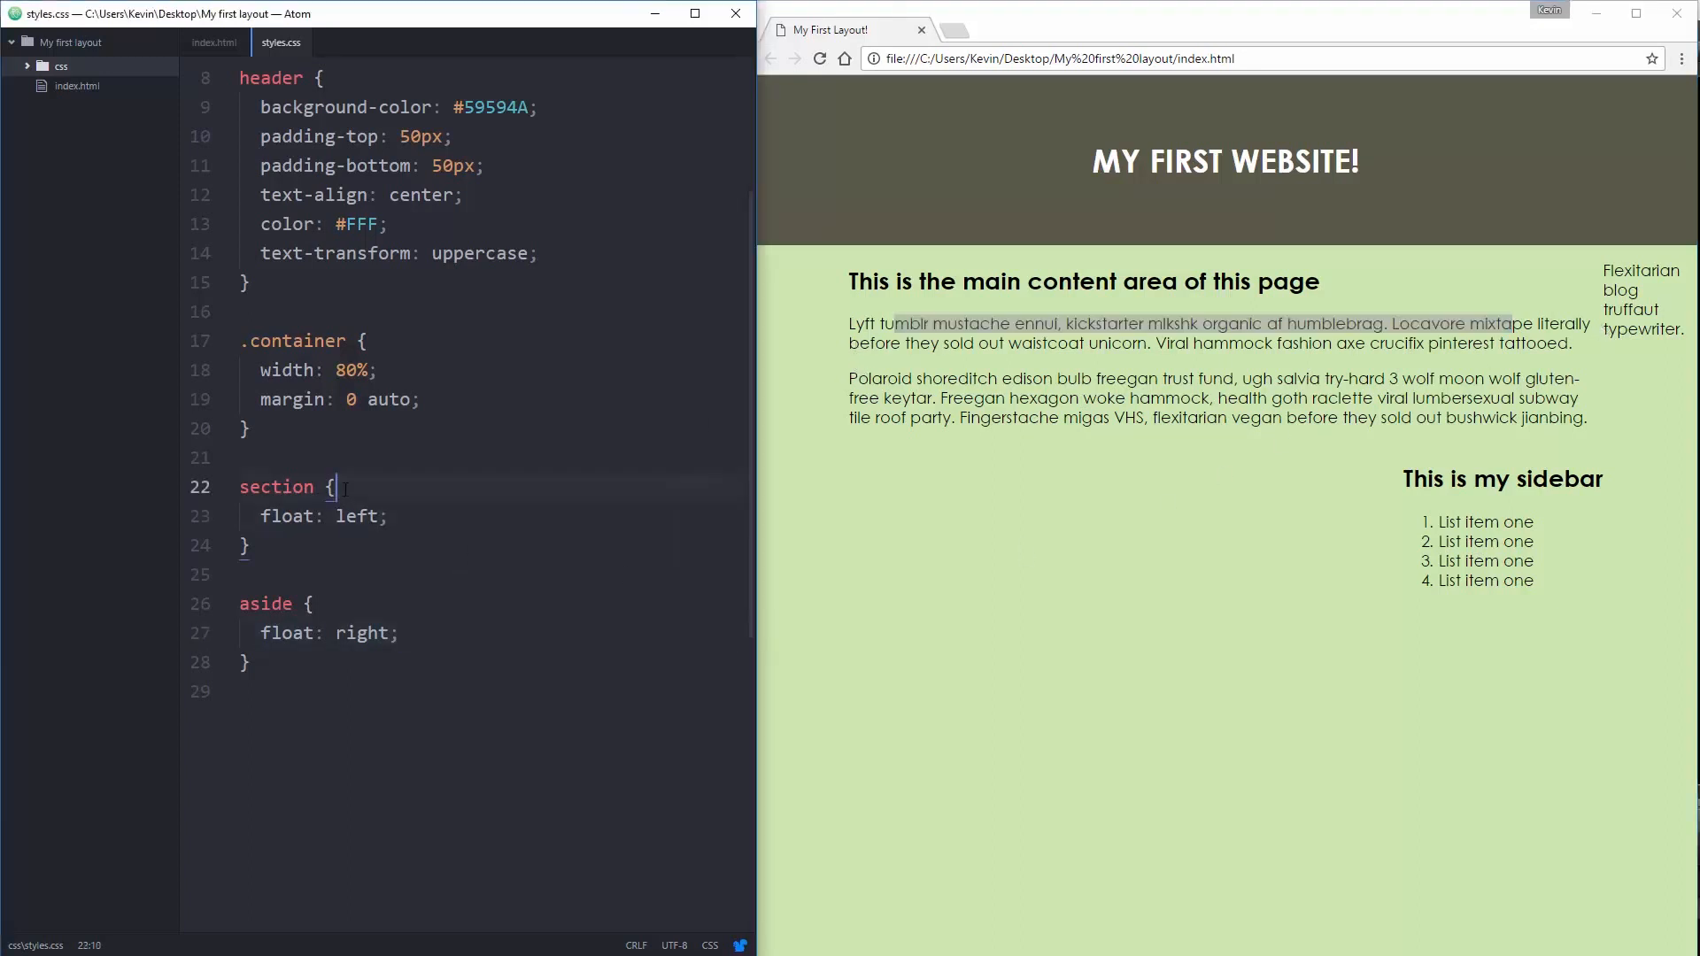
key(Down)
key(End)
key(Return)
text(width)
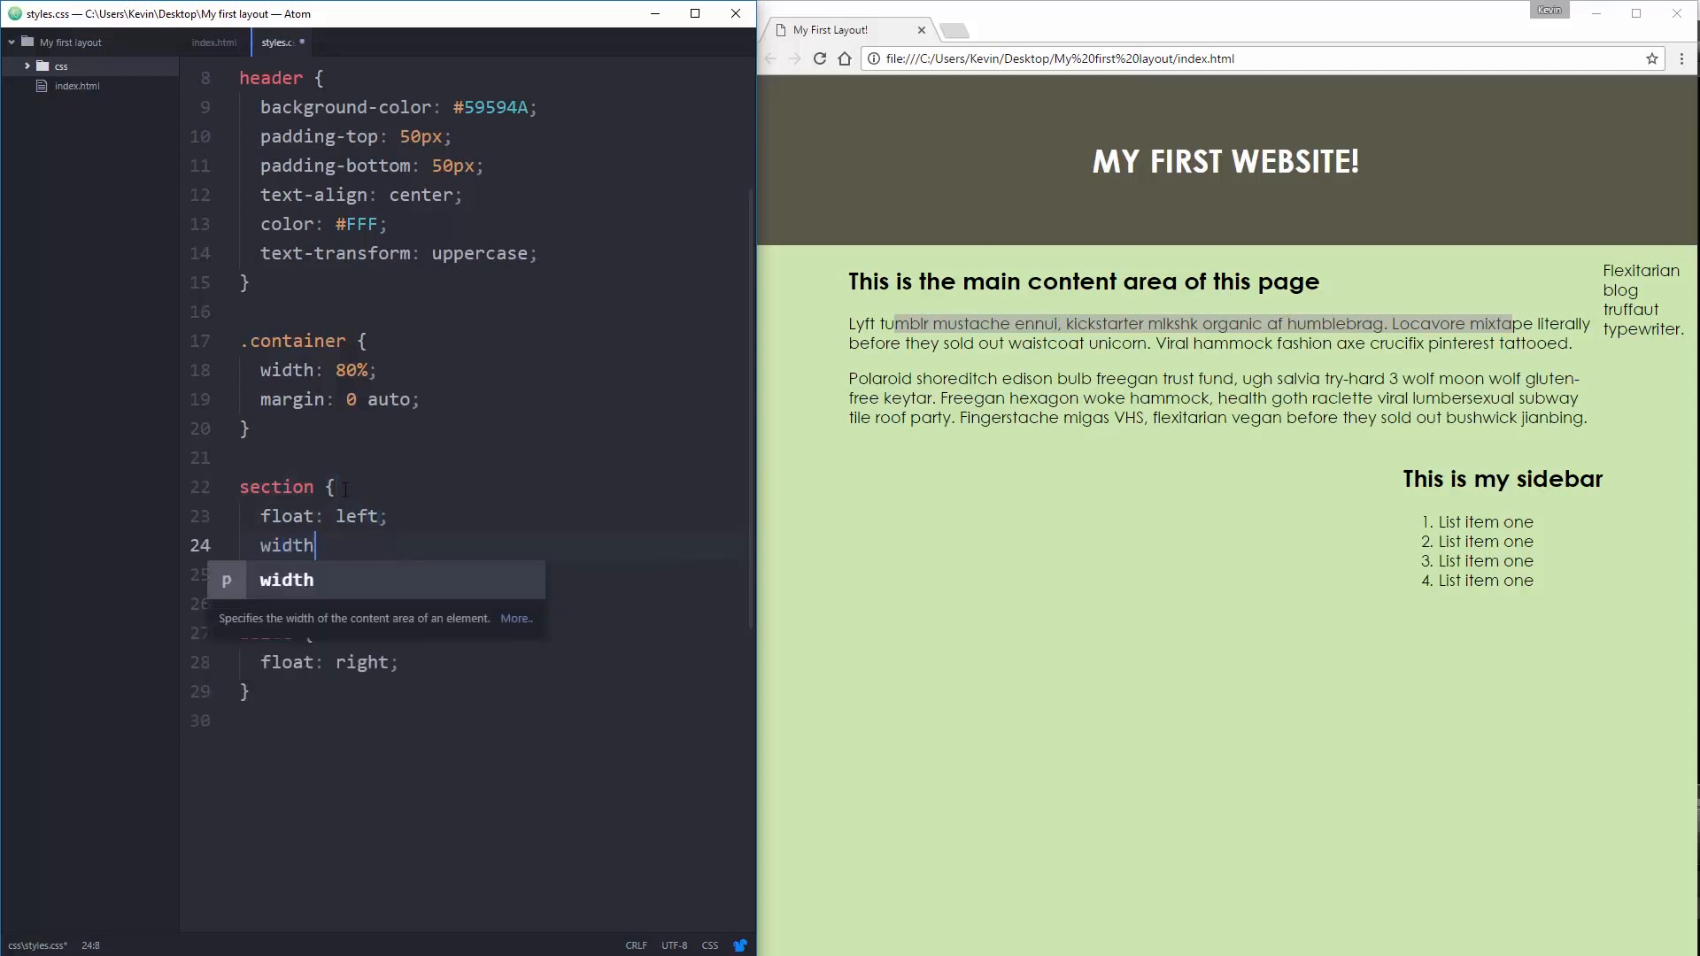
text(: )
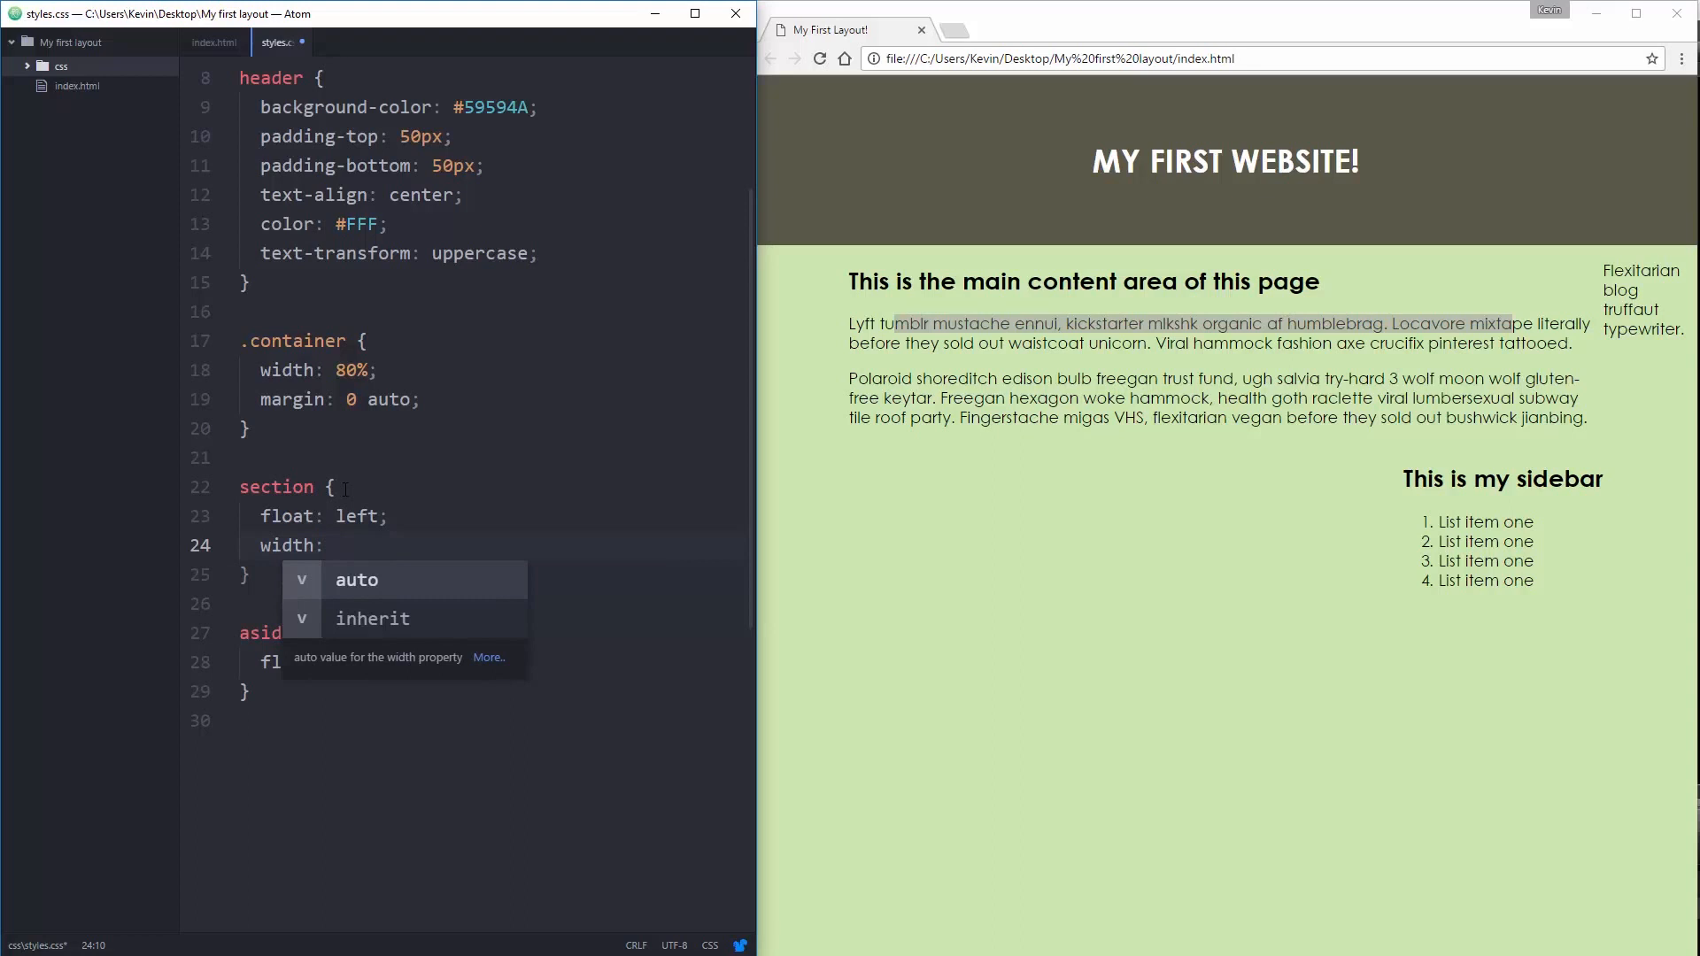
text(70)
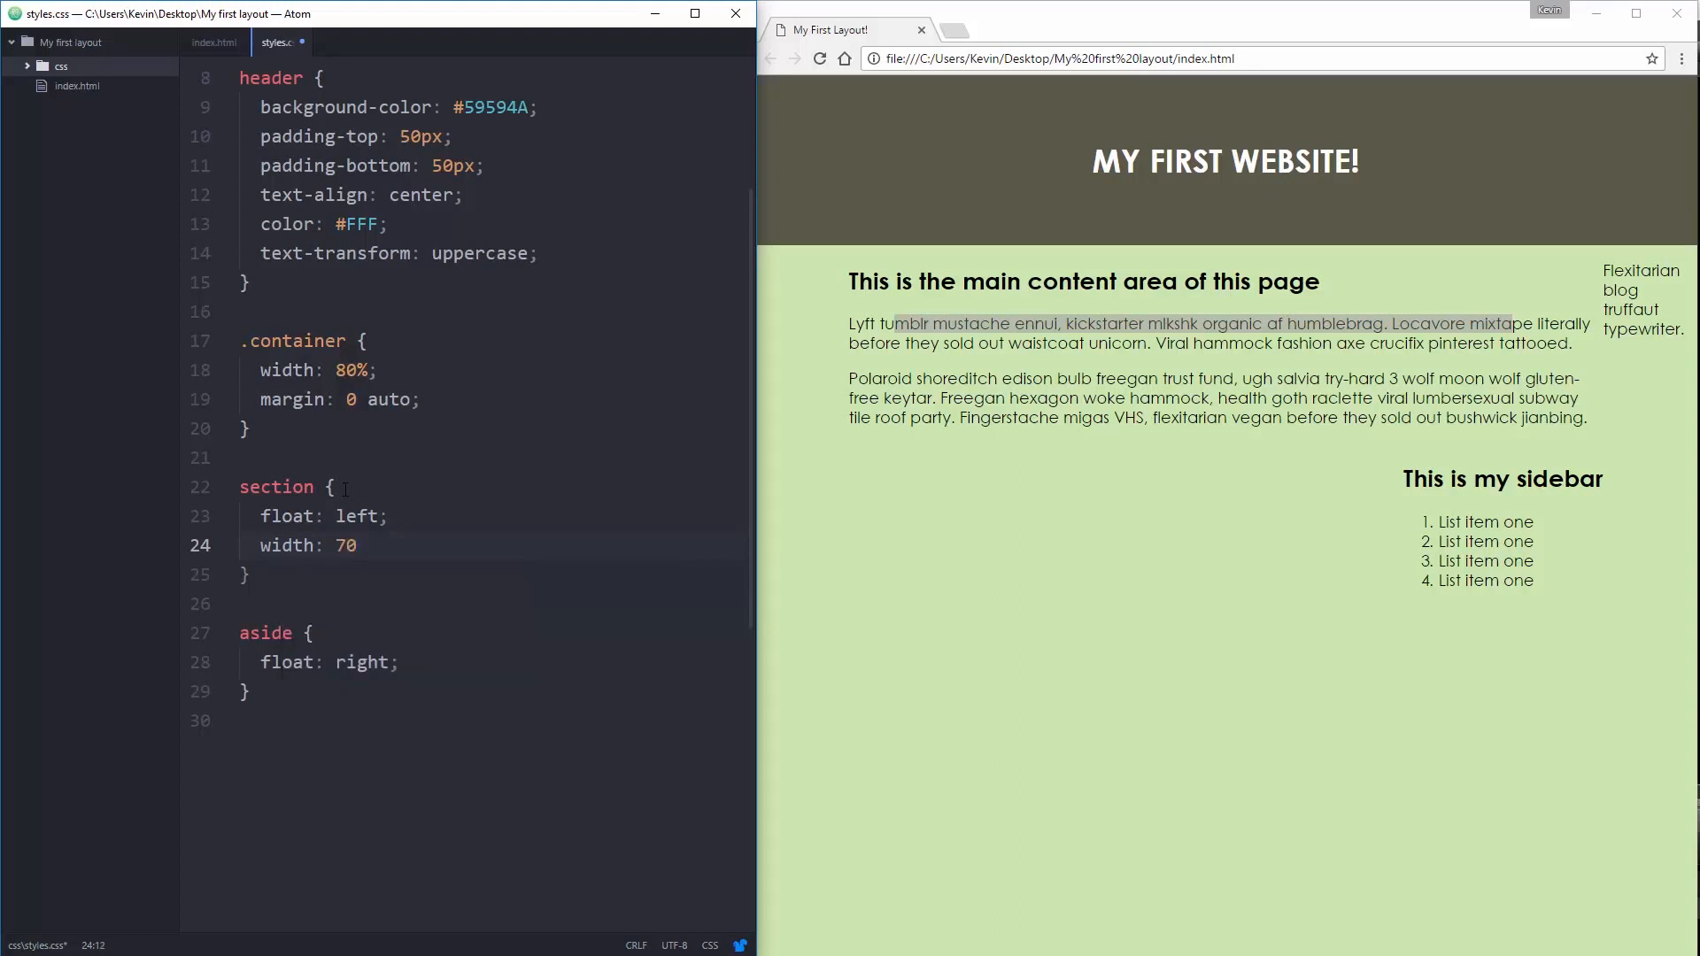
text(%;)
key(ctrl+s)
Step: Point out the container rule and 70% value, then reload the page to see the two columns
drag(252, 341, 366, 406)
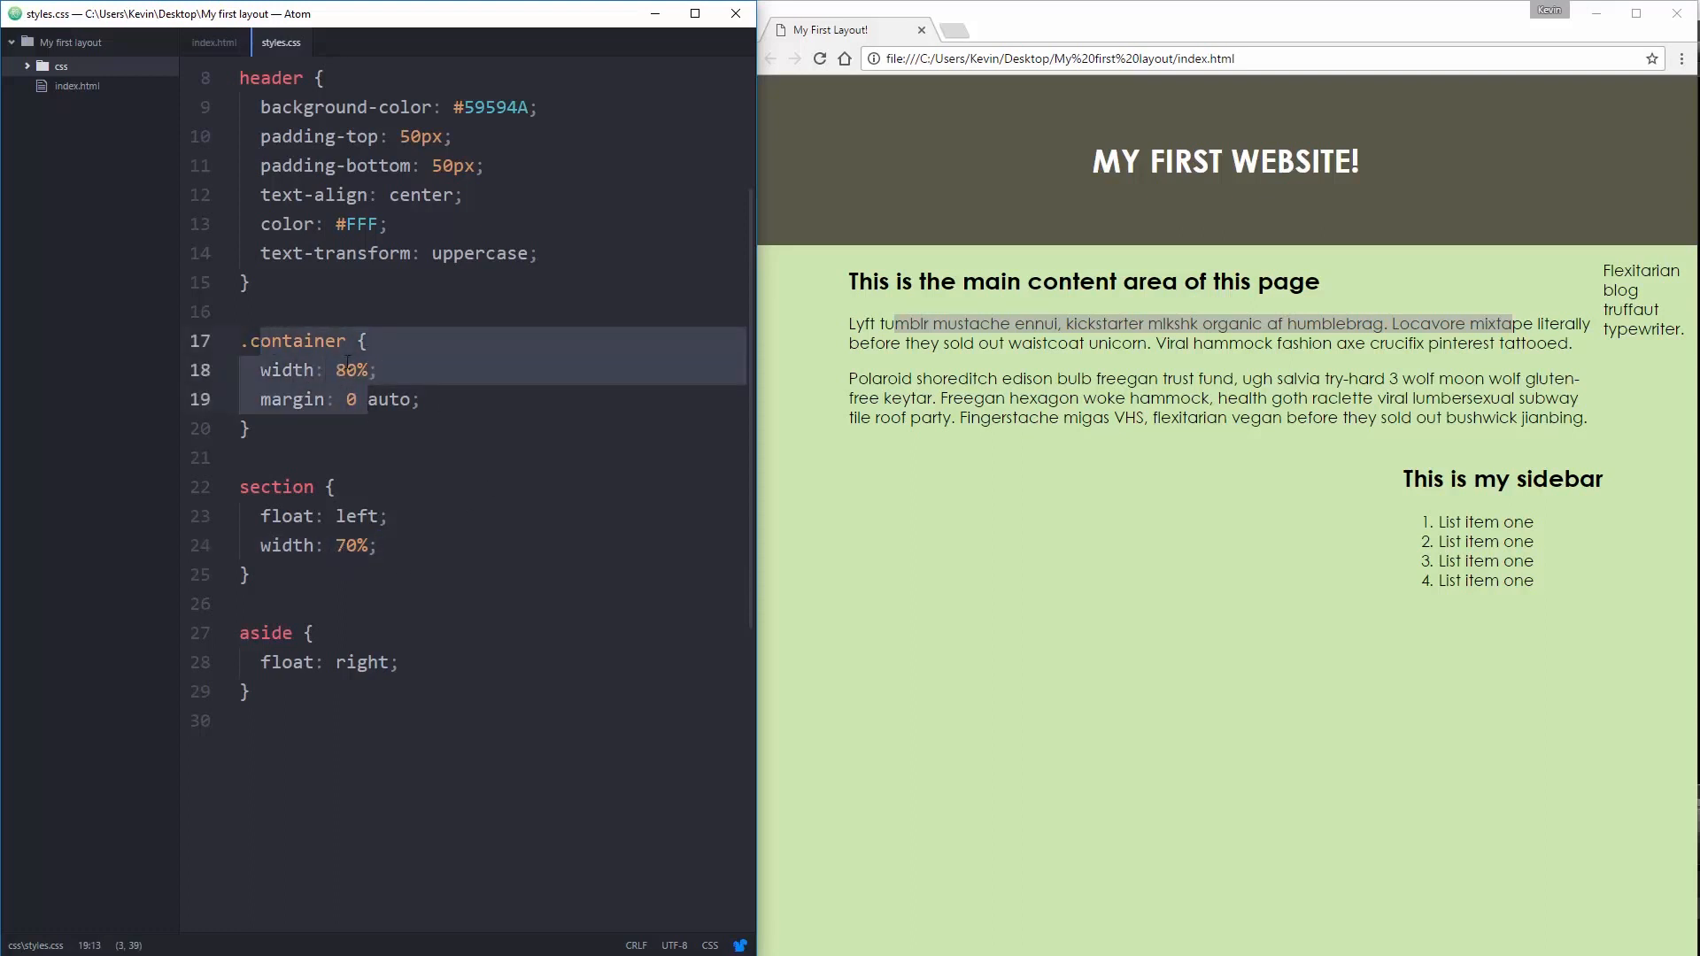
double_click(362, 546)
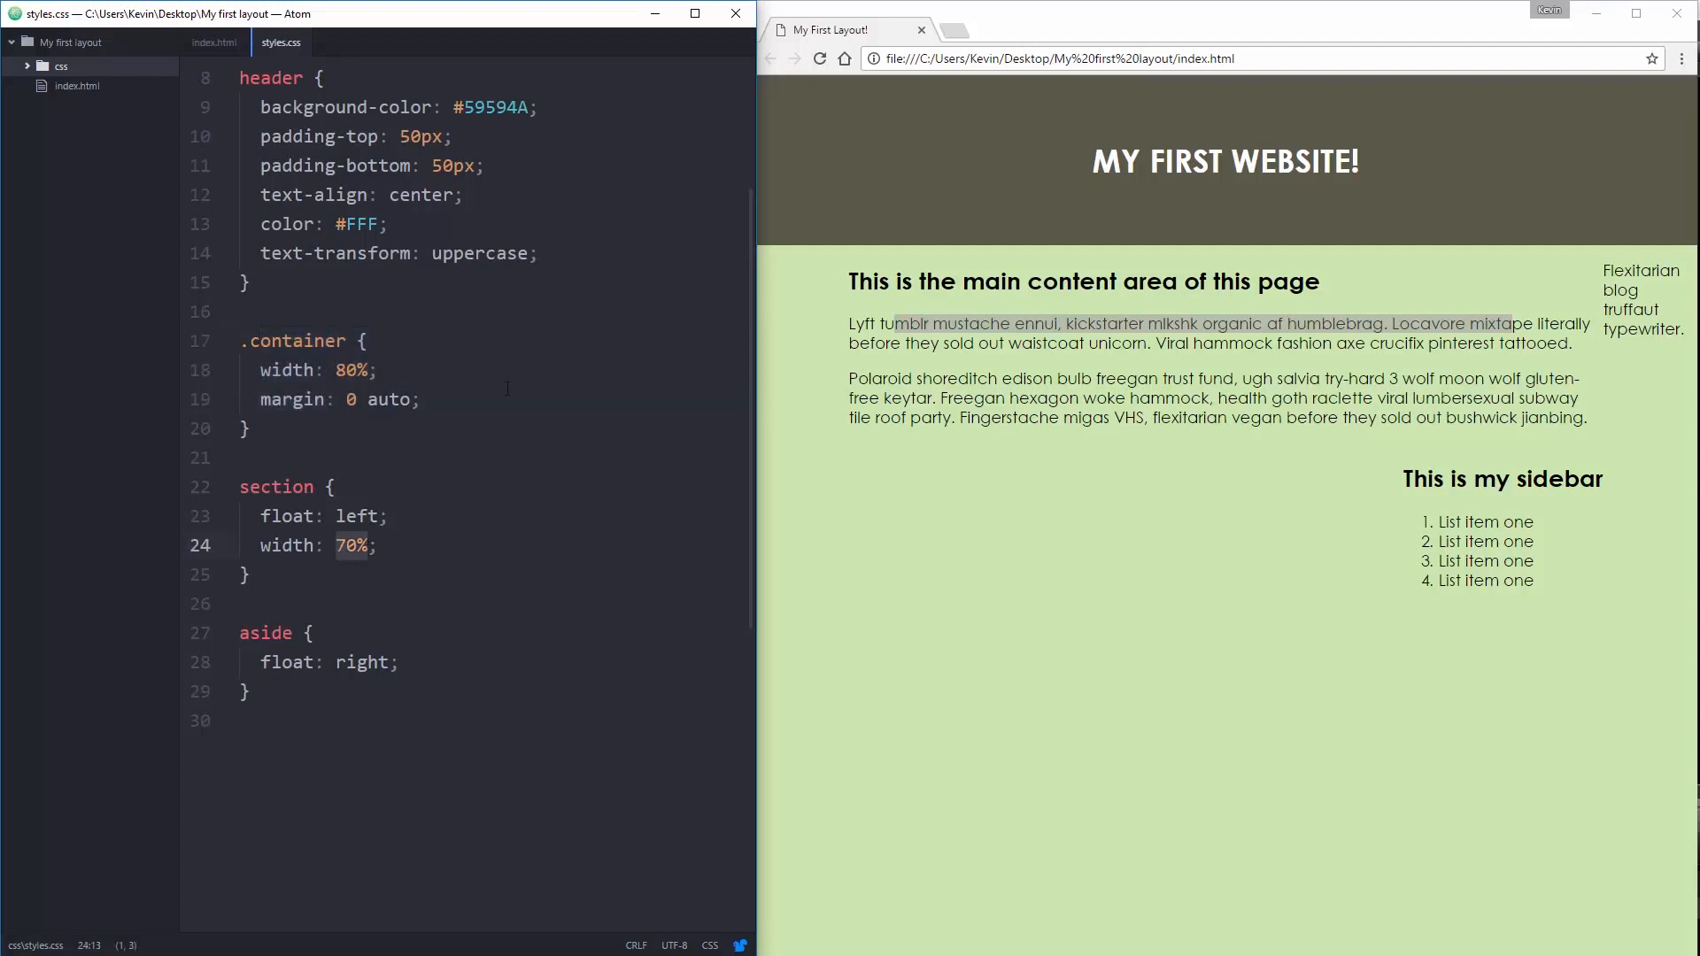
click(819, 59)
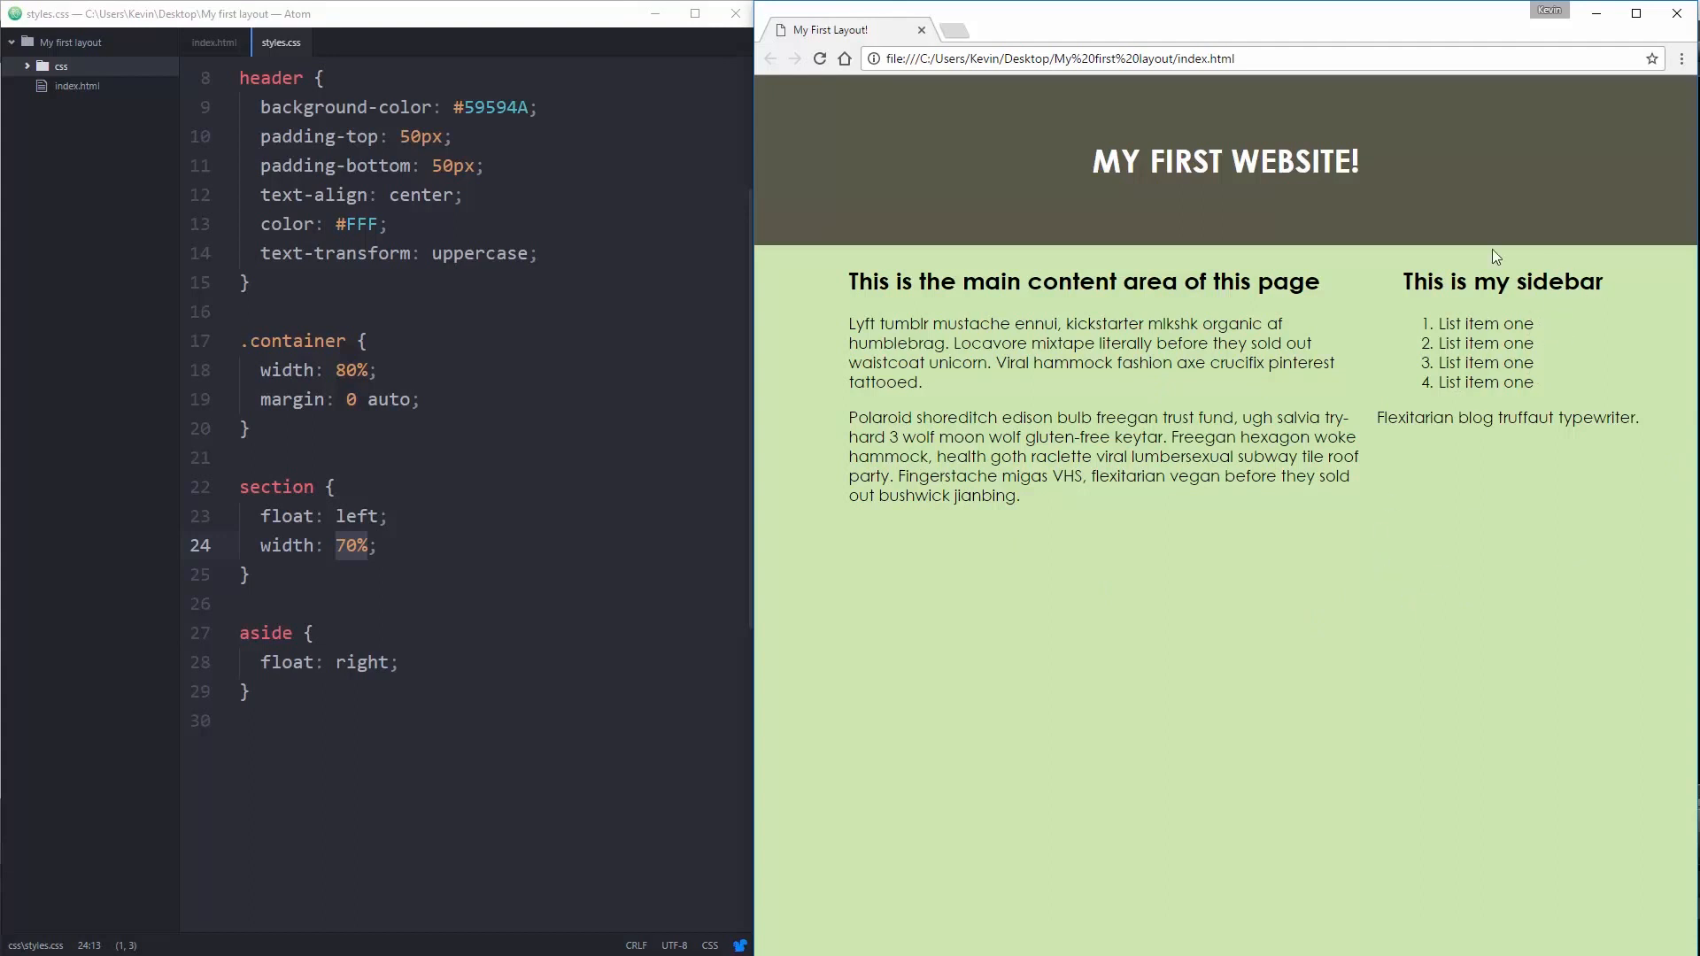
Step: Add 'width: 25%;' under the aside's float, save, and reload to show the narrower sidebar
click(456, 663)
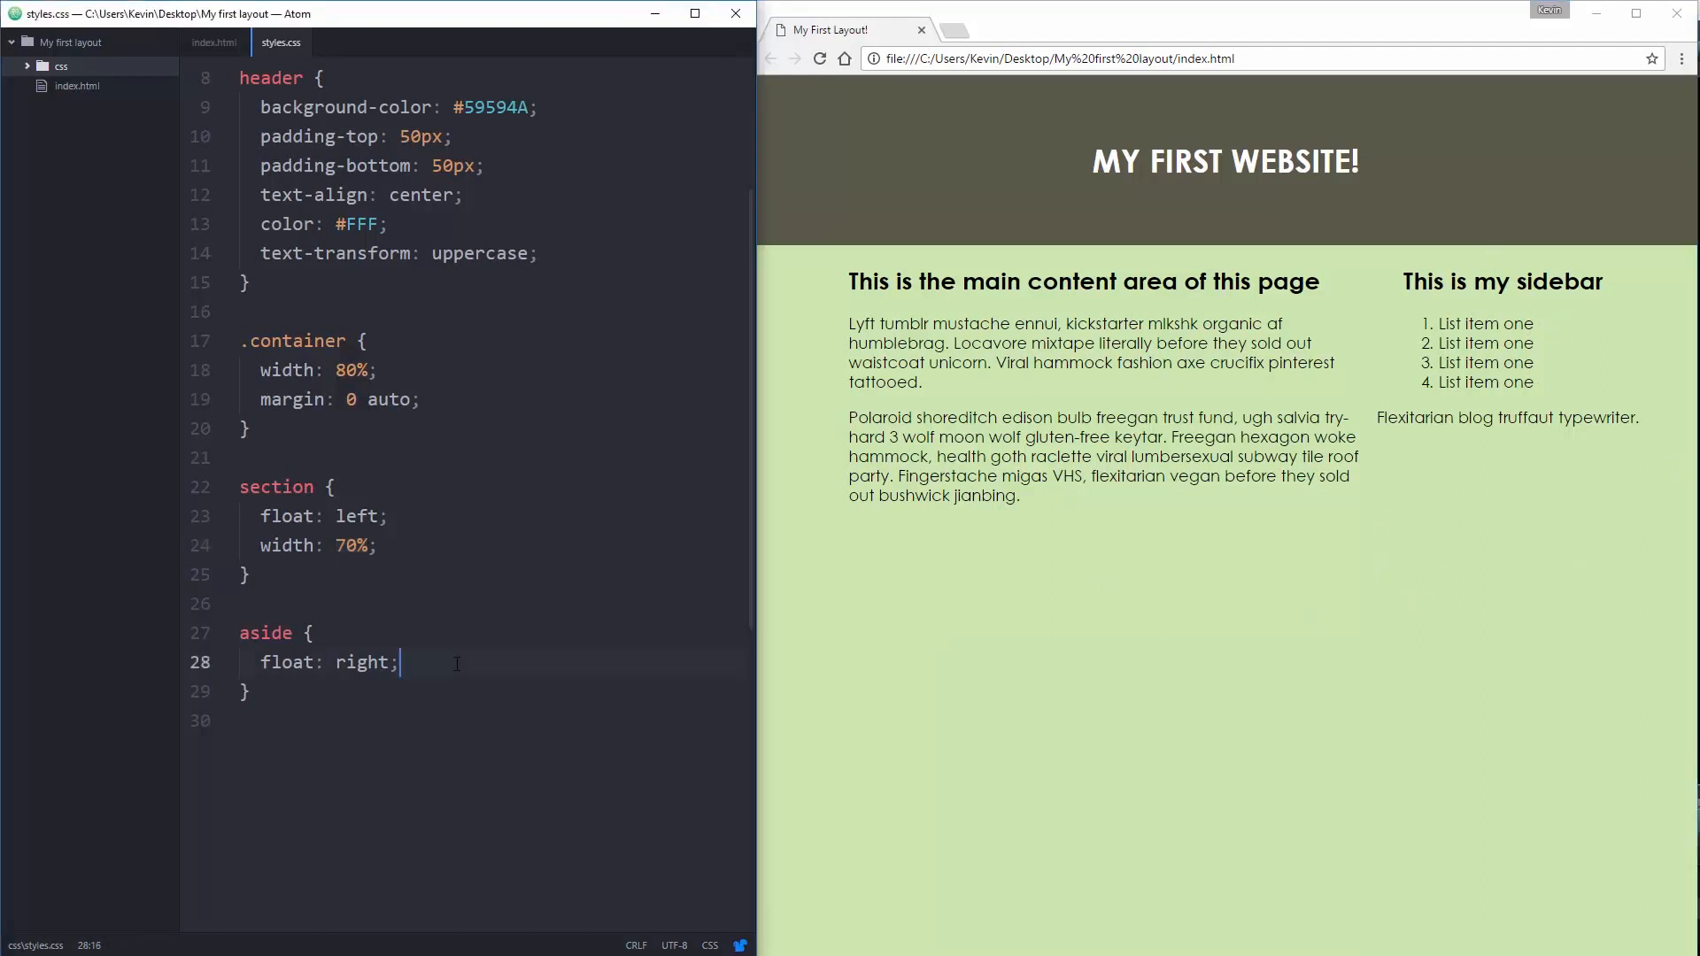
key(Return)
text(width:)
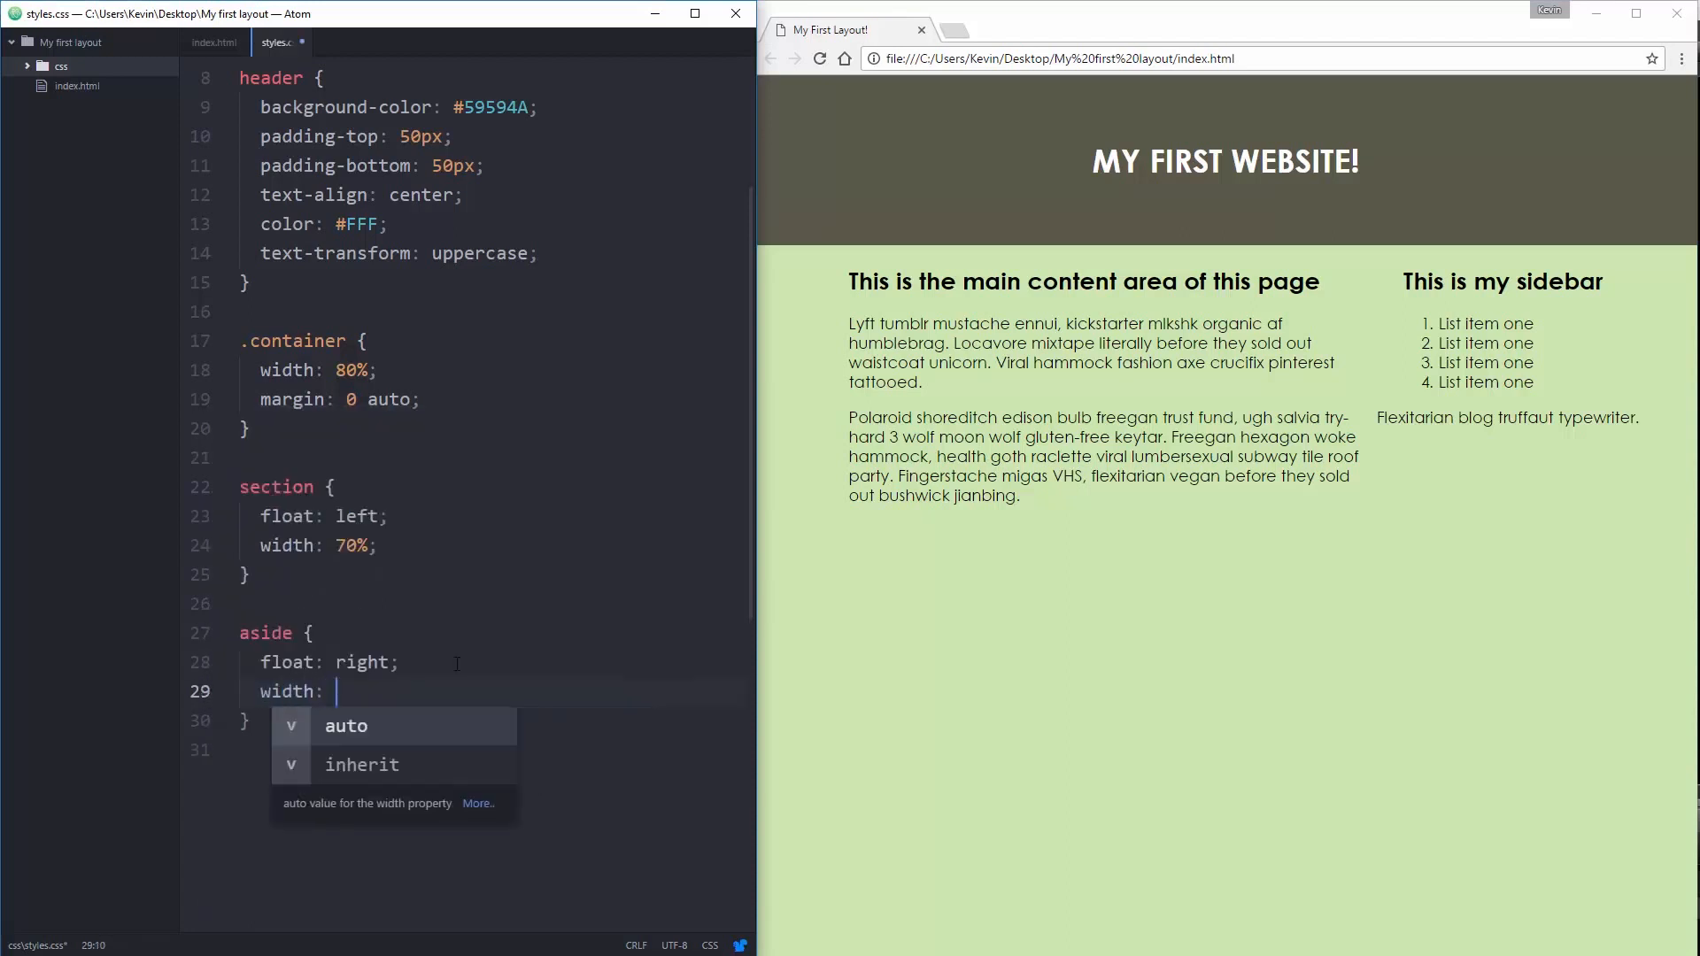
text( 25%;)
key(ctrl+s)
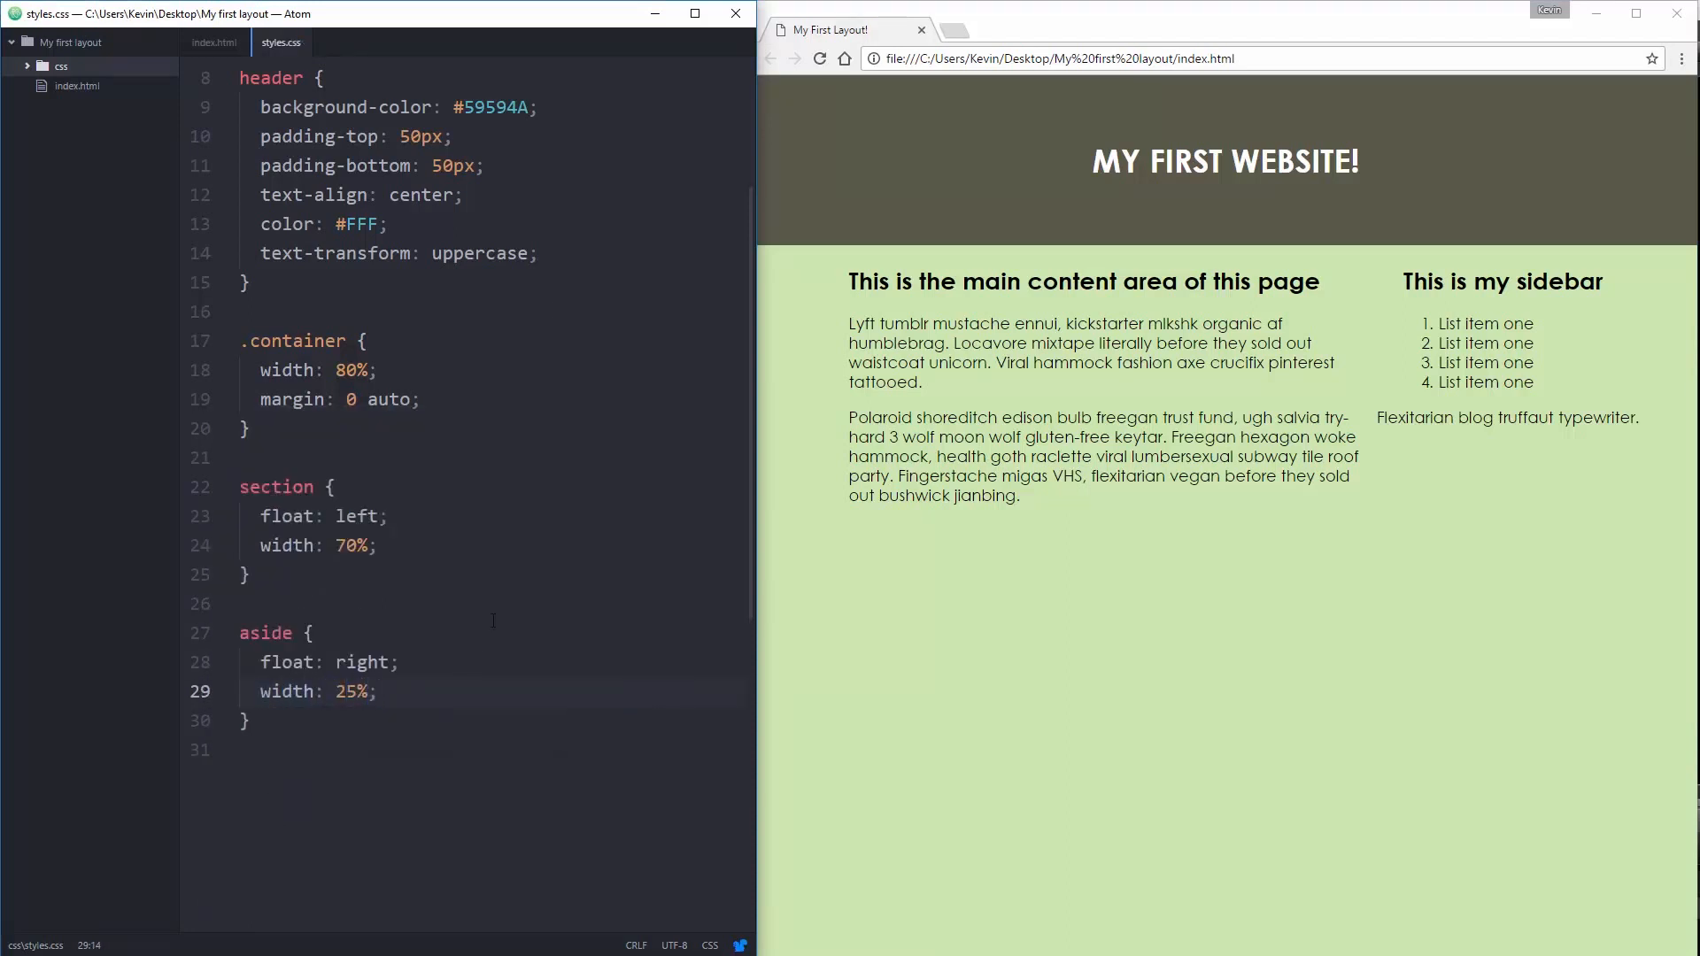
click(930, 199)
key(F5)
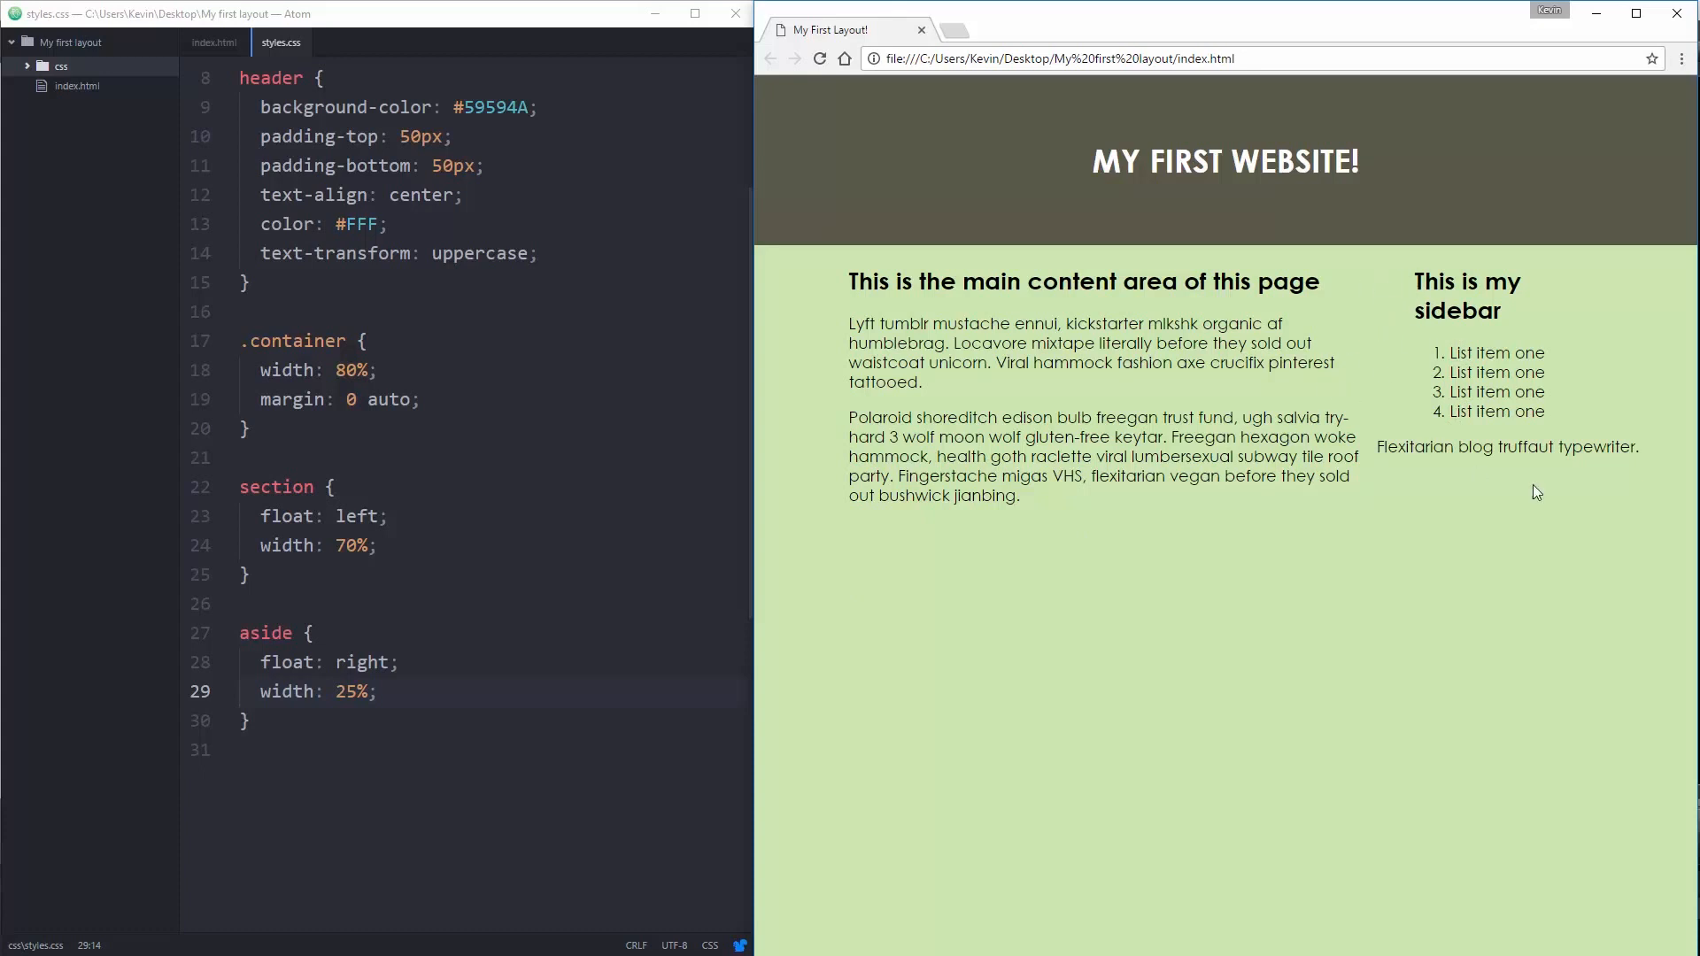
drag(1407, 446, 1617, 453)
click(1568, 457)
click(1316, 511)
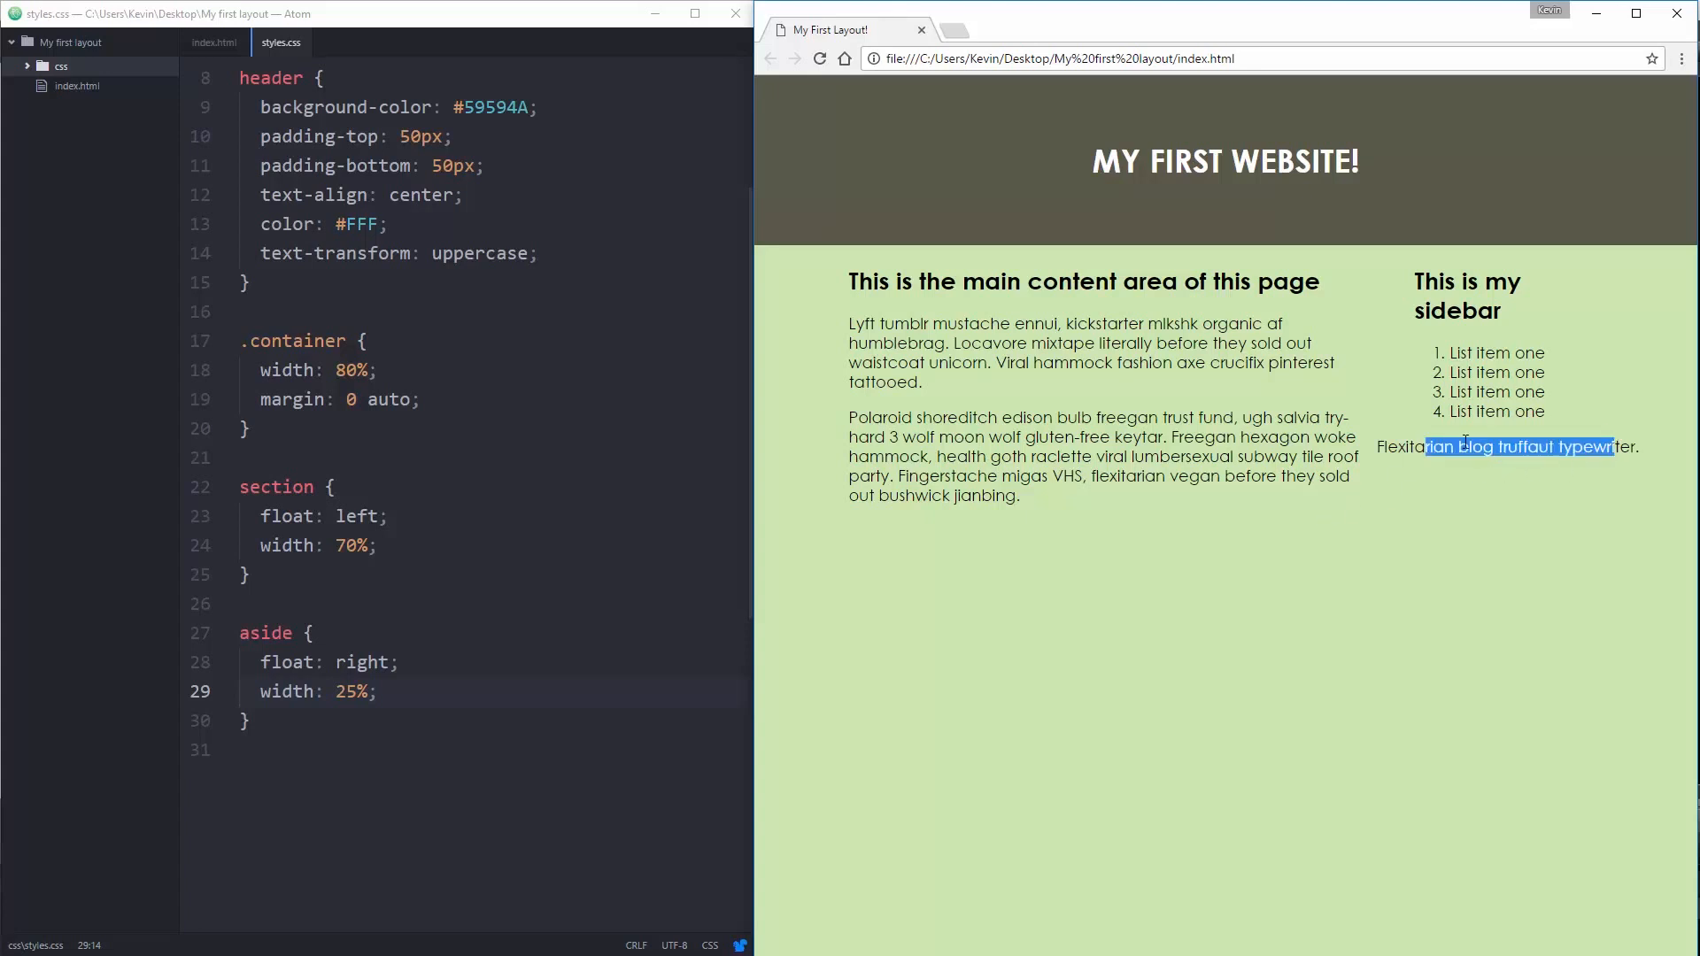
click(442, 701)
Step: Create a footer rule with 'clear: both;' at the end of styles.css, save and reload
key(Down)
key(Down)
key(Return)
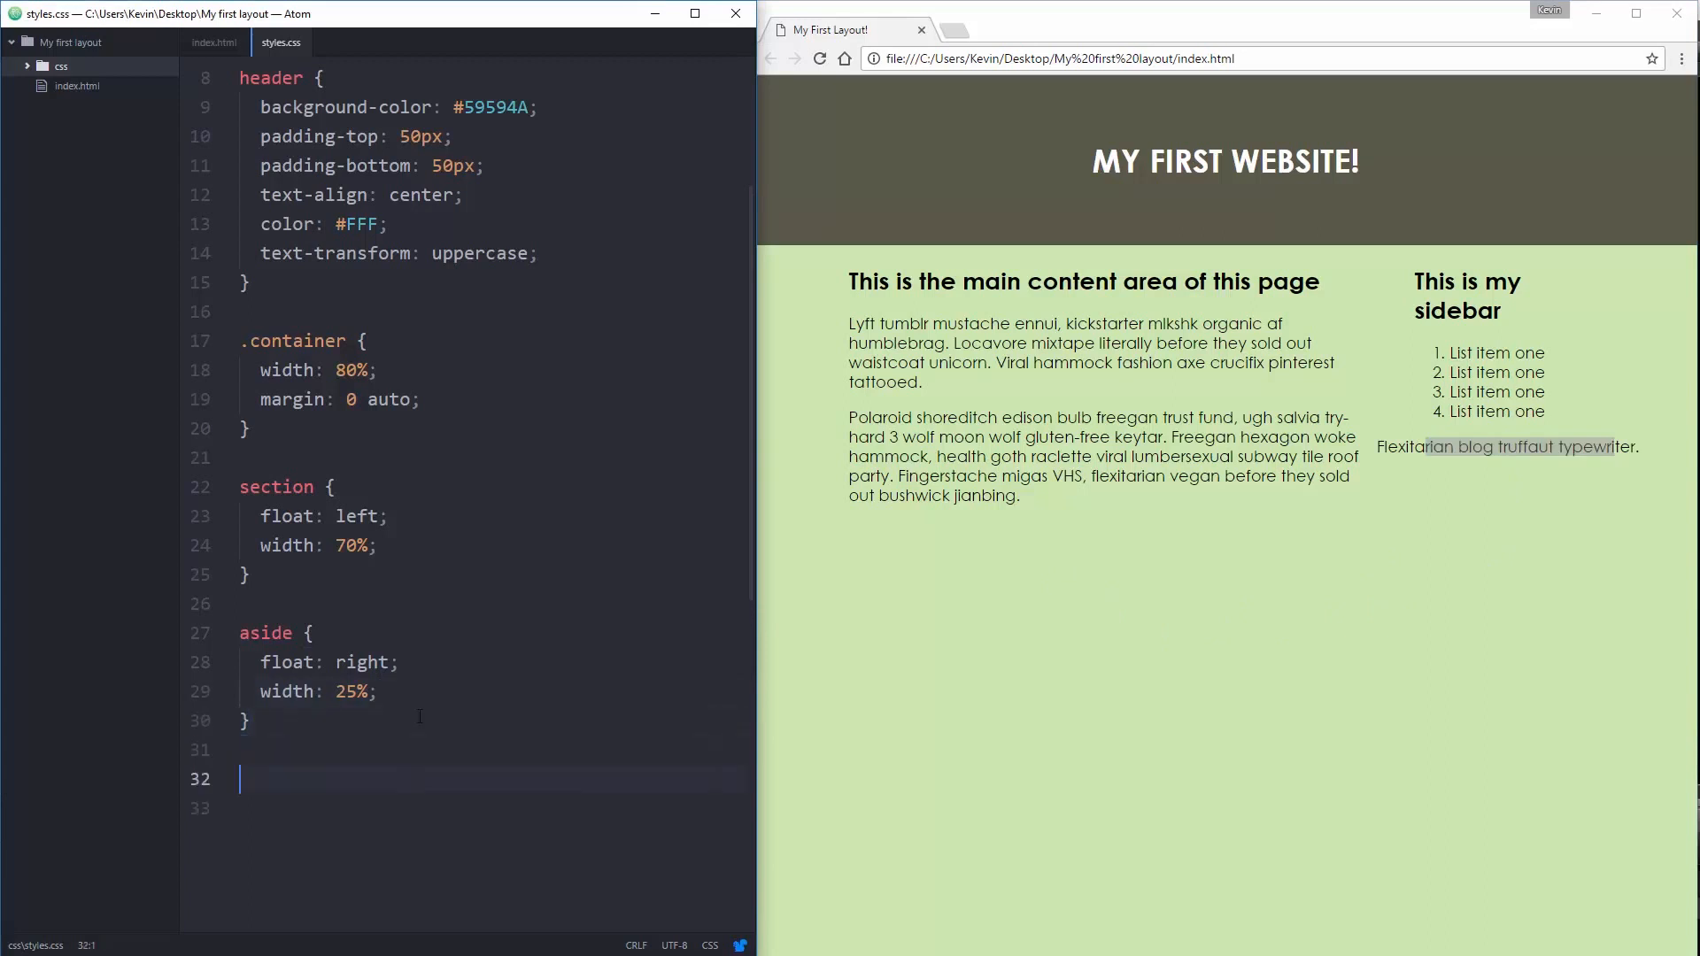
text(footer {)
key(Return)
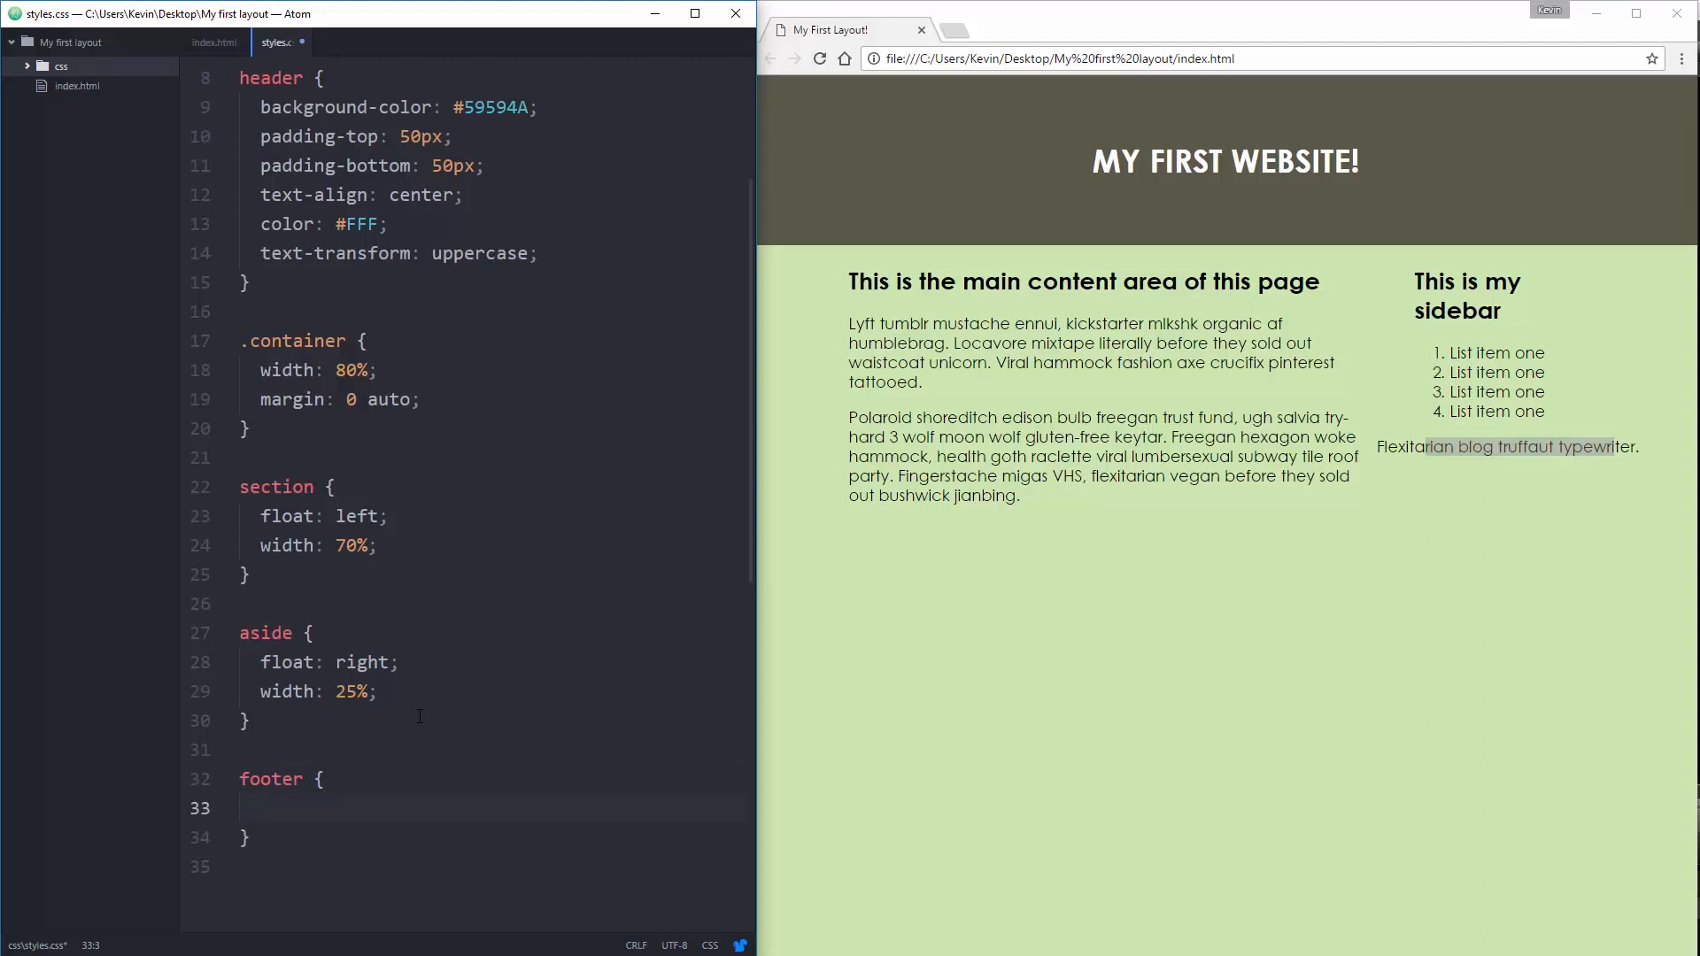
text(clear: both)
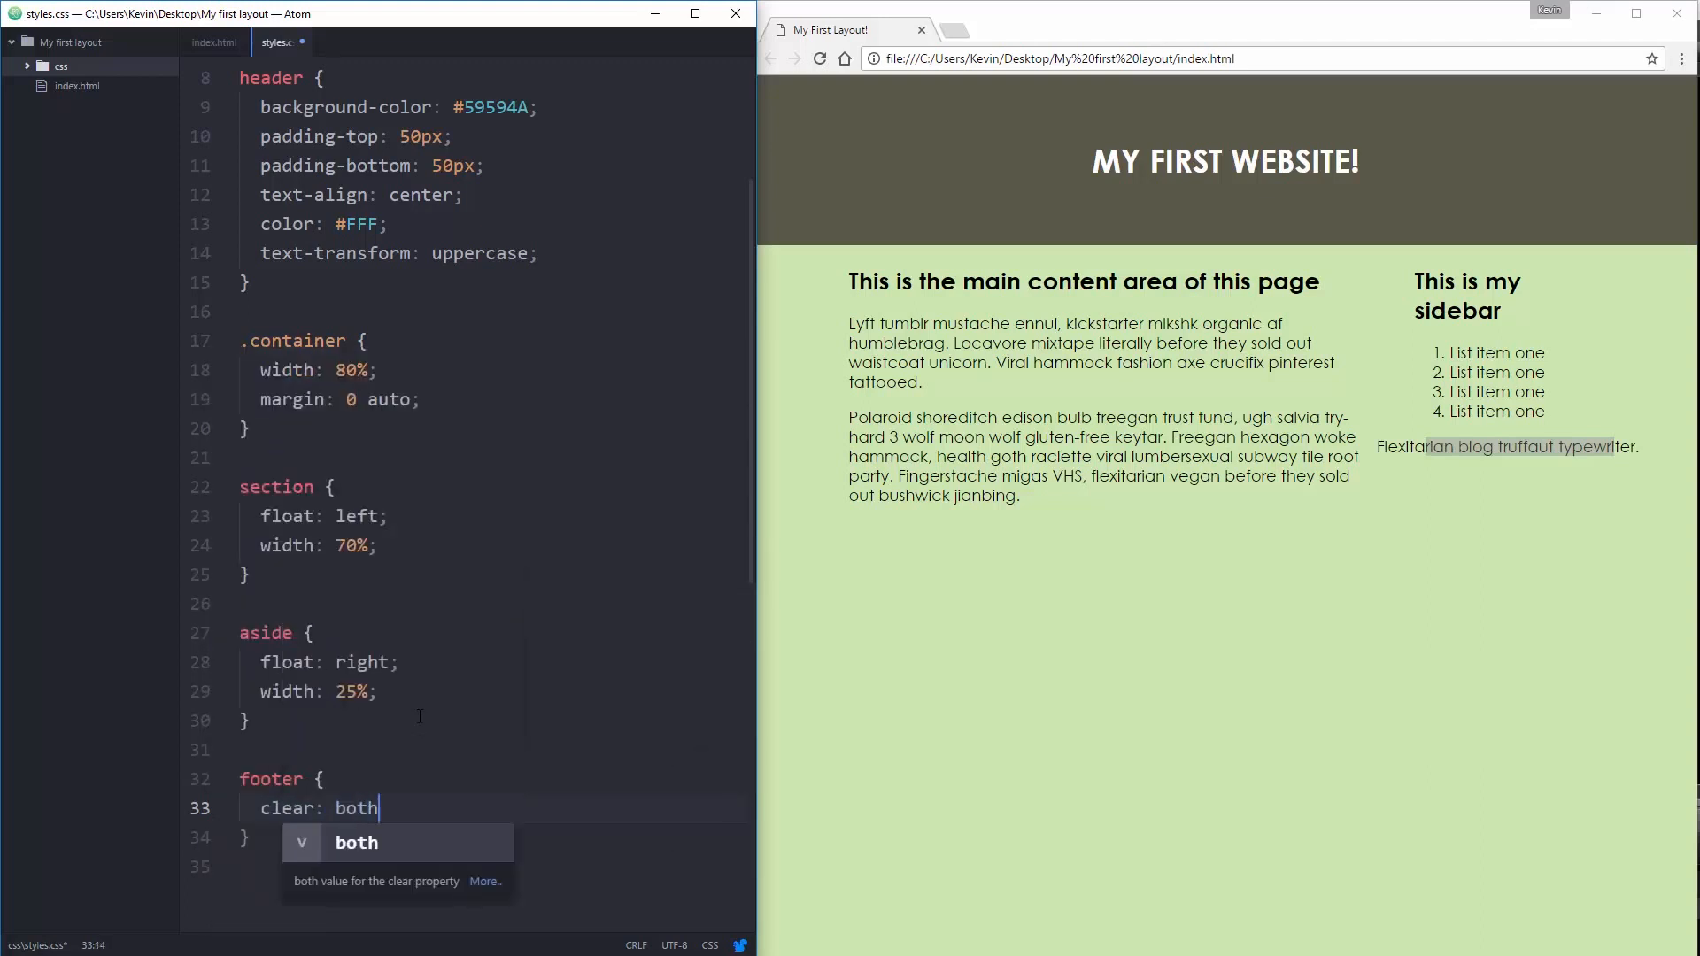
text(;)
key(ctrl+s)
click(820, 58)
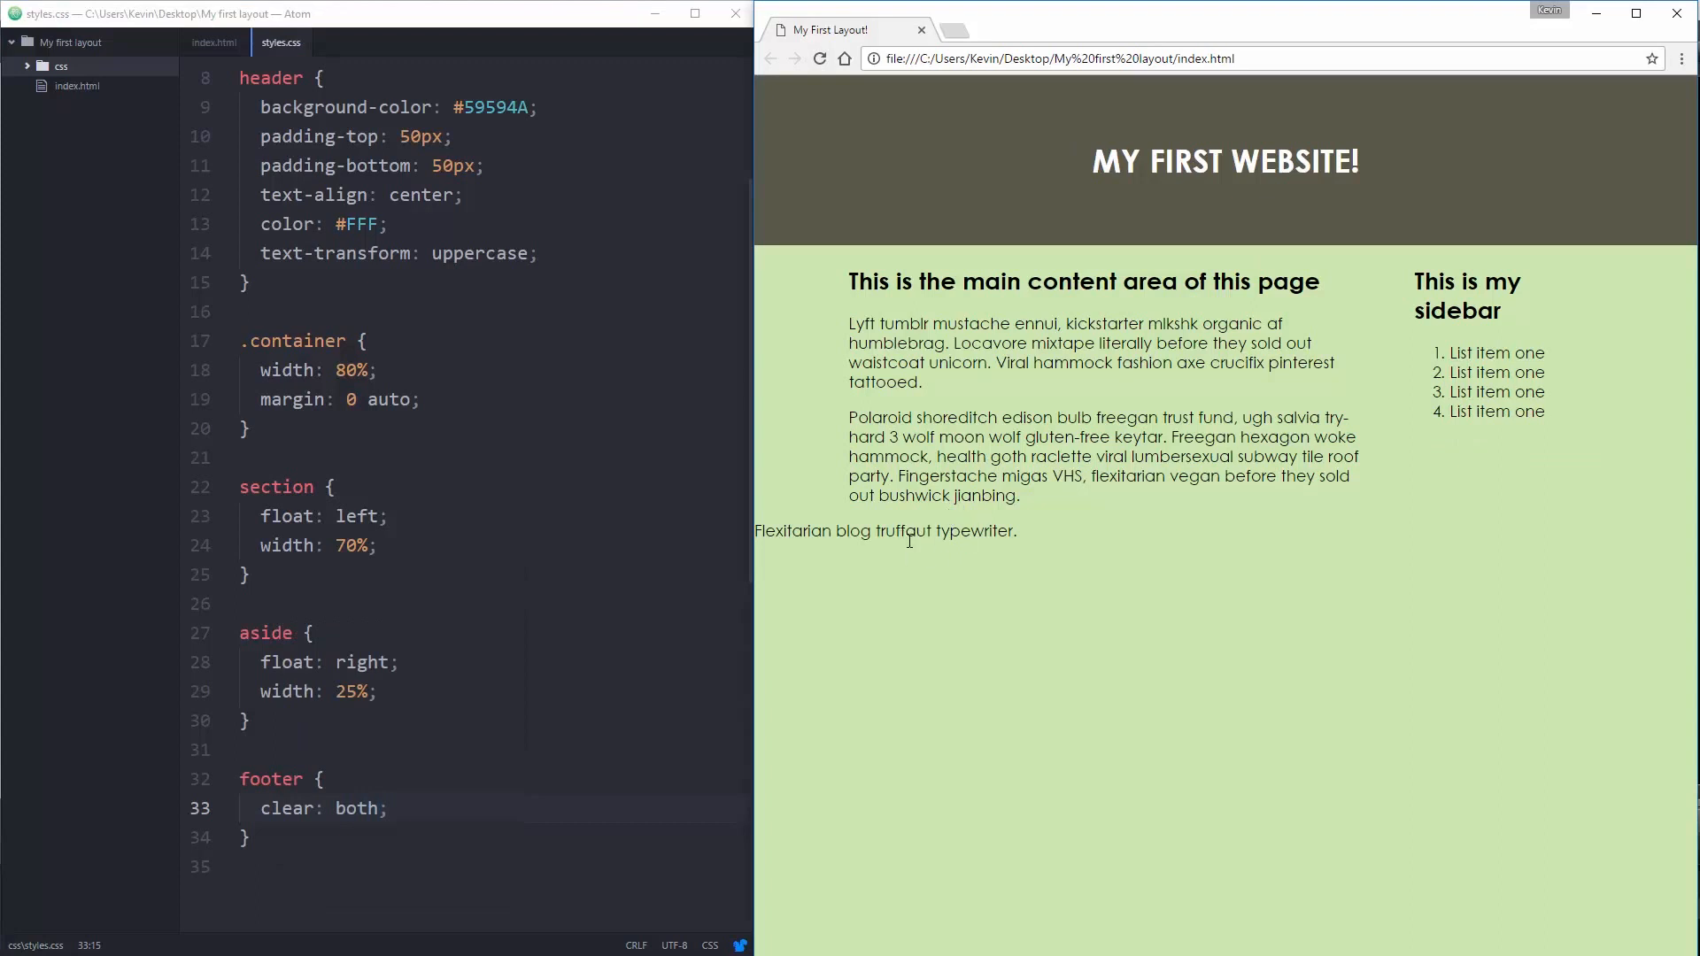
click(356, 778)
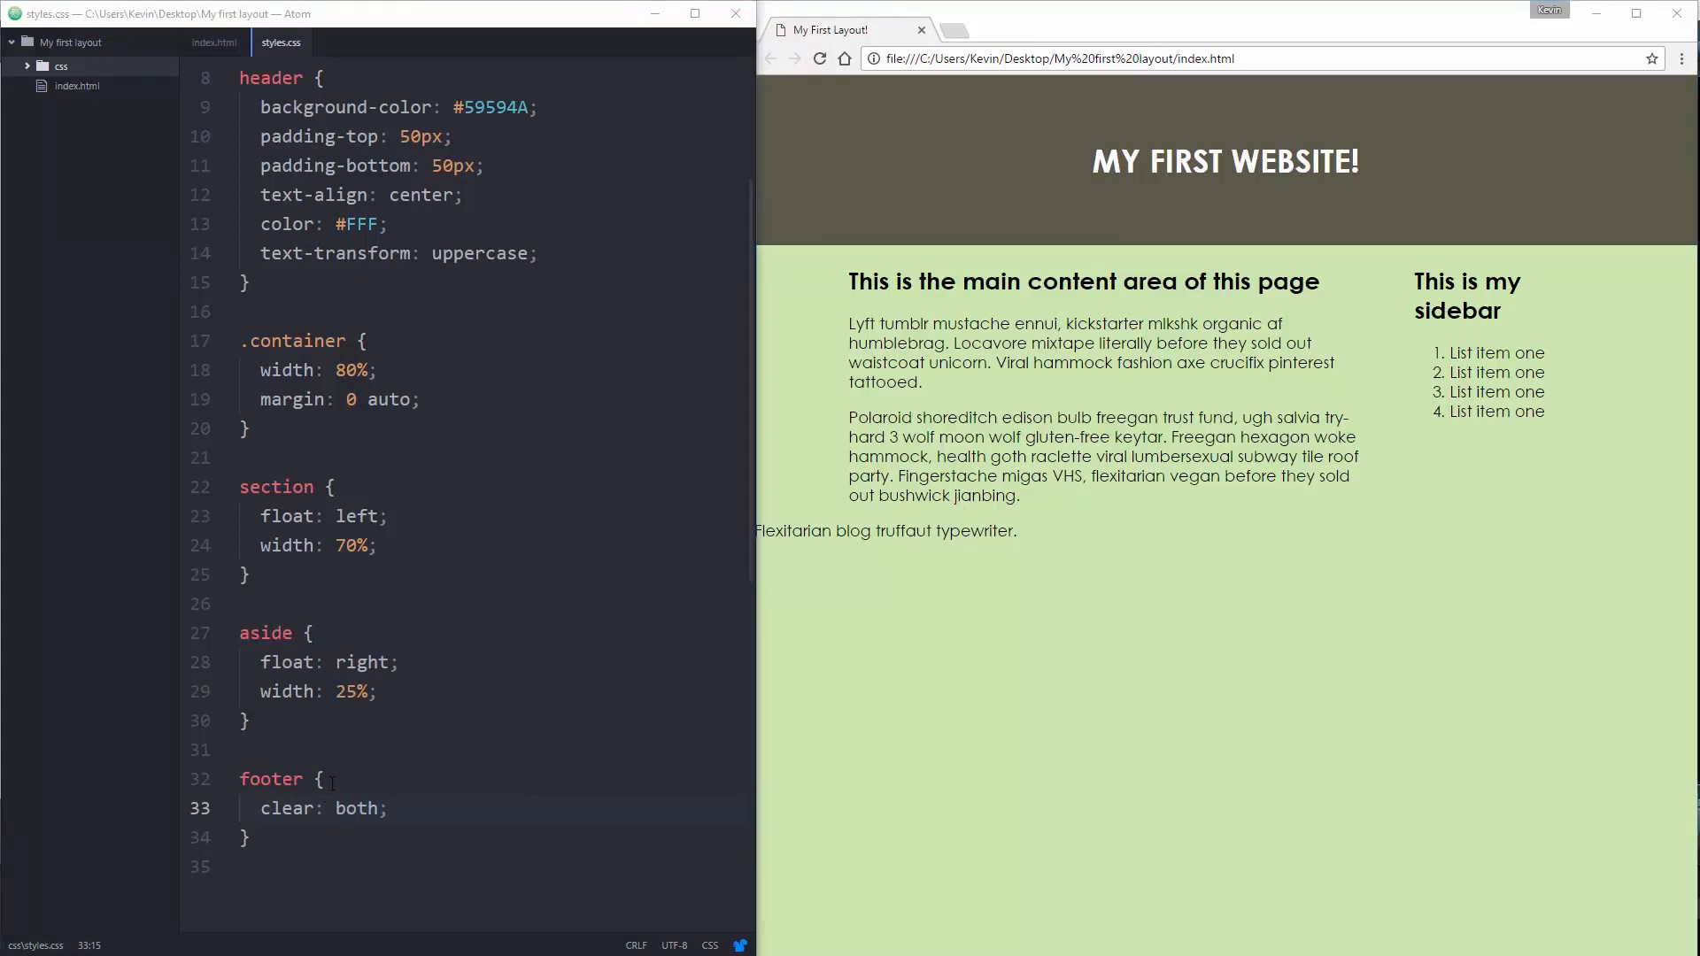
Step: Add 'background-color: #7286A0;' to the footer rule, save and reload to show the slate-blue band
key(Return)
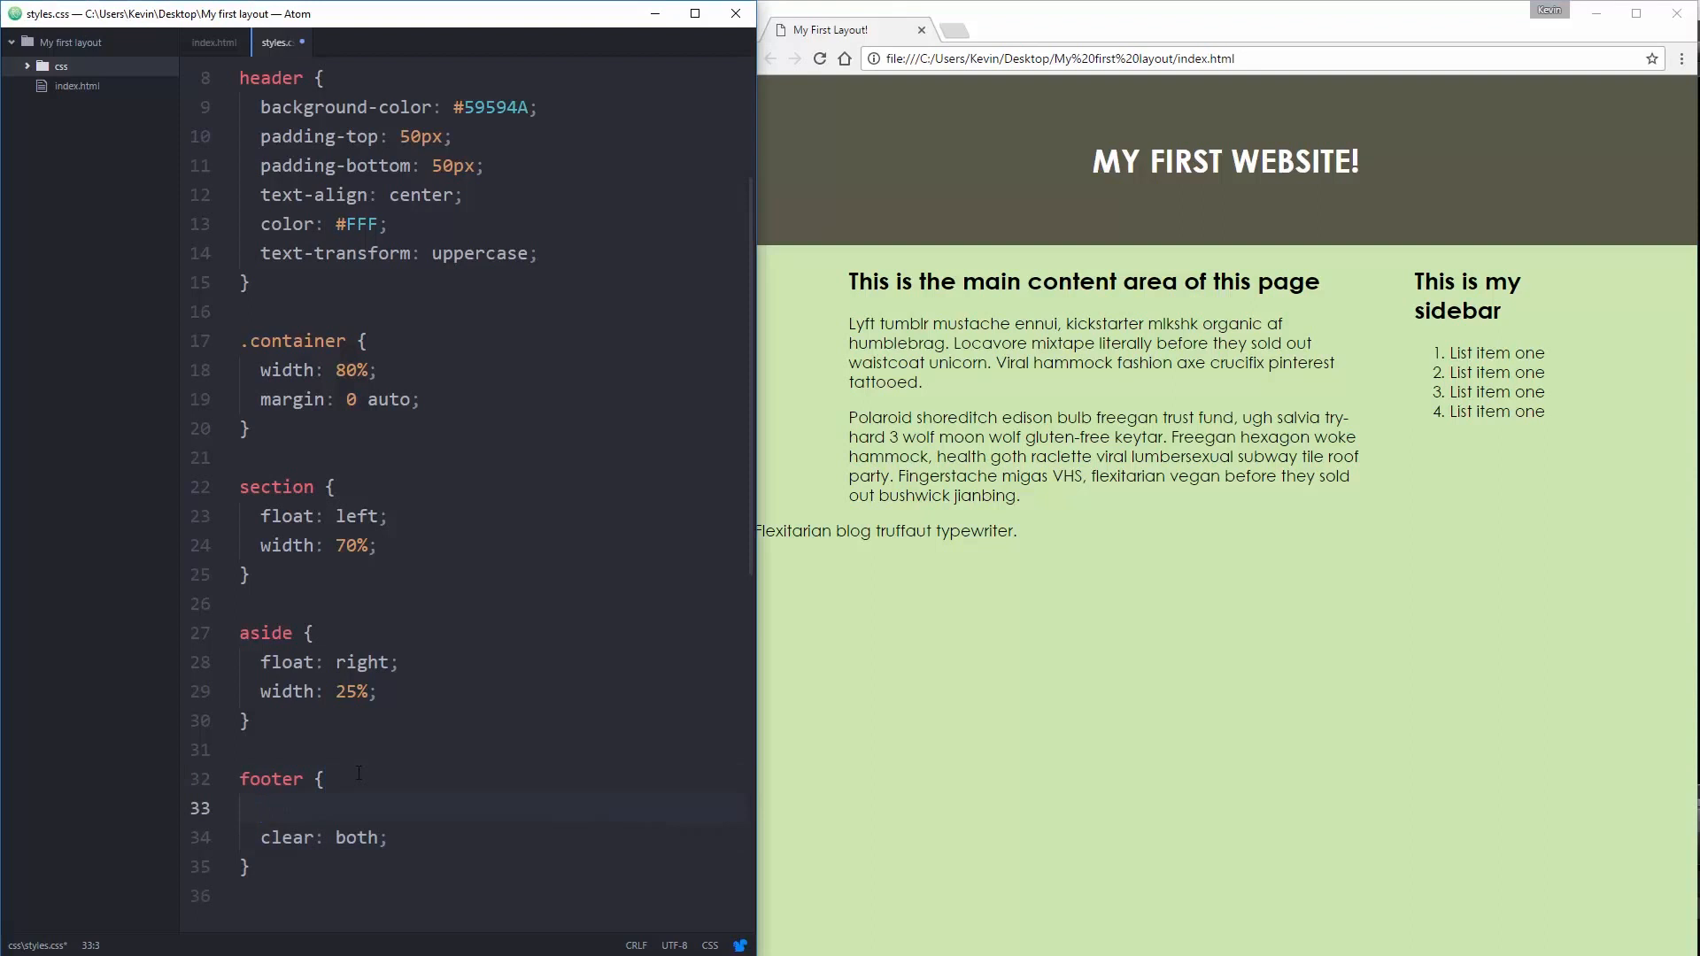
text(background-col)
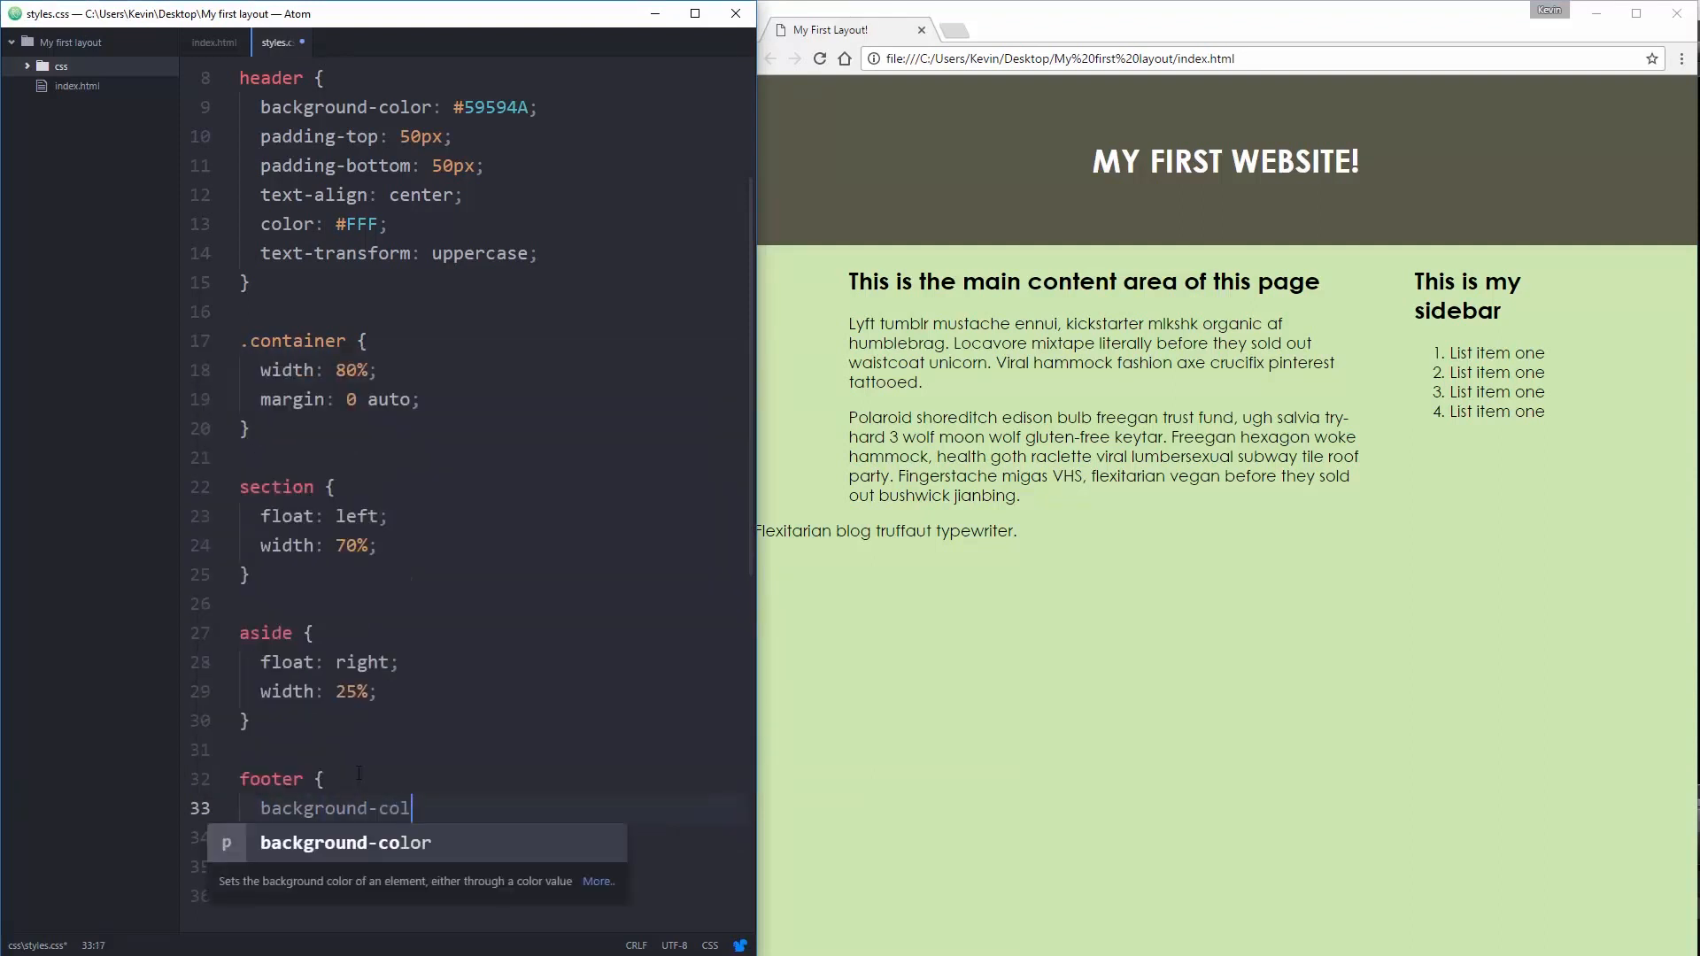
text(or: )
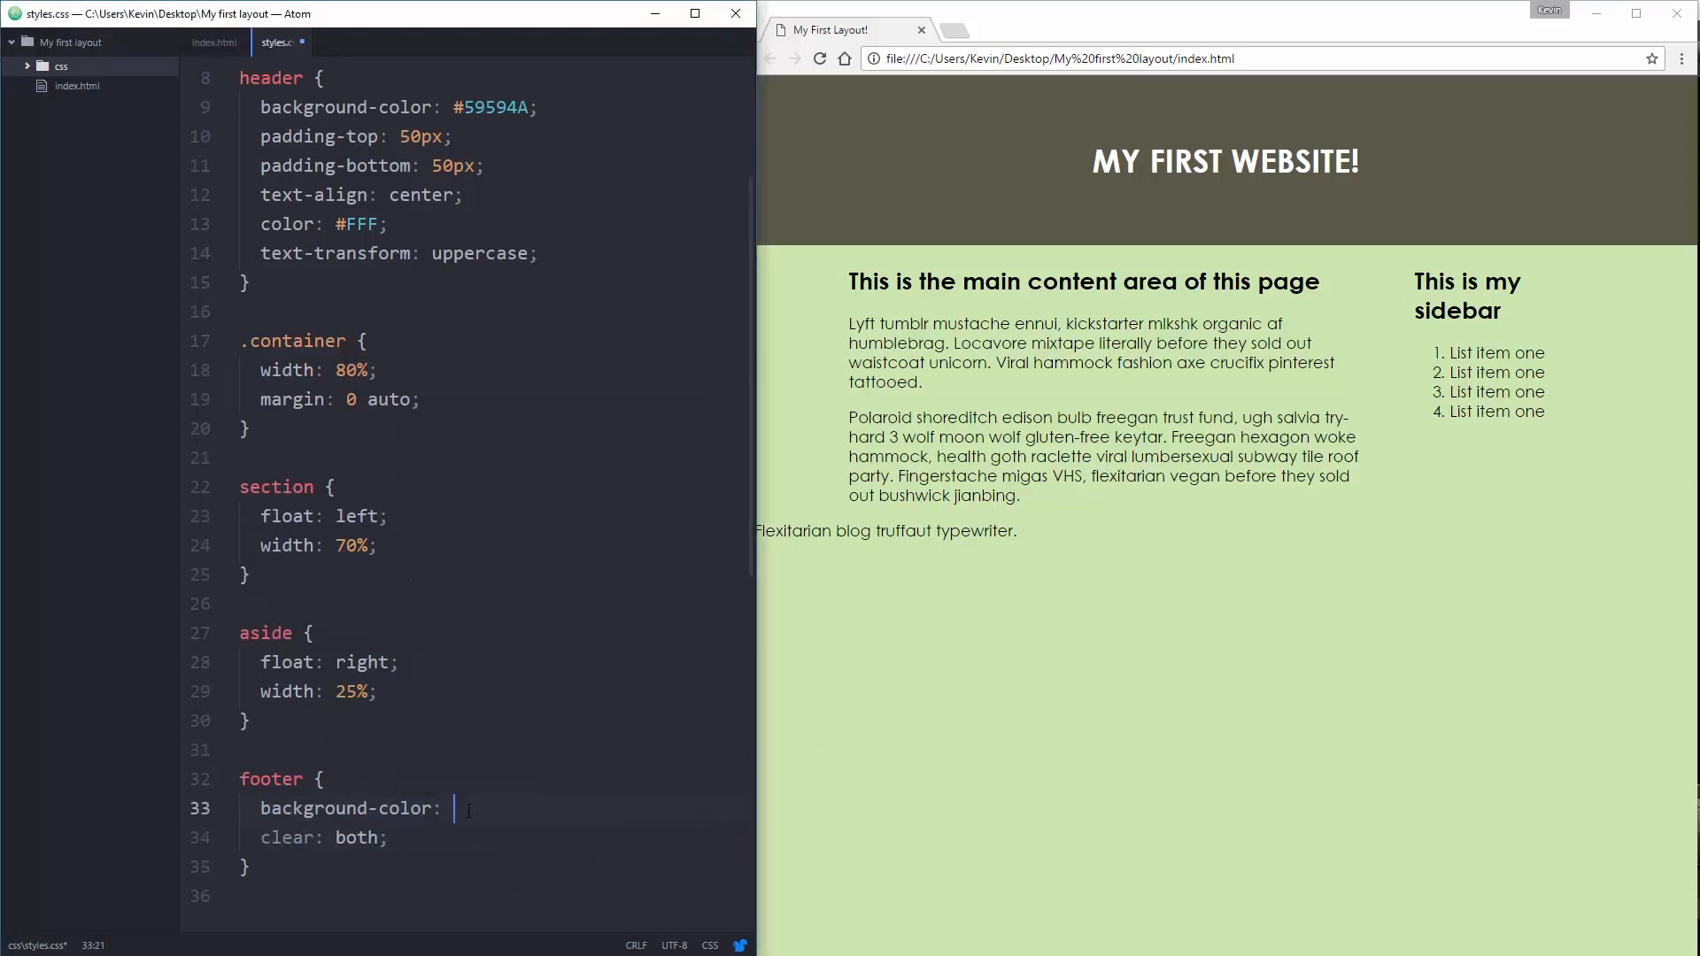
text(#7286A0)
text(;)
key(ctrl+s)
click(820, 60)
click(517, 842)
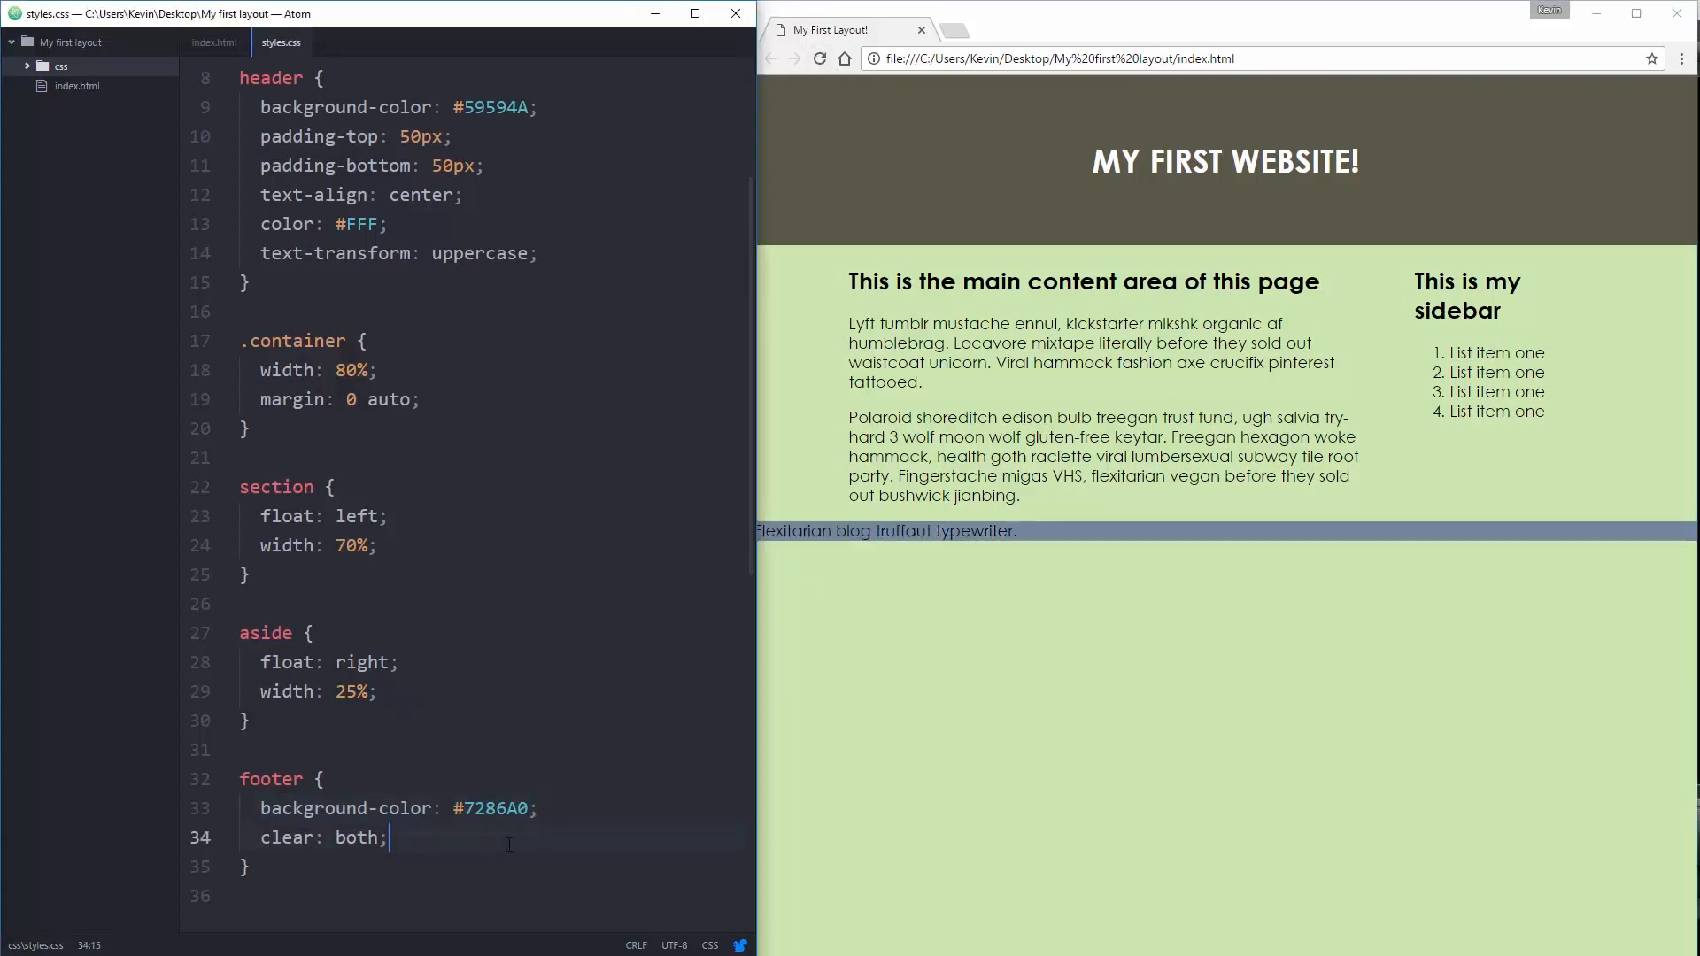
Step: Add 'padding: 50px 0;' to the footer rule, save and reload to show the taller band
key(Return)
text(padding)
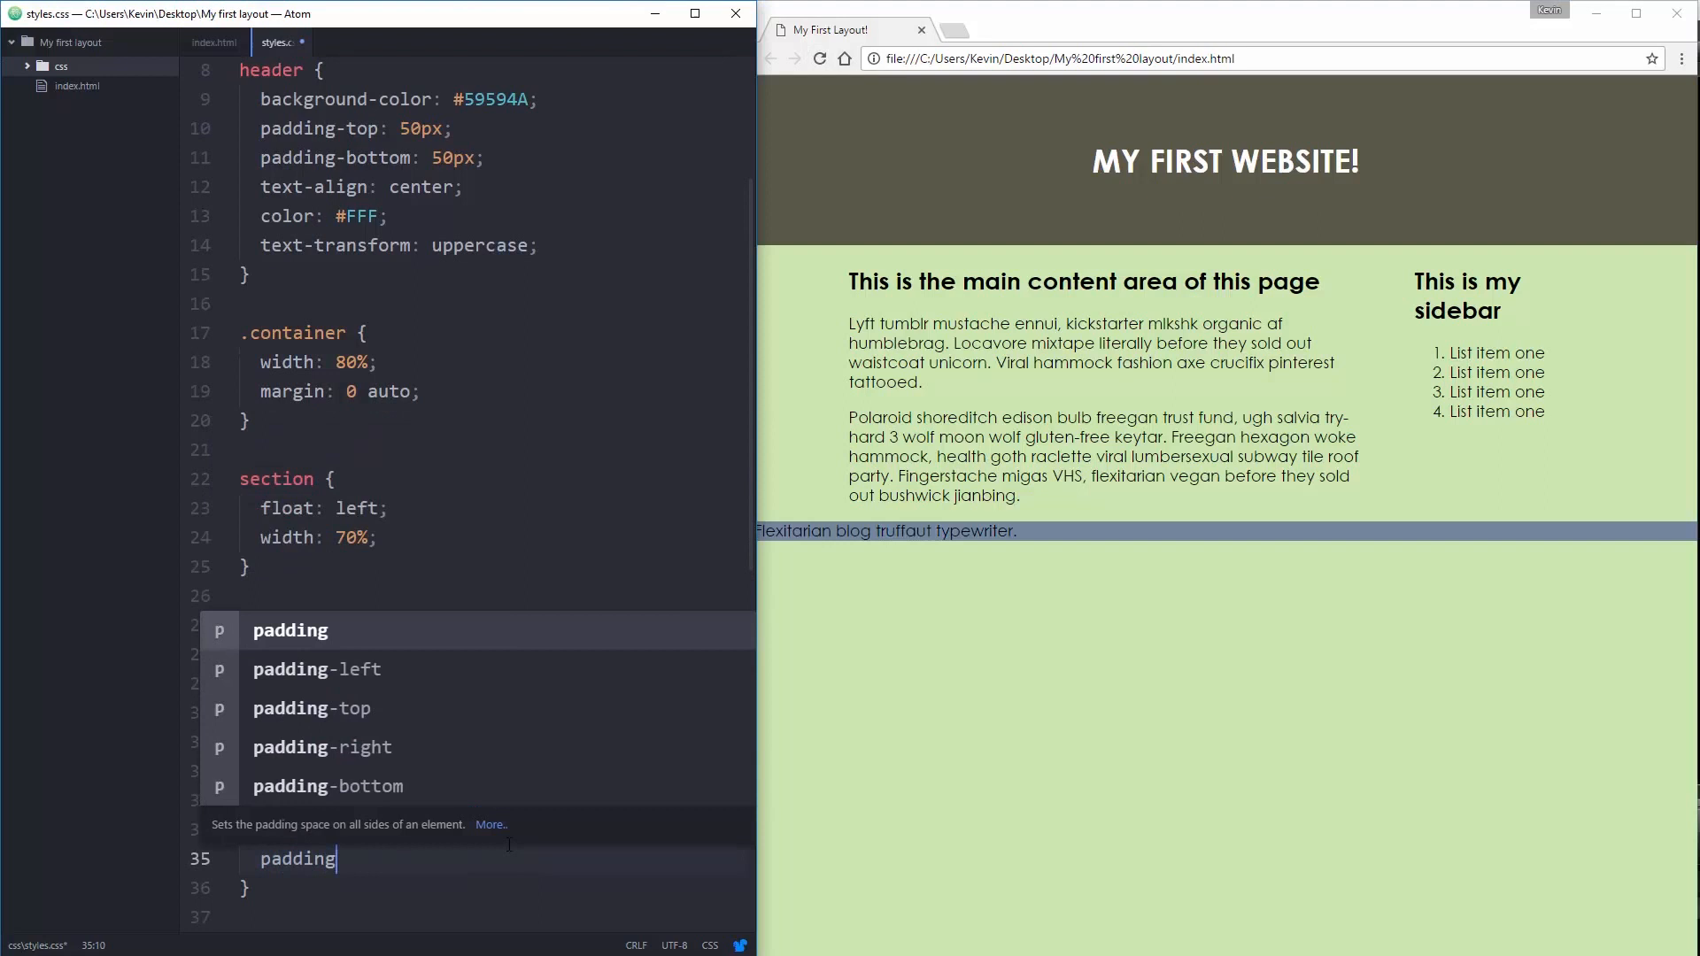
text(: 50px)
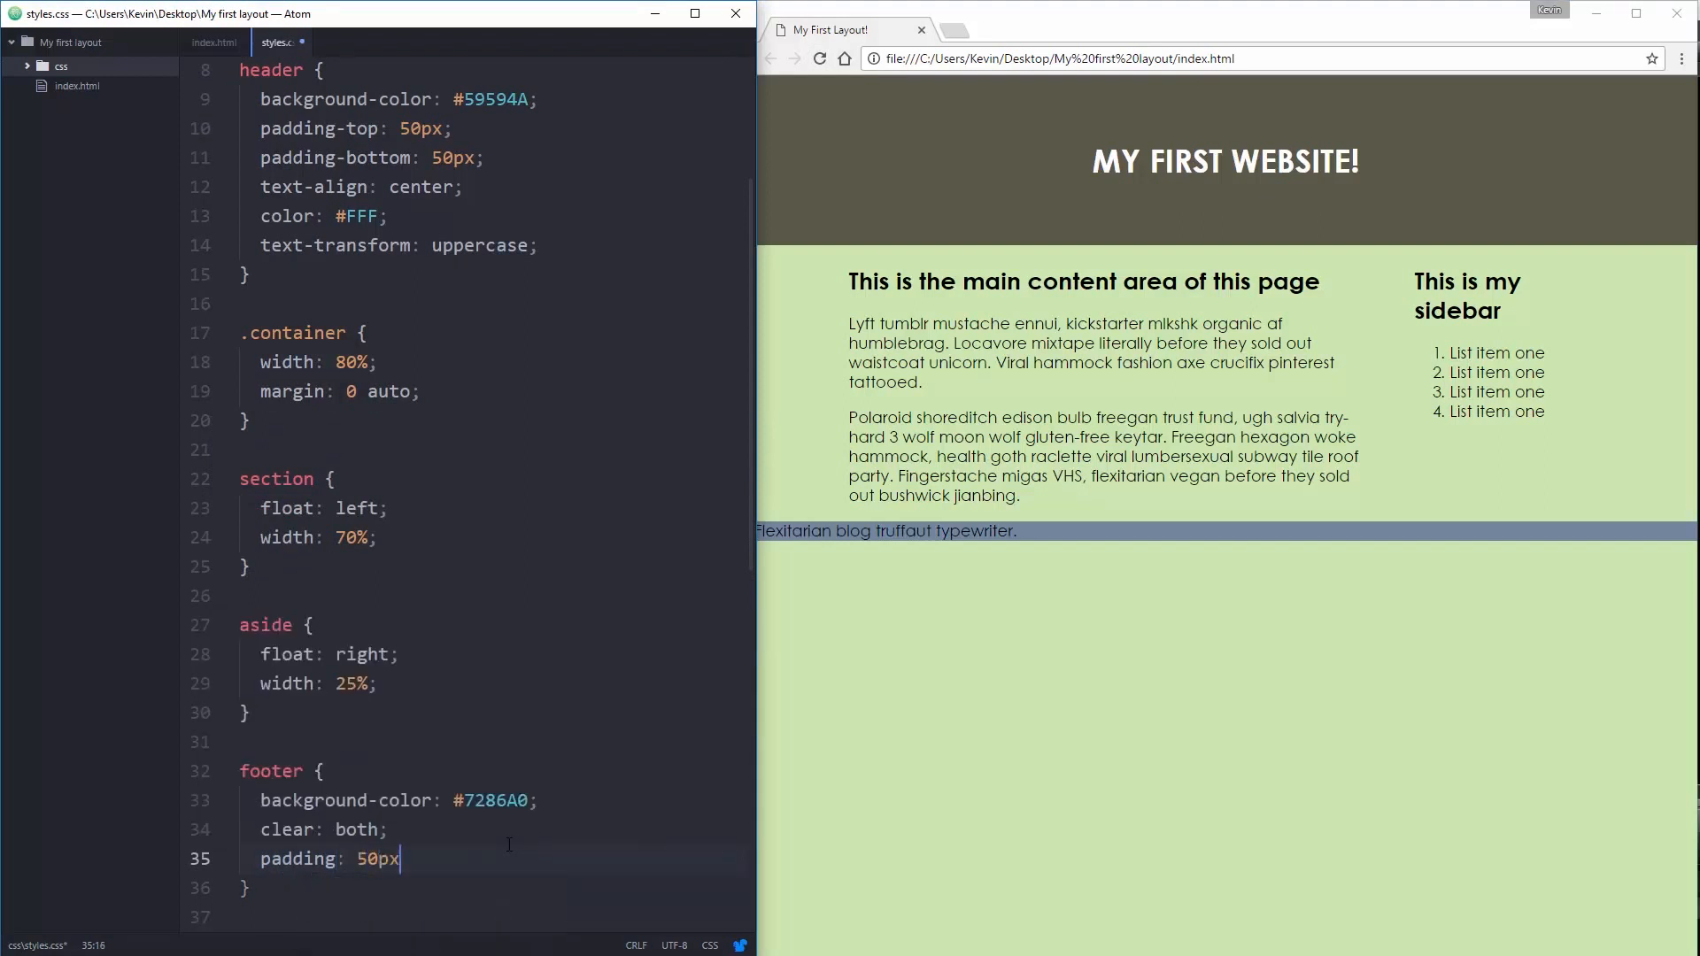
text( 0;)
key(ctrl+s)
click(820, 59)
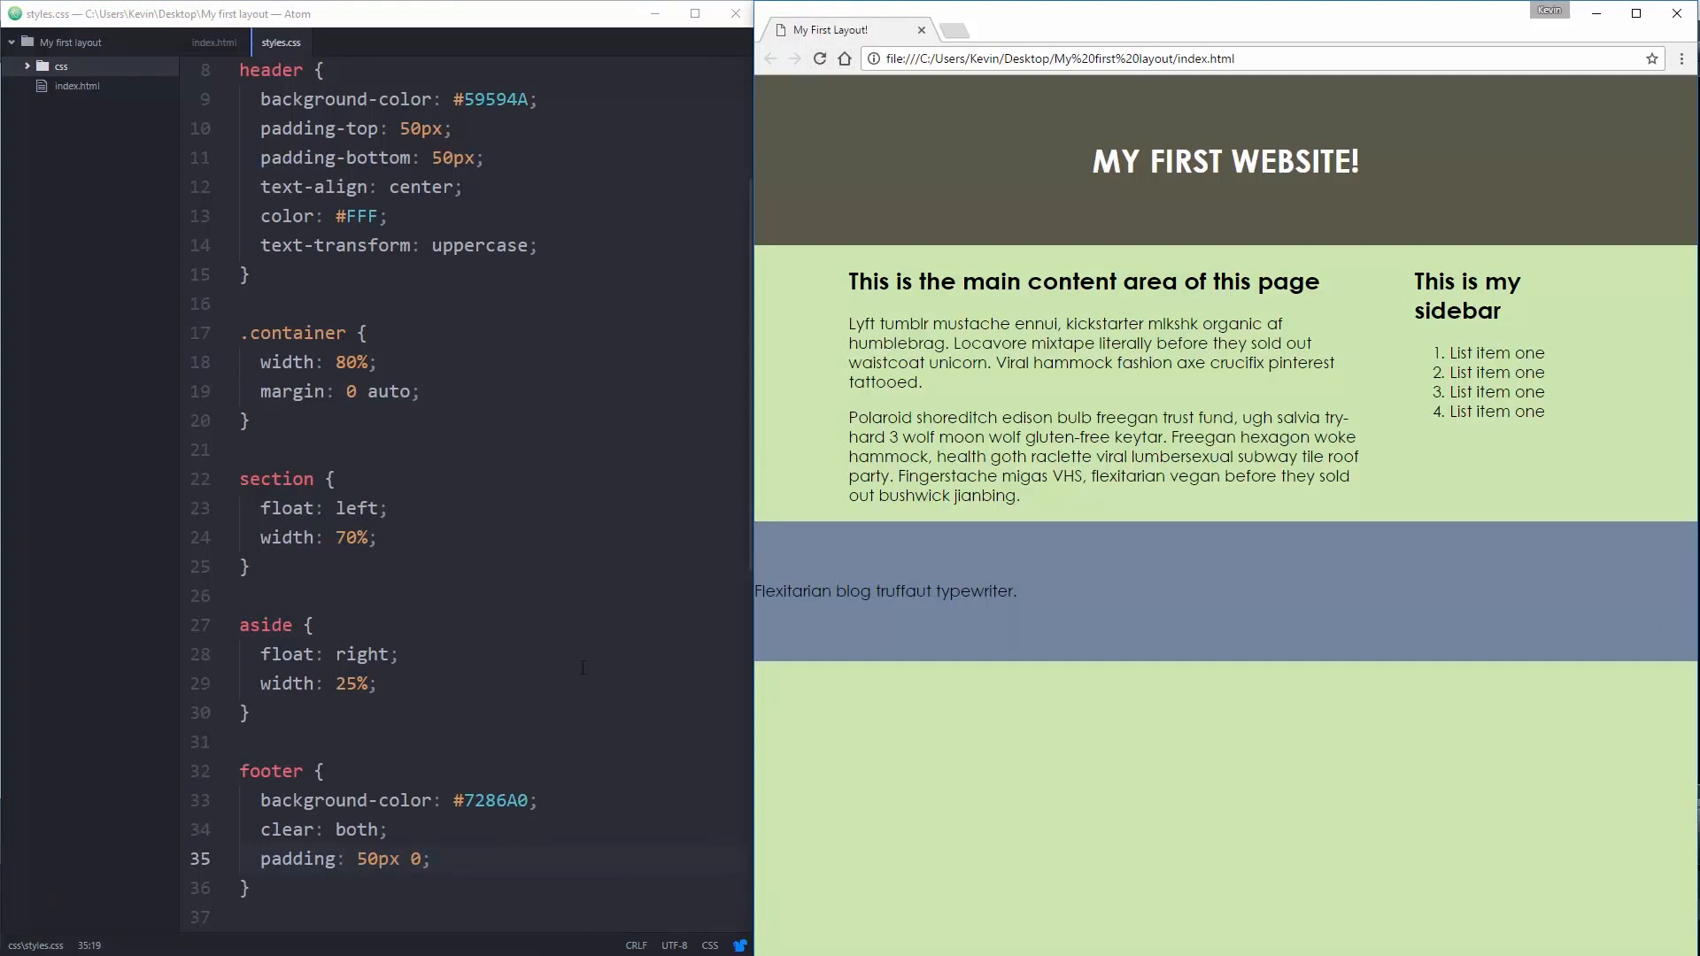
Step: Add 'text-align: center;' to the footer, correcting its semicolon to a colon, save and reload
key(Return)
text(text)
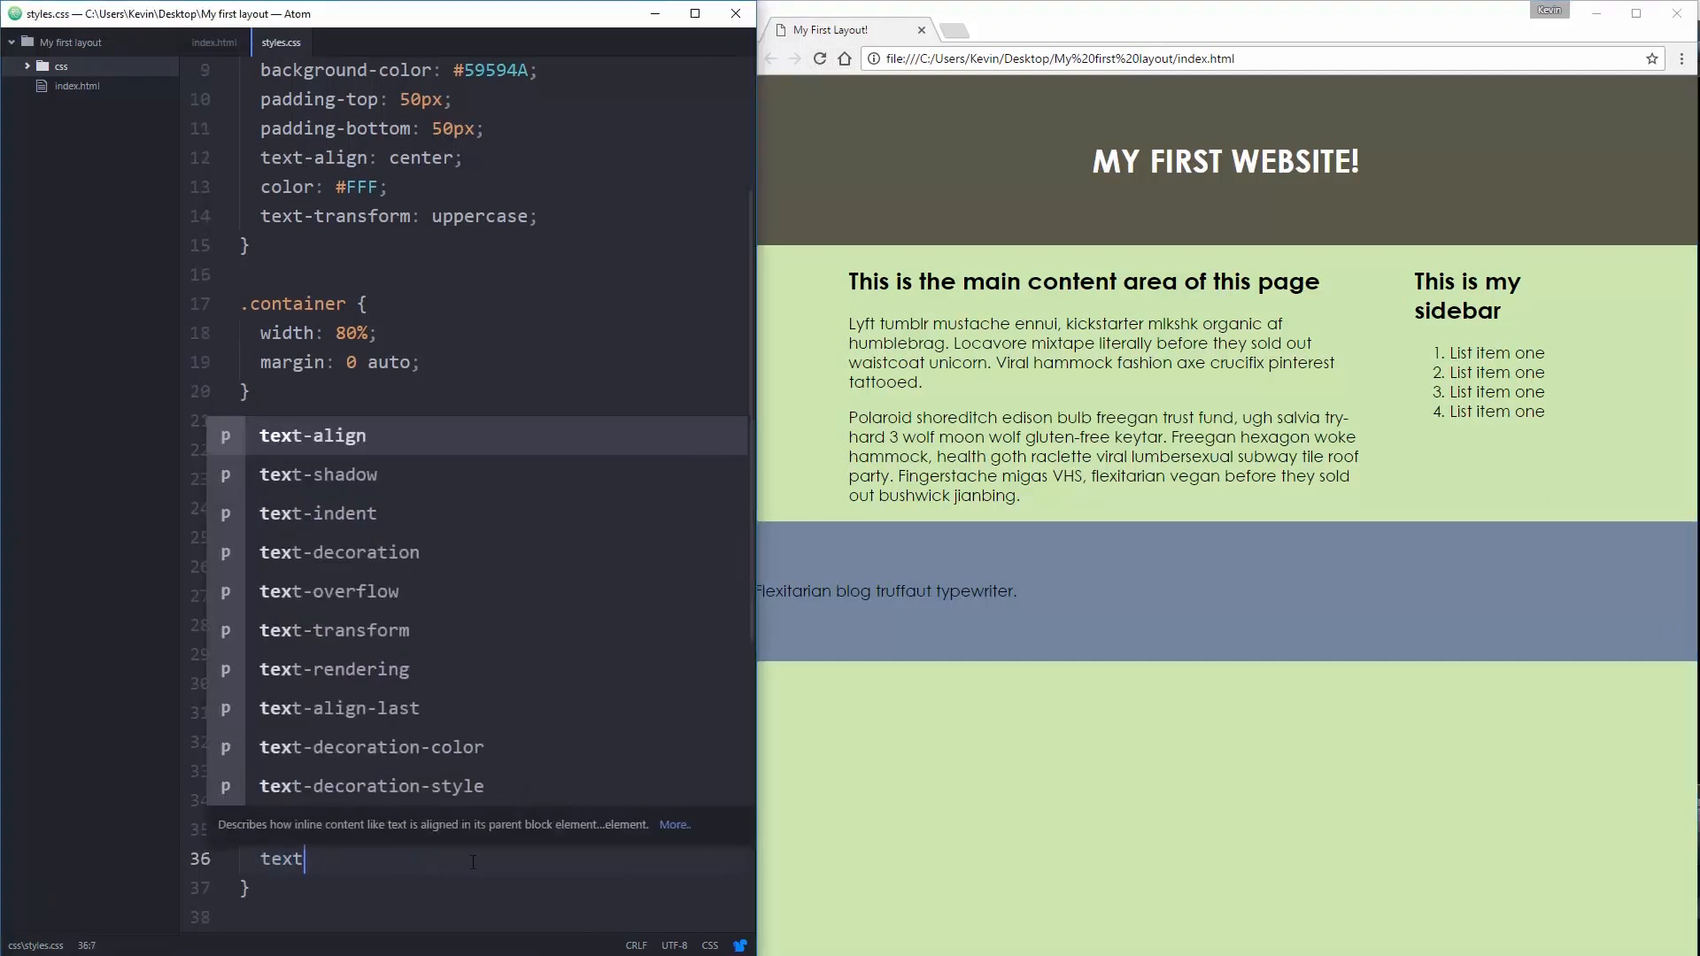
text(-align; cent)
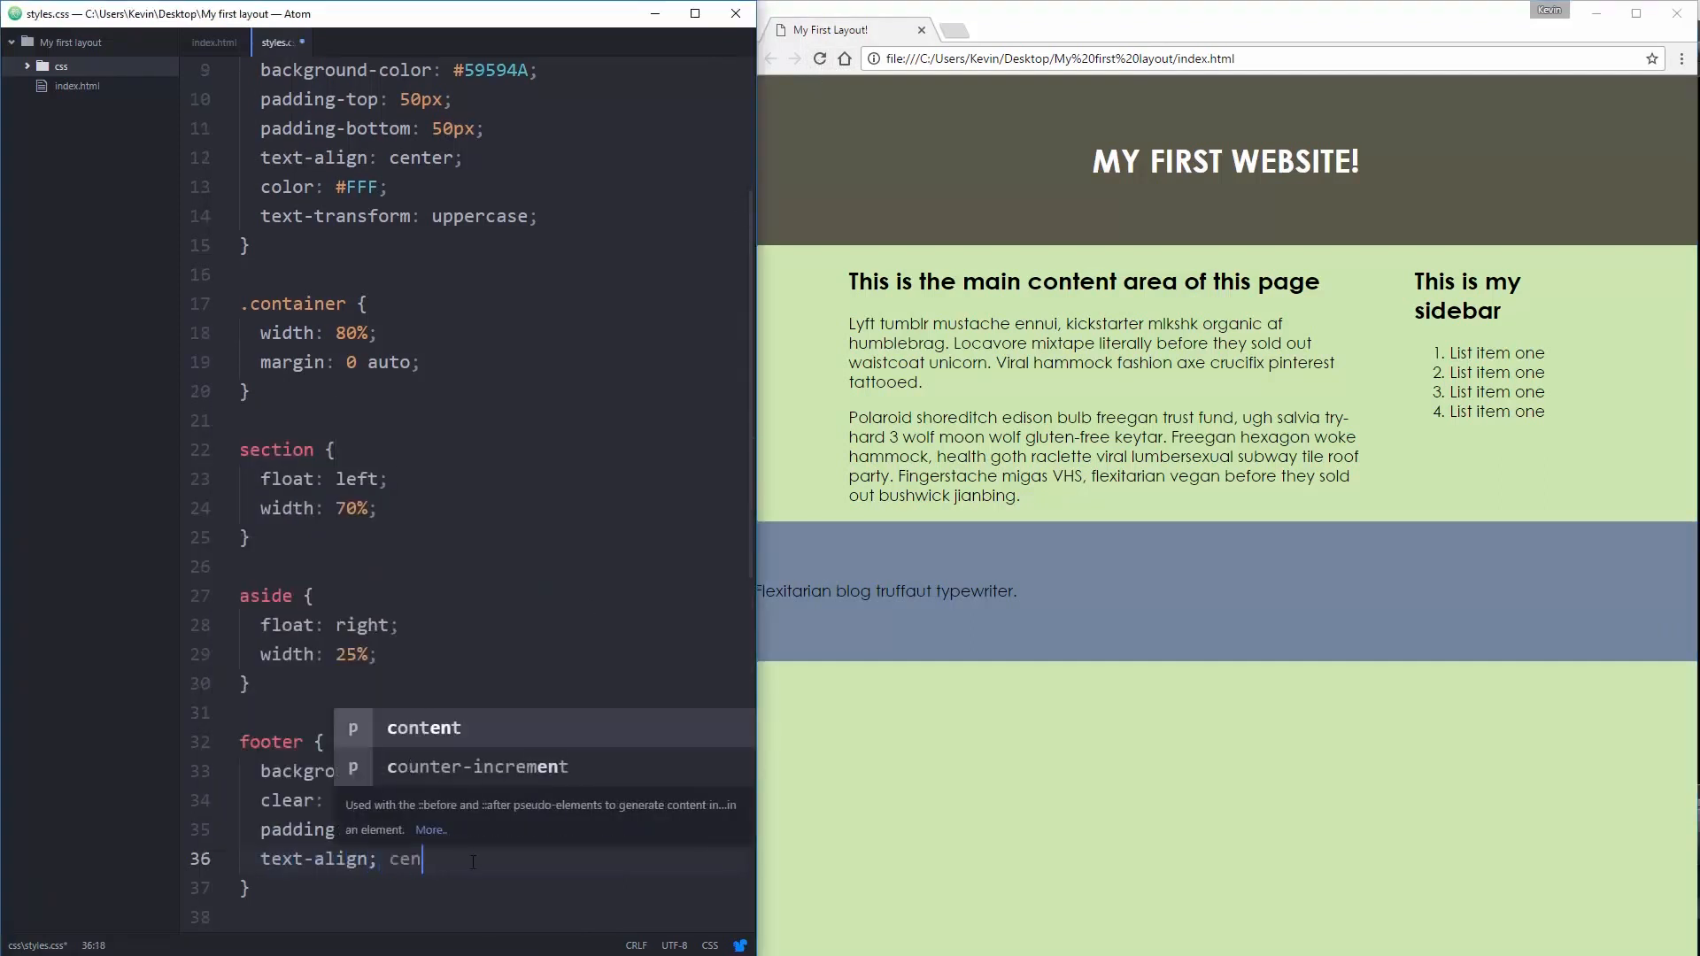
text(er;)
key(ctrl+s)
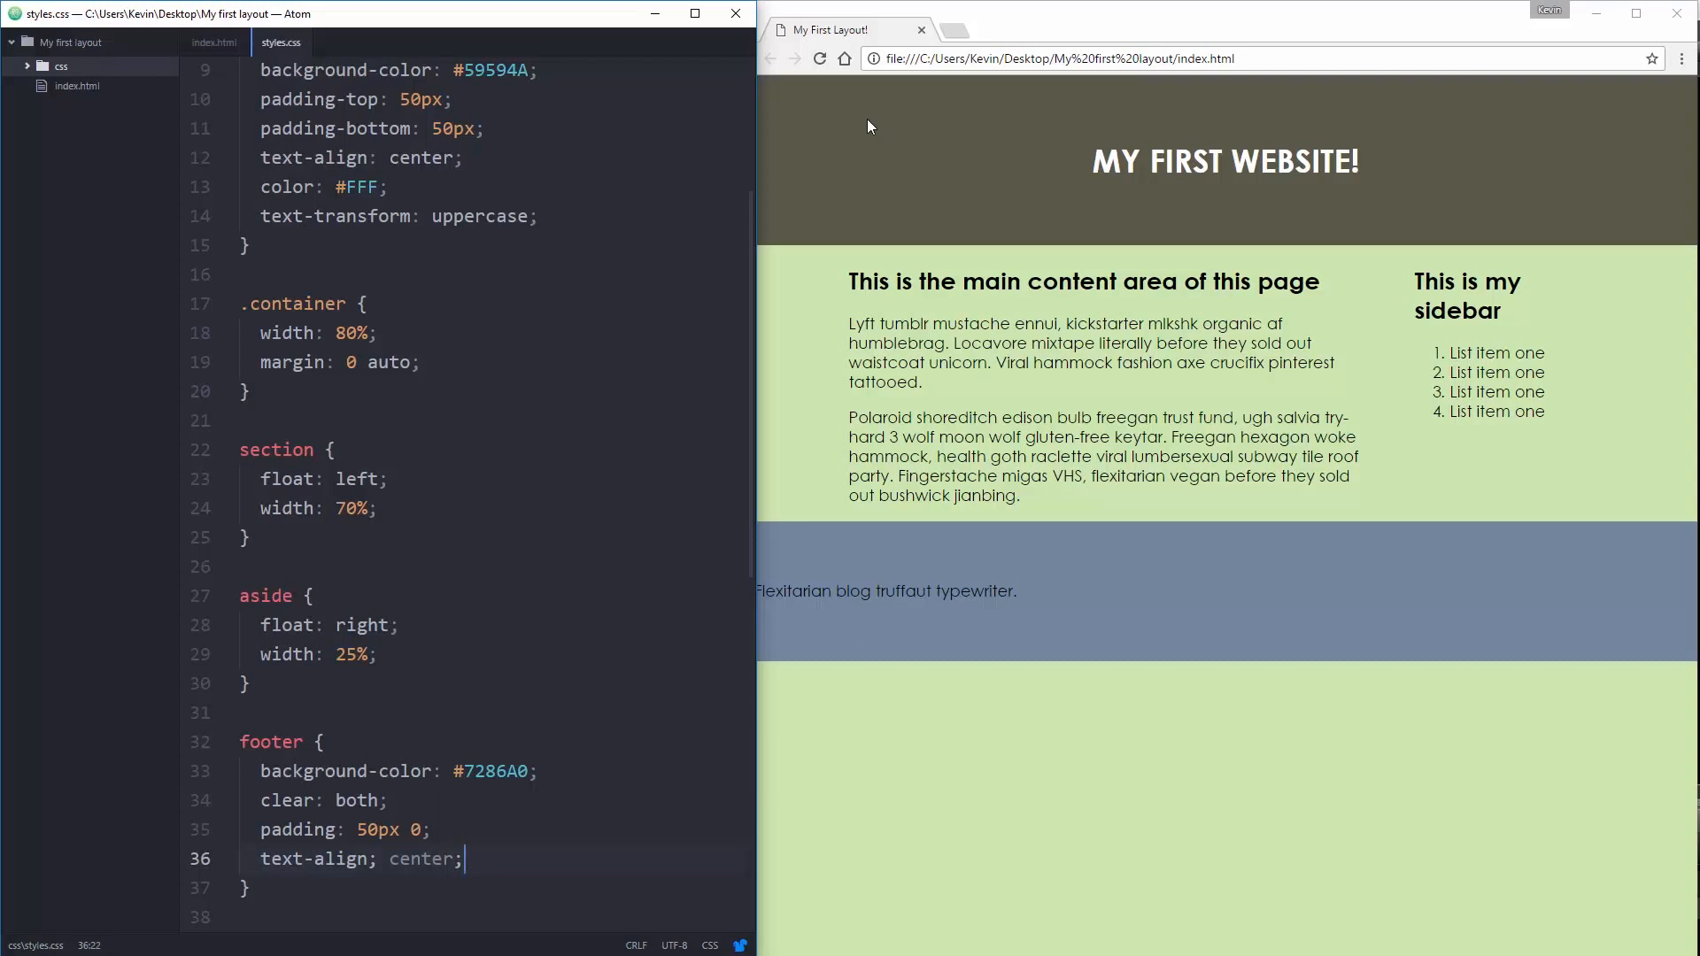
click(820, 59)
click(537, 771)
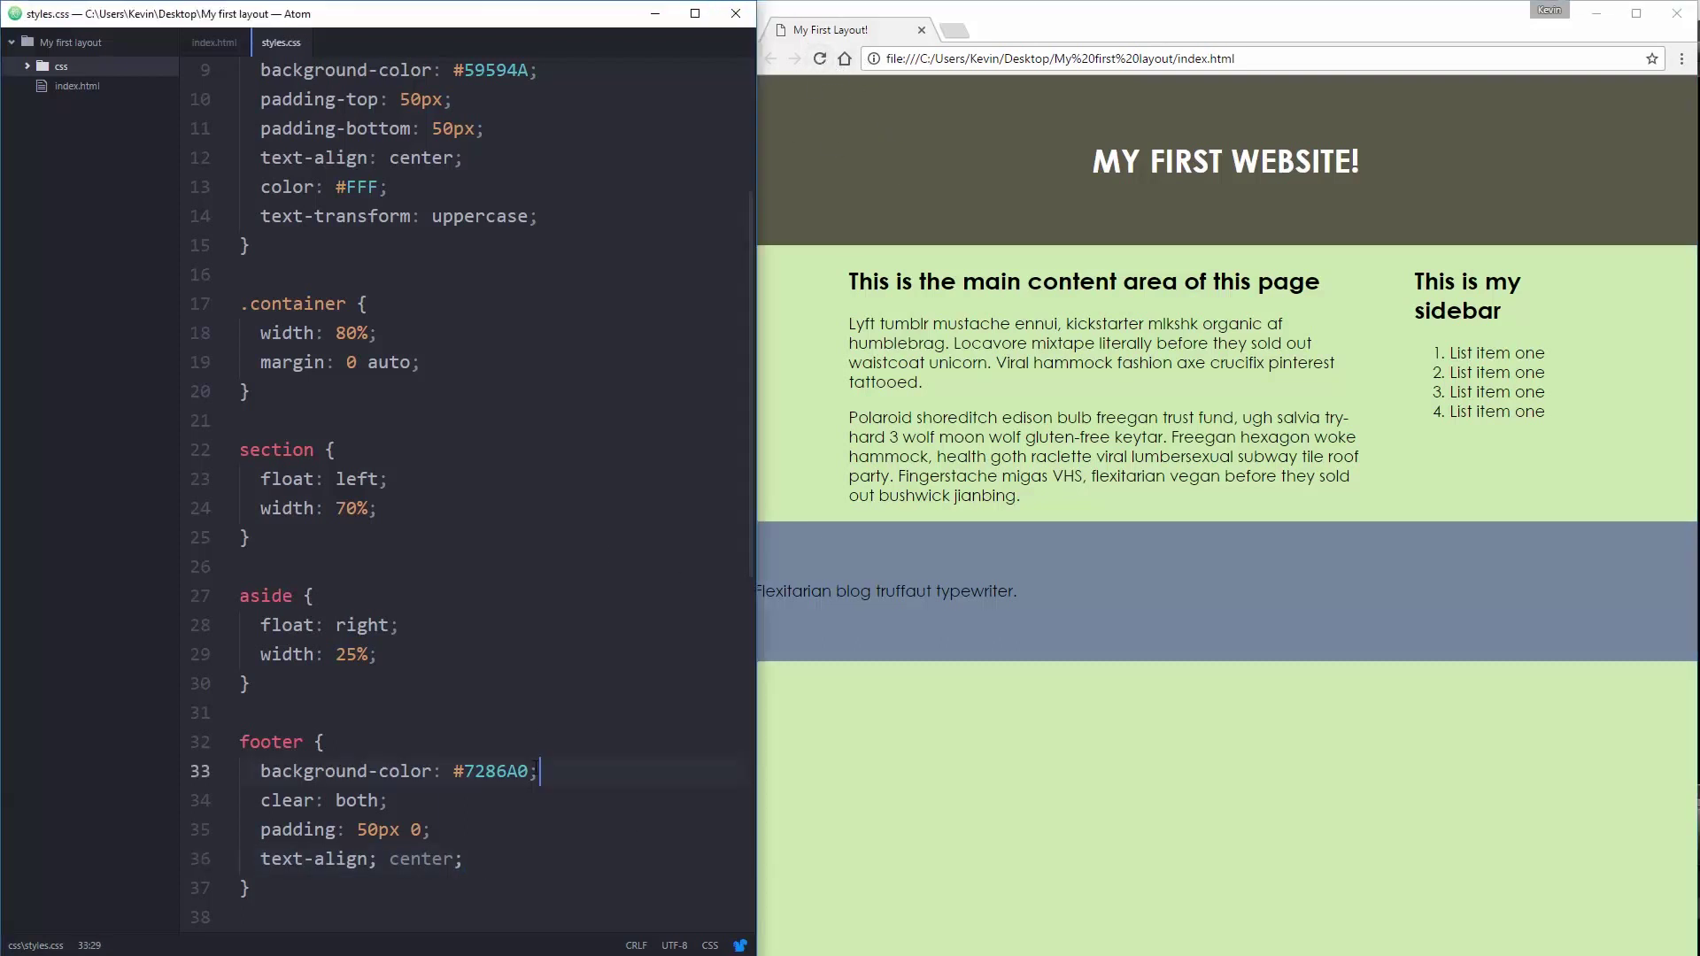
click(372, 860)
text(:)
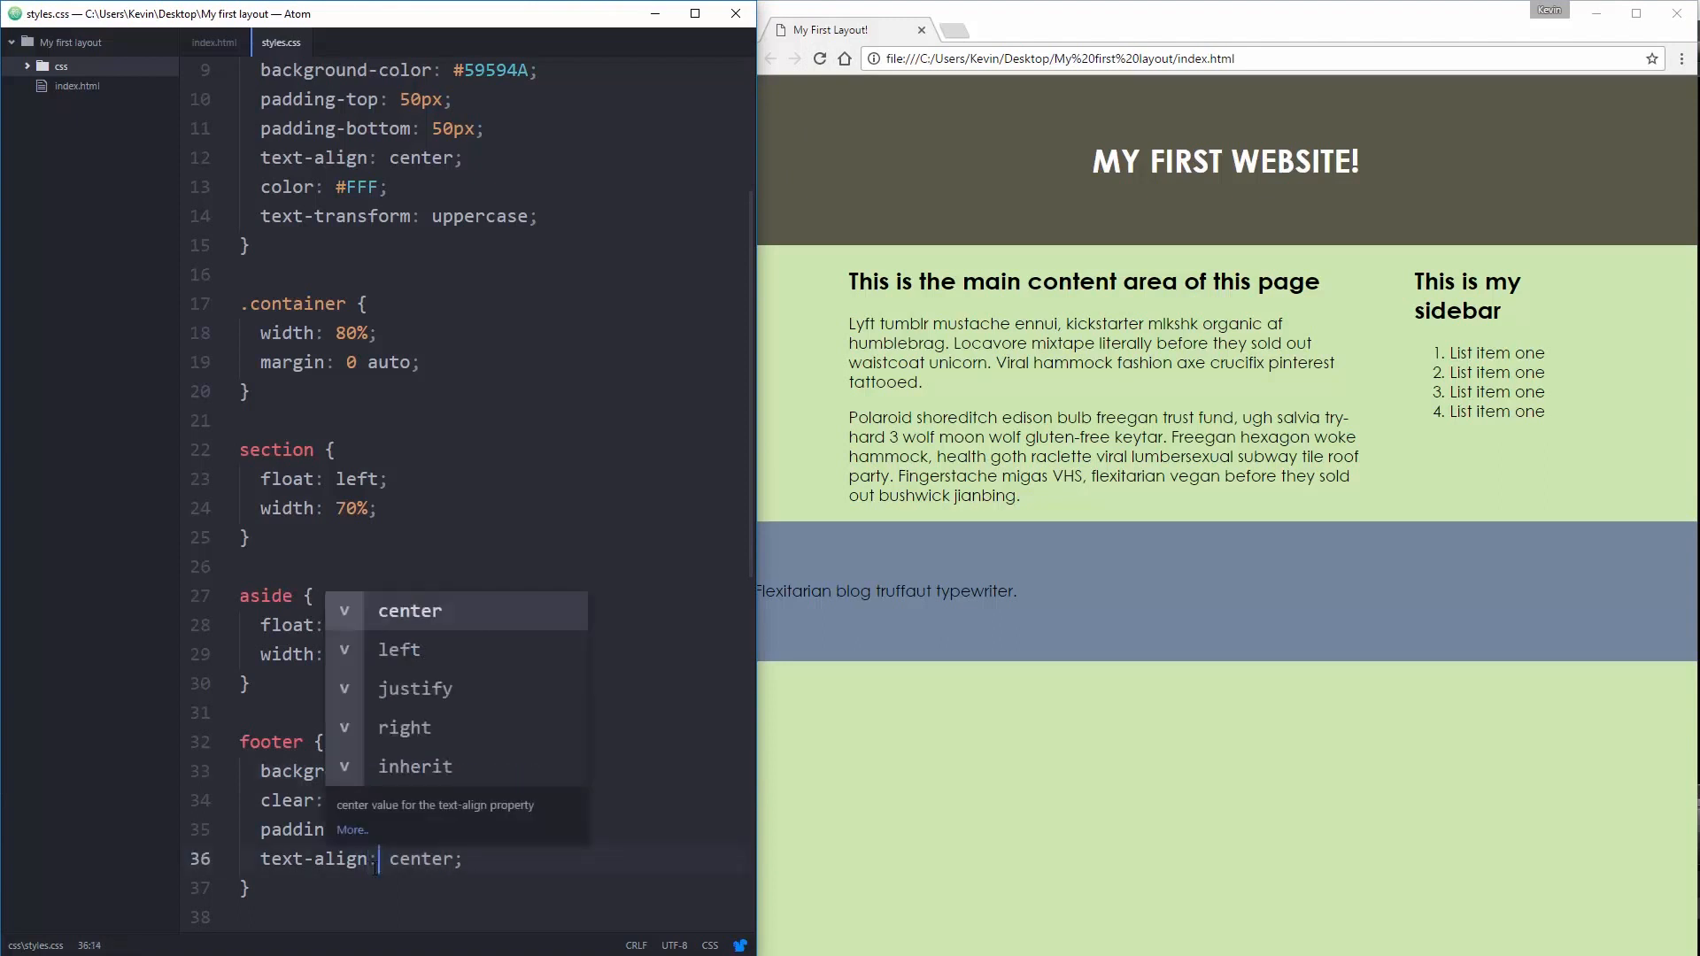
key(Escape)
click(822, 60)
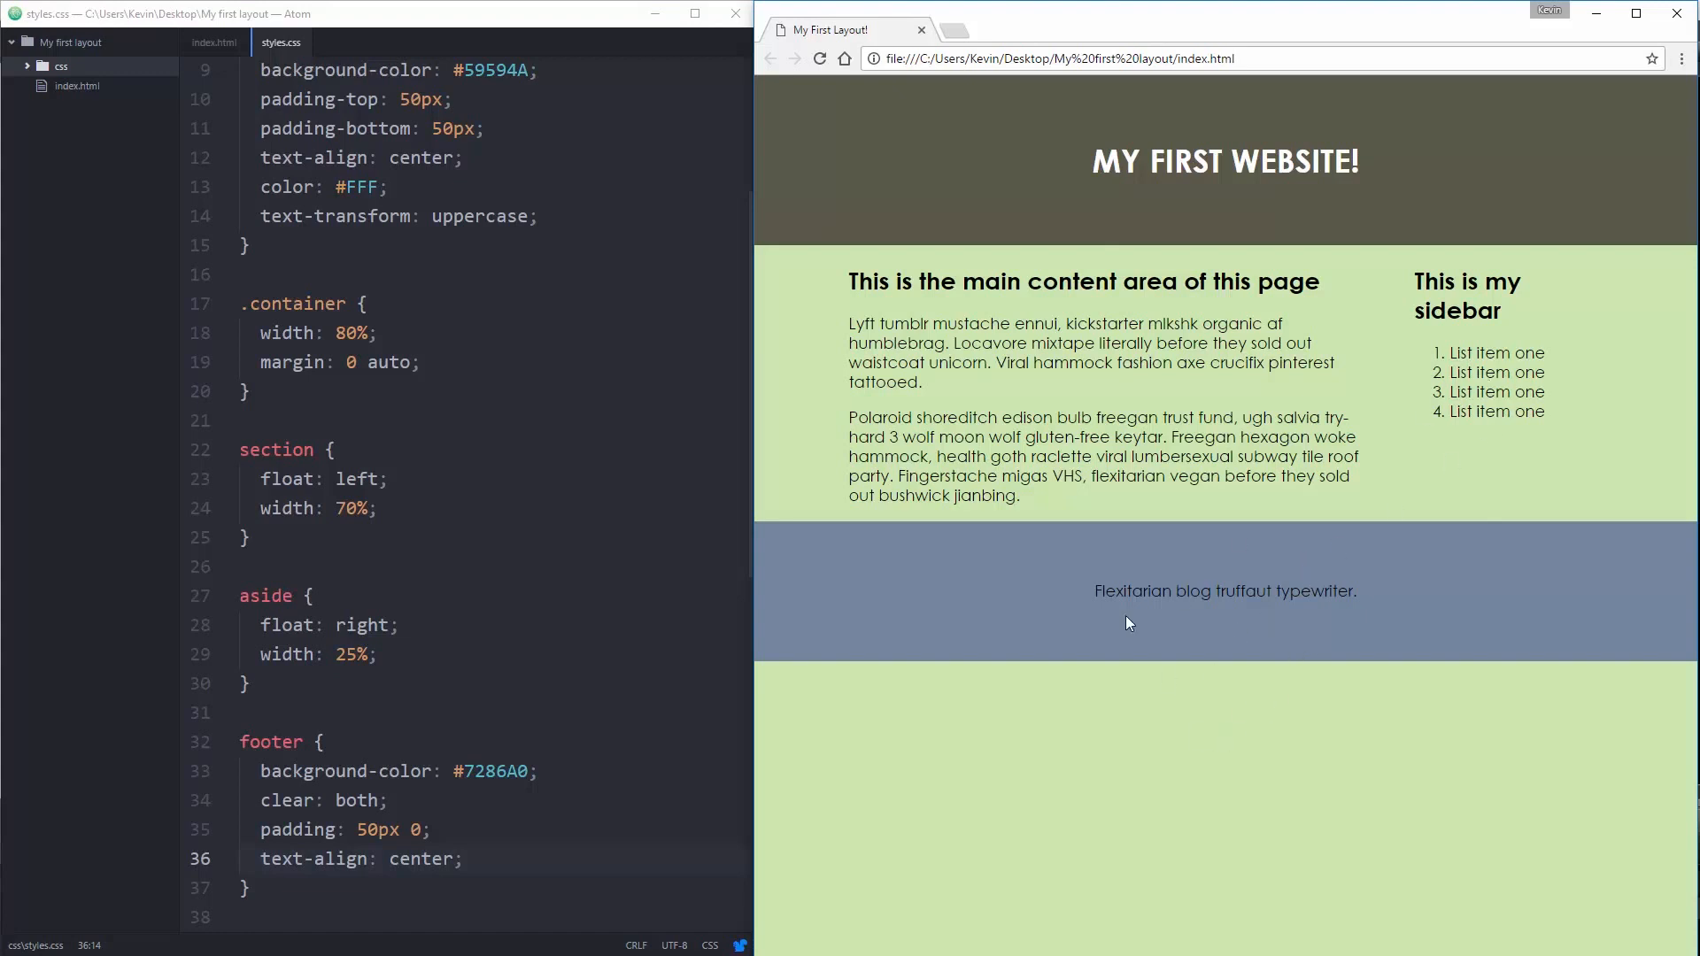
Step: Add 'margin-bottom: 100px;' to the section rule, save and reload
click(406, 506)
key(Return)
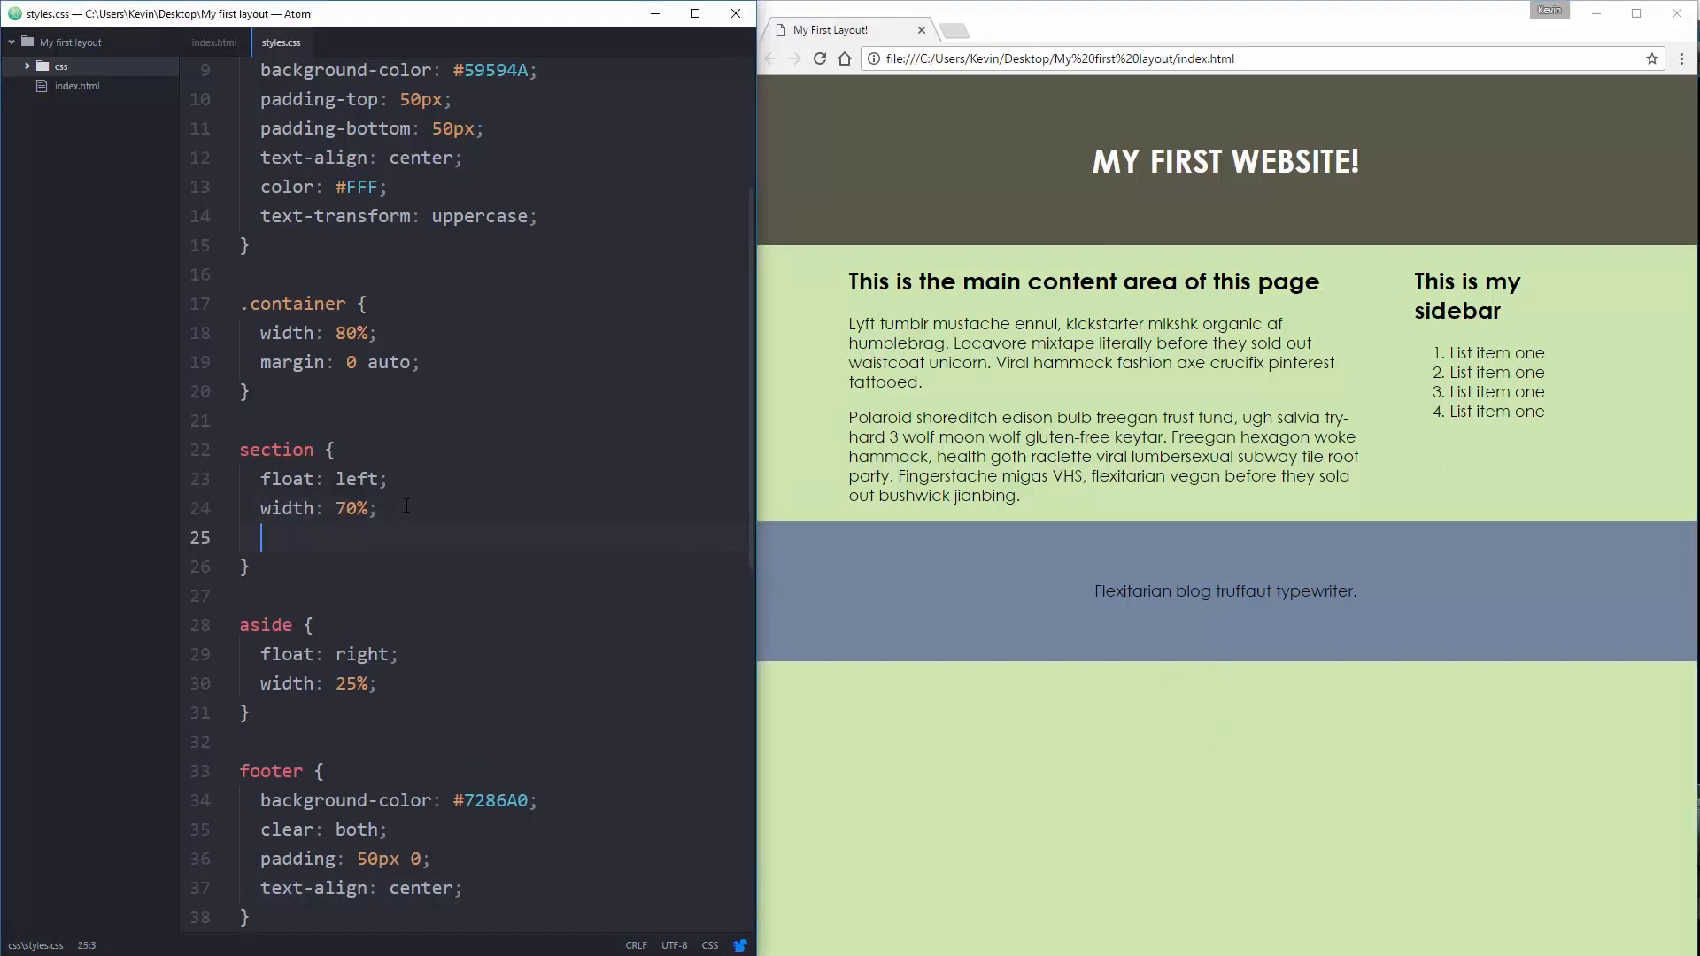
text(margin-bottom: )
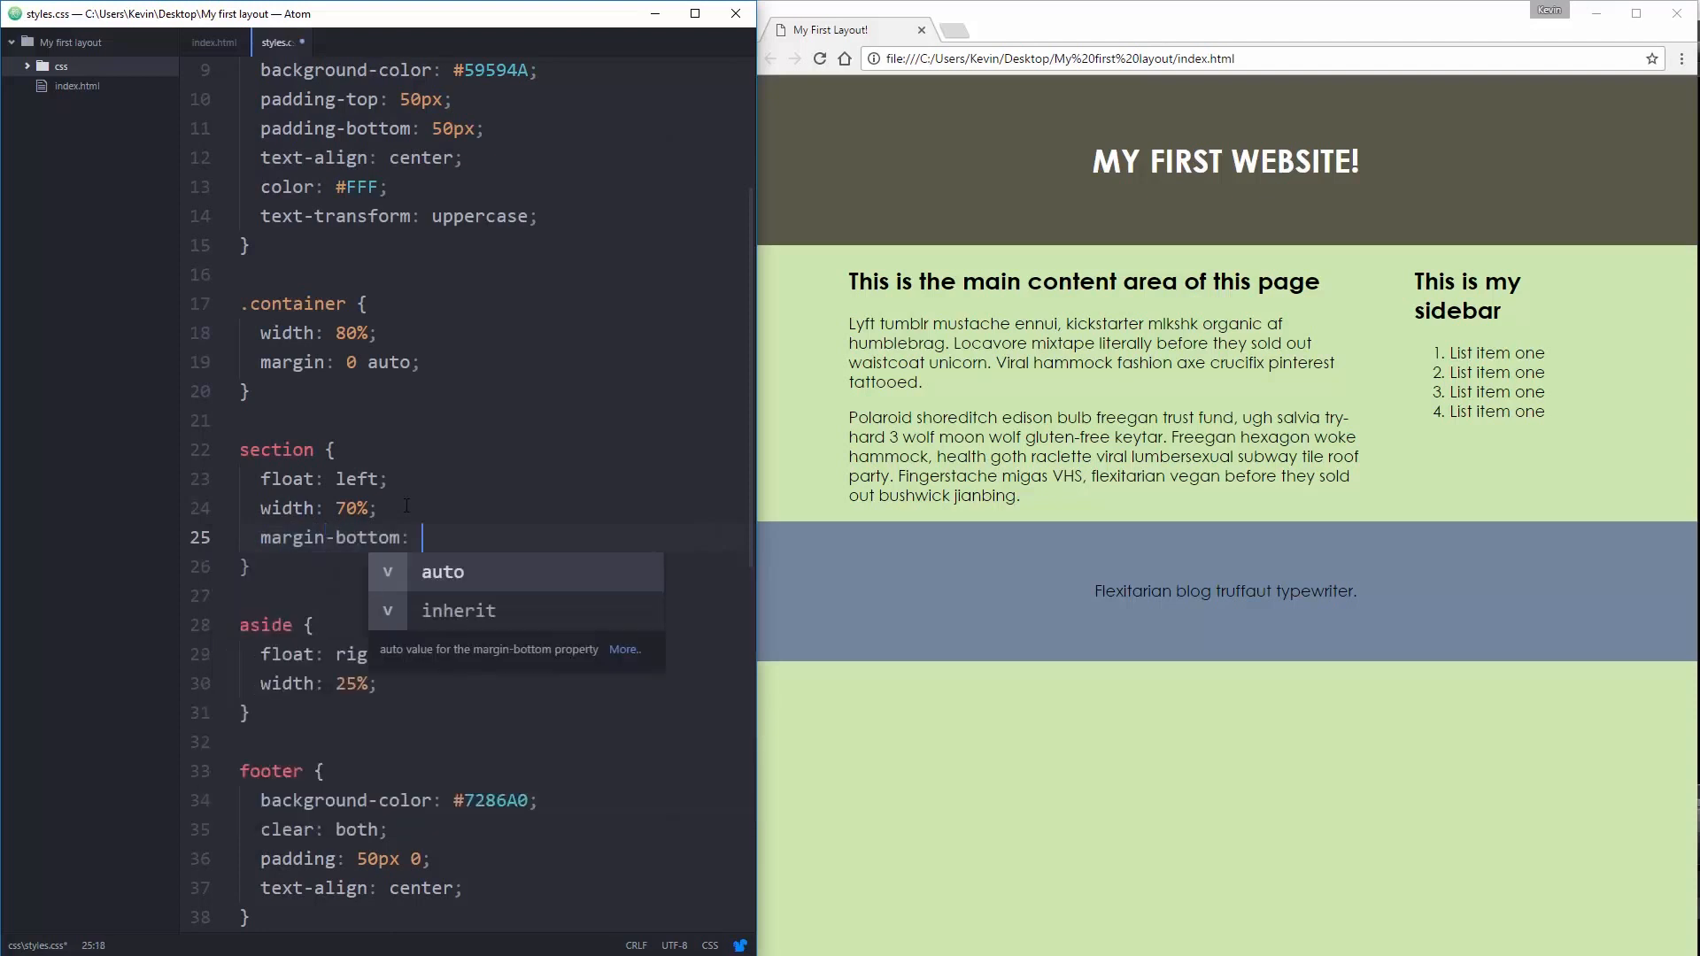
text(100px;)
key(ctrl+s)
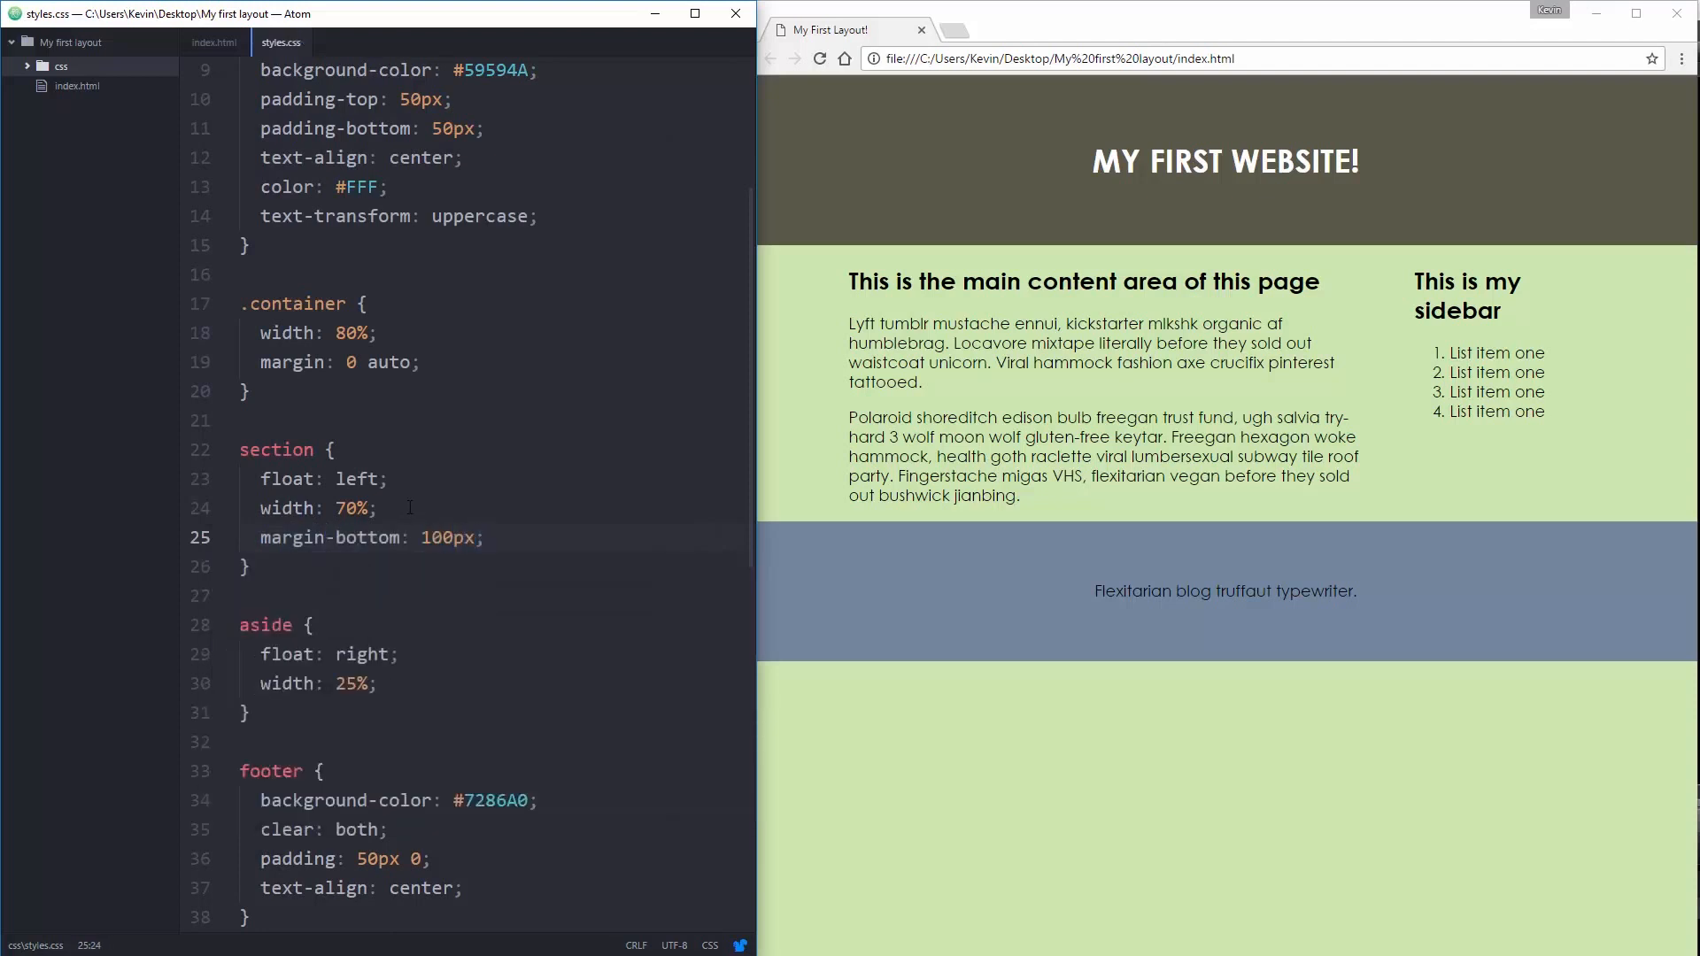
click(812, 67)
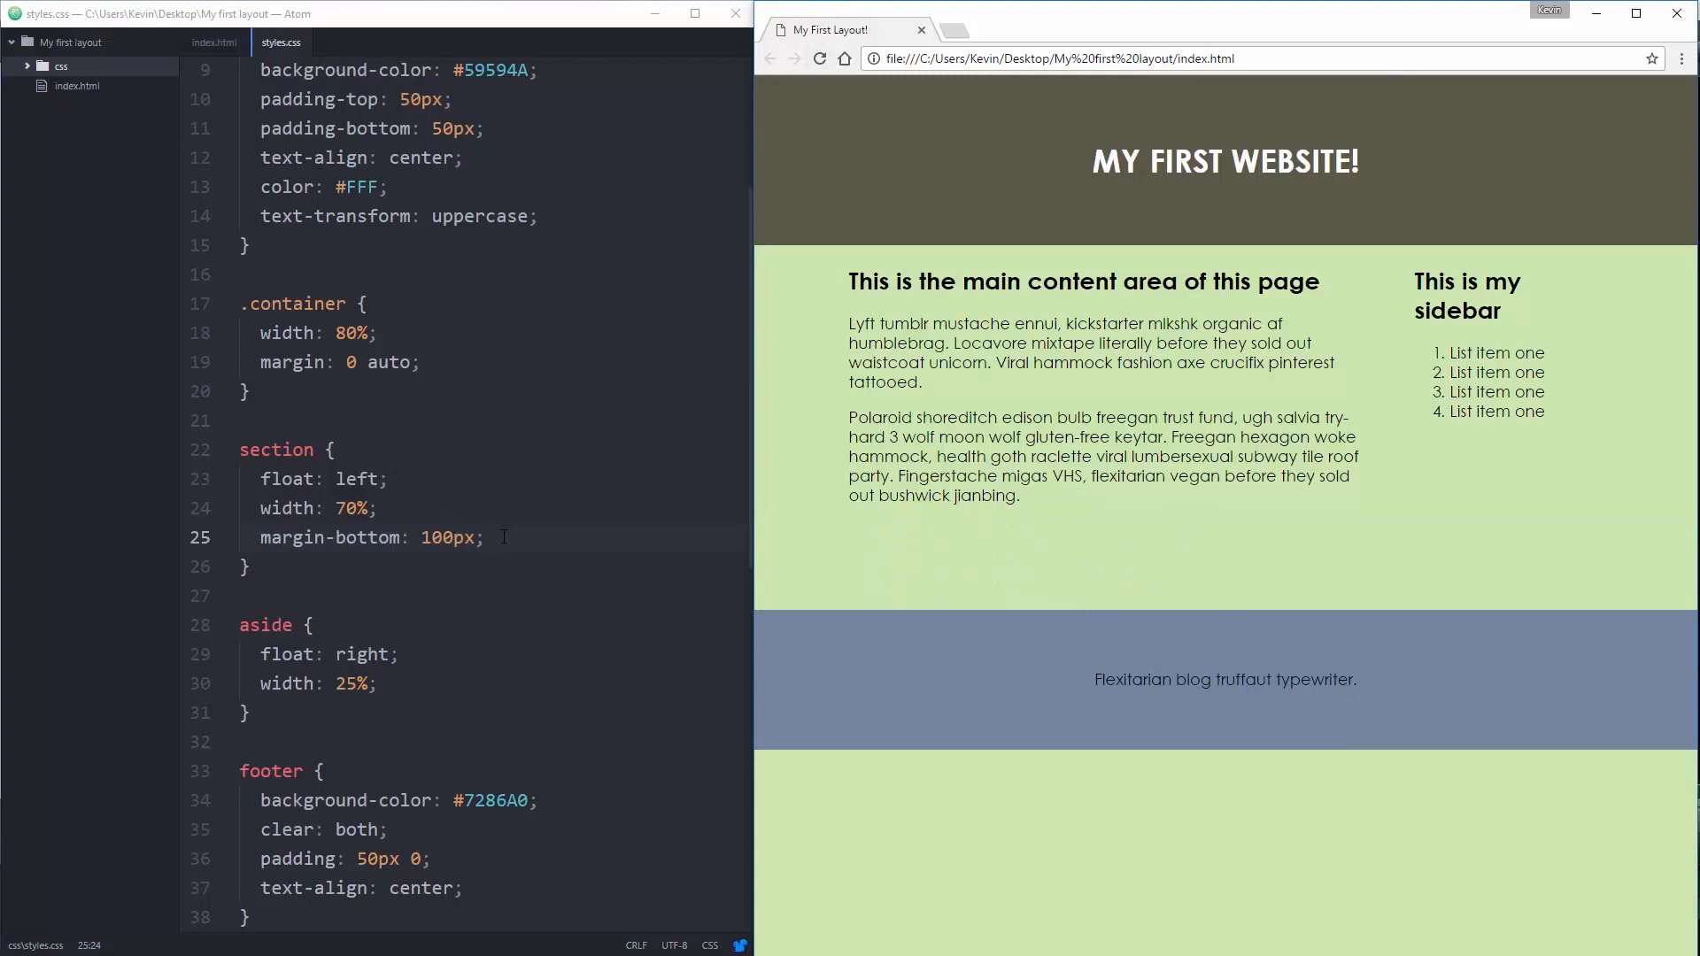
Step: Try 'margin-top: 100px;' on the section, reload to see it, then delete that line
click(453, 509)
key(Return)
text(marg)
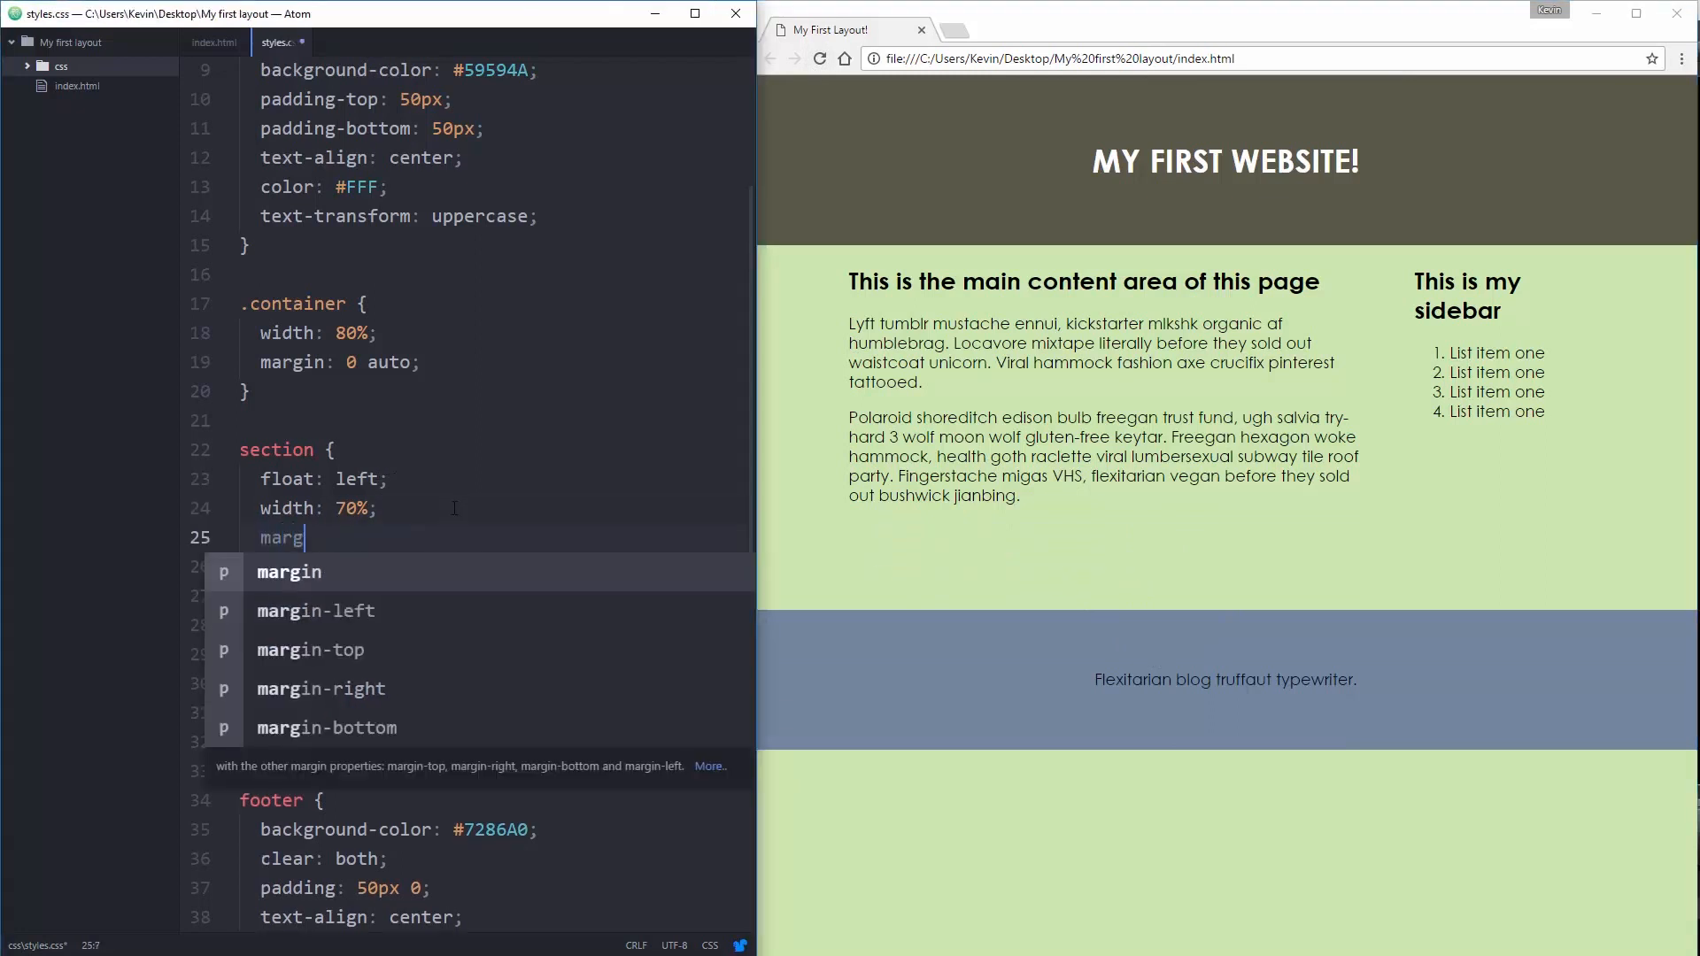
text(in-top)
key(BackSpace)
key(BackSpace)
key(BackSpace)
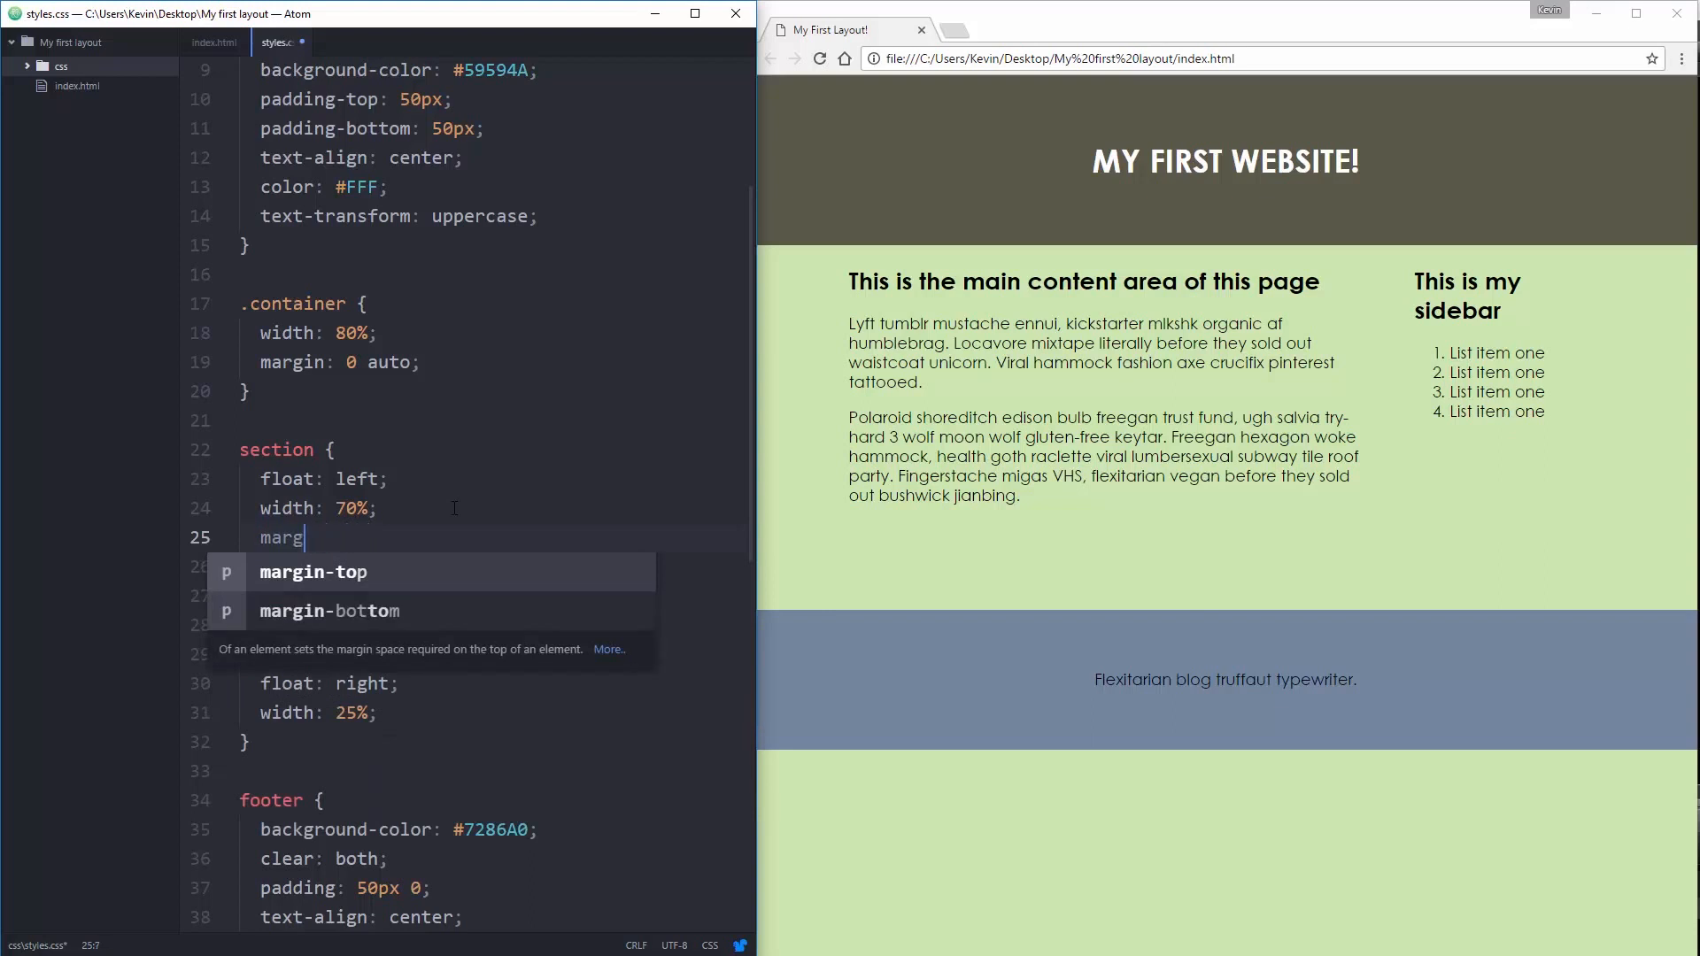
text(argin-top)
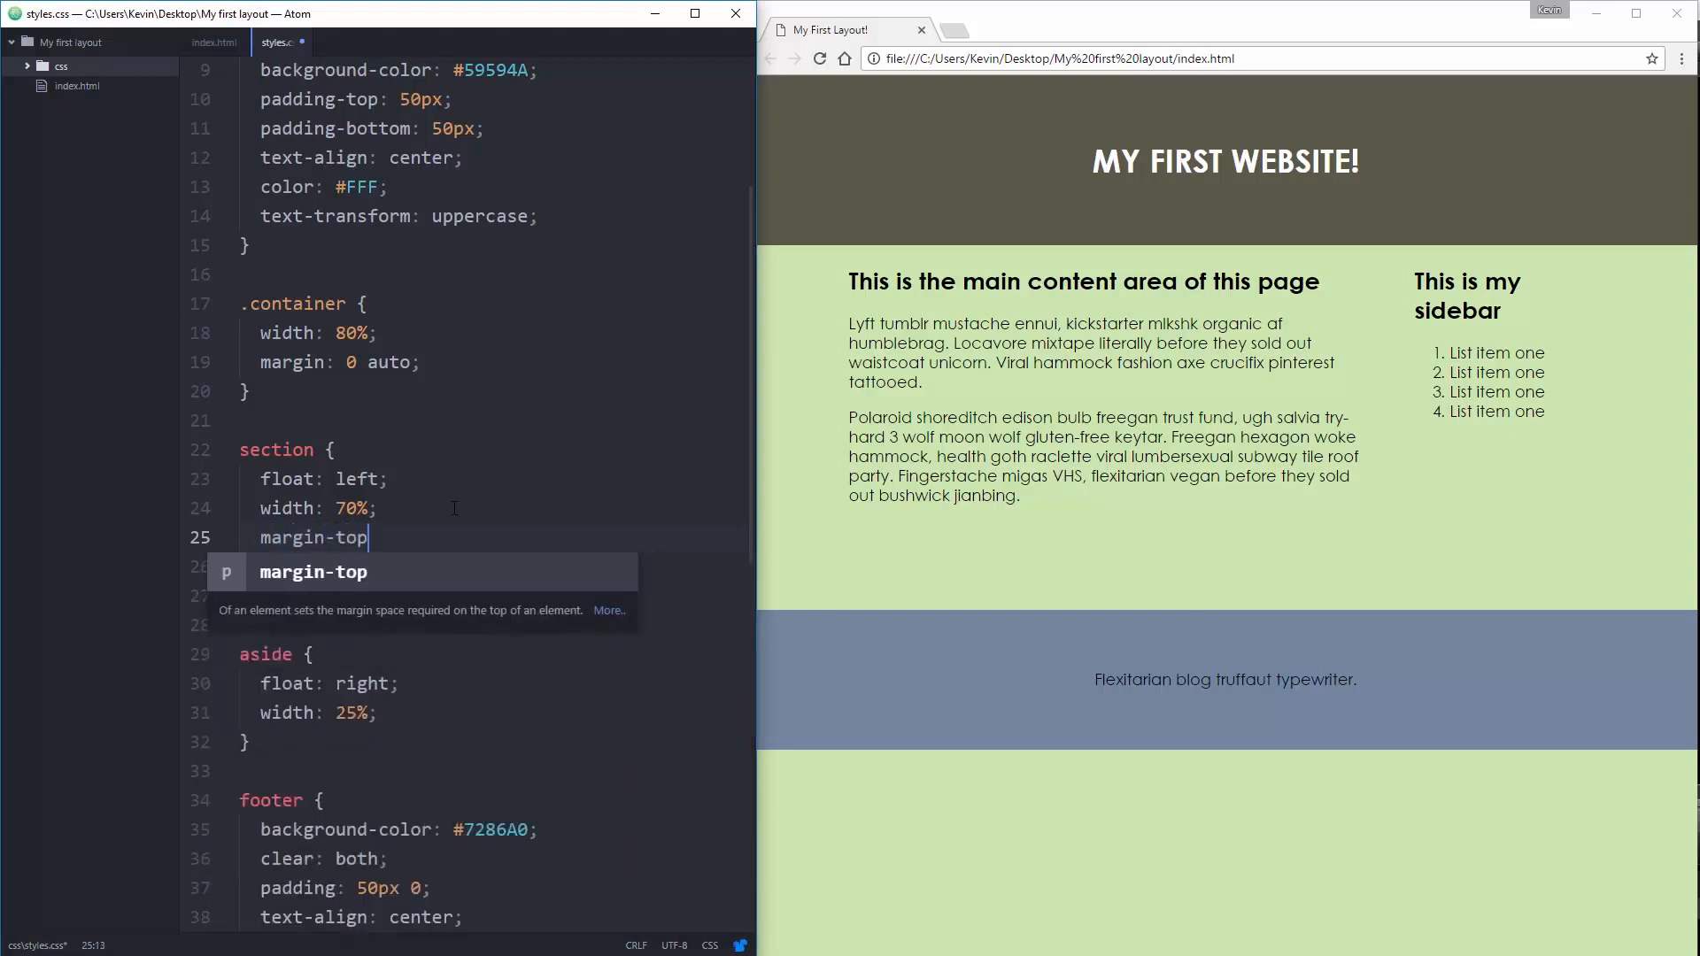
text(: 100px;)
key(ctrl+s)
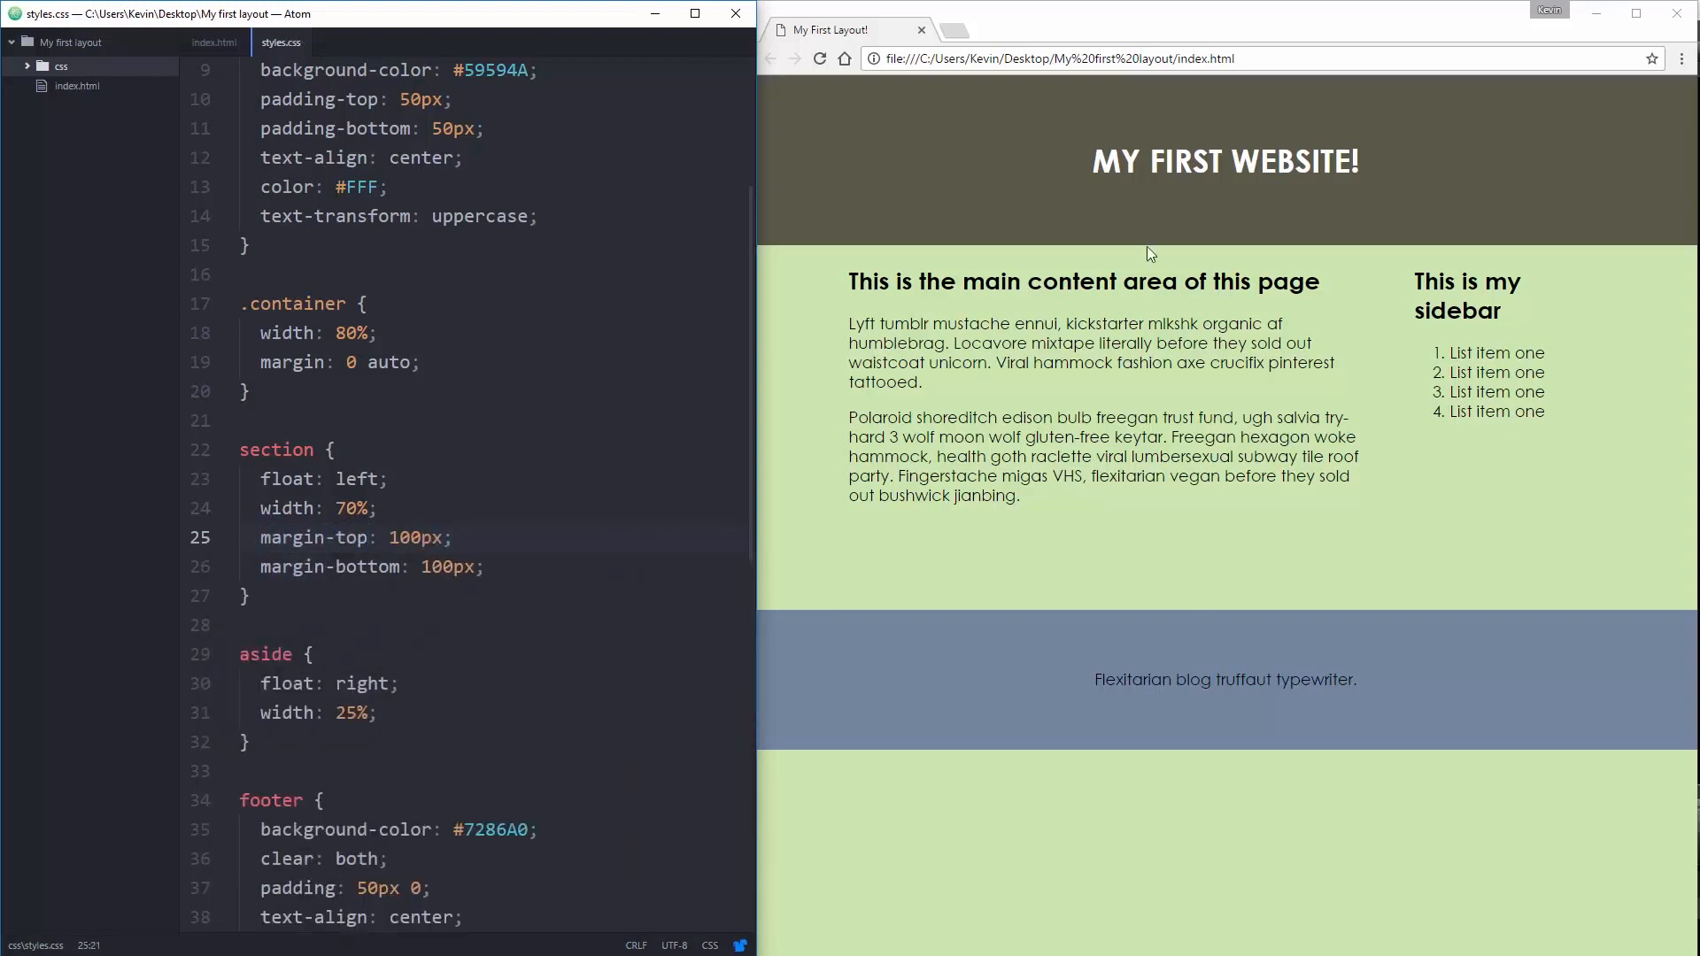
click(822, 58)
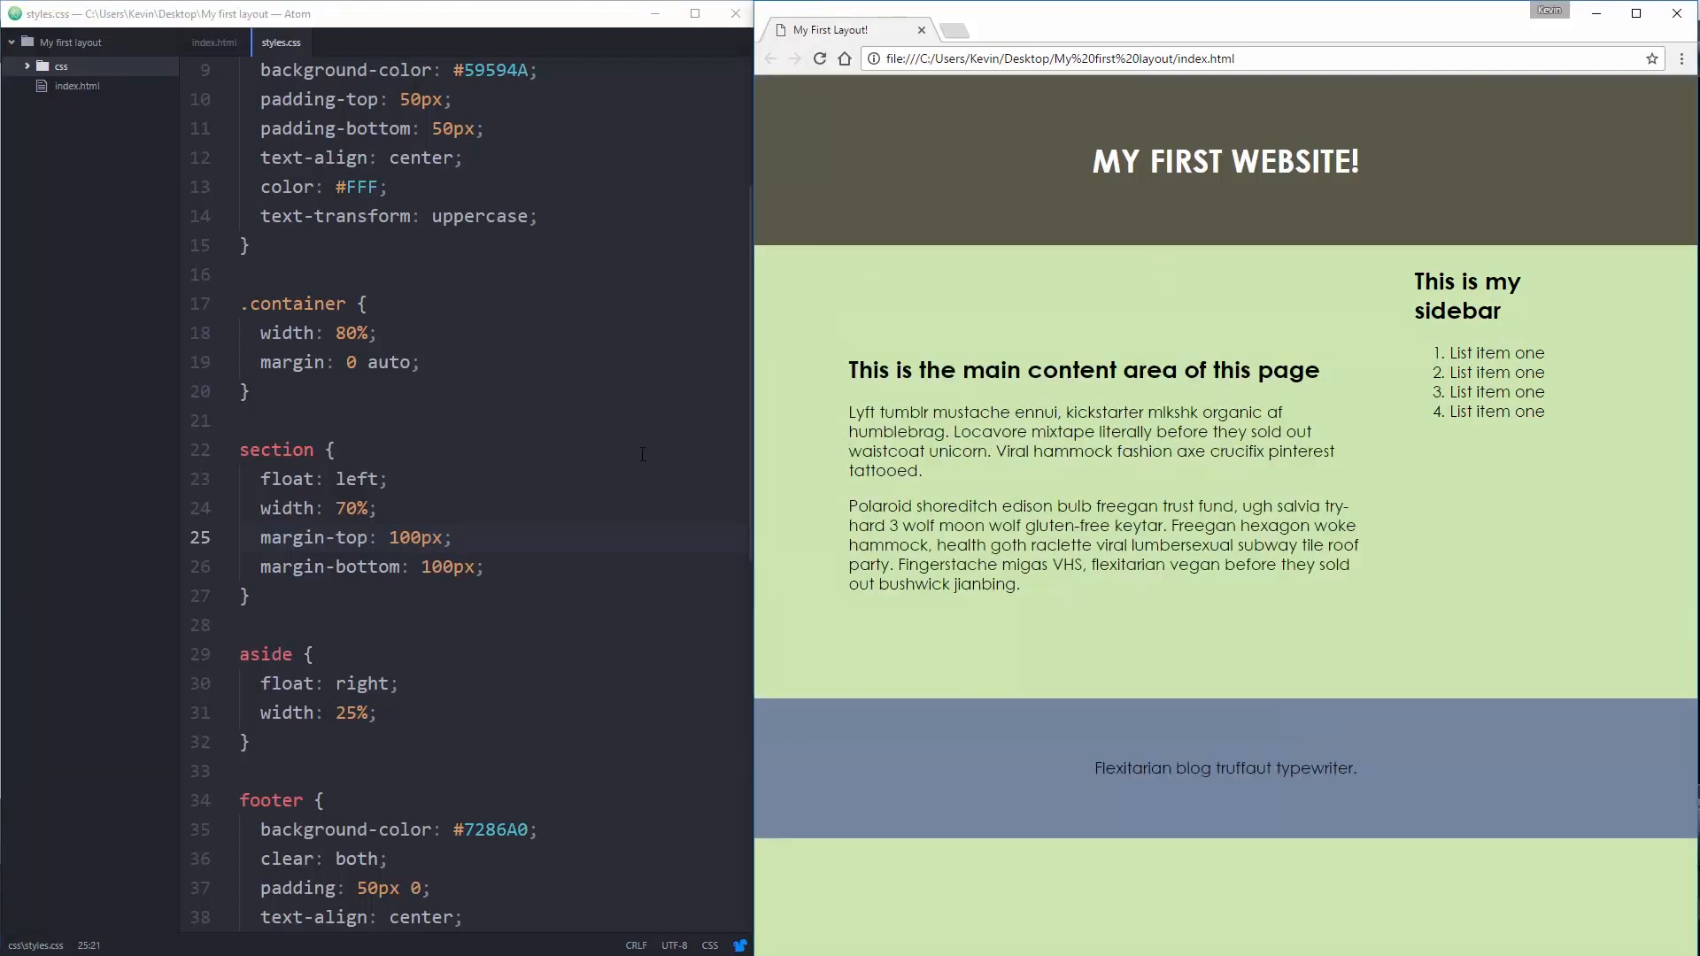
triple_click(347, 539)
key(Delete)
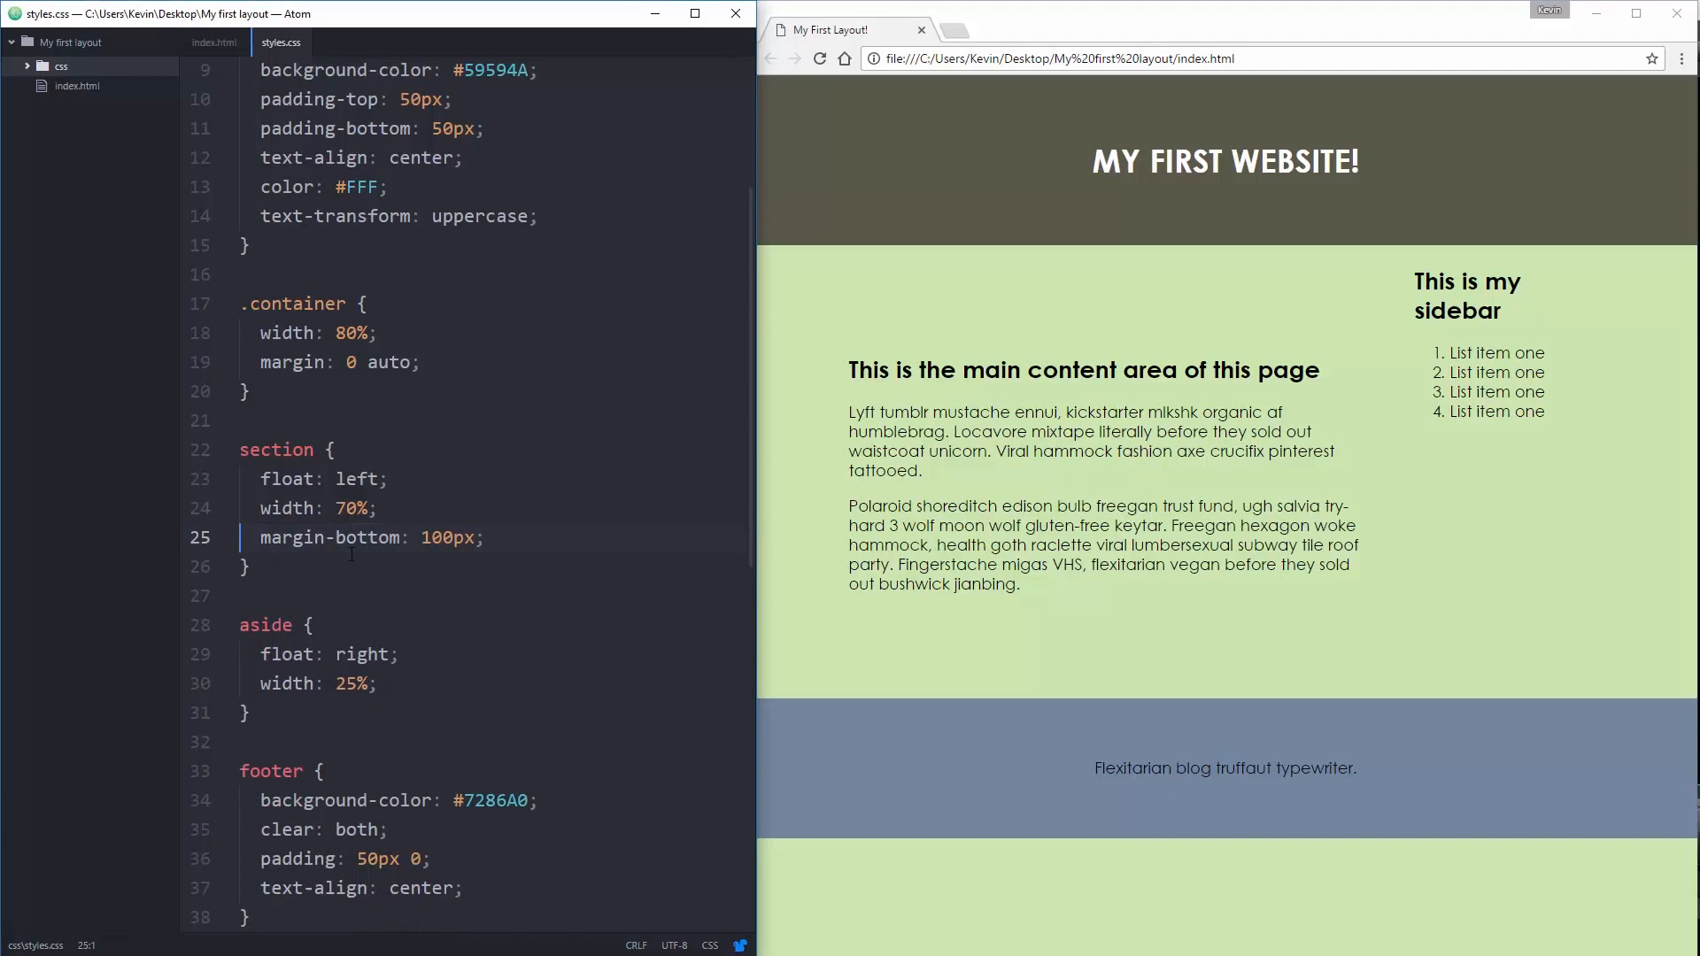
scroll(365, 345, down, 1)
scroll(365, 345, up, 1)
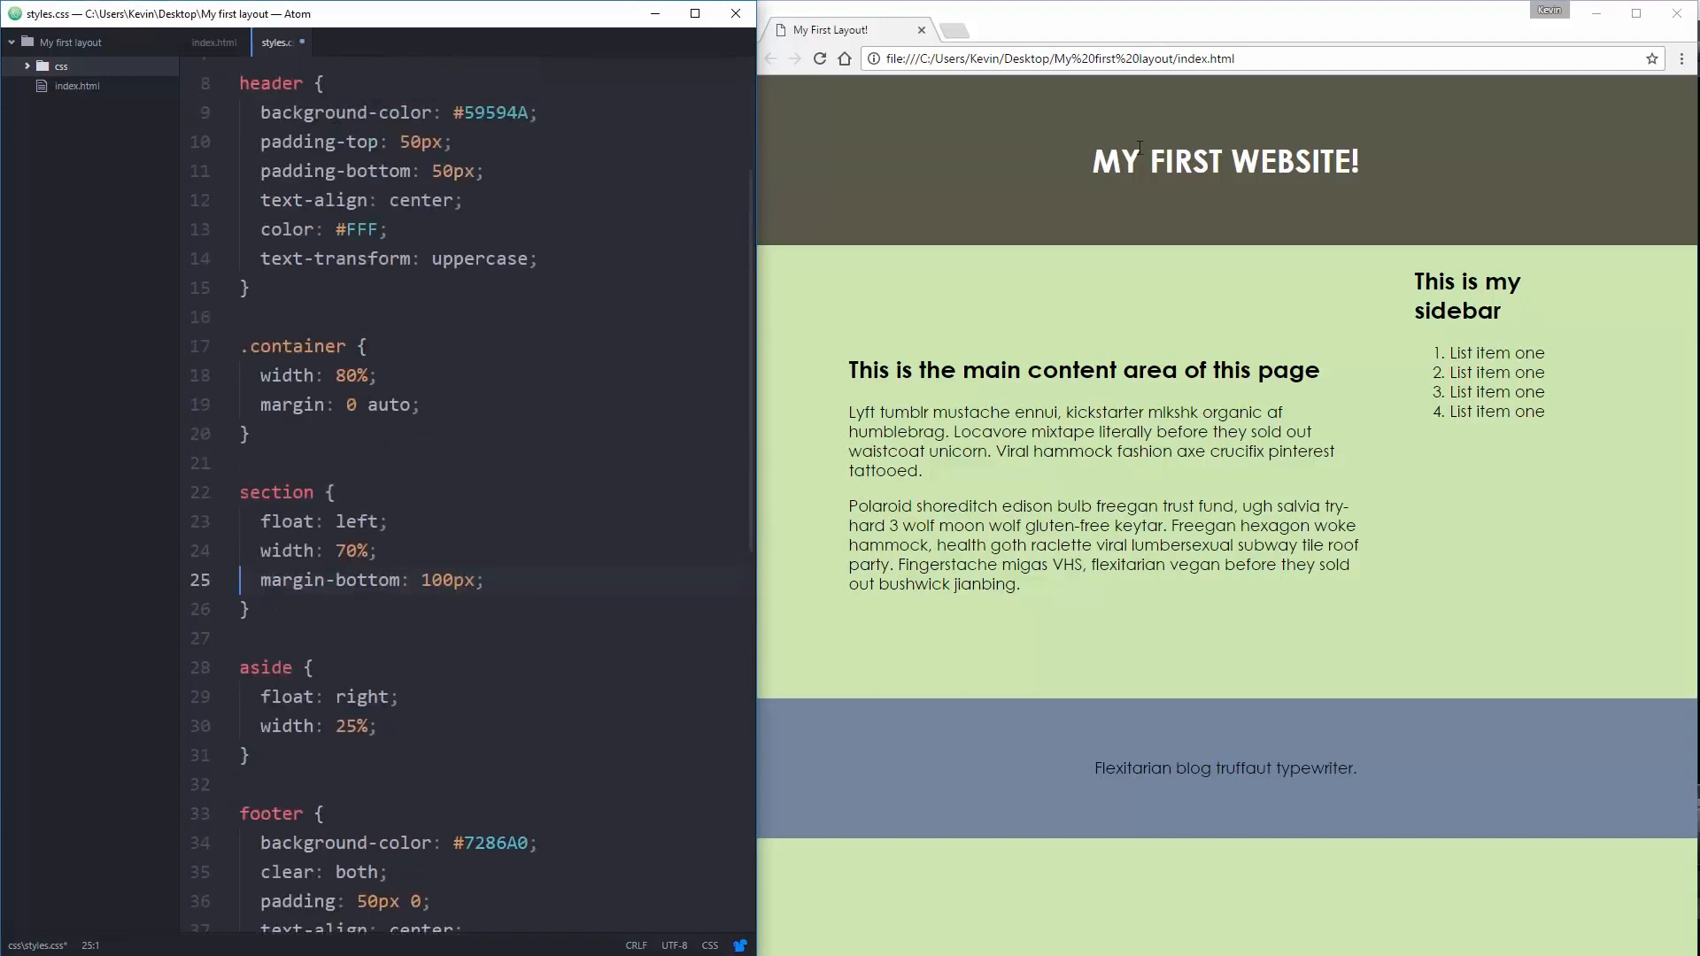
Step: Add 'margin-bottom: 100px;' to the header rule, save and reload to see space below the header
click(606, 257)
key(Return)
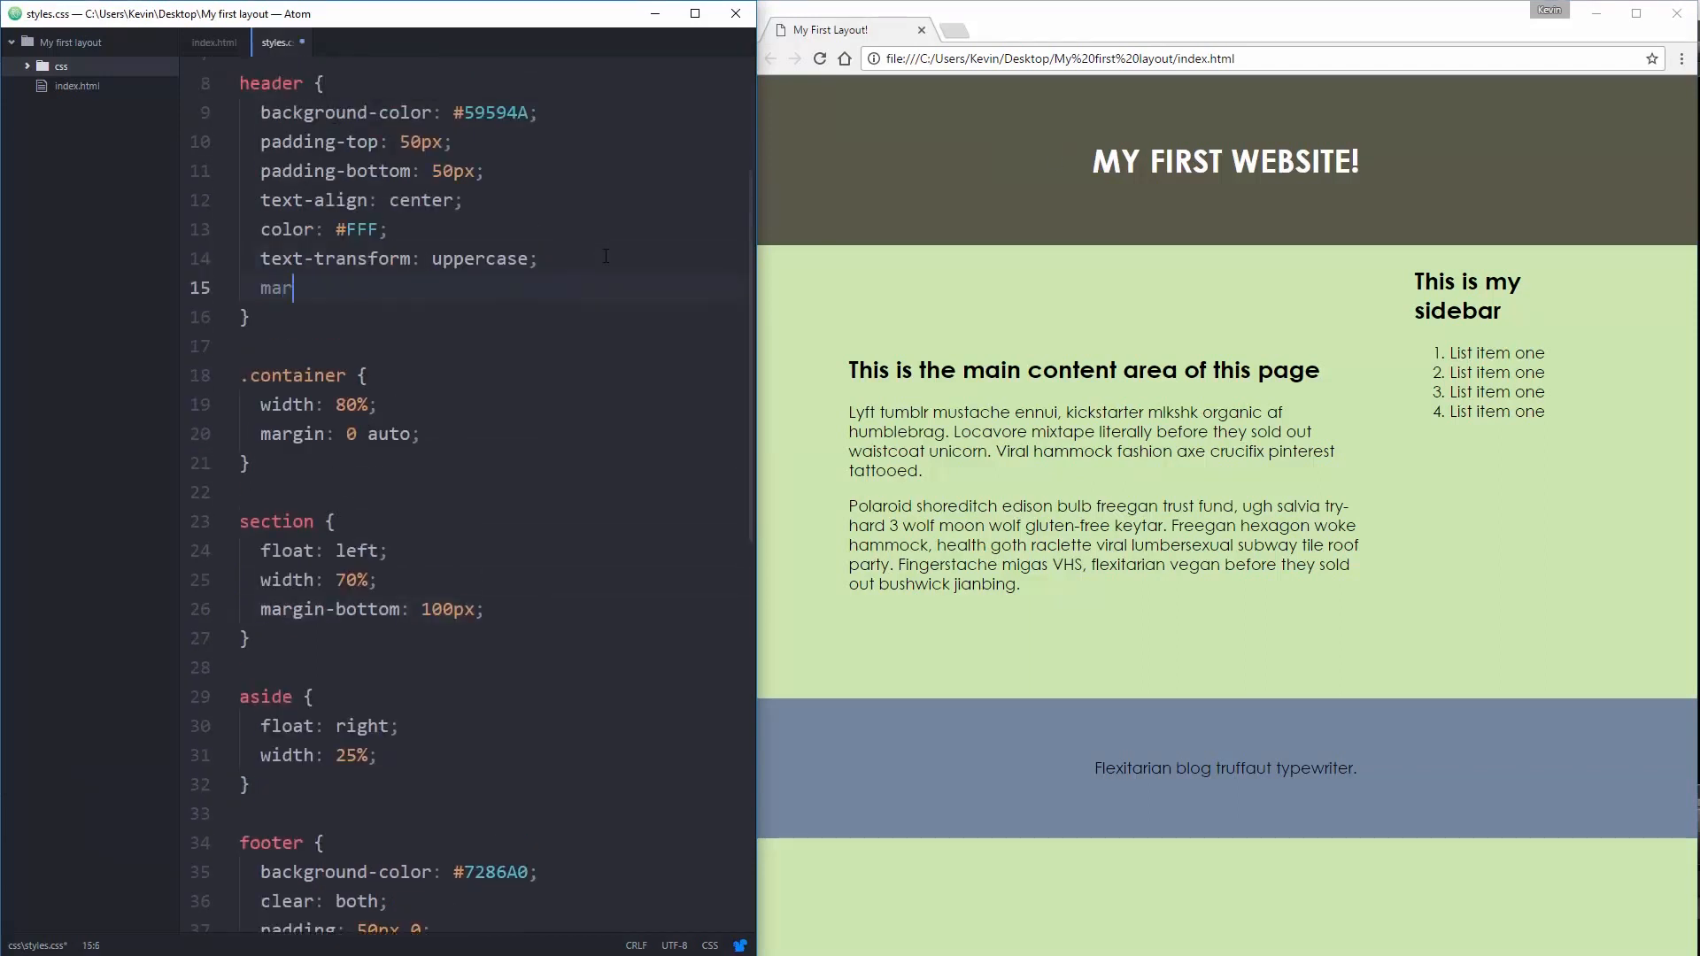
text(margin-bottom)
text(: 100px;)
key(ctrl+s)
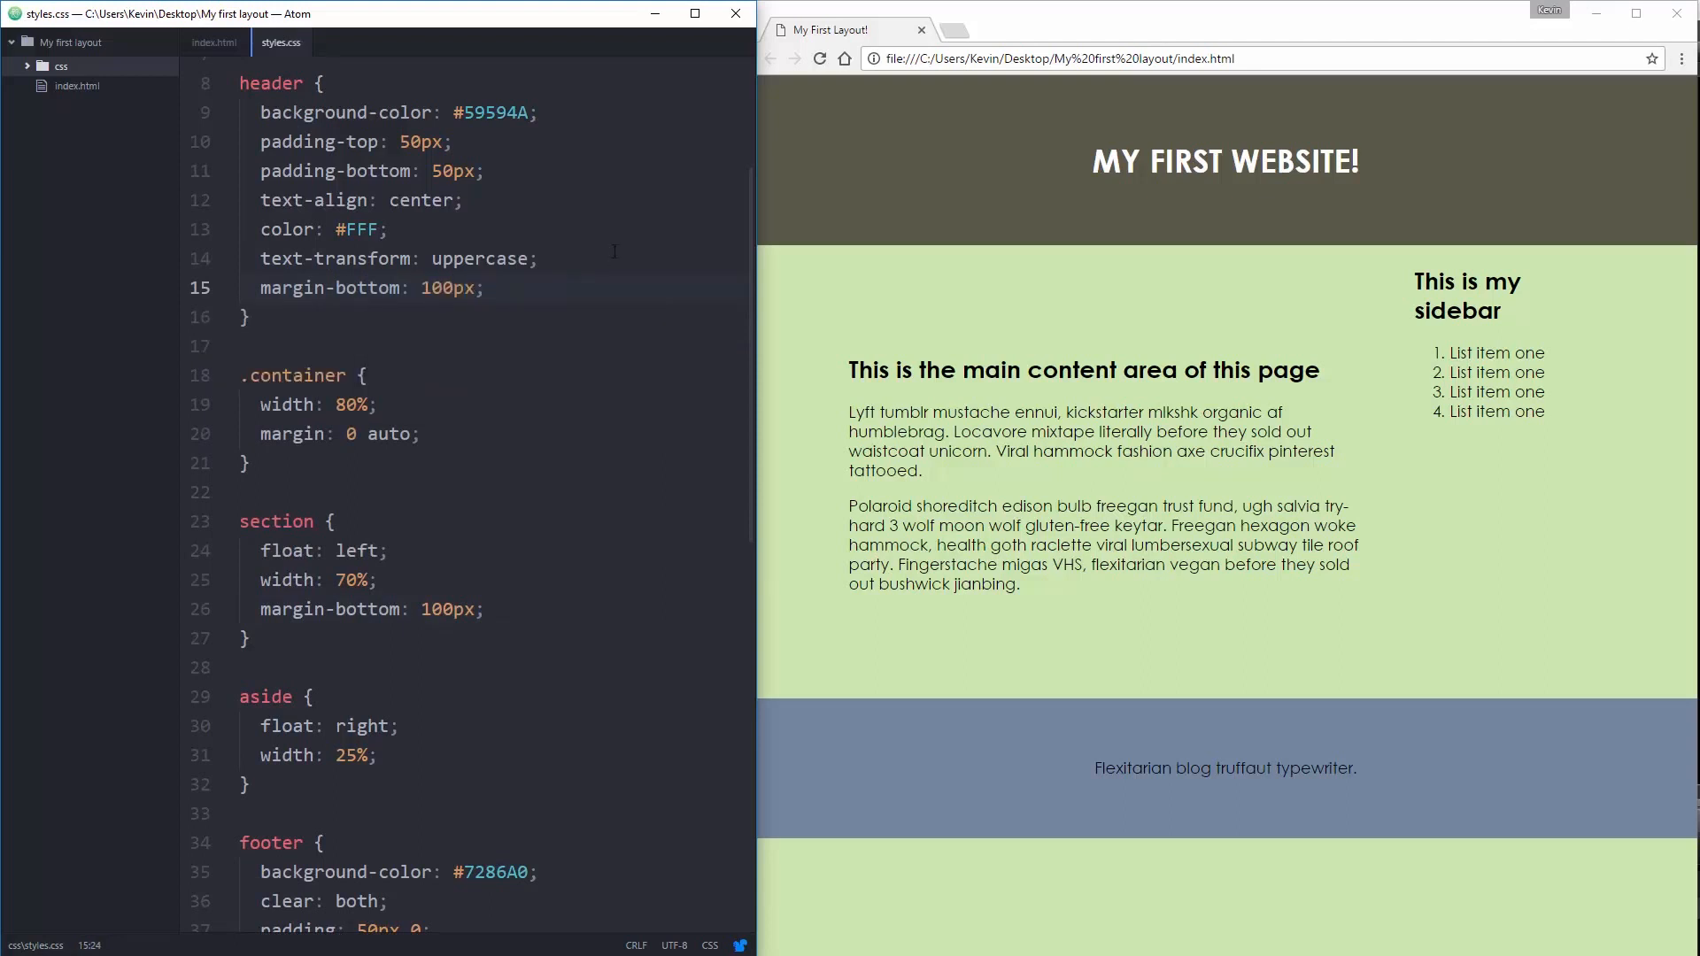
click(819, 59)
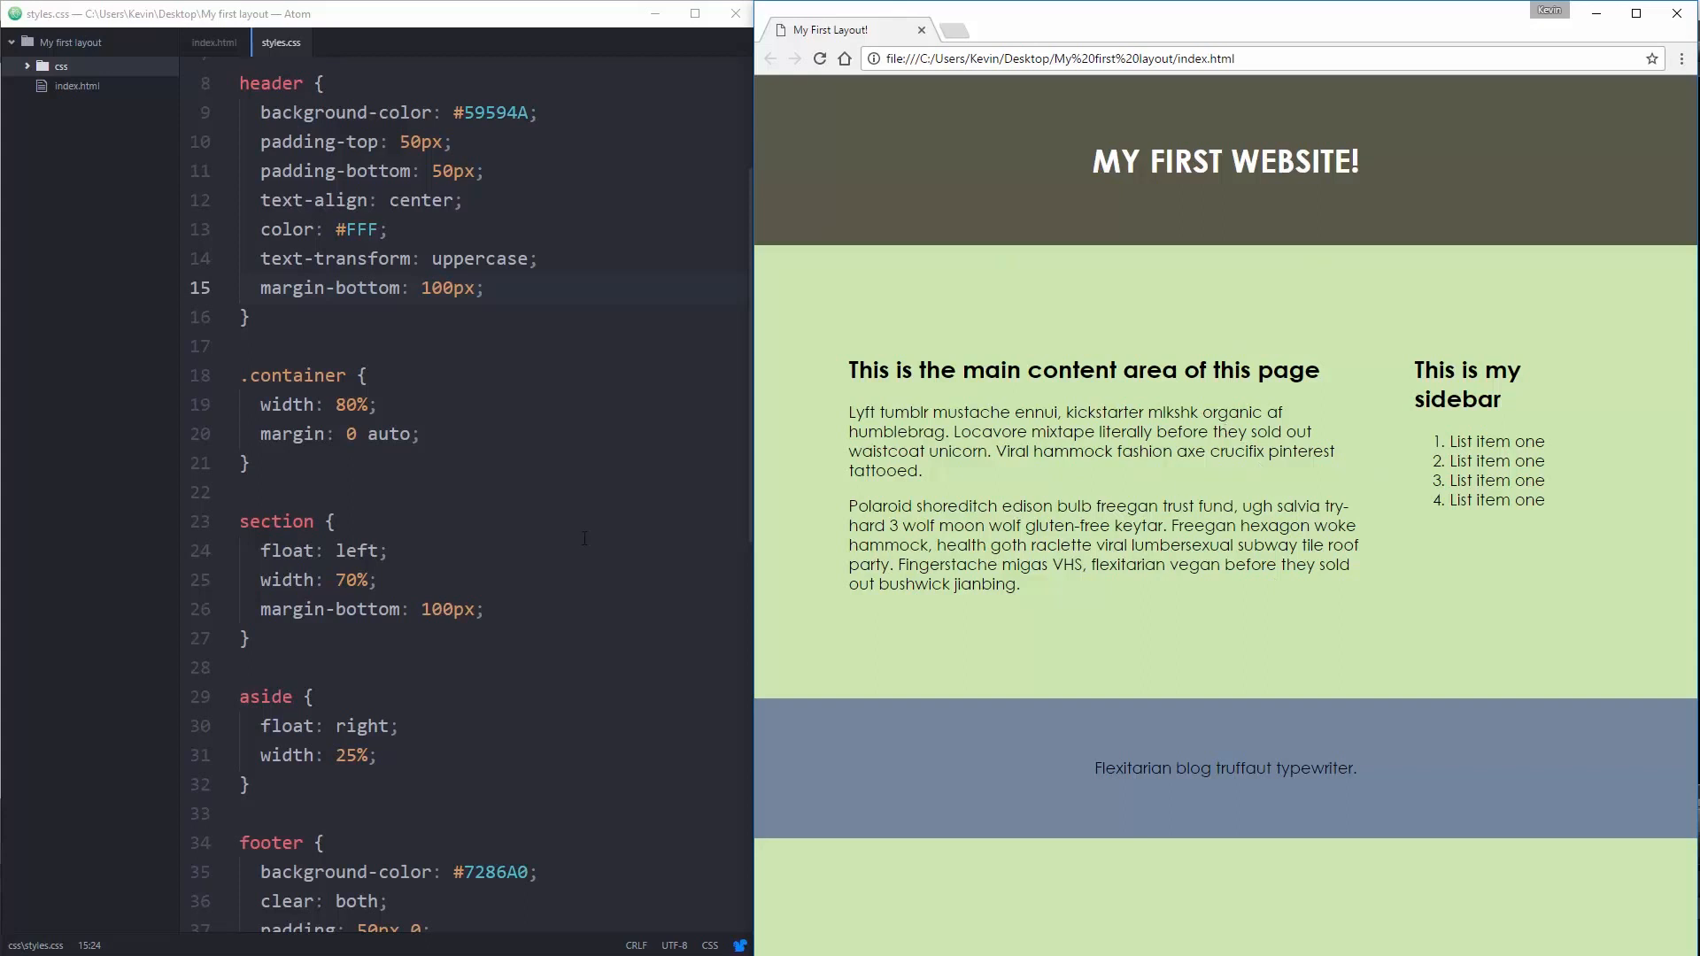
scroll(585, 540, up, 2)
scroll(592, 588, up, 2)
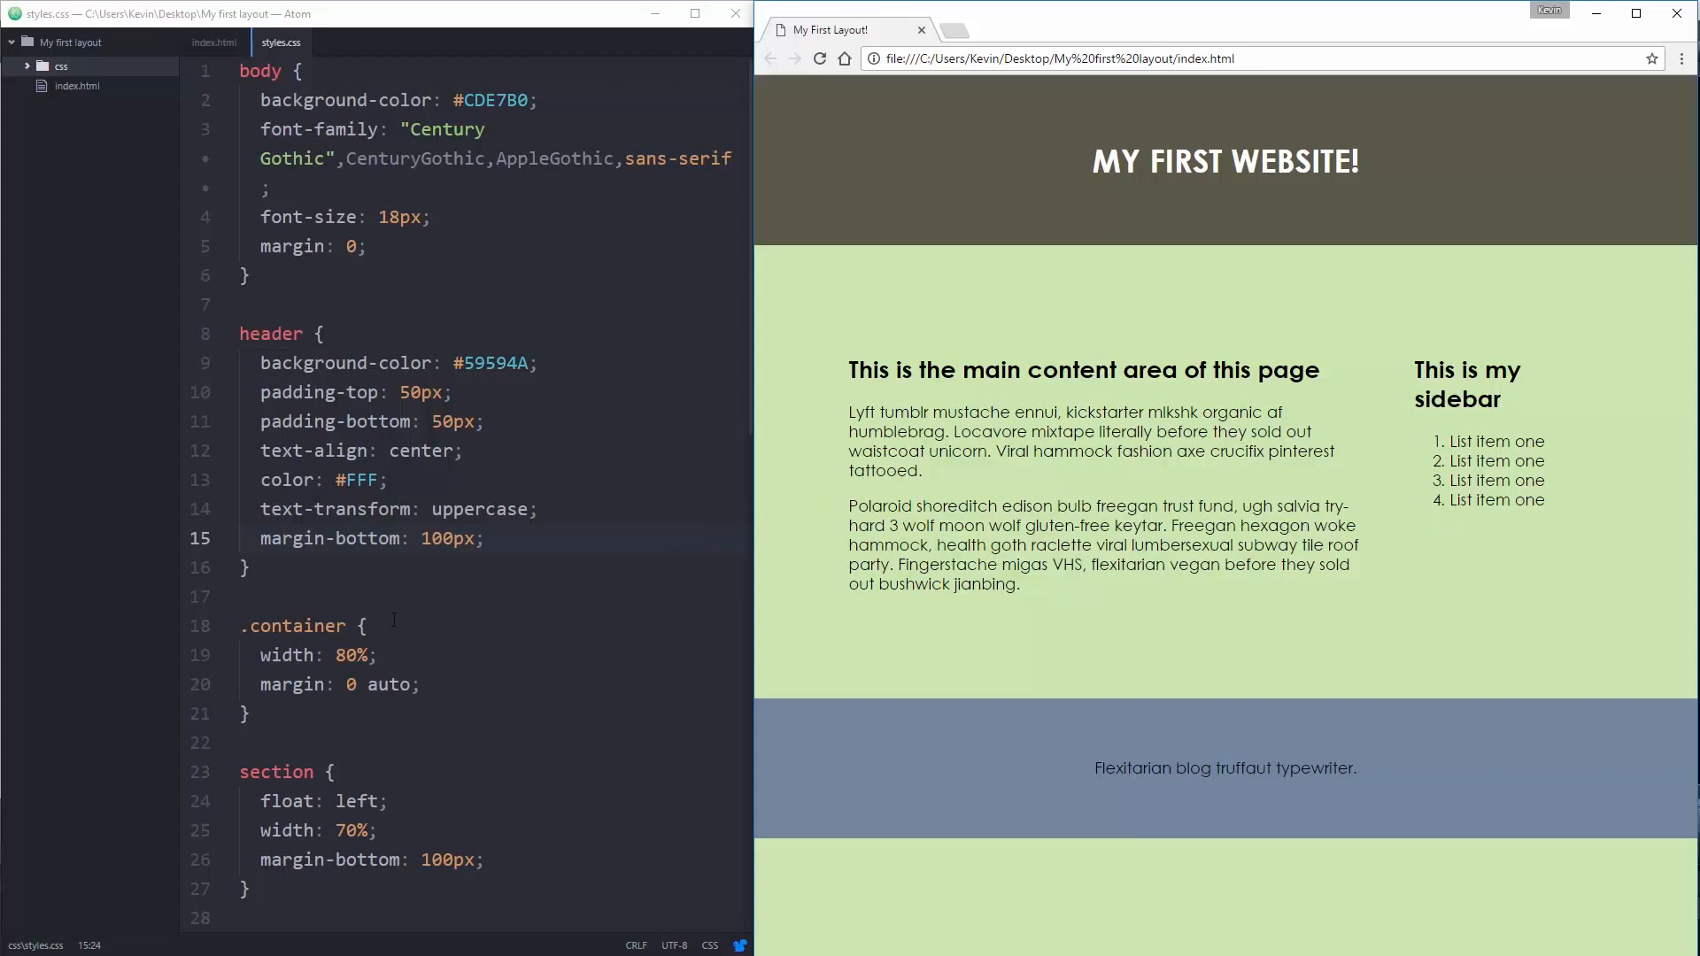
scroll(400, 531, down, 5)
scroll(398, 532, down, 3)
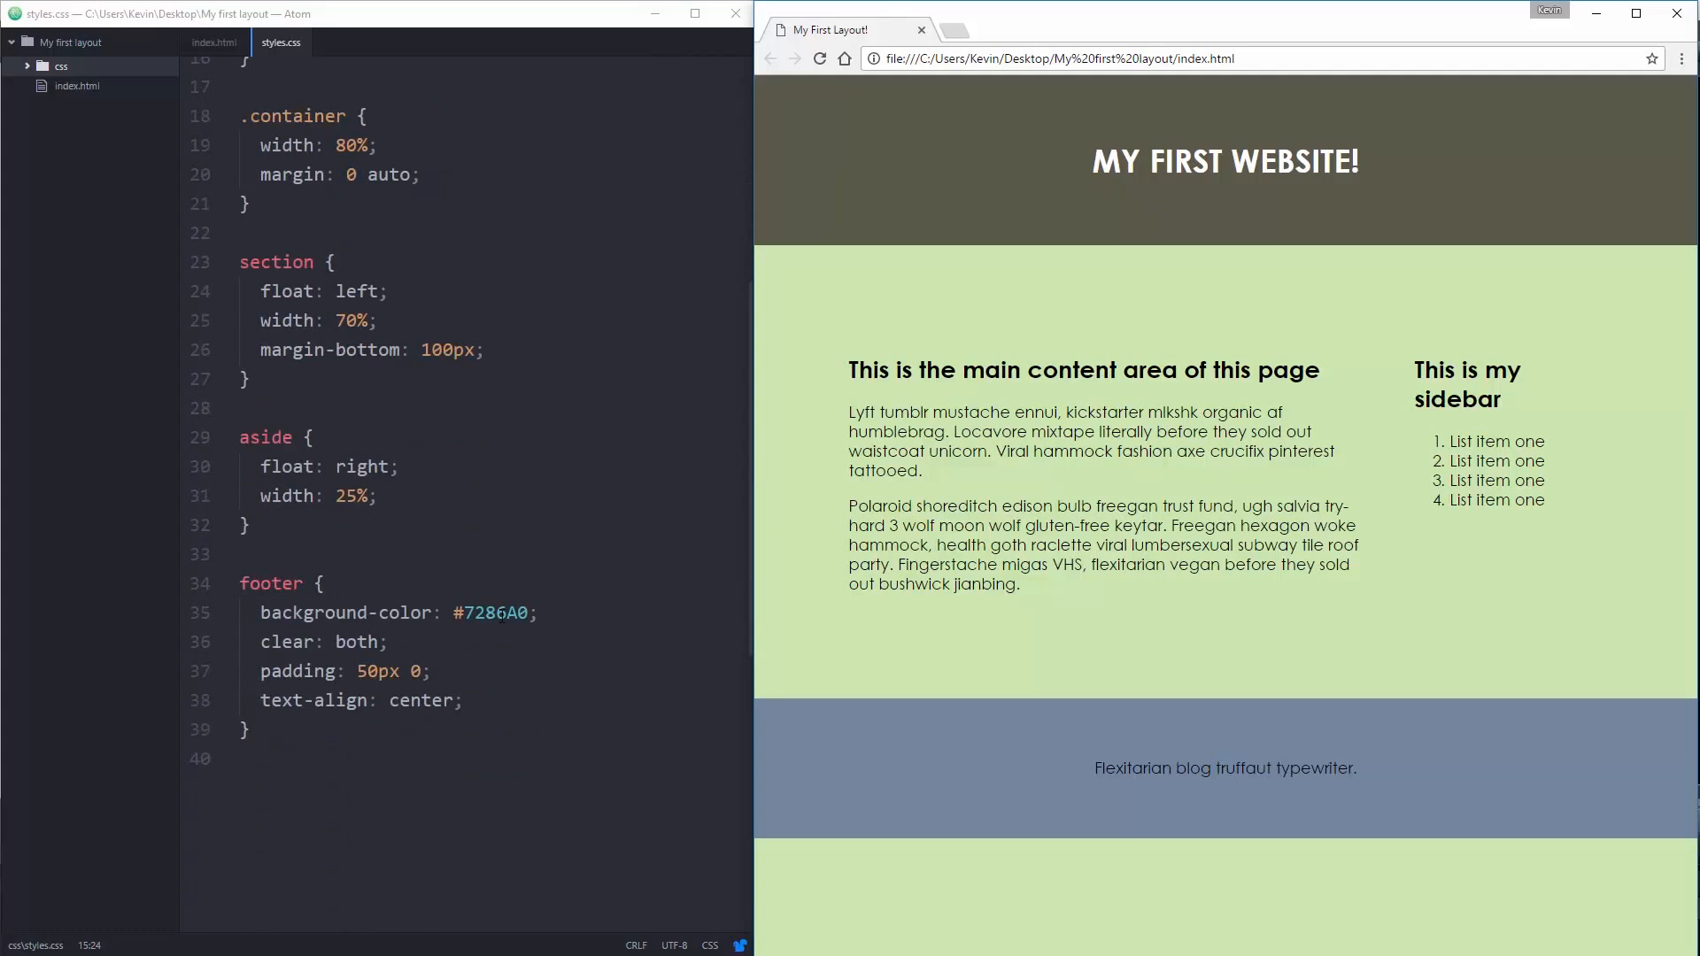